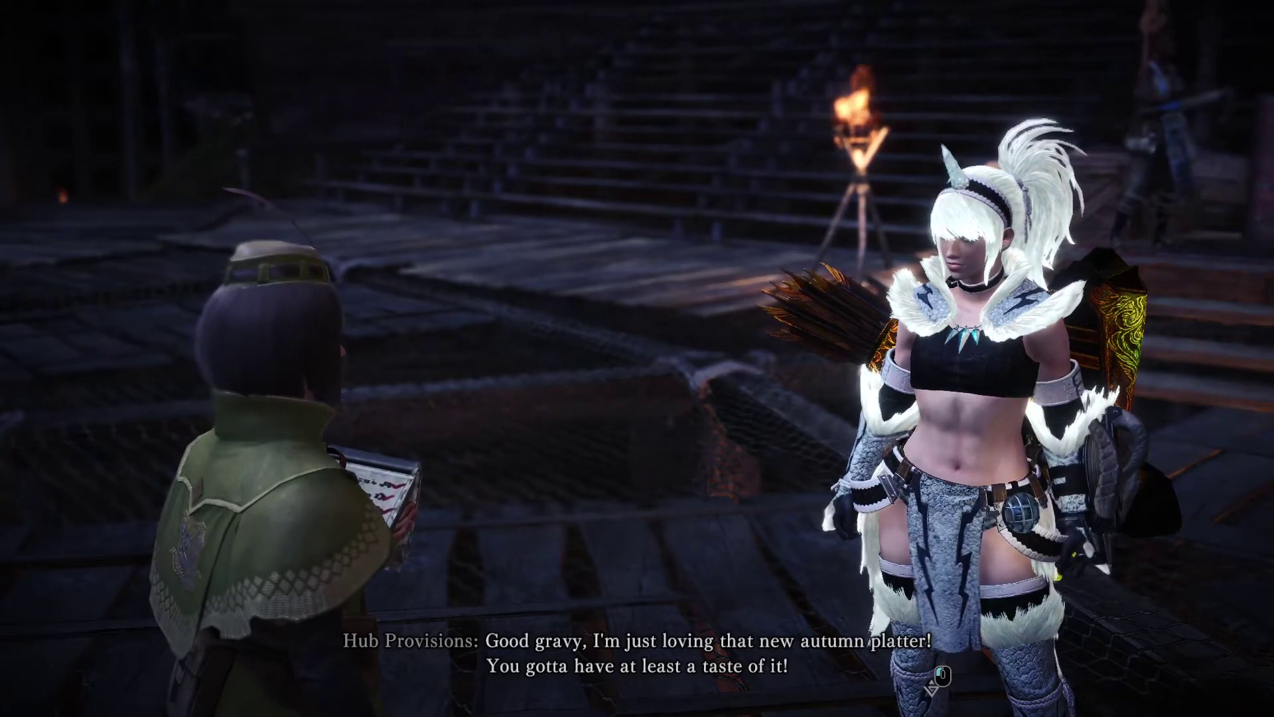
# - End the conversation with the Hub Provisions character and start posting a new quest at the quest board
pyautogui.press('space')
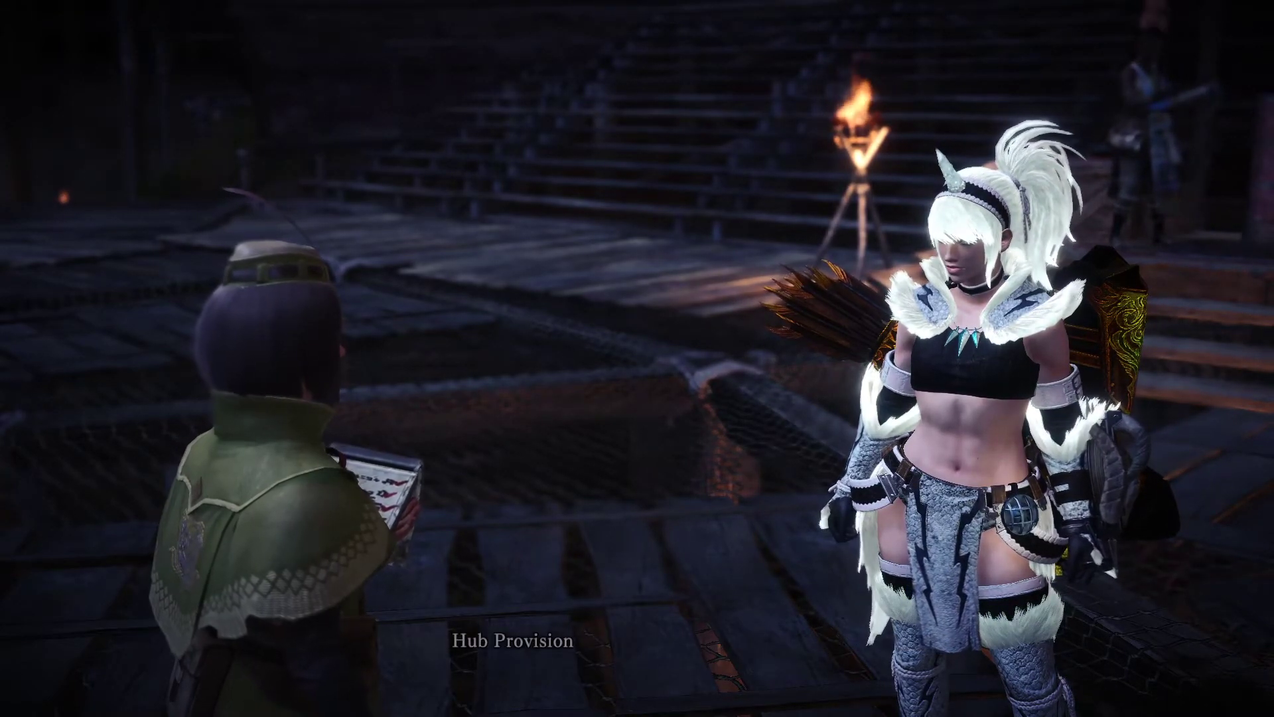
pyautogui.press('Escape')
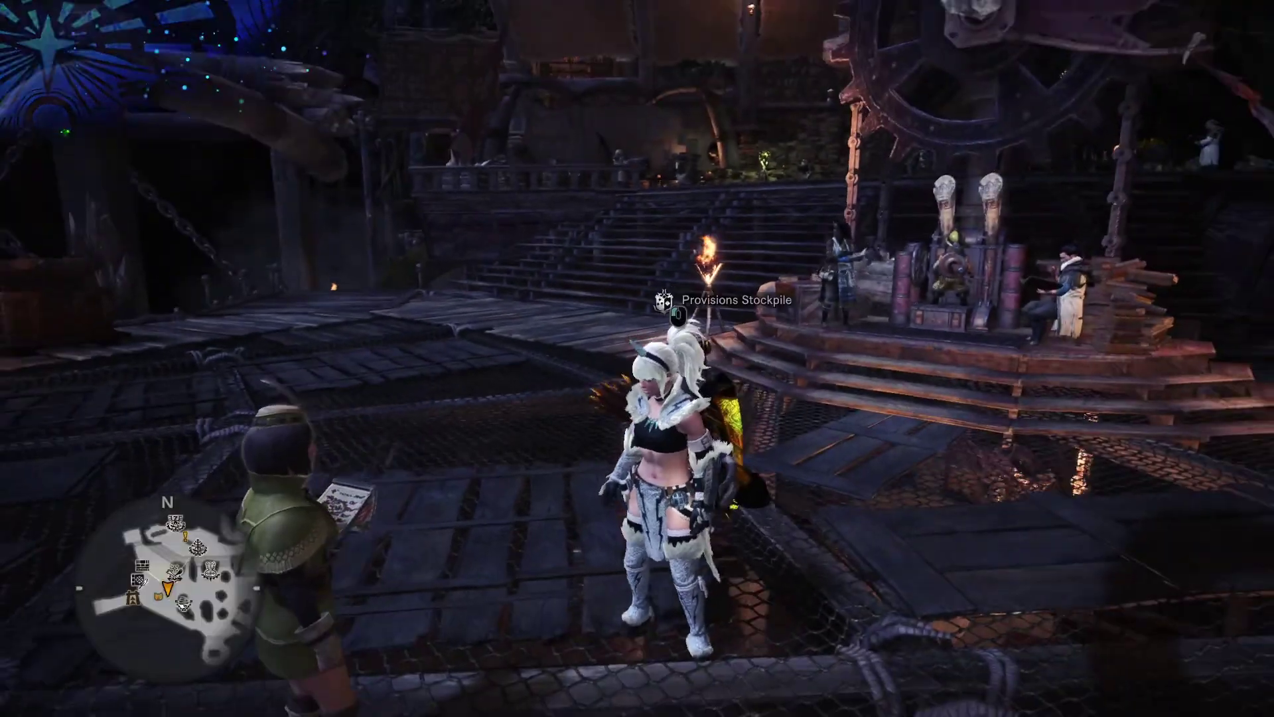
pyautogui.press('w')
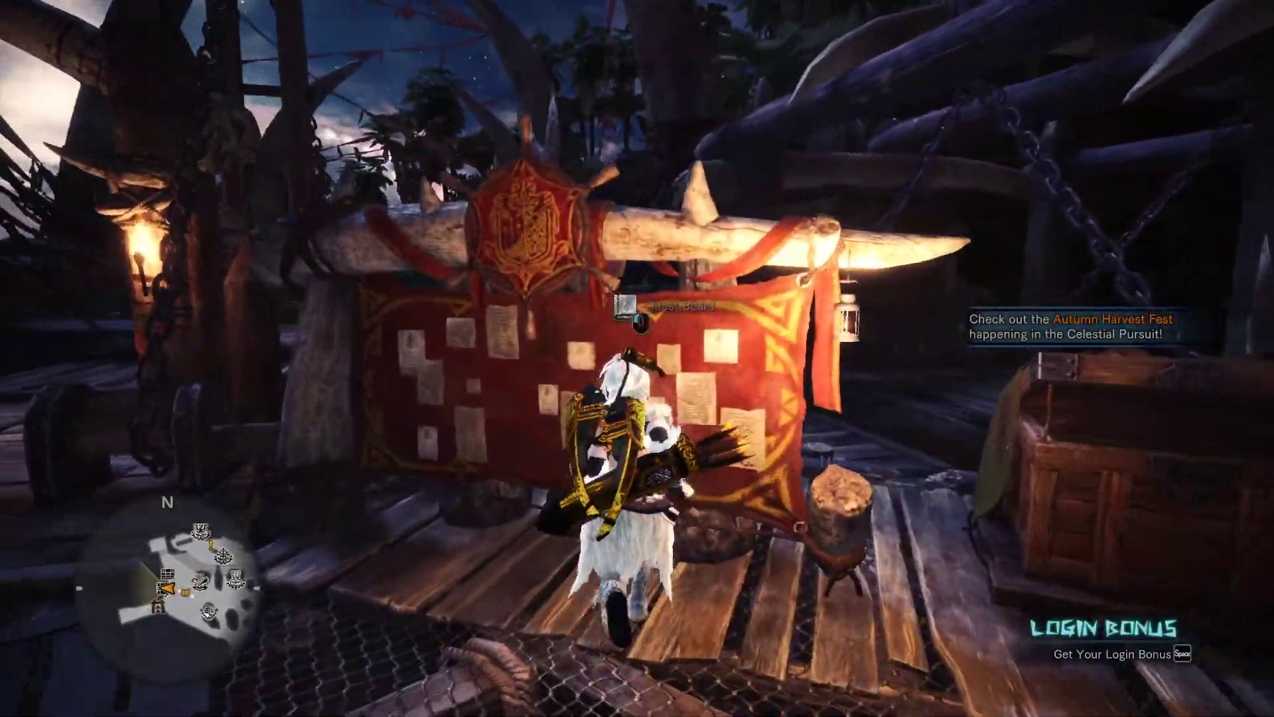
pyautogui.click(644, 371)
pyautogui.press('Return')
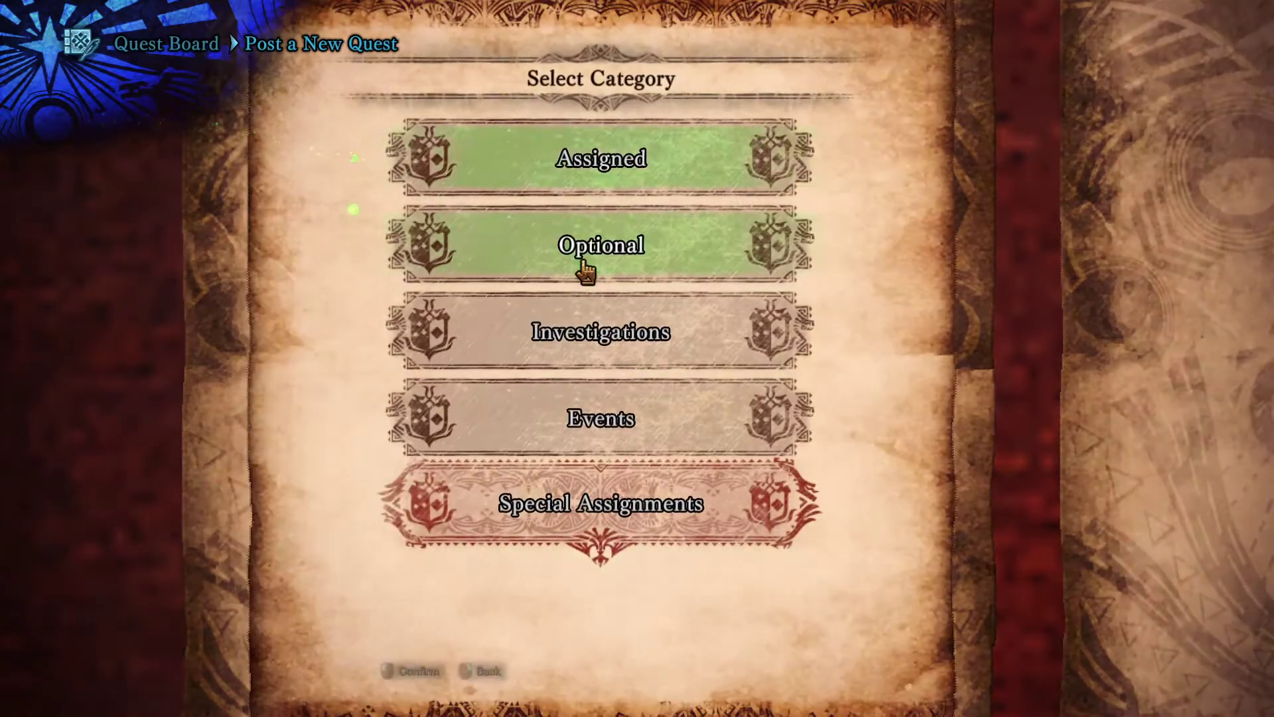
# - Post the two-star optional quest The Great Glutton and depart on it
pyautogui.click(583, 275)
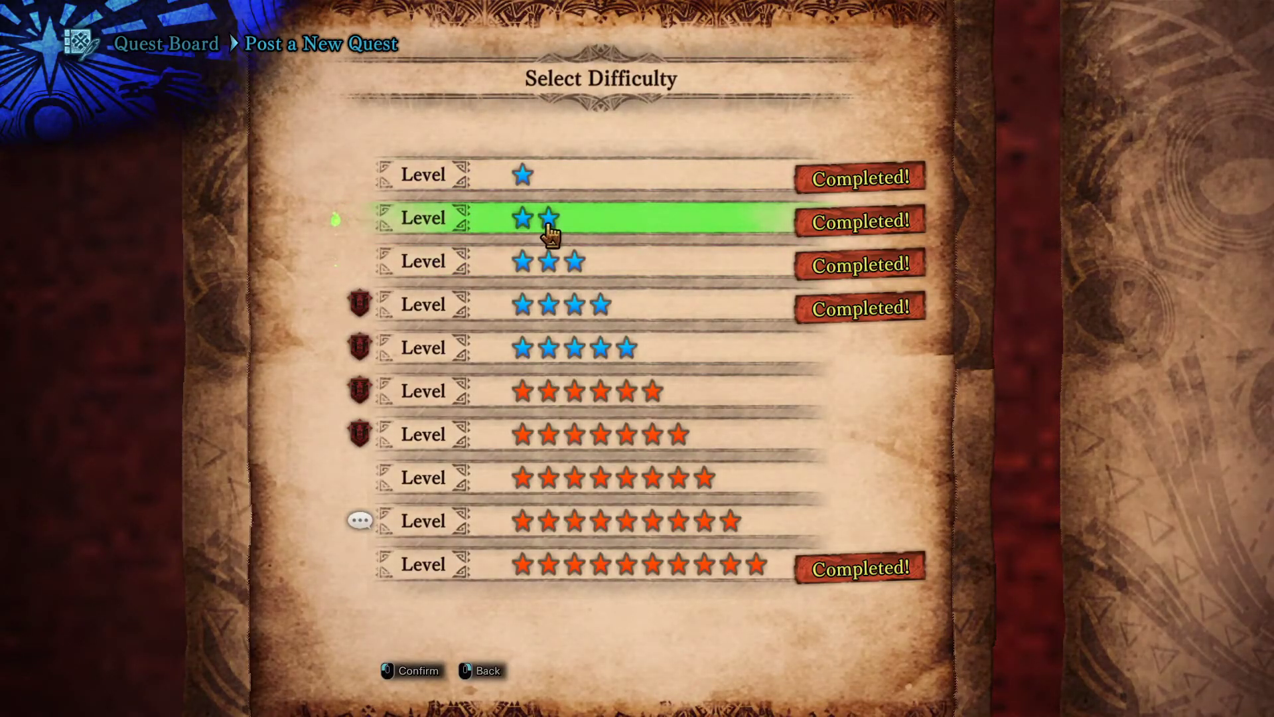
pyautogui.click(538, 217)
pyautogui.click(341, 108)
pyautogui.press('Return')
pyautogui.press('Return')
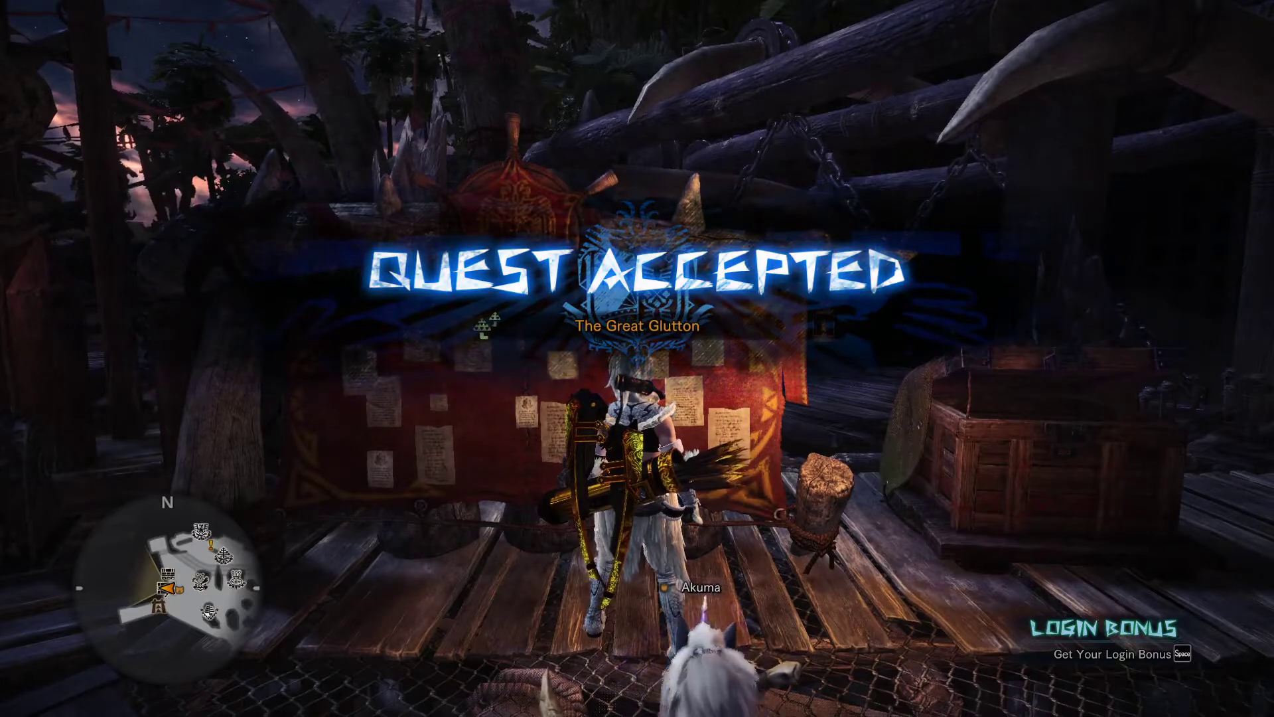
pyautogui.press('Return')
pyautogui.click(645, 353)
pyautogui.press('Return')
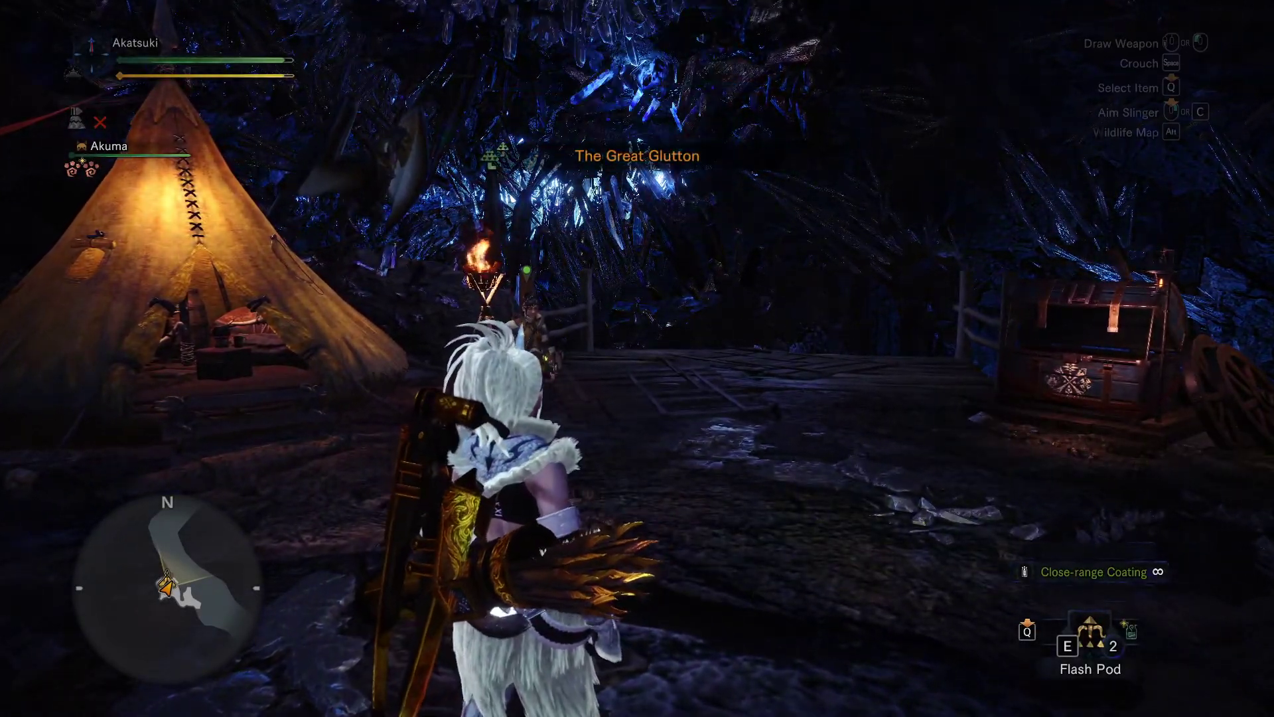
# - Walk from the camp tent onto the wooden dock to look over the water
pyautogui.press('w')
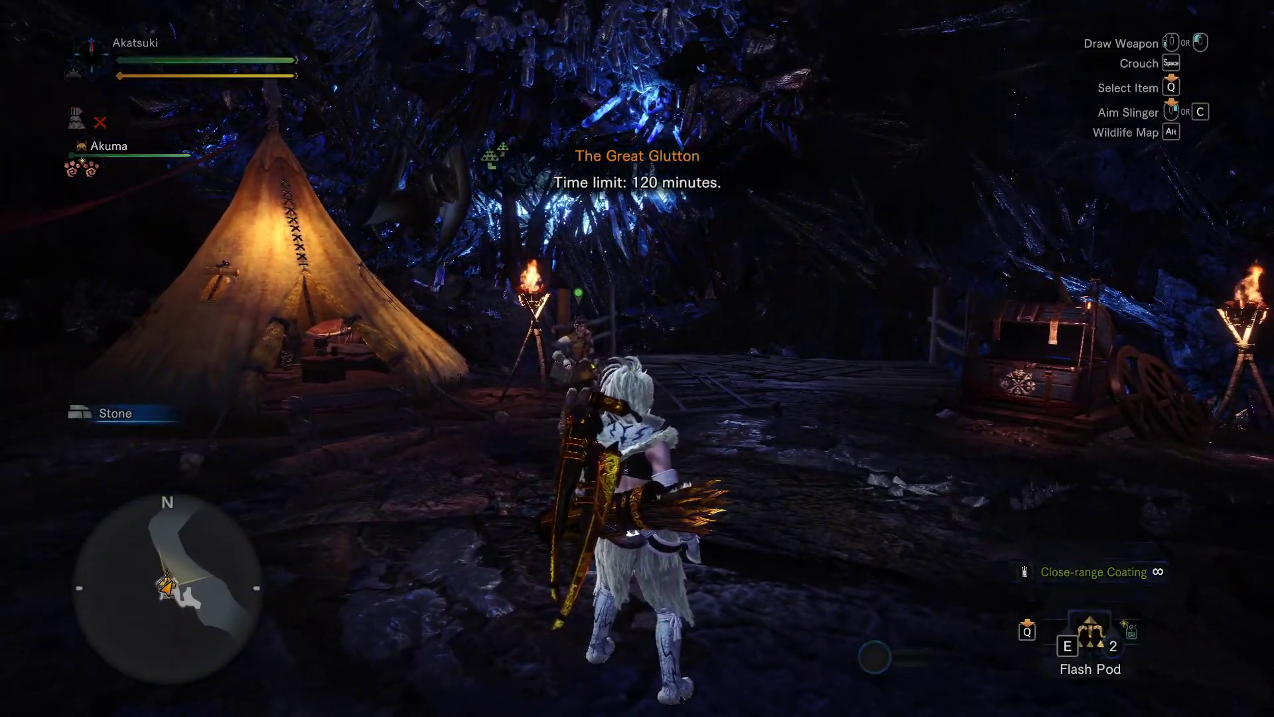
pyautogui.press('w')
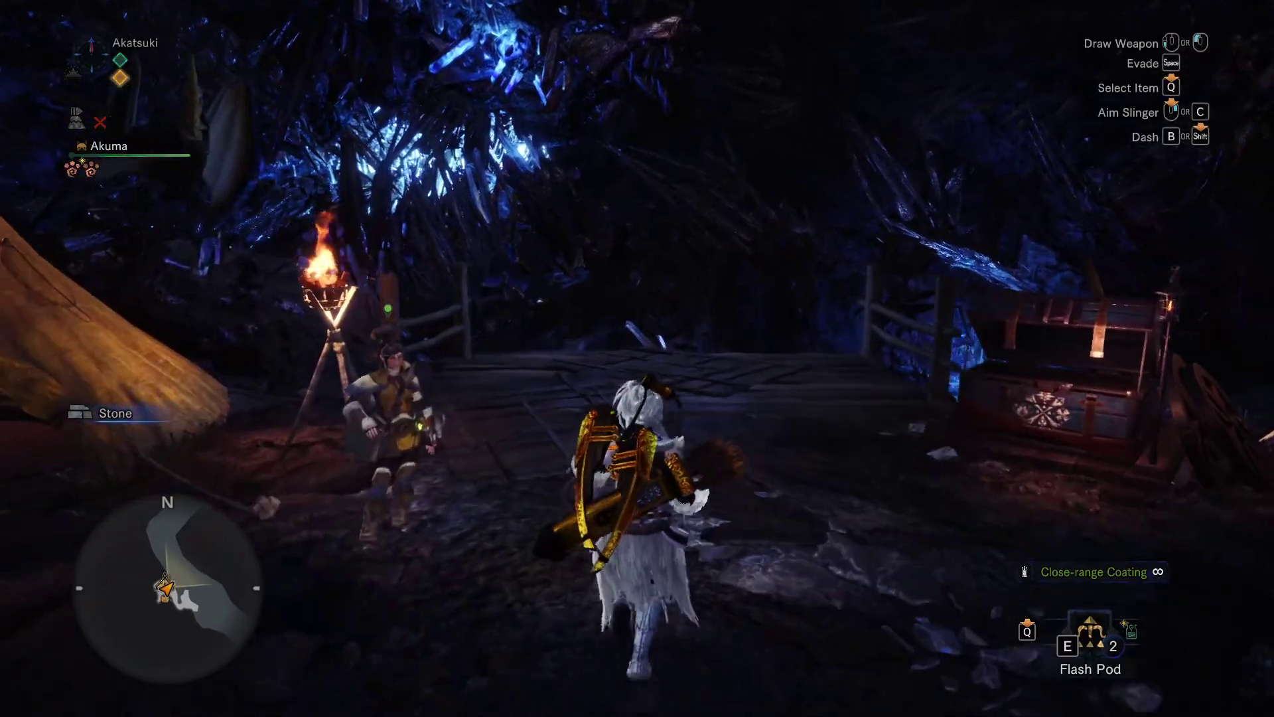
pyautogui.press('w')
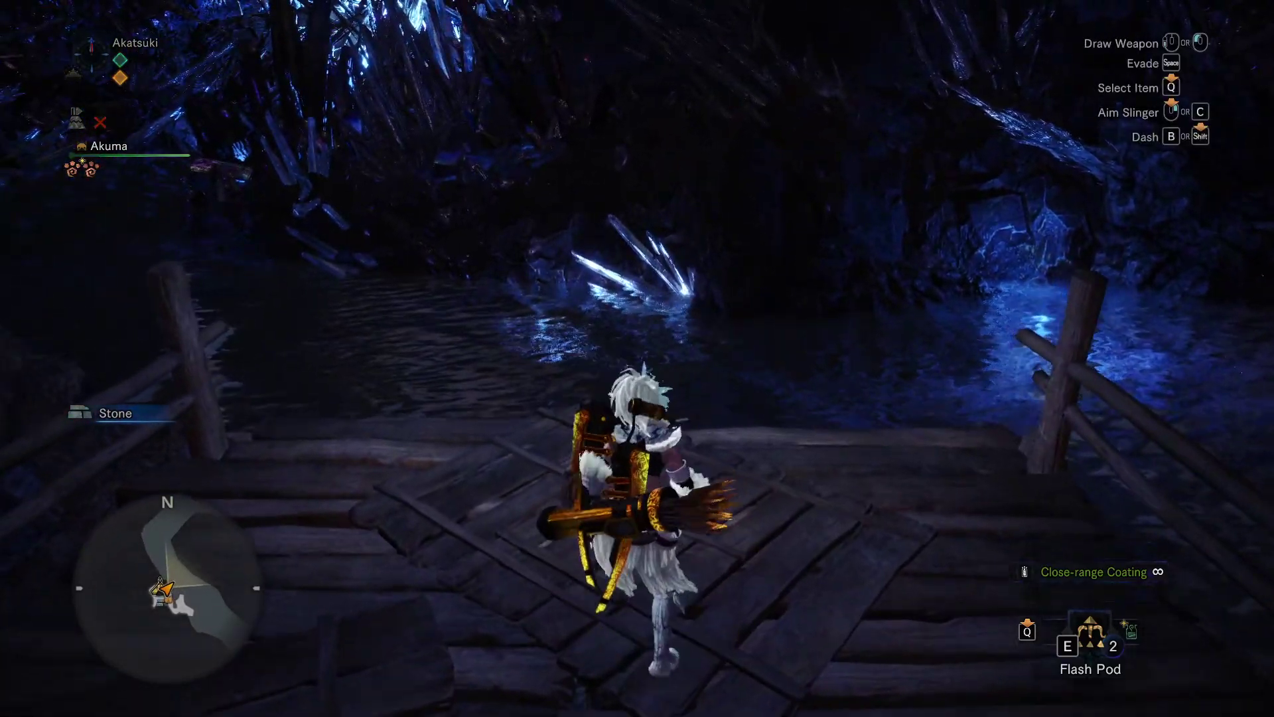
pyautogui.press('alt')
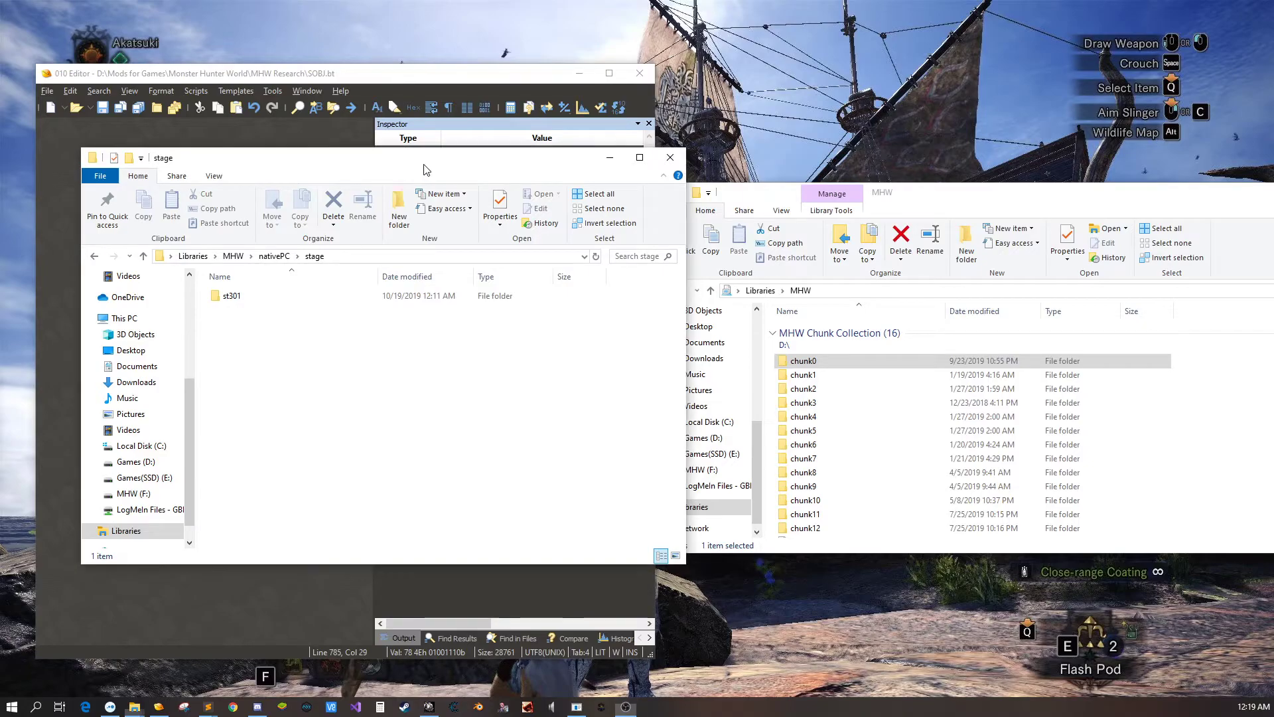
# - Create a folder named st405 in the nativePC stage folder and open it
pyautogui.moveTo(427, 171); pyautogui.dragTo(448, 215)
pyautogui.rightClick(285, 399)
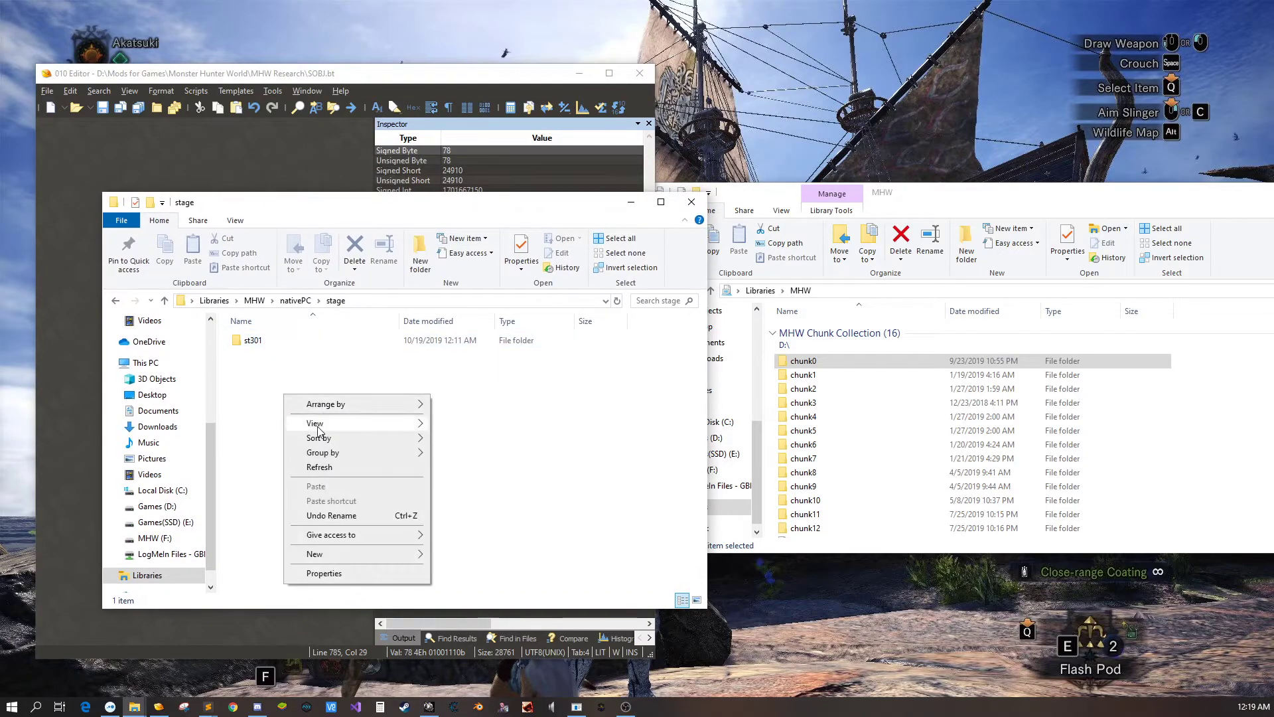
pyautogui.moveTo(336, 555)
pyautogui.click(468, 557)
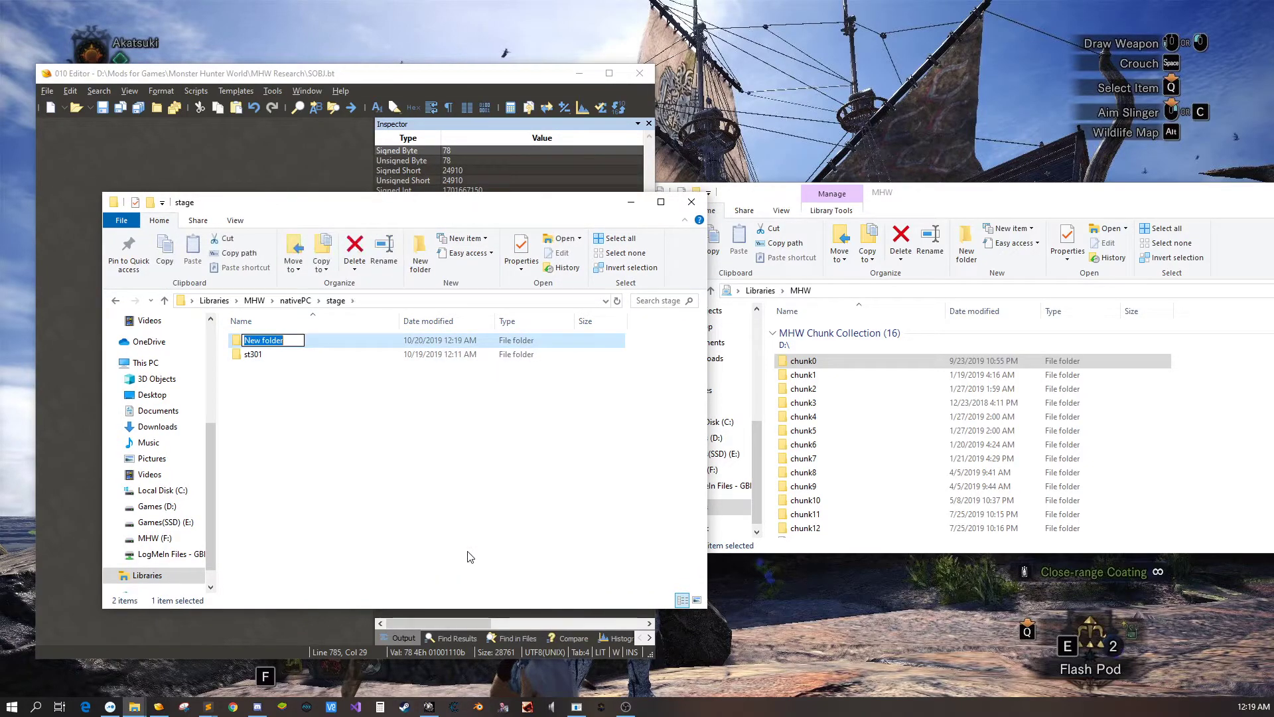
pyautogui.write('s')
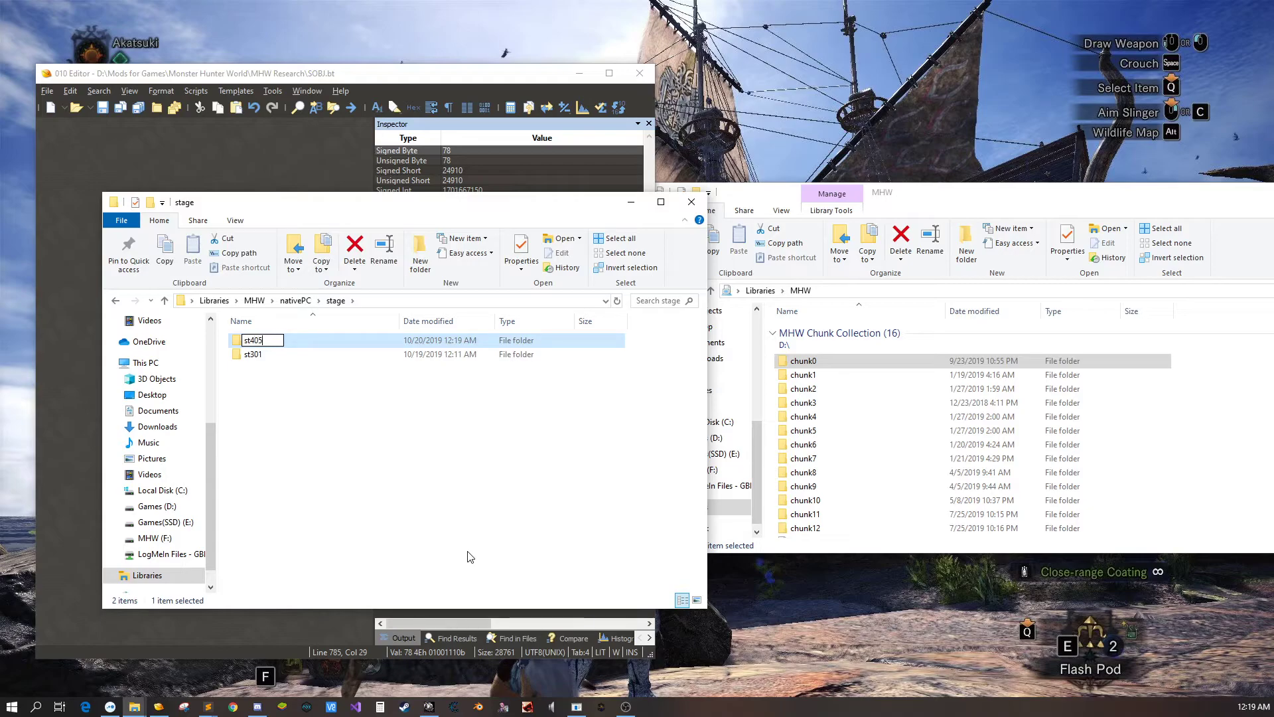
pyautogui.write('t405')
pyautogui.press('Return')
pyautogui.press('Return')
# - Create a folder named common inside the nativePC st405 folder and open it
pyautogui.rightClick(344, 425)
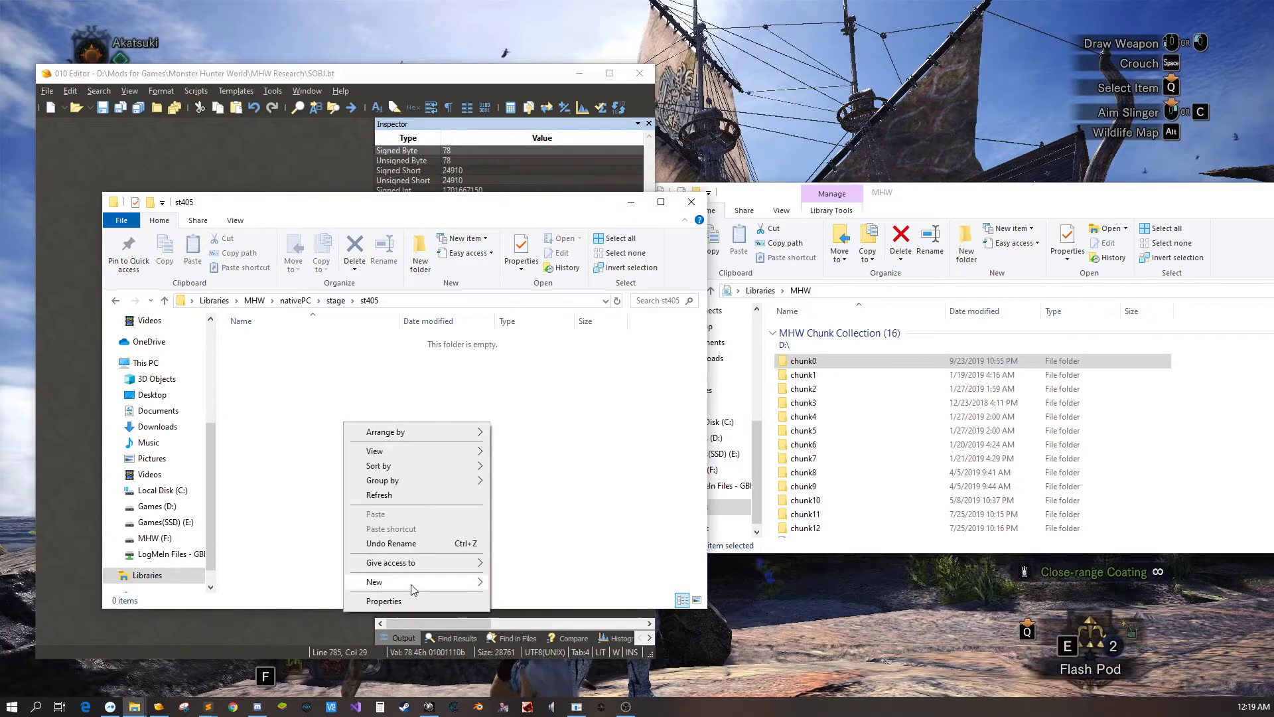
pyautogui.moveTo(475, 585)
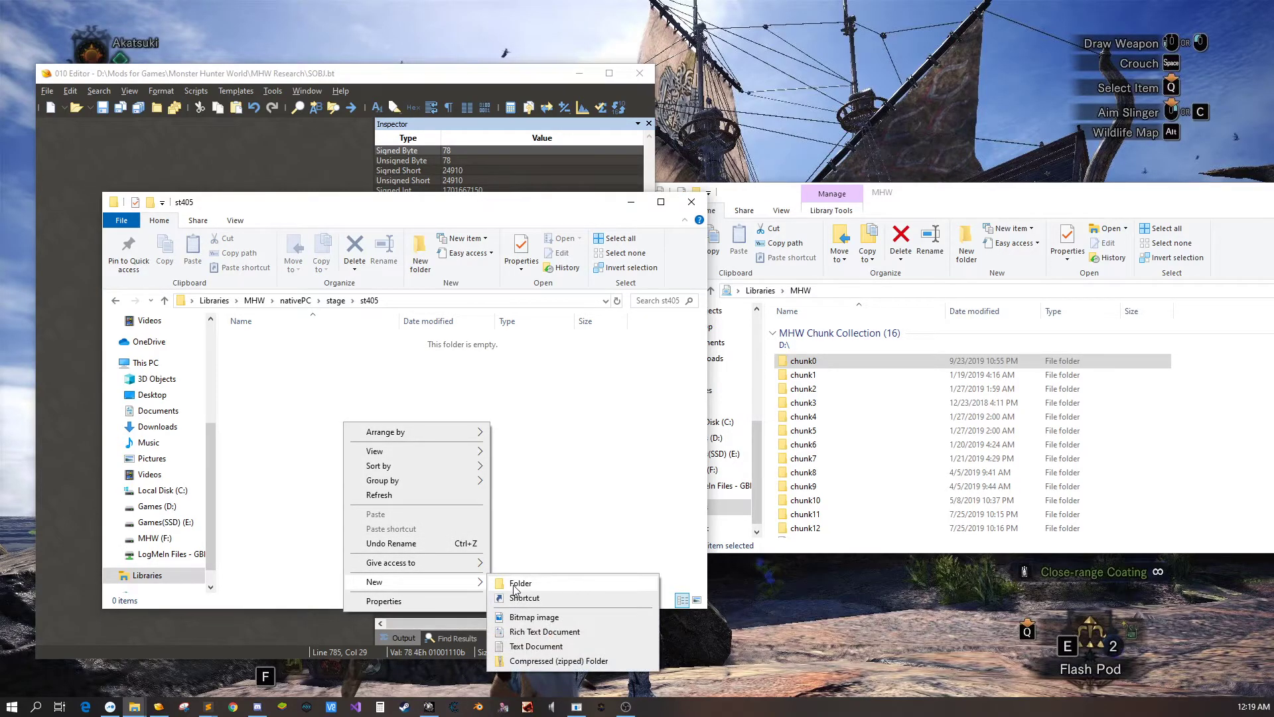
pyautogui.click(515, 584)
pyautogui.write('commo')
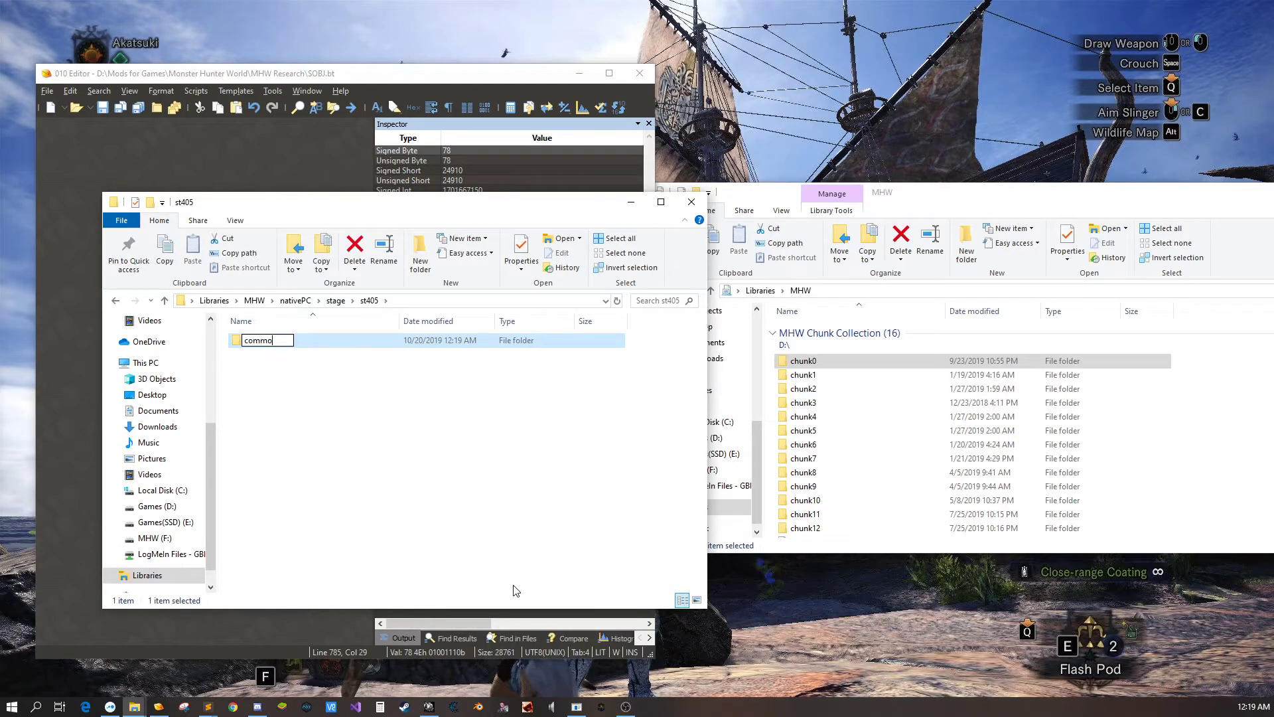
pyautogui.press('Return')
pyautogui.press('Return')
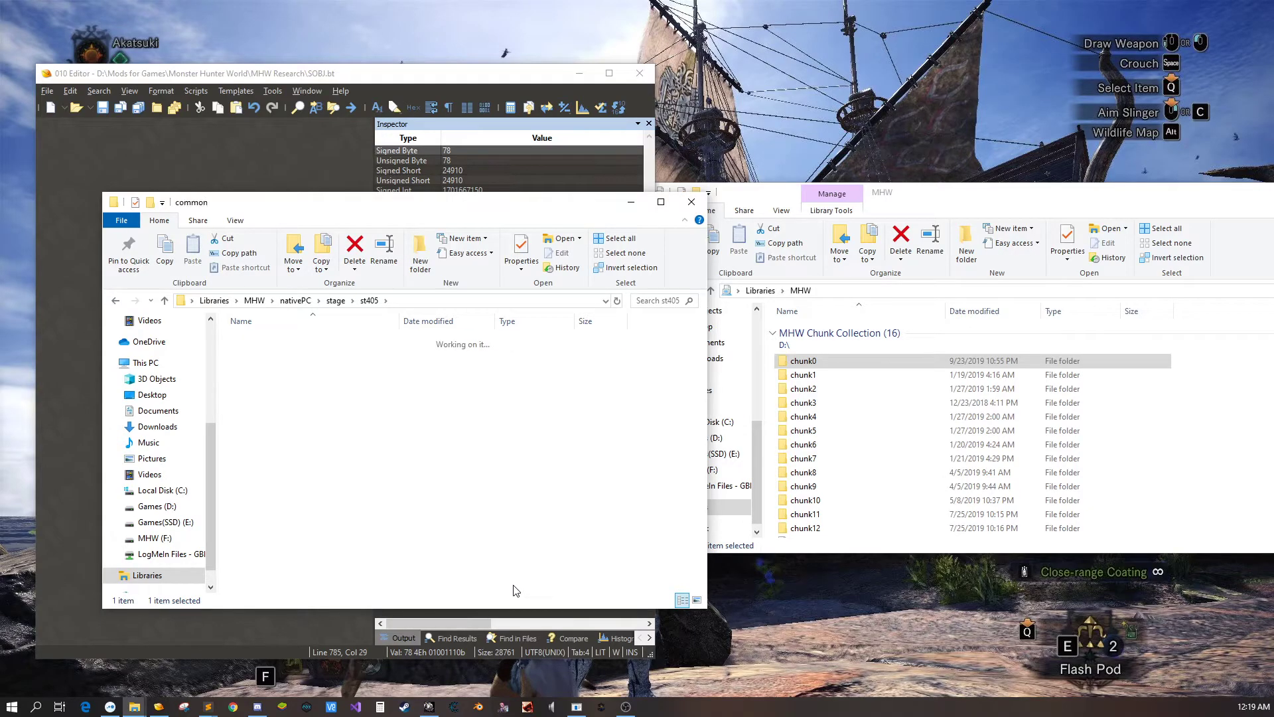
# - Create a folder named set inside the new common folder and open it
pyautogui.rightClick(309, 443)
pyautogui.moveTo(365, 604)
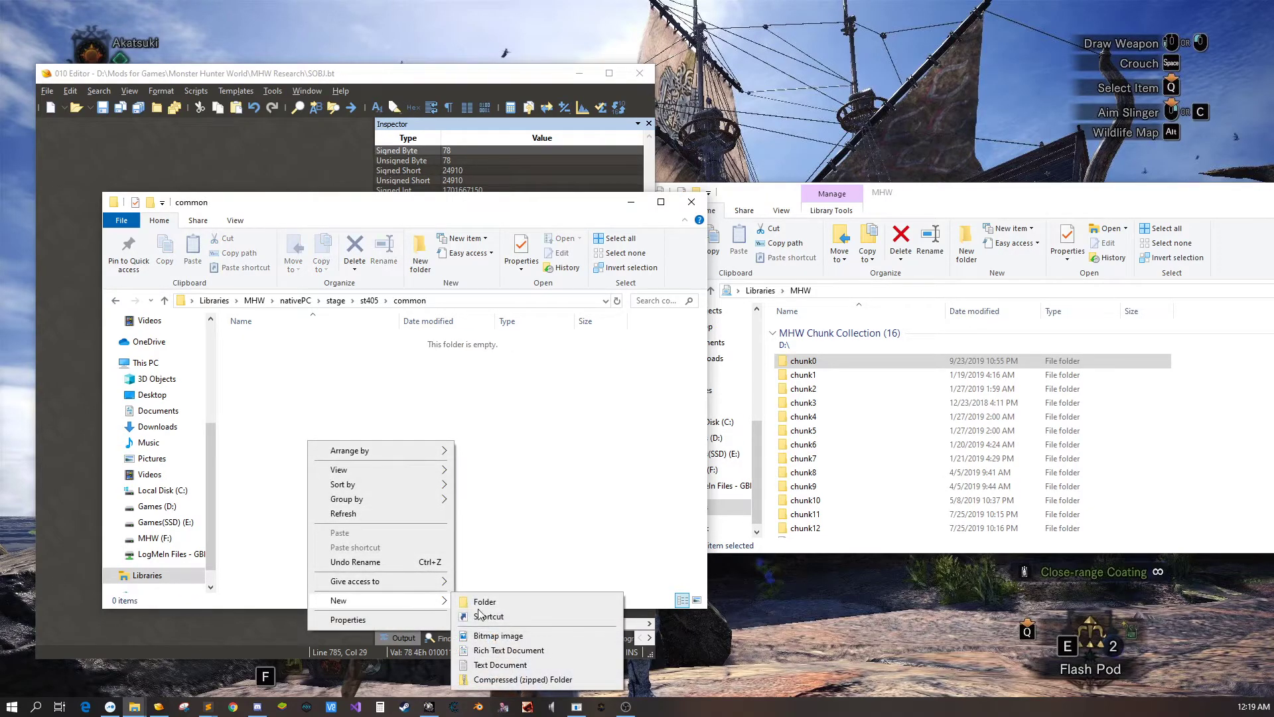
pyautogui.click(498, 601)
pyautogui.write('set')
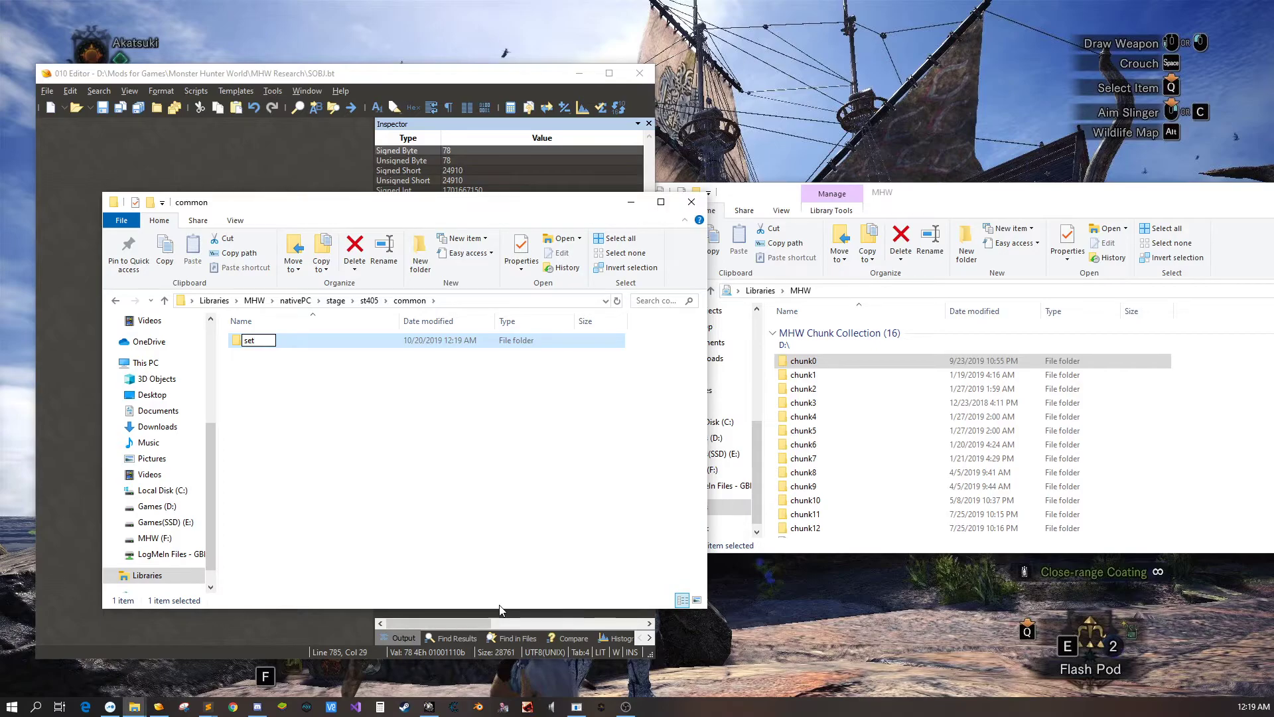
pyautogui.press('Return')
pyautogui.press('Return')
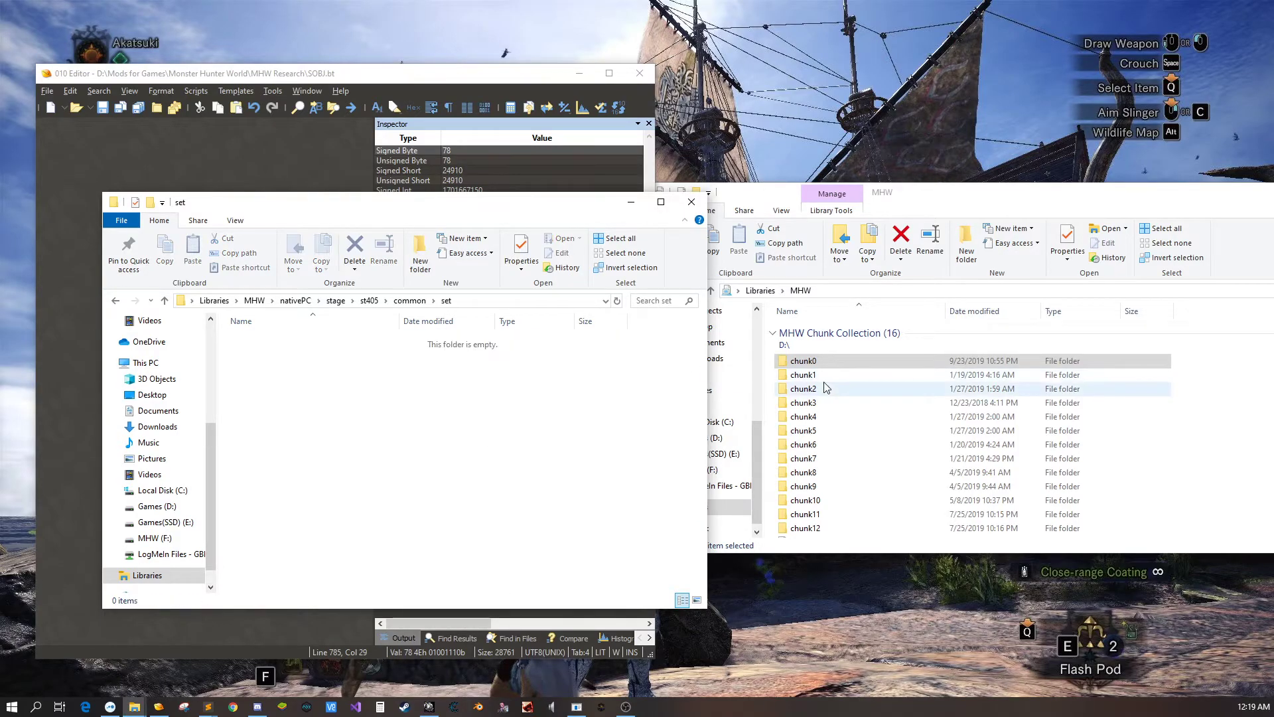
# - Open the stage folder inside chunk0 of the MHW chunk collection
pyautogui.doubleClick(842, 359)
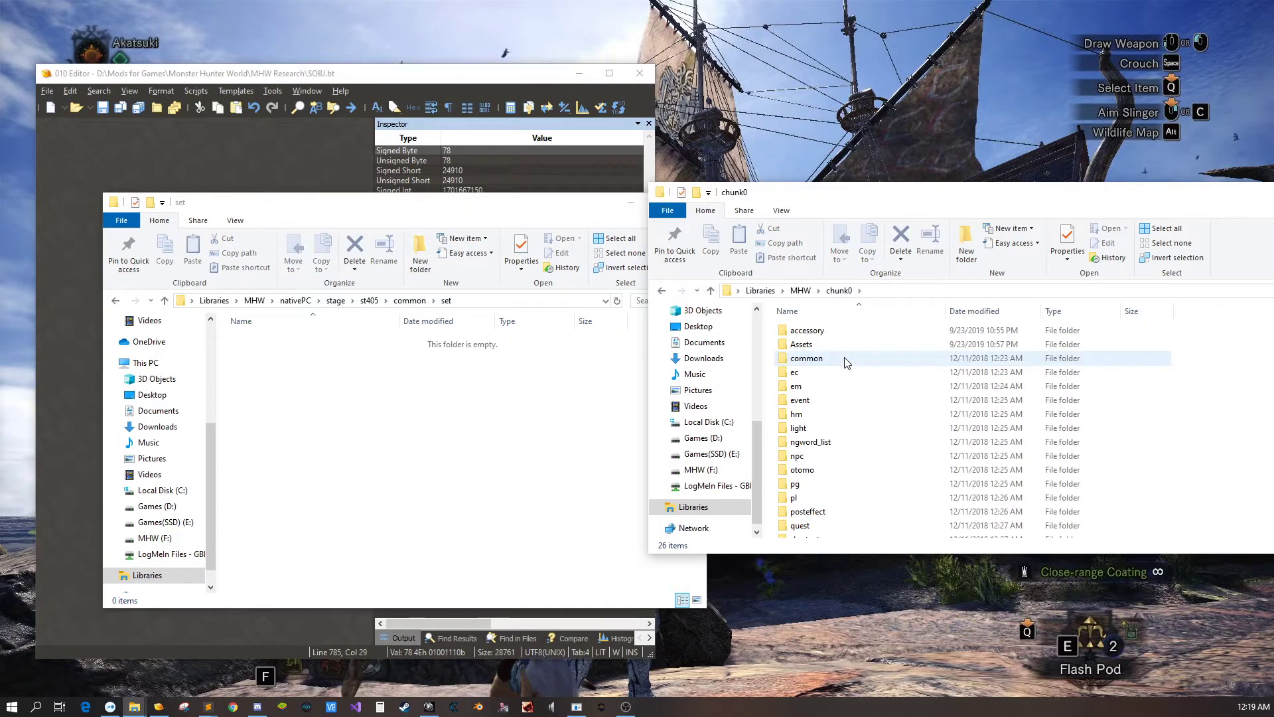
pyautogui.scroll(-4, 850, 462)
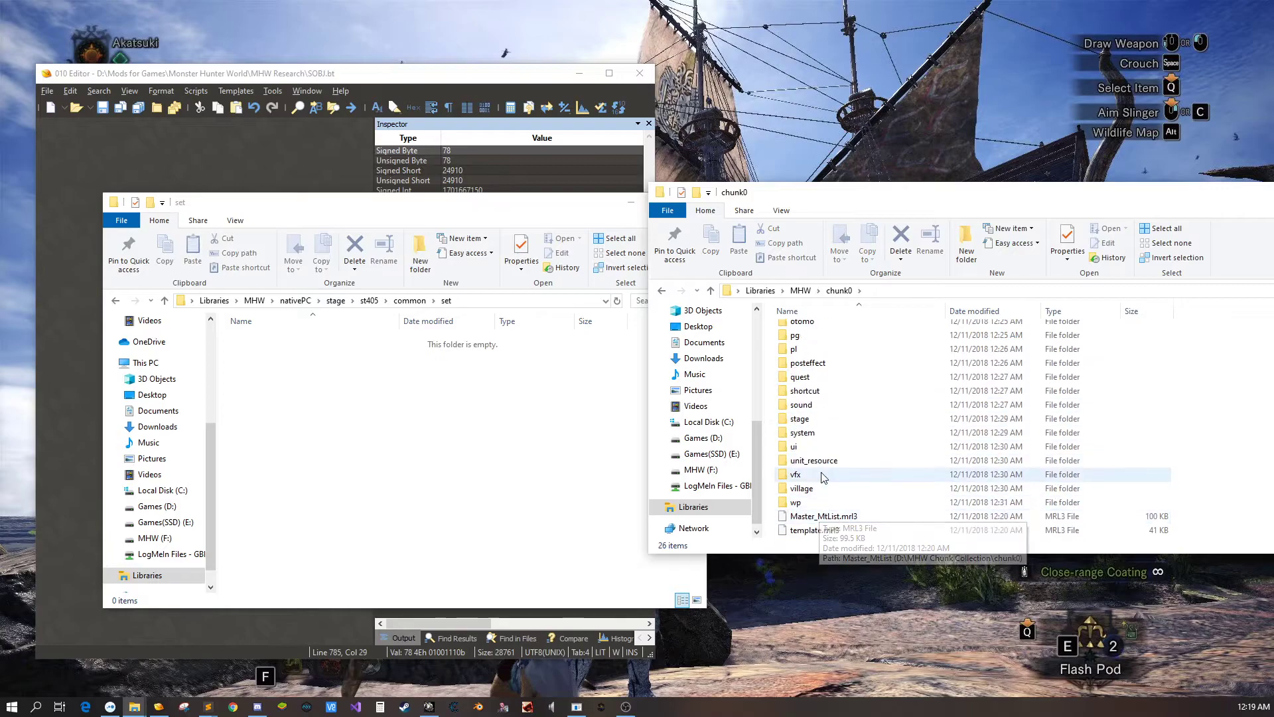
pyautogui.click(828, 425)
pyautogui.doubleClick(826, 420)
pyautogui.moveTo(827, 193); pyautogui.dragTo(795, 170)
pyautogui.click(809, 419)
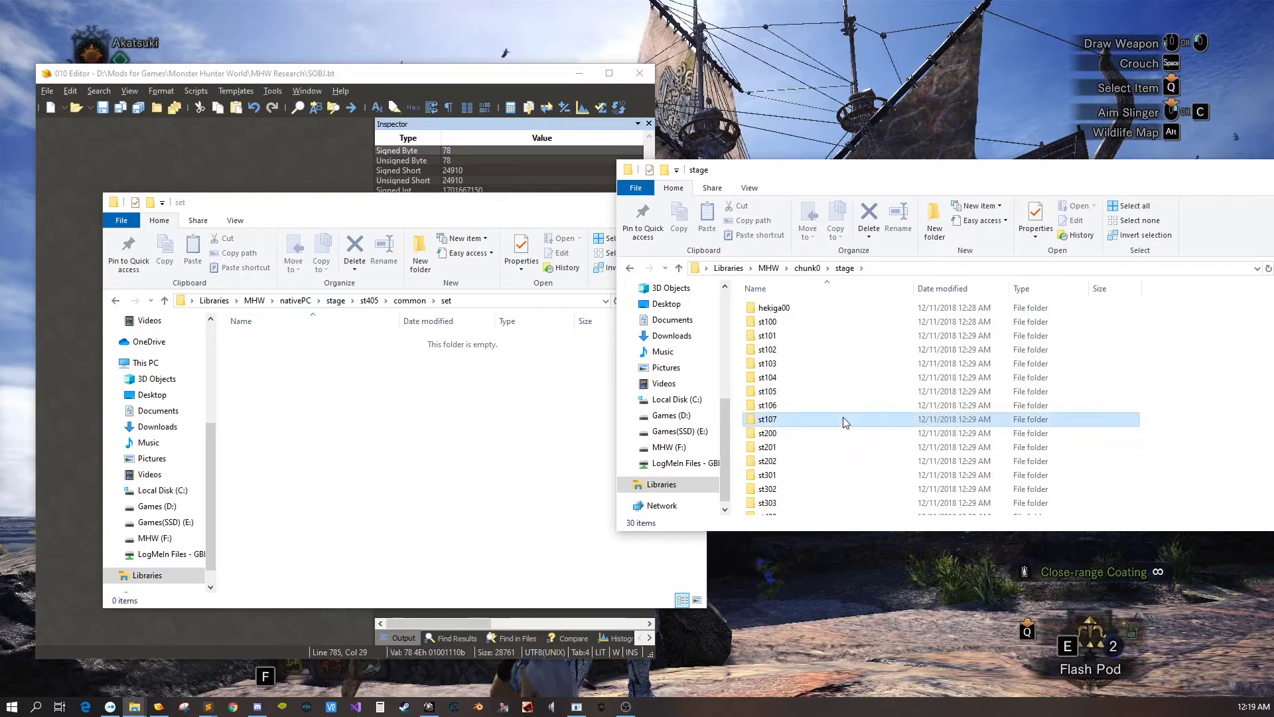
# - Open the set folder under st405 and common in the chunk0 stage folder
pyautogui.scroll(-5, 813, 431)
pyautogui.scroll(2, 815, 444)
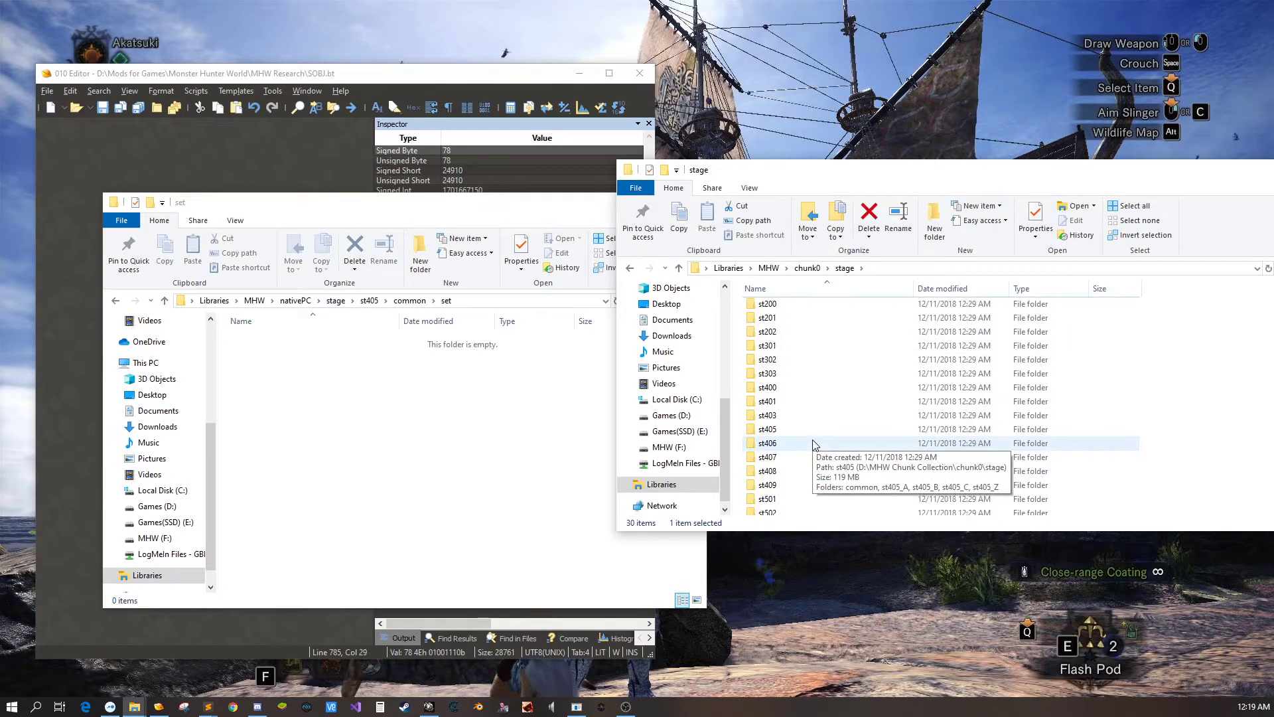
pyautogui.doubleClick(770, 429)
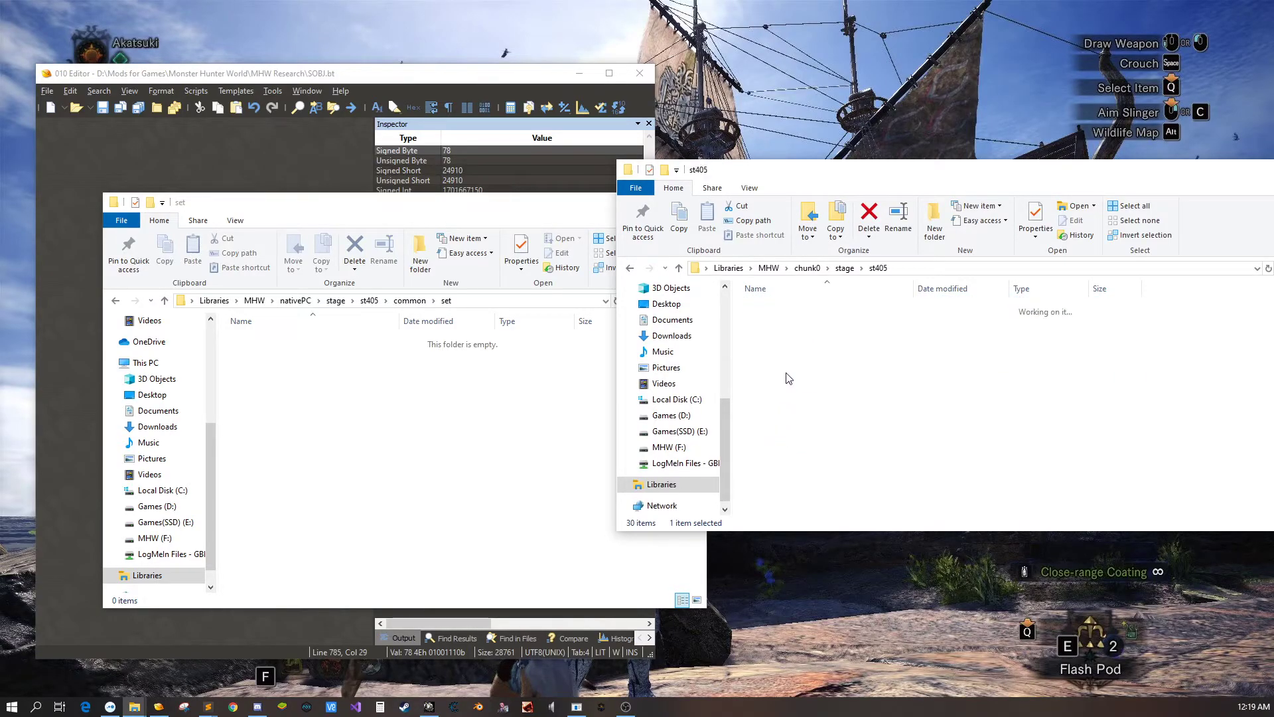
pyautogui.doubleClick(770, 308)
pyautogui.doubleClick(790, 405)
# - Copy st405.sobjl from the chunk0 set folder into the nativePC set folder
pyautogui.click(790, 310)
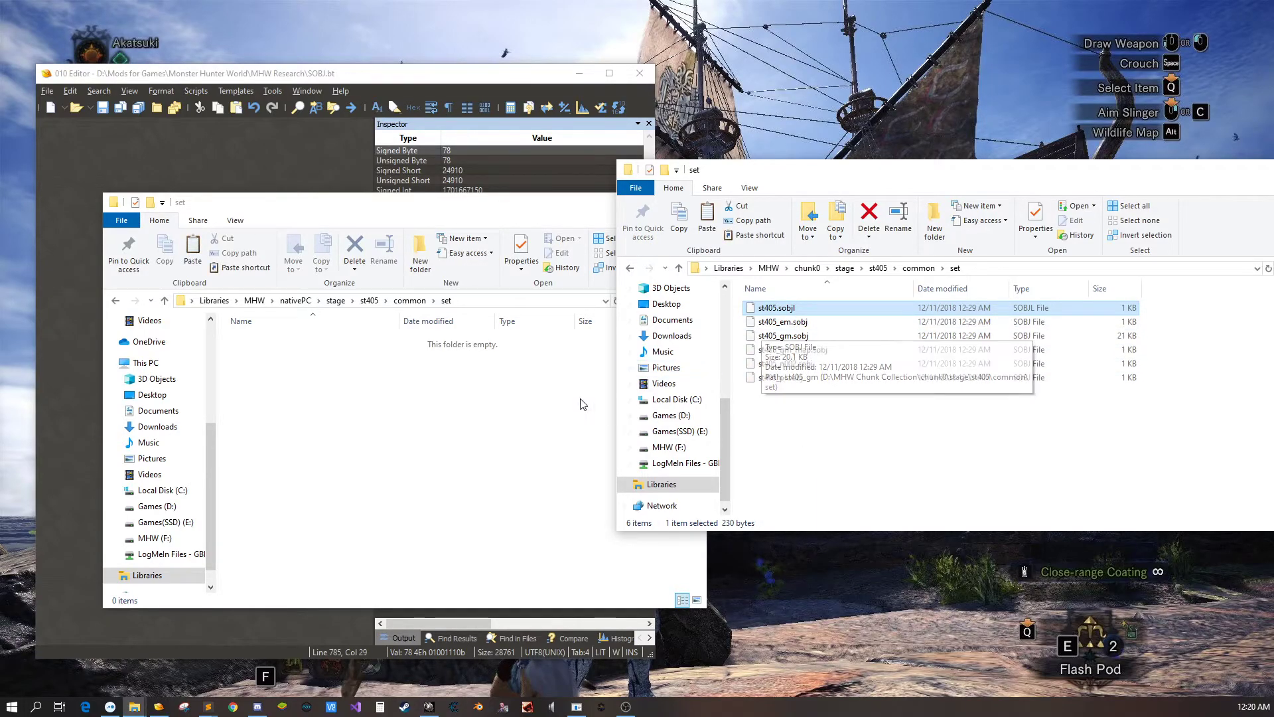
pyautogui.rightClick(411, 413)
pyautogui.click(458, 503)
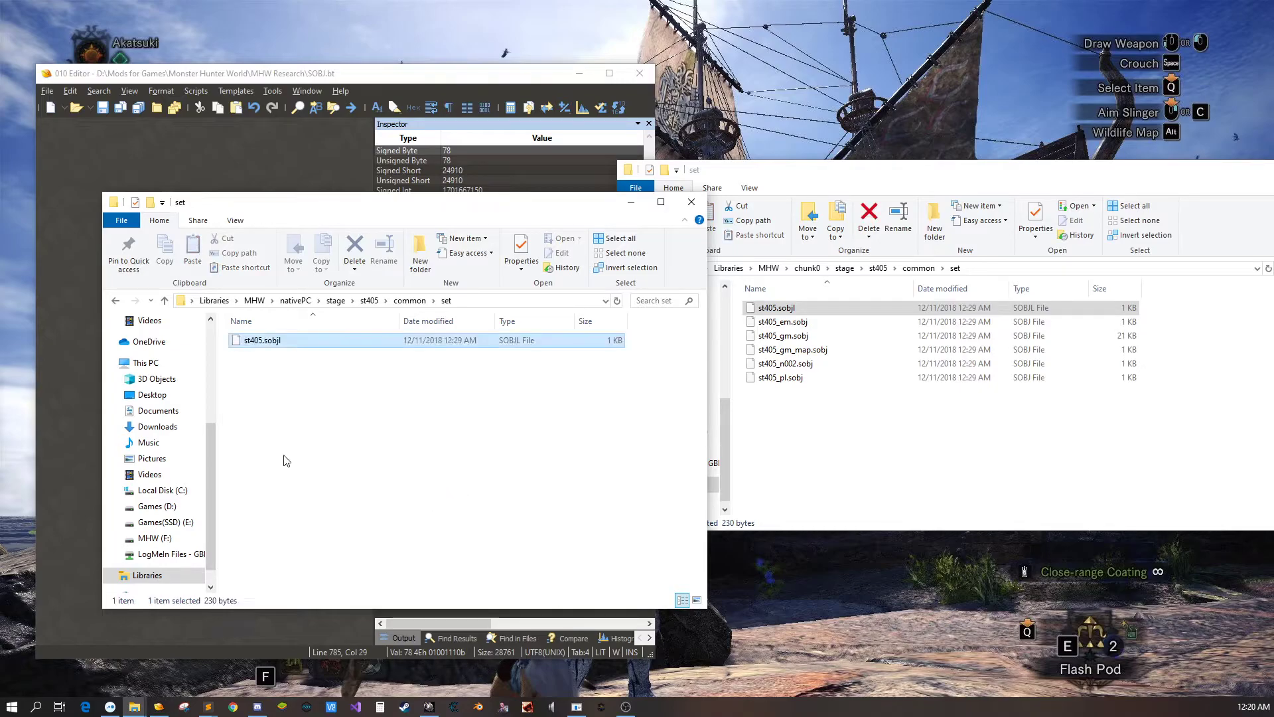
# - Open the copied st405.sobjl in 010 Editor, keeping the nativePC set folder at hand
pyautogui.rightClick(275, 352)
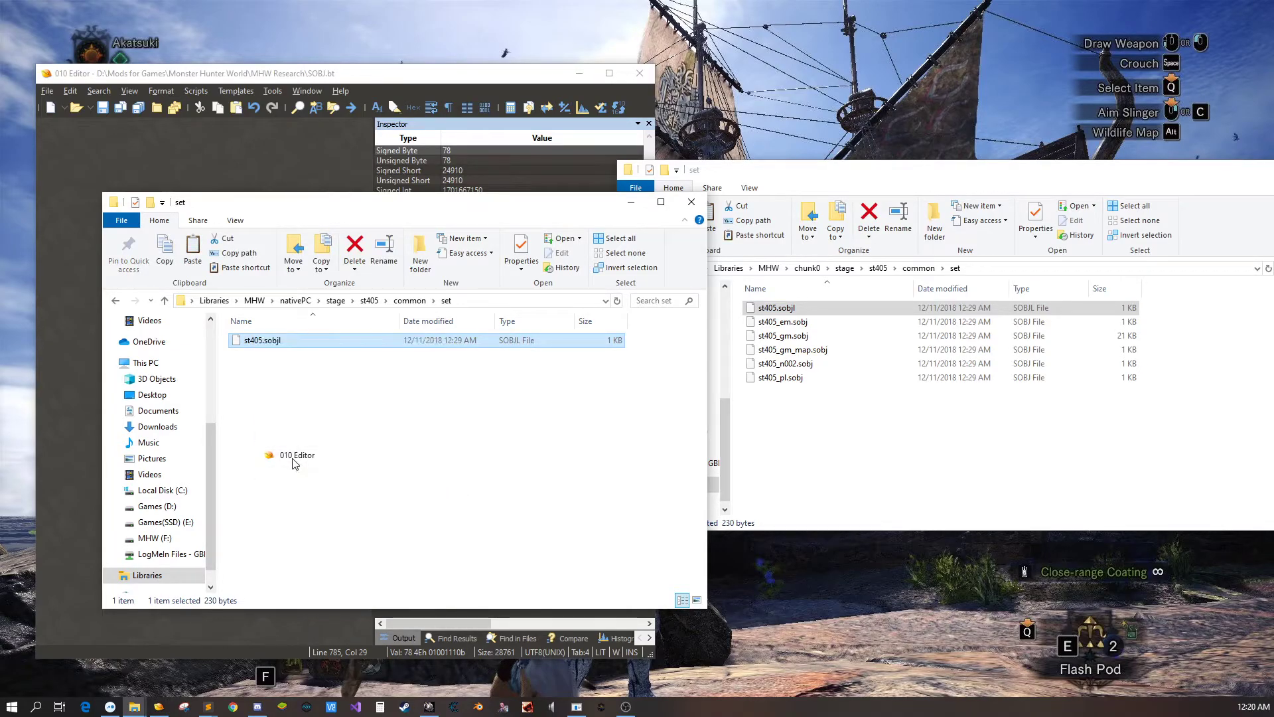
pyautogui.click(294, 455)
pyautogui.click(662, 446)
pyautogui.rightClick(308, 420)
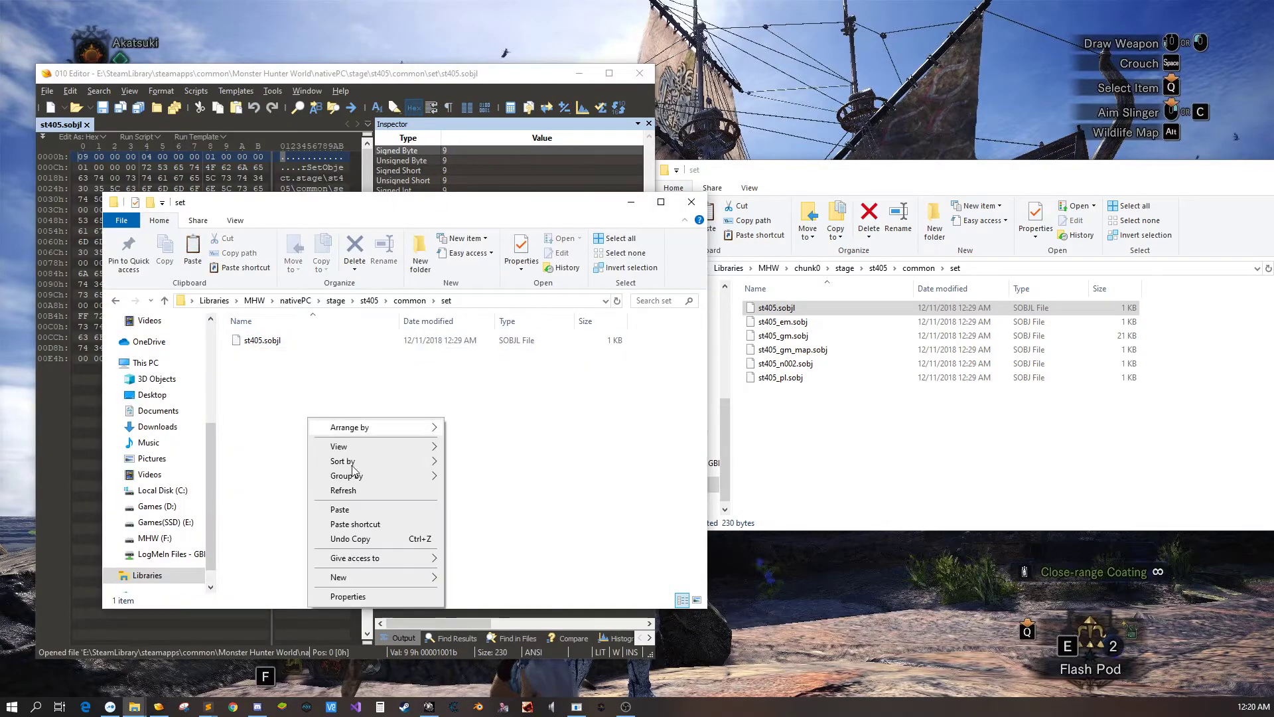
pyautogui.moveTo(356, 583)
pyautogui.click(484, 581)
pyautogui.write('st40')
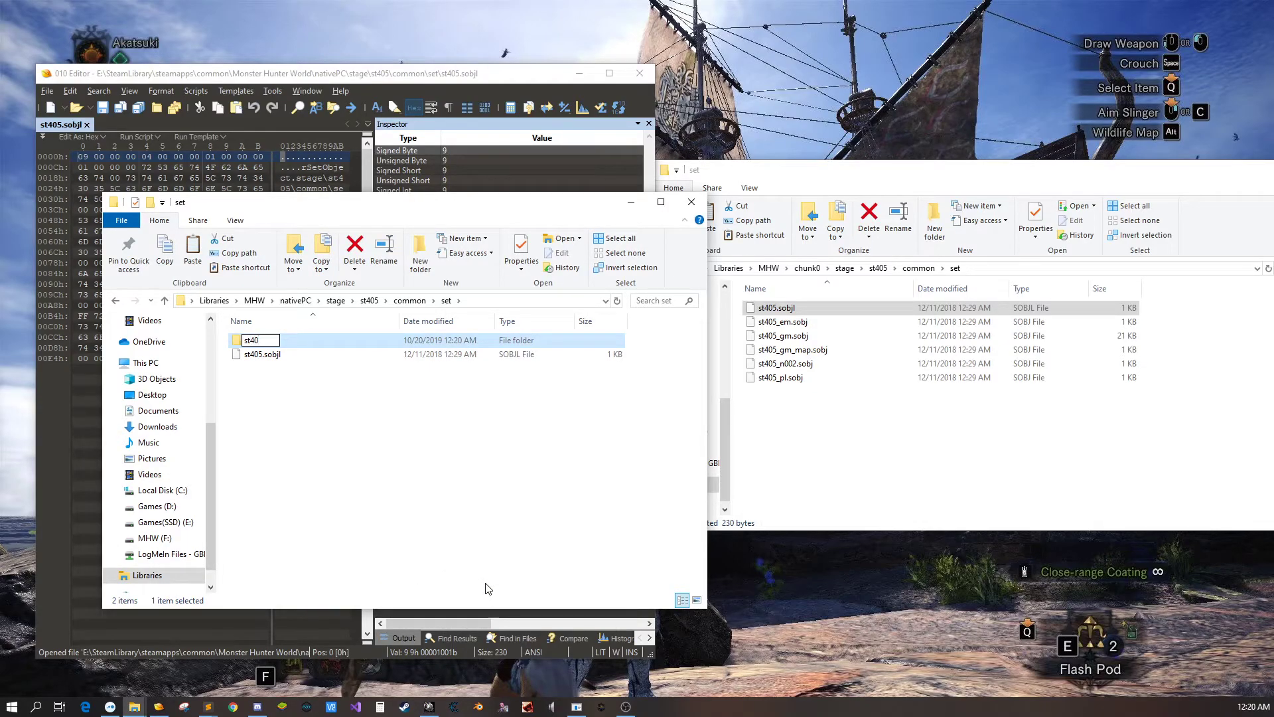
pyautogui.write('5_s')
pyautogui.press('Return')
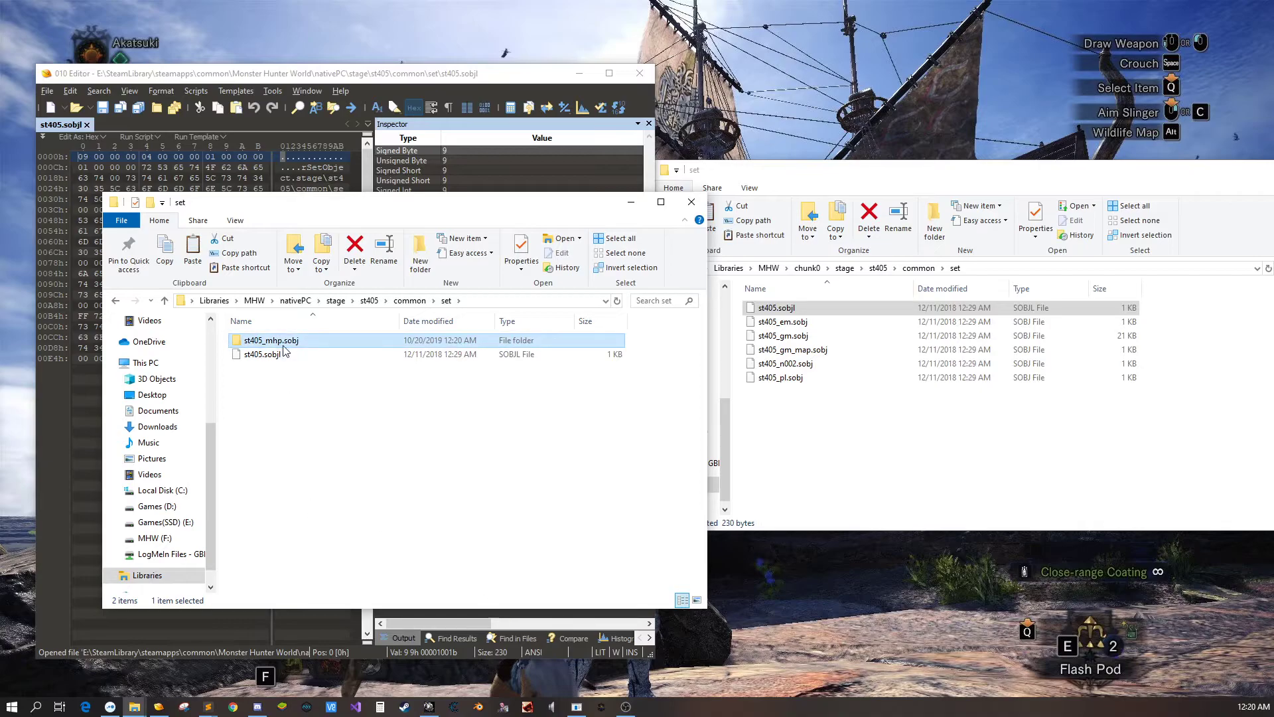
pyautogui.rightClick(293, 338)
pyautogui.click(342, 612)
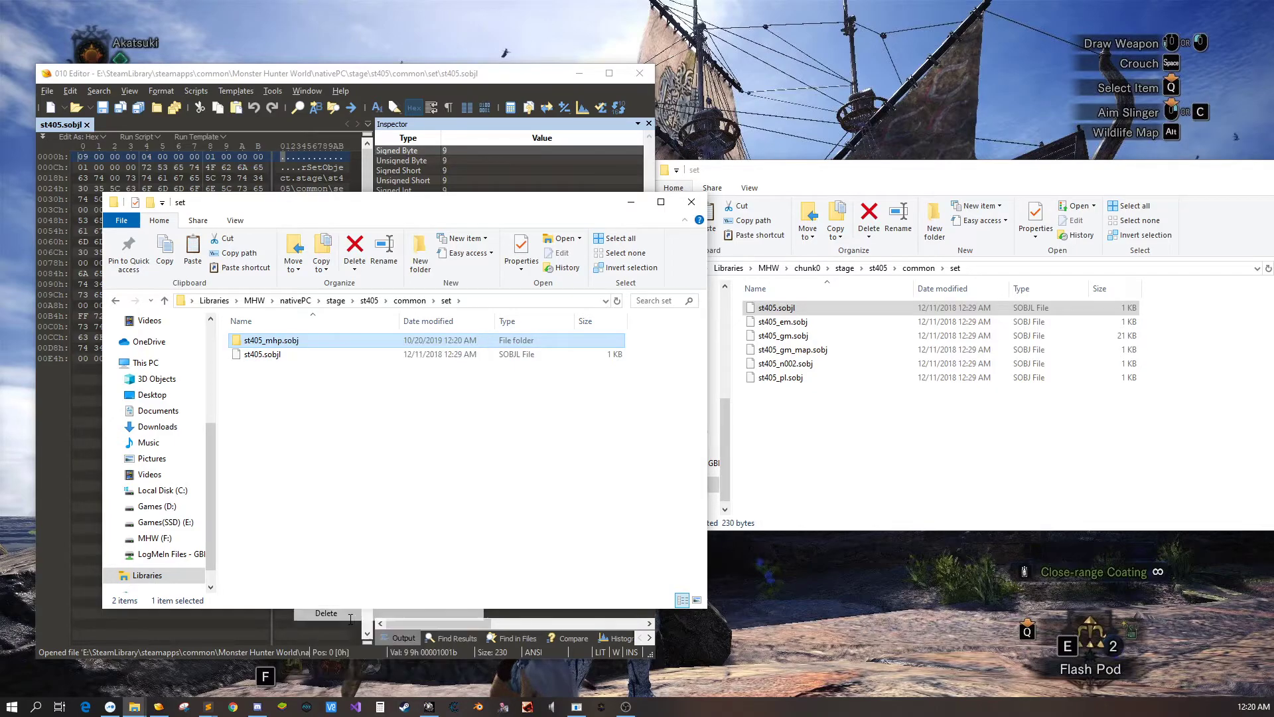
# - Create a new file named st405_mhp.sobj in the nativePC set folder, replacing the .txt extension
pyautogui.rightClick(294, 420)
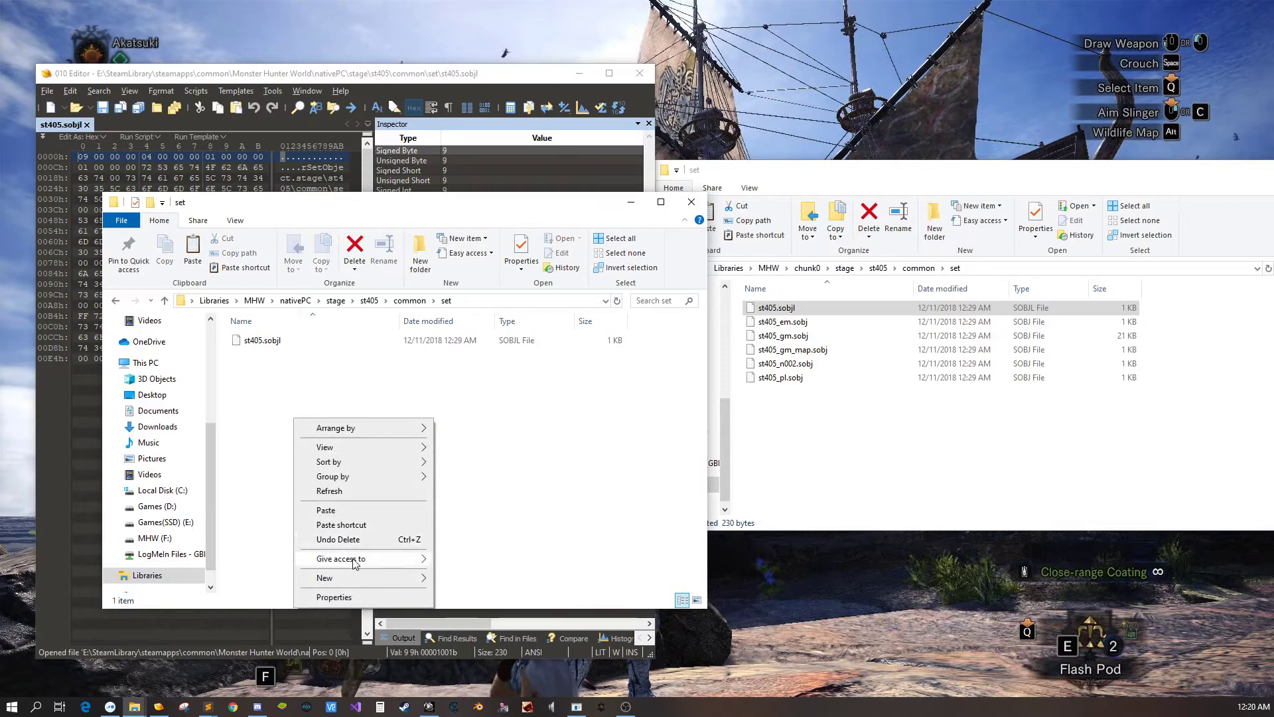
pyautogui.moveTo(390, 588)
pyautogui.click(479, 642)
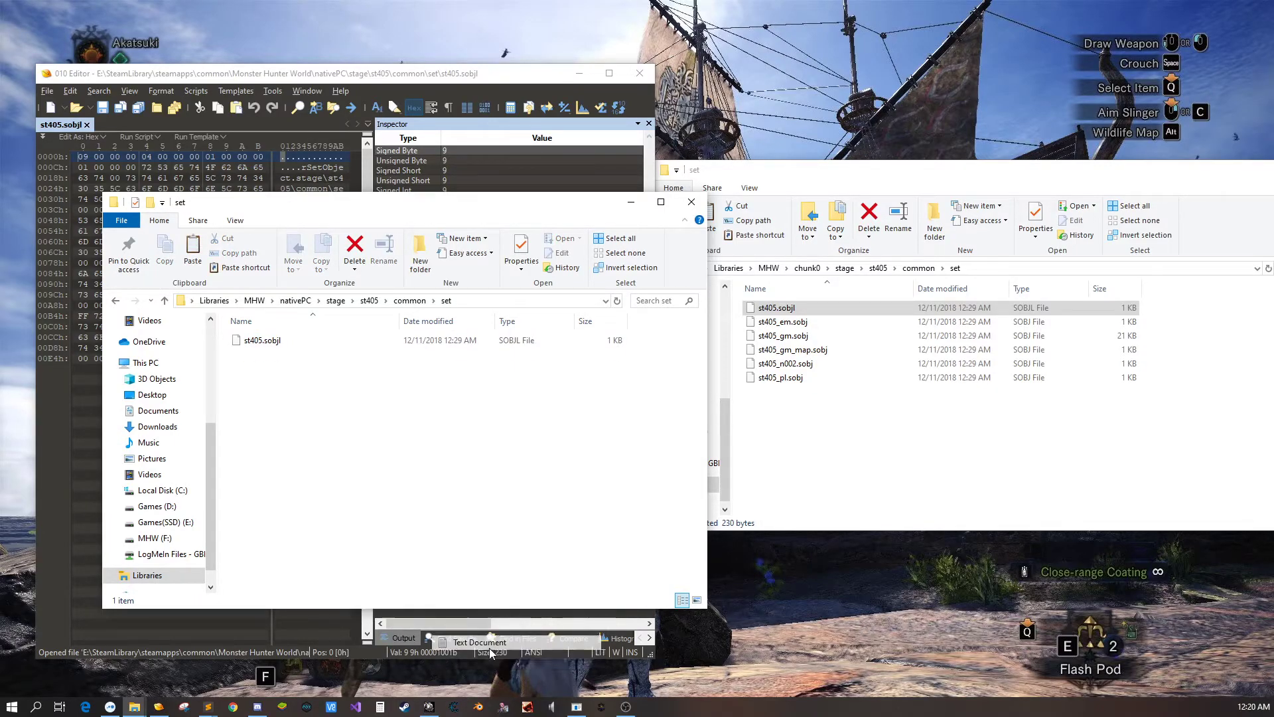
pyautogui.write('st')
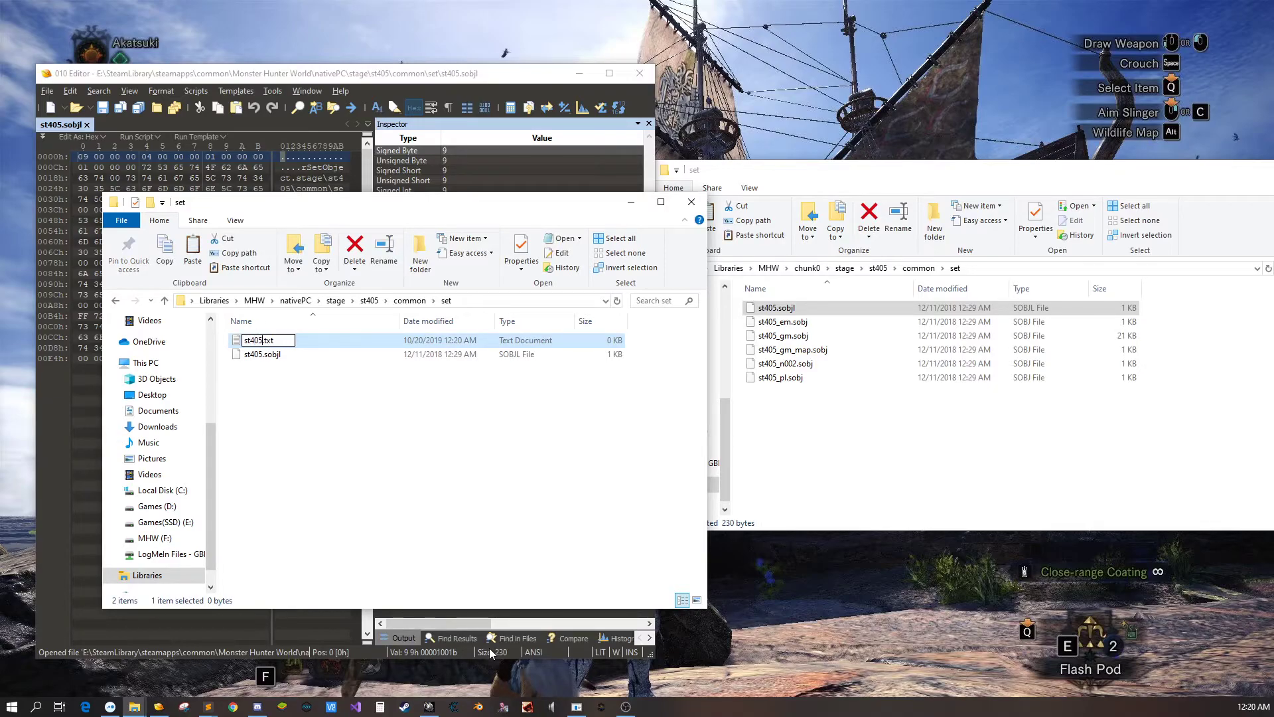
pyautogui.write('405_mhp.sobj')
pyautogui.press('Return')
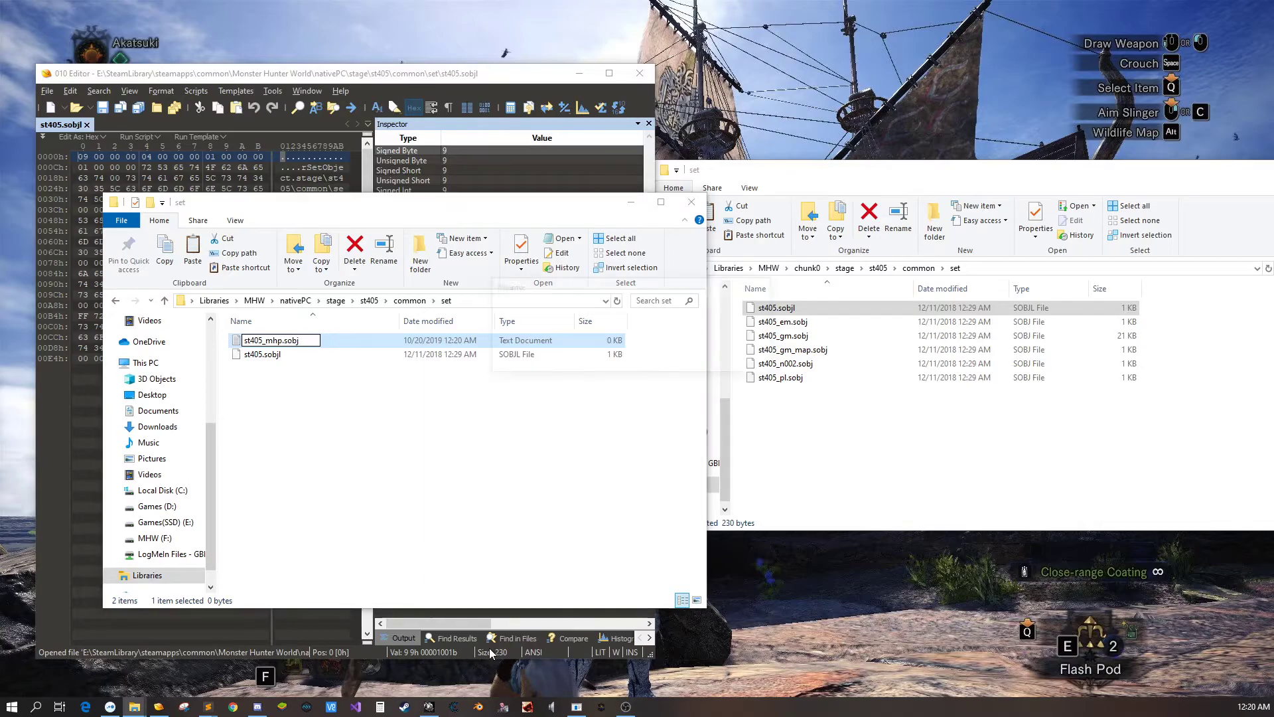
pyautogui.press('Escape')
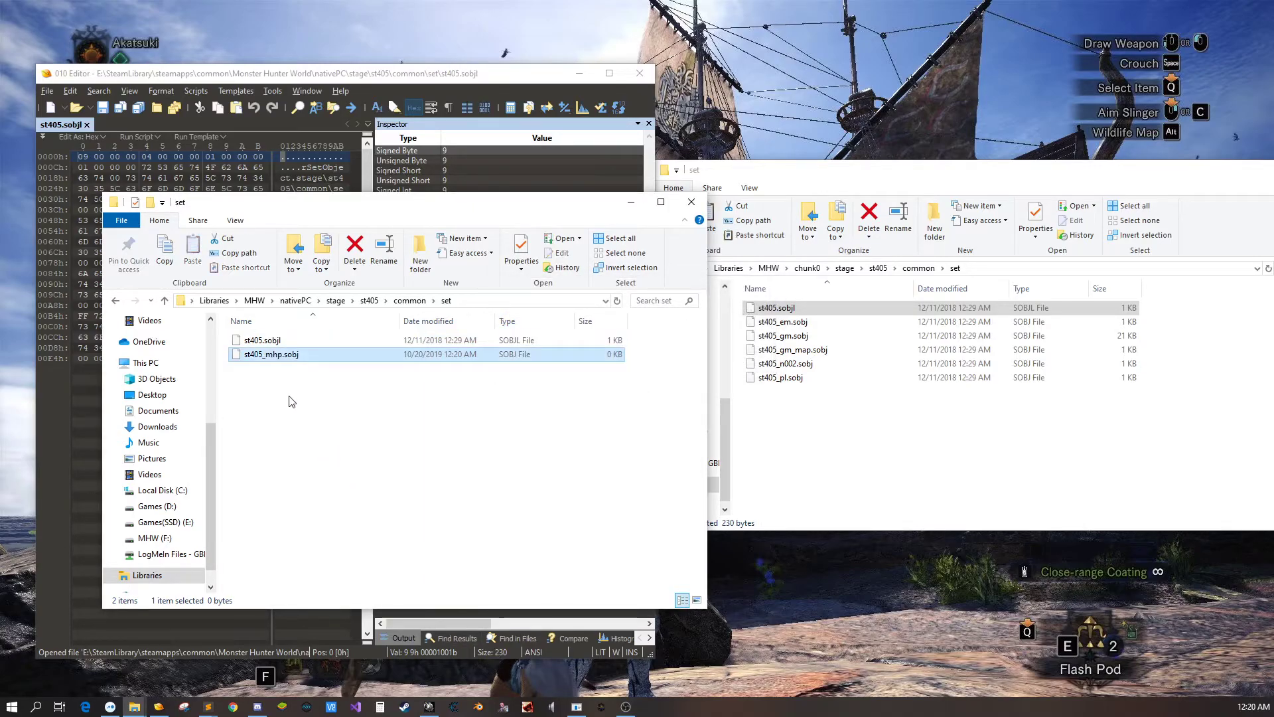
# - Open the empty st405_mhp.sobj from the nativePC set folder in 010 Editor
pyautogui.rightClick(276, 363)
pyautogui.press('Escape')
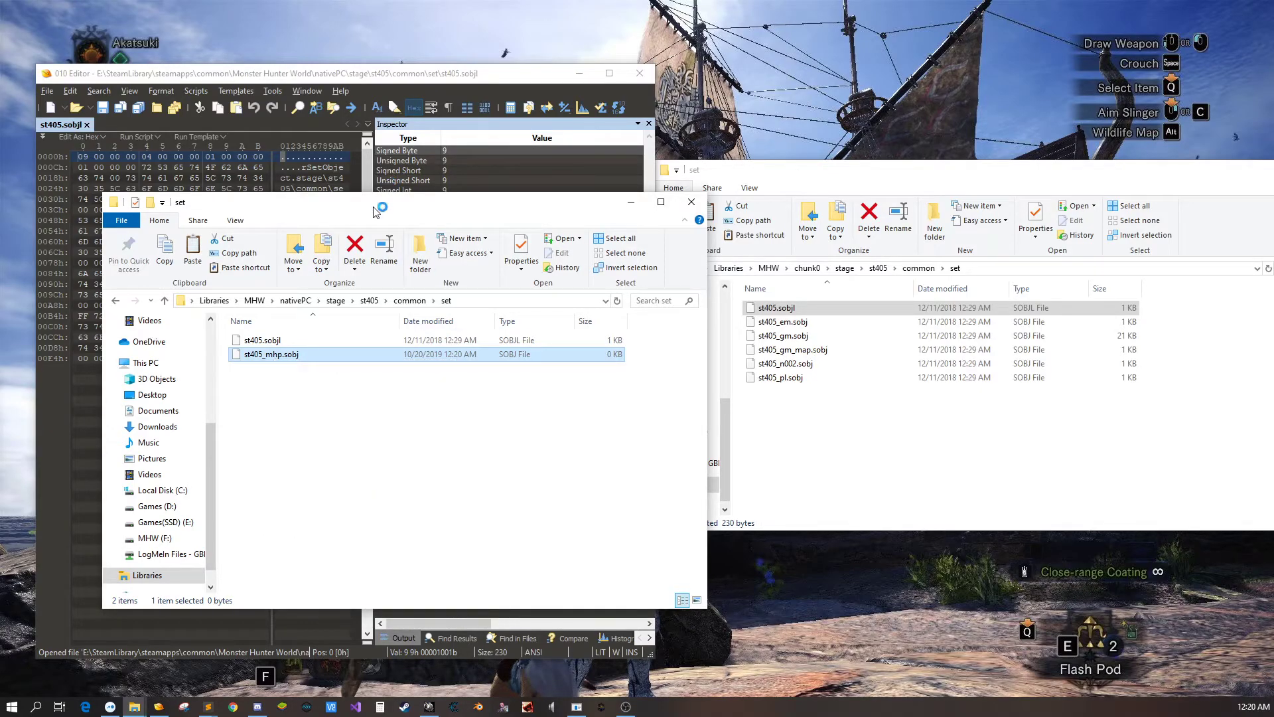
pyautogui.click(175, 110)
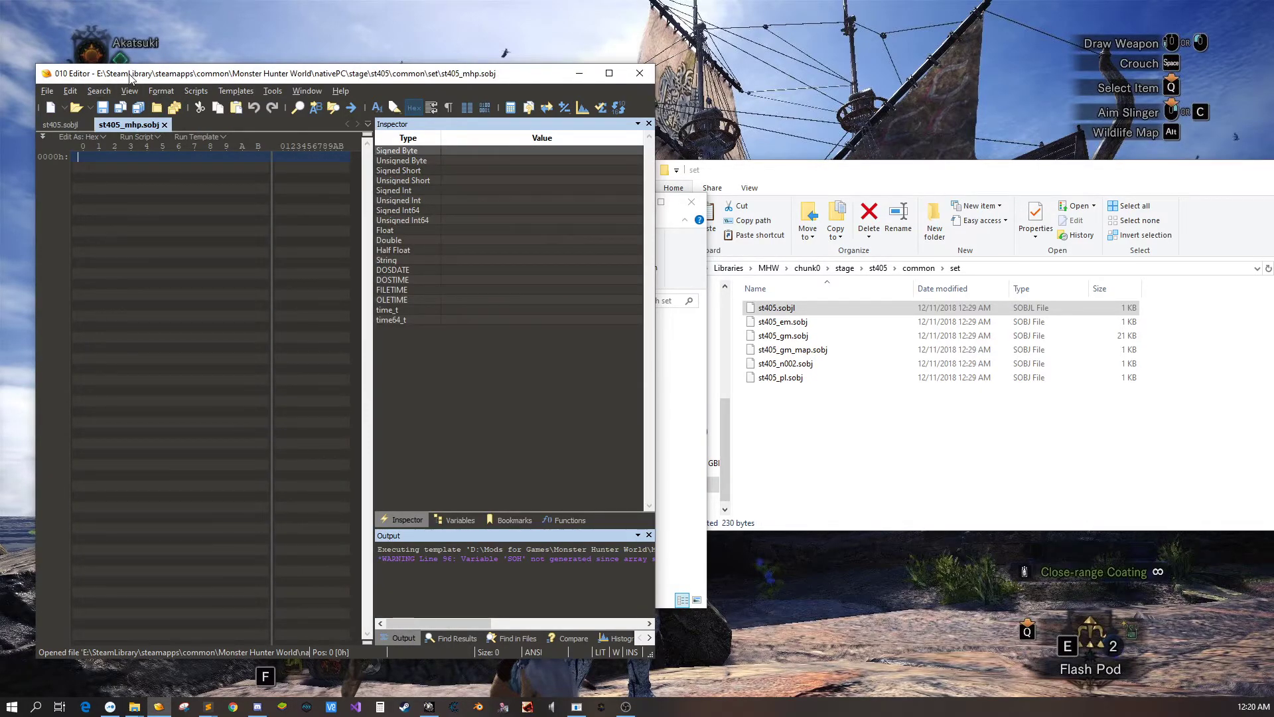
# - Return to st405.sobjl in a maximized editor window and run the SOBJ.bt template on it
pyautogui.doubleClick(133, 73)
pyautogui.click(27, 57)
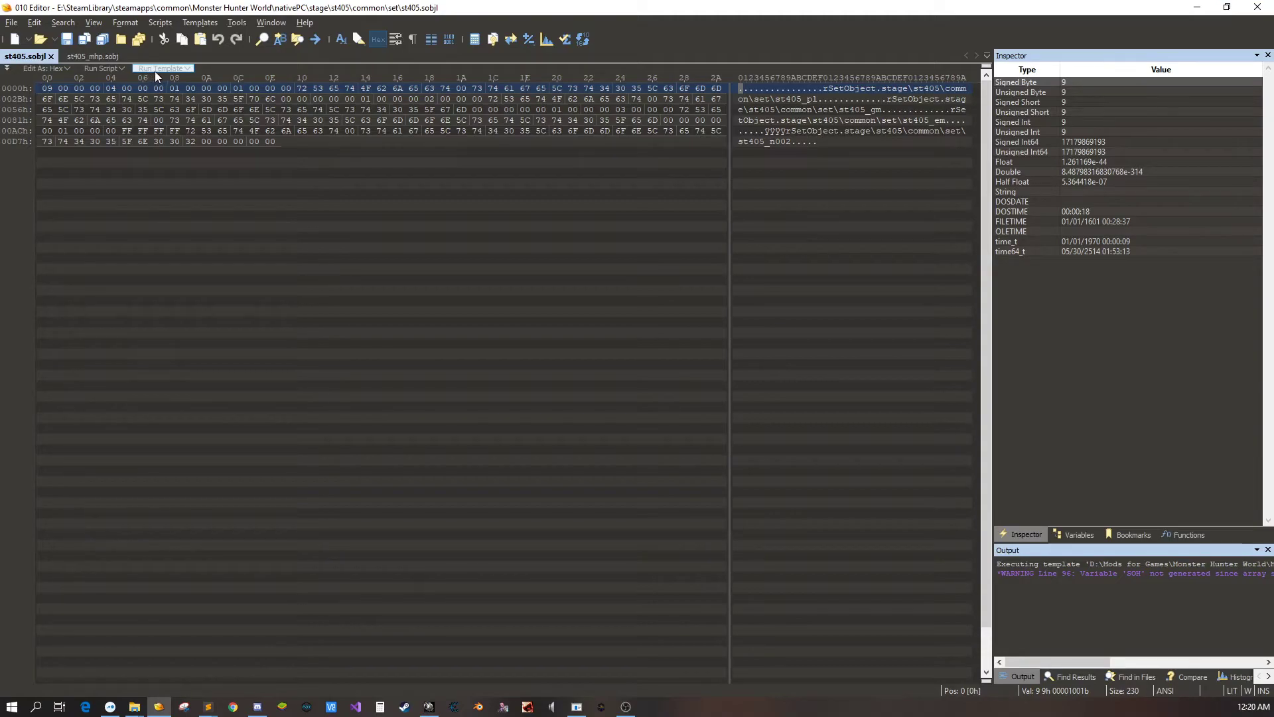
pyautogui.click(157, 69)
pyautogui.click(169, 199)
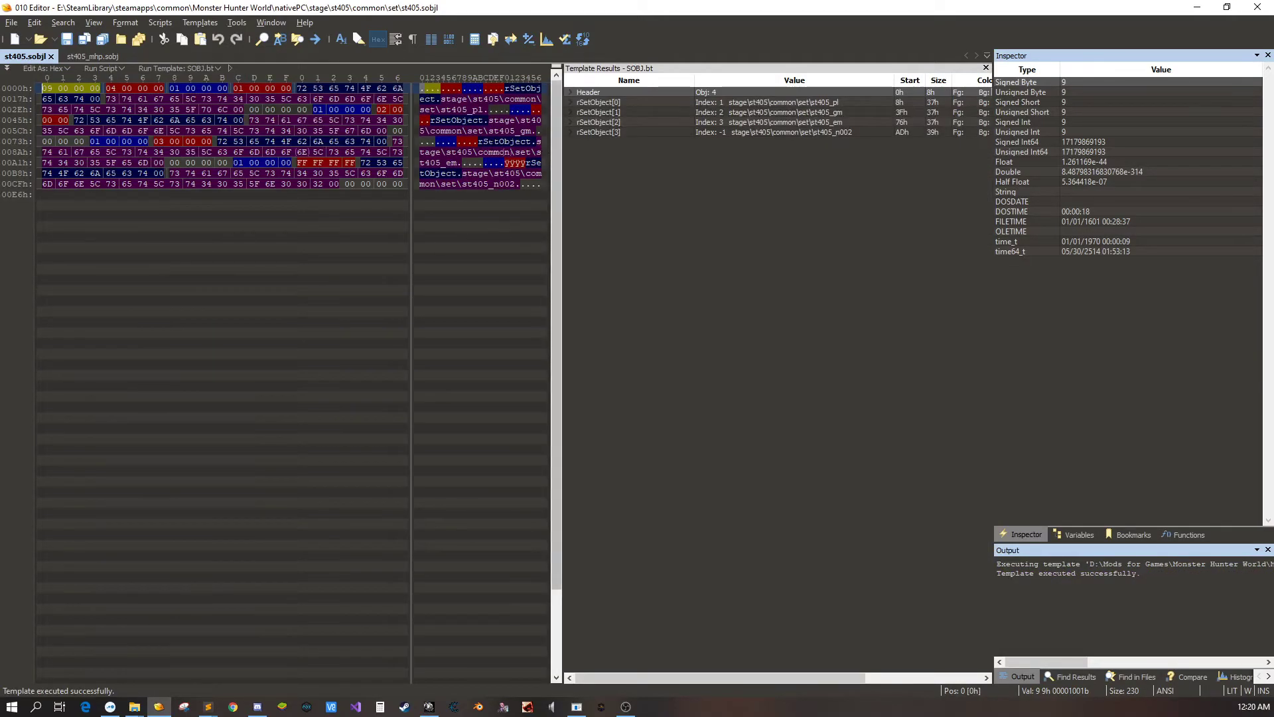
# - Set the Object Count in the header of st405.sobjl to 5
pyautogui.click(571, 92)
pyautogui.click(700, 112)
pyautogui.click(700, 113)
pyautogui.write('5')
pyautogui.press('Return')
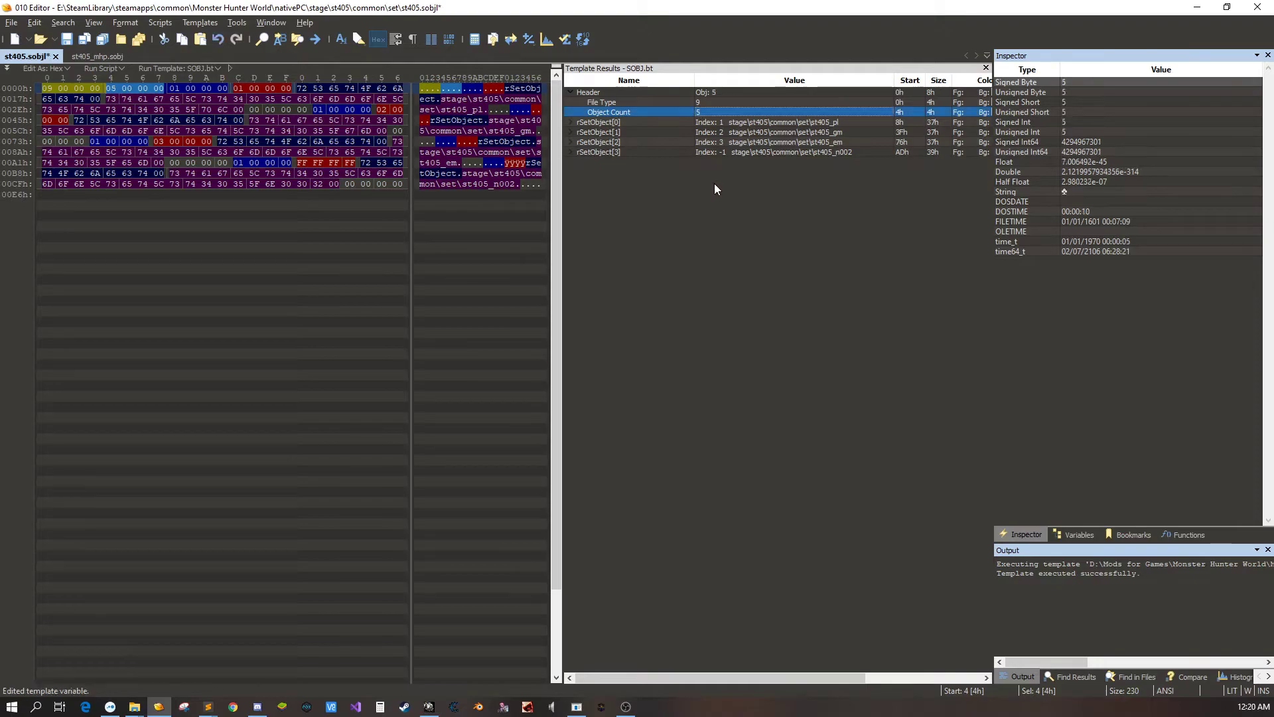
# - Copy the bytes of rSetObject[3], paste them at the end of st405.sobjl and rerun the template
pyautogui.click(681, 151)
pyautogui.rightClick(513, 164)
pyautogui.click(520, 221)
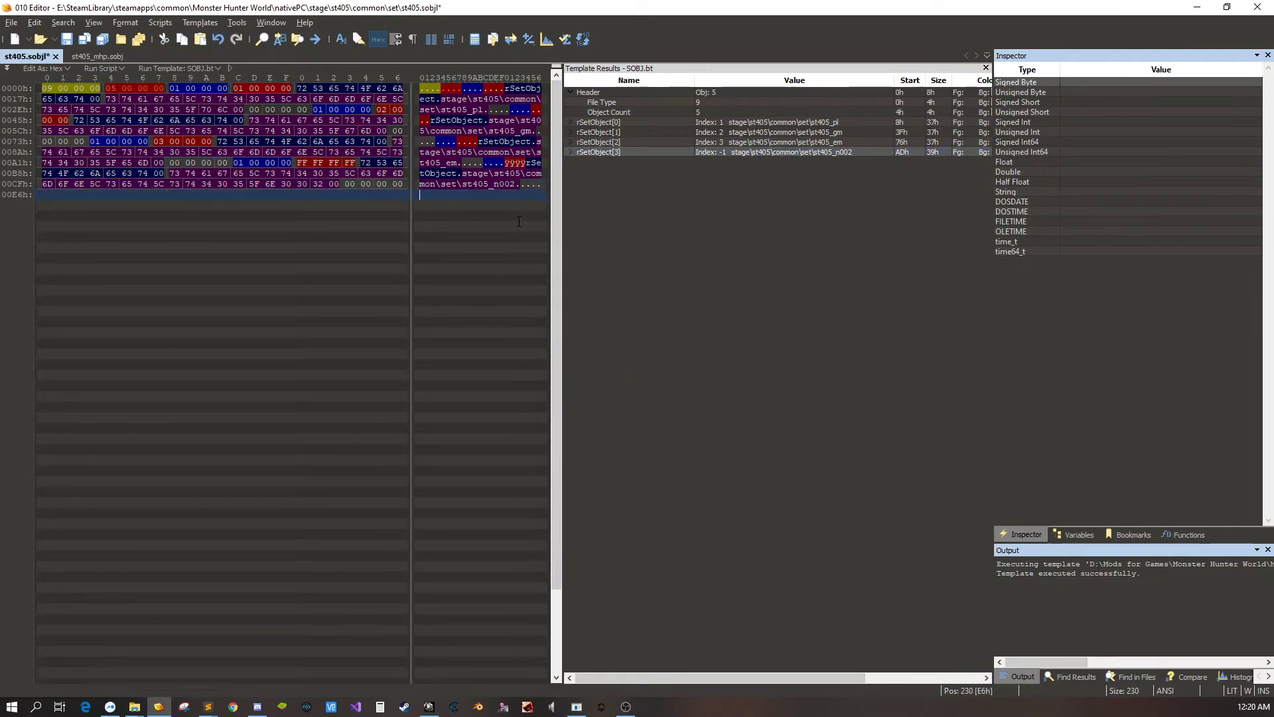
pyautogui.hotkey('ctrl', 'v')
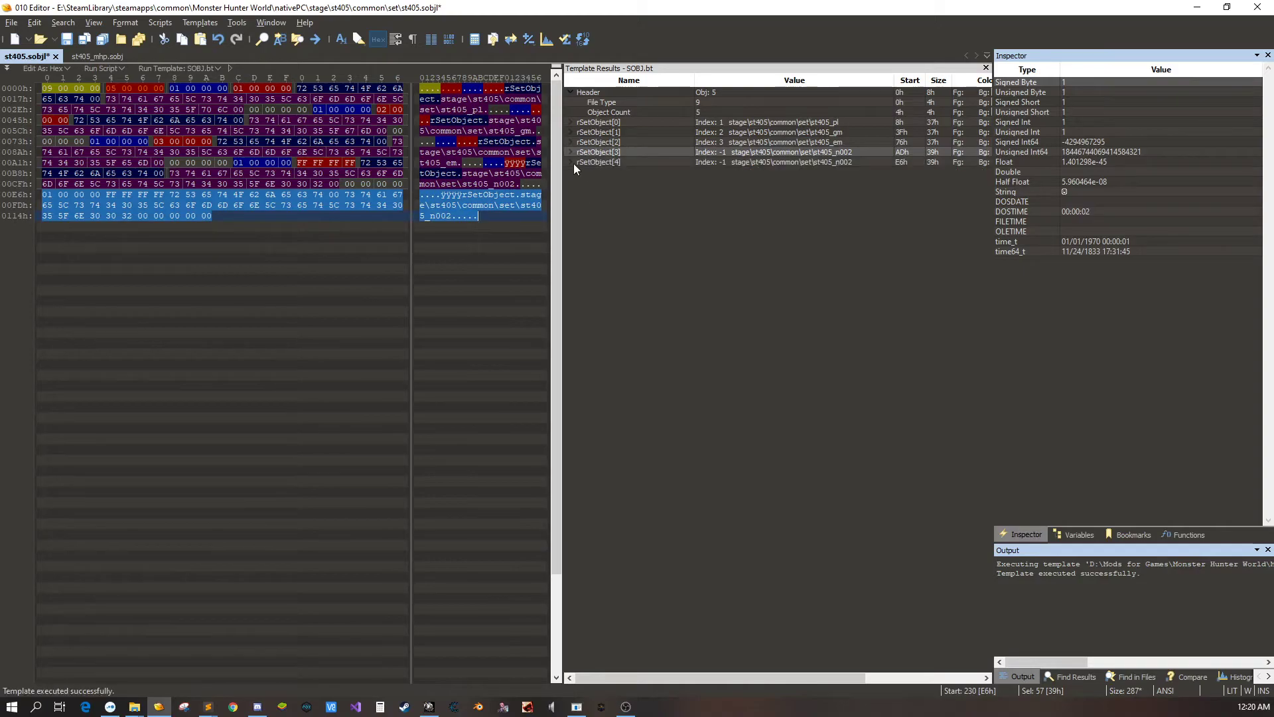
# - Set the Index of the newly added rSetObject[4] entry to 4
pyautogui.click(570, 162)
pyautogui.doubleClick(699, 182)
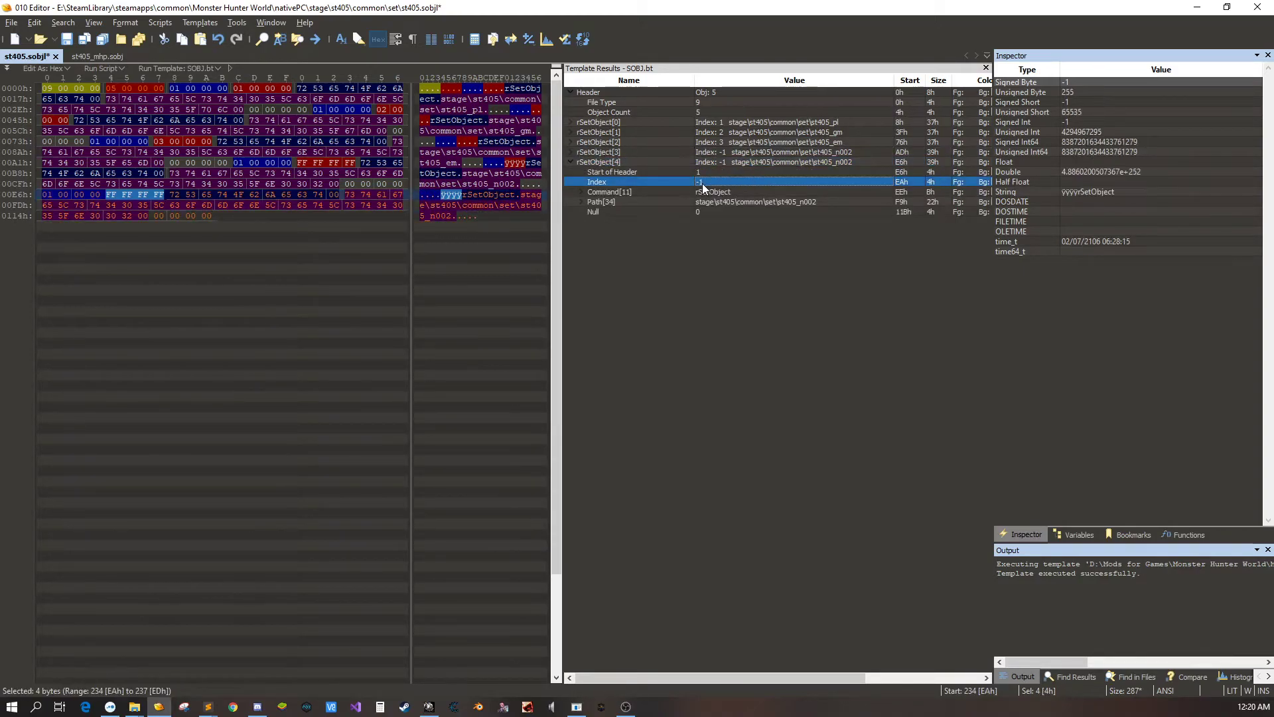
pyautogui.write('4')
pyautogui.press('Return')
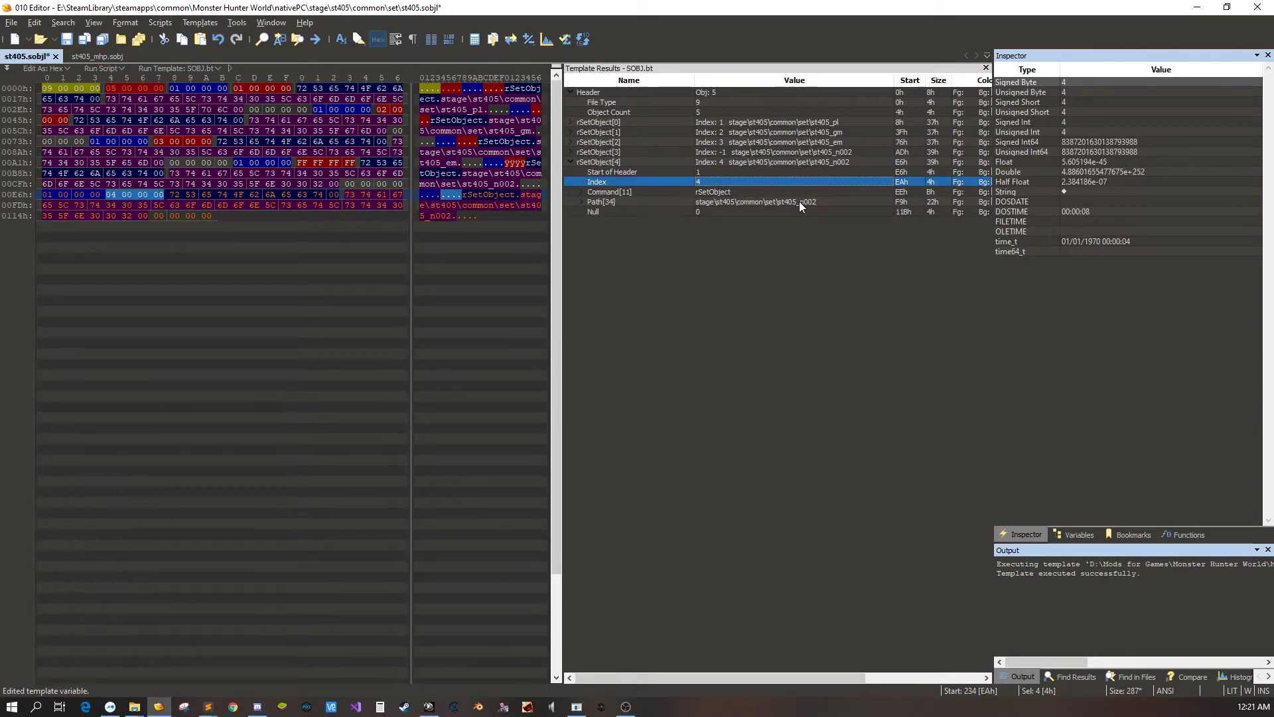
# - Change n002 to mhp in the path of rSetObject[4], keep five zero bytes after it, and save st405.sobjl
pyautogui.doubleClick(800, 201)
pyautogui.moveTo(452, 215); pyautogui.dragTo(431, 217)
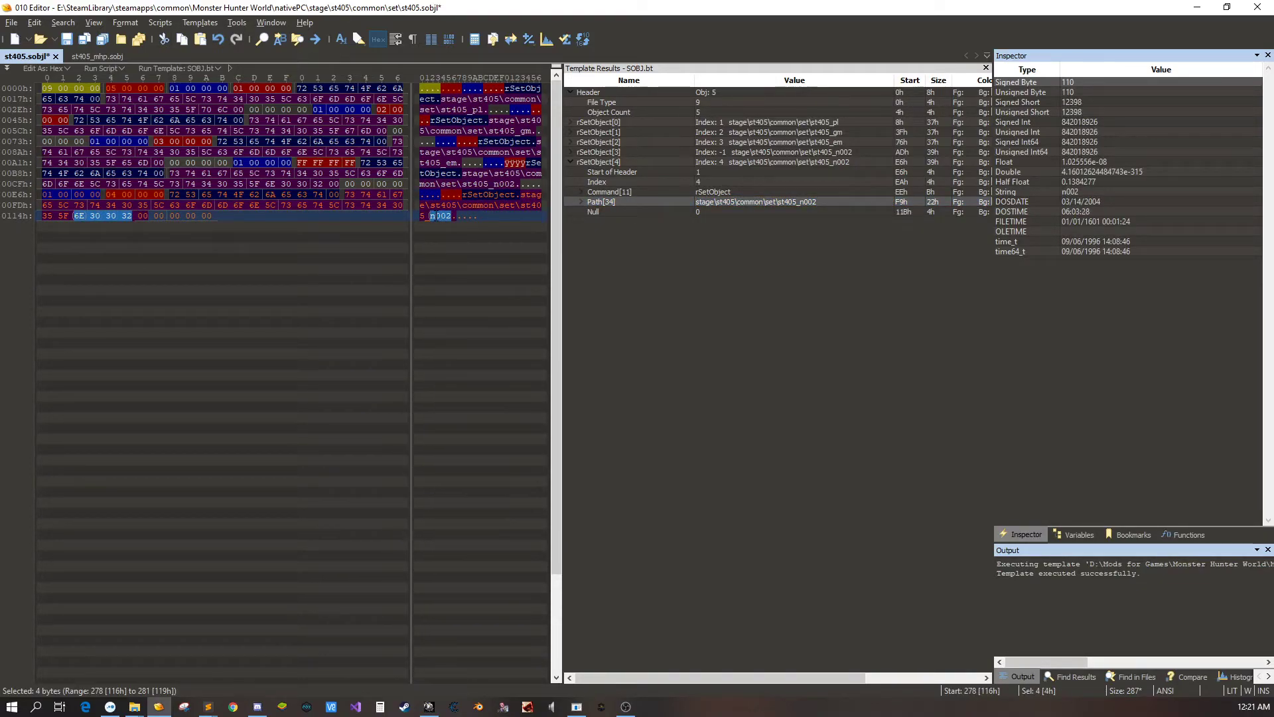
pyautogui.write('mhp')
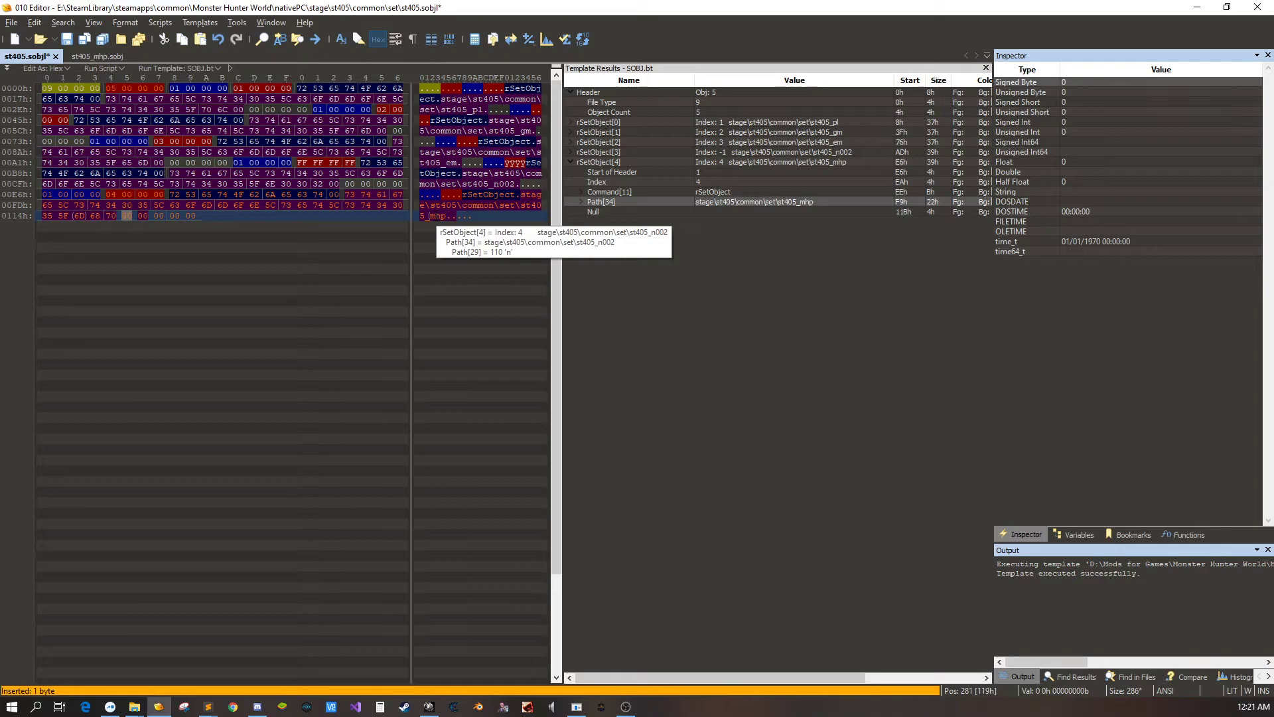
pyautogui.press('Delete')
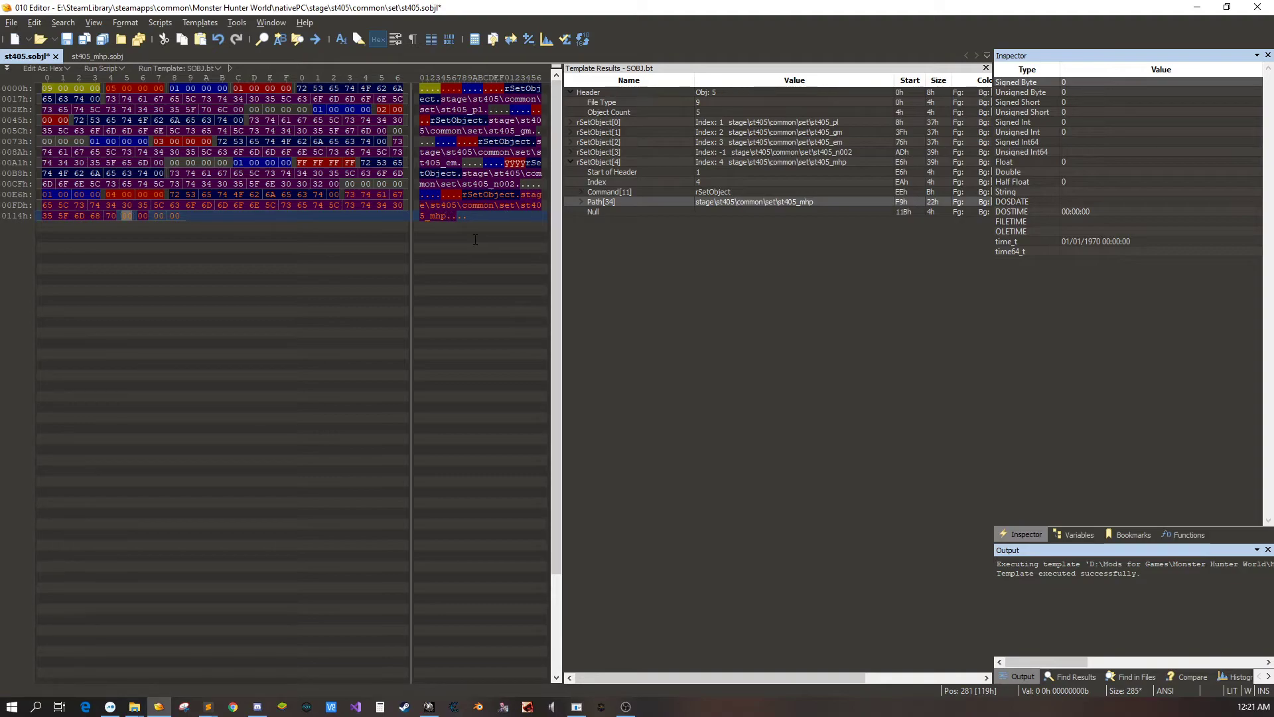
pyautogui.click(110, 216)
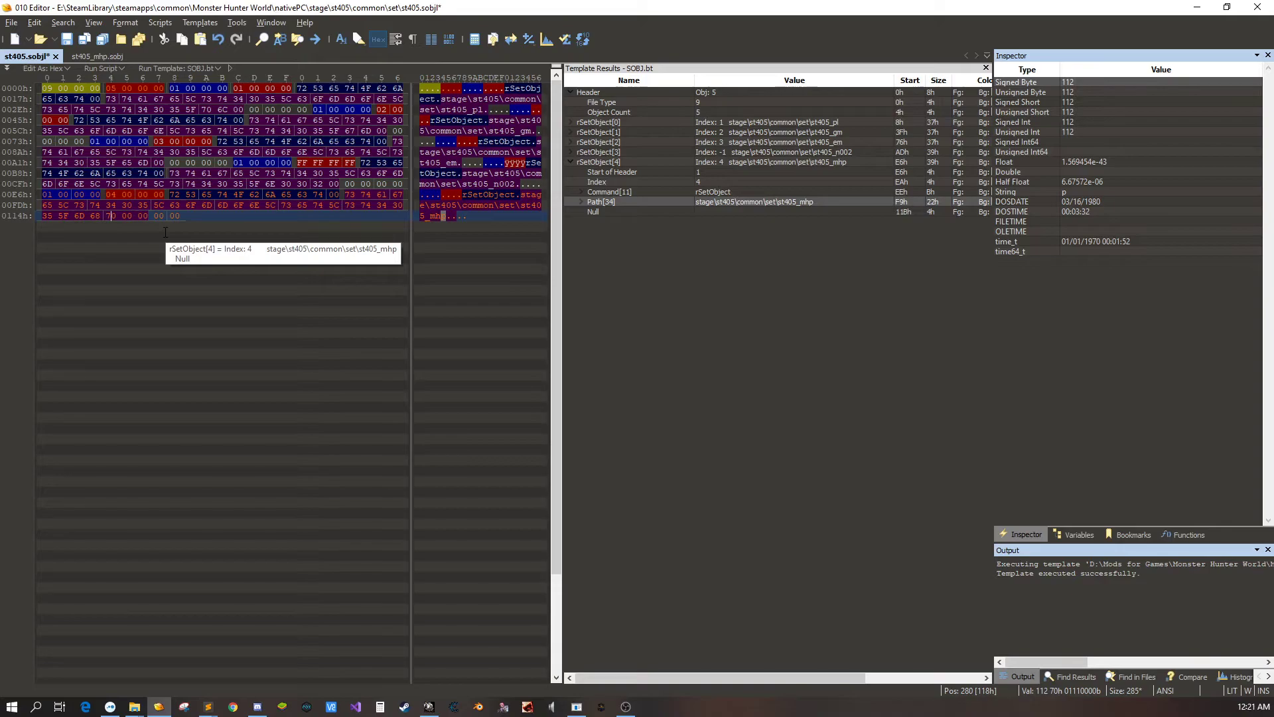
pyautogui.press('Right')
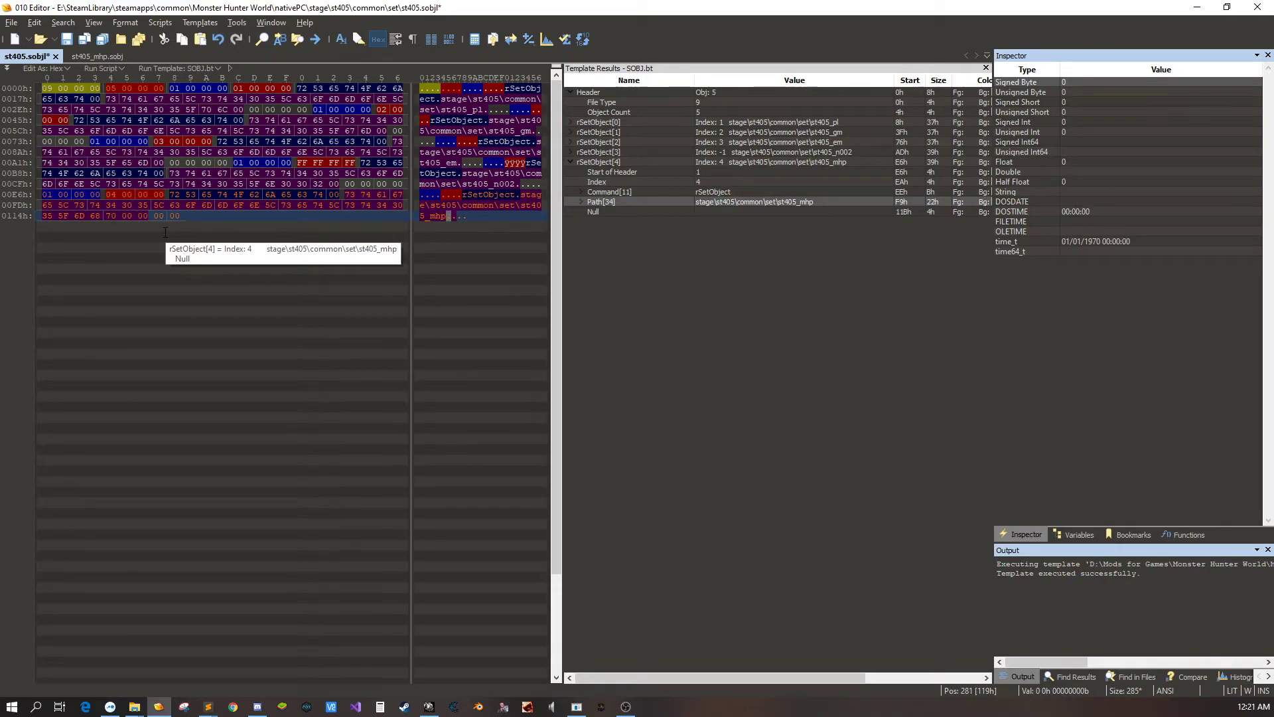
pyautogui.write('00')
pyautogui.press('End')
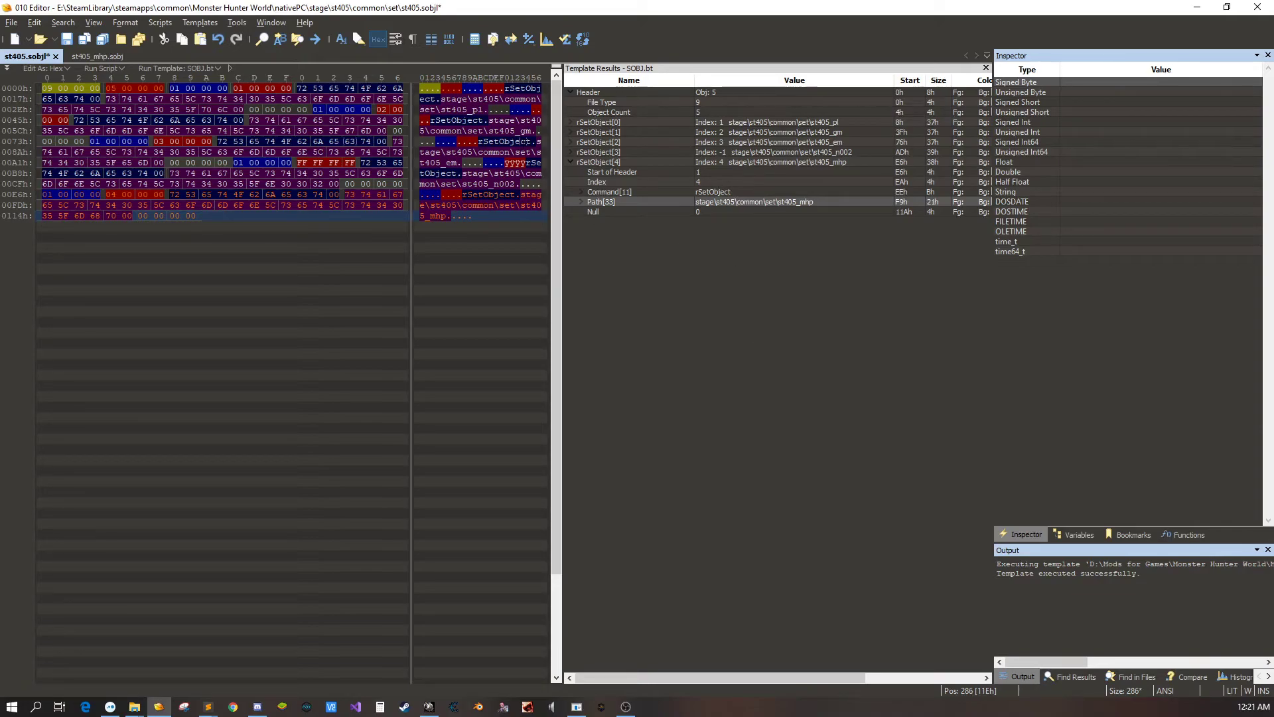
# - Open st405_gm.sobj from the chunk0 set folder in 010 Editor and run the SOBJ.bt template on it
pyautogui.click(97, 57)
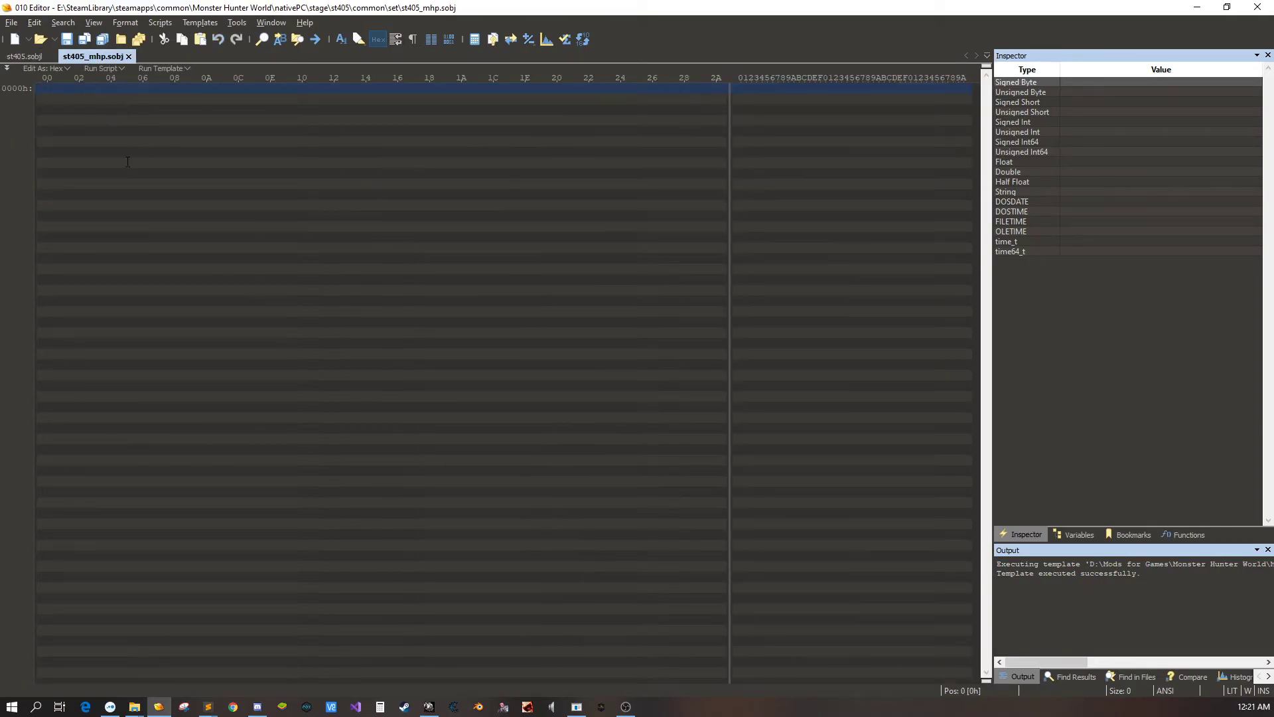
pyautogui.doubleClick(232, 7)
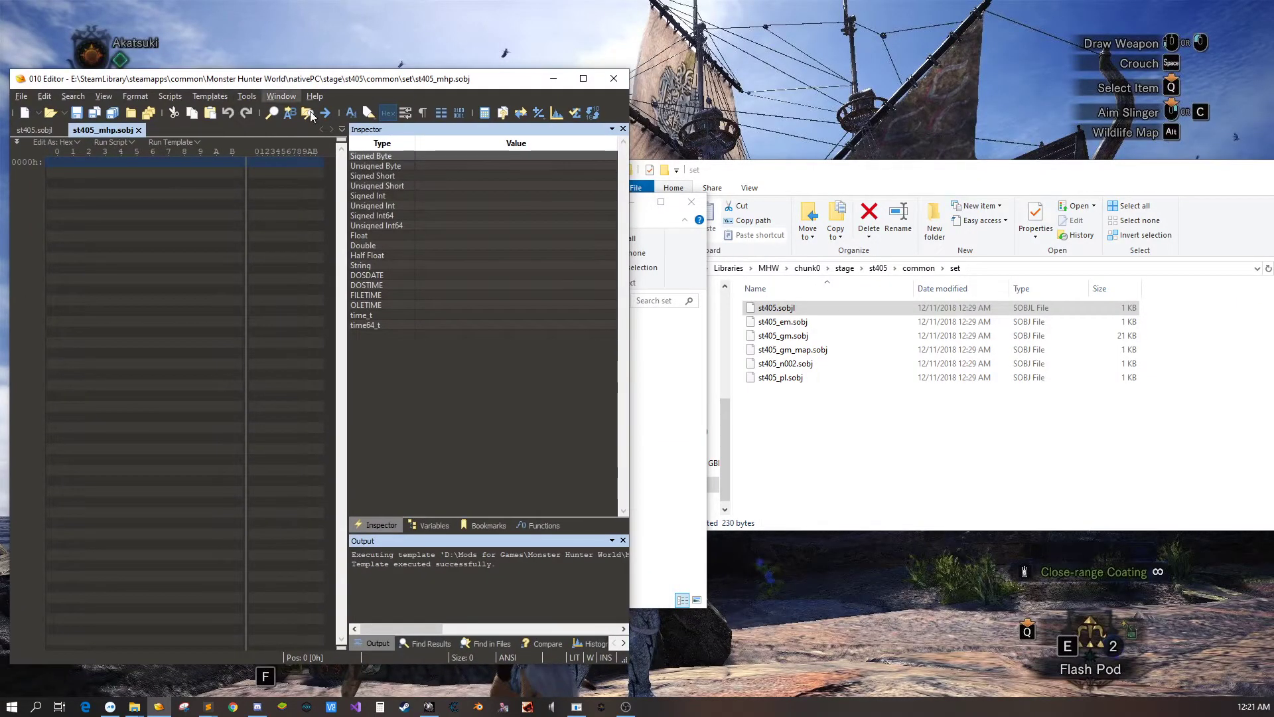
pyautogui.click(819, 339)
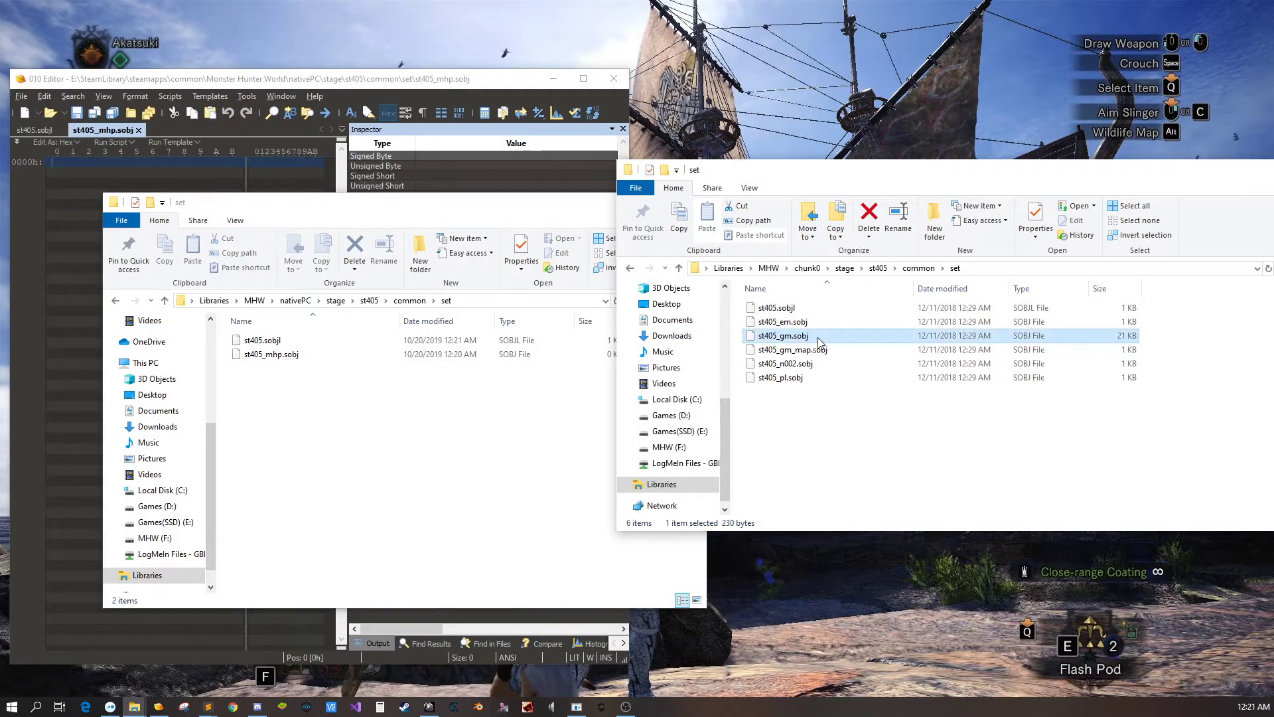
pyautogui.rightClick(819, 343)
pyautogui.click(856, 464)
pyautogui.click(251, 74)
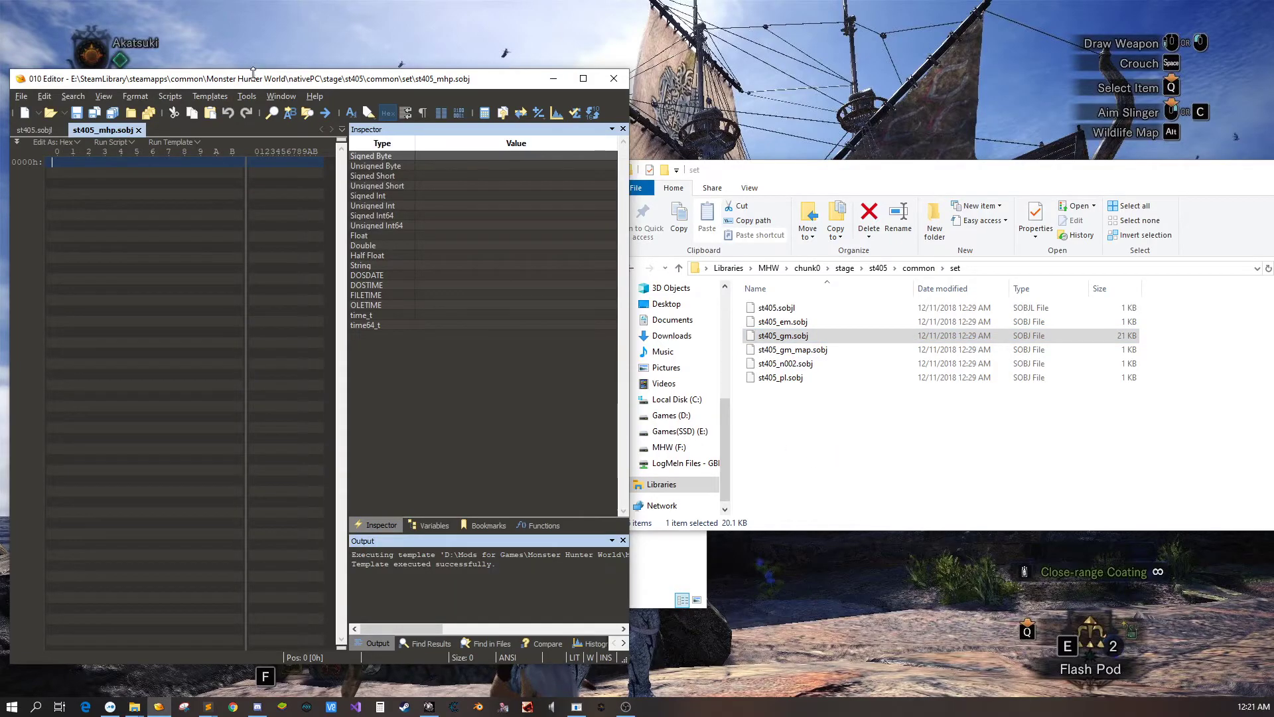
pyautogui.doubleClick(268, 80)
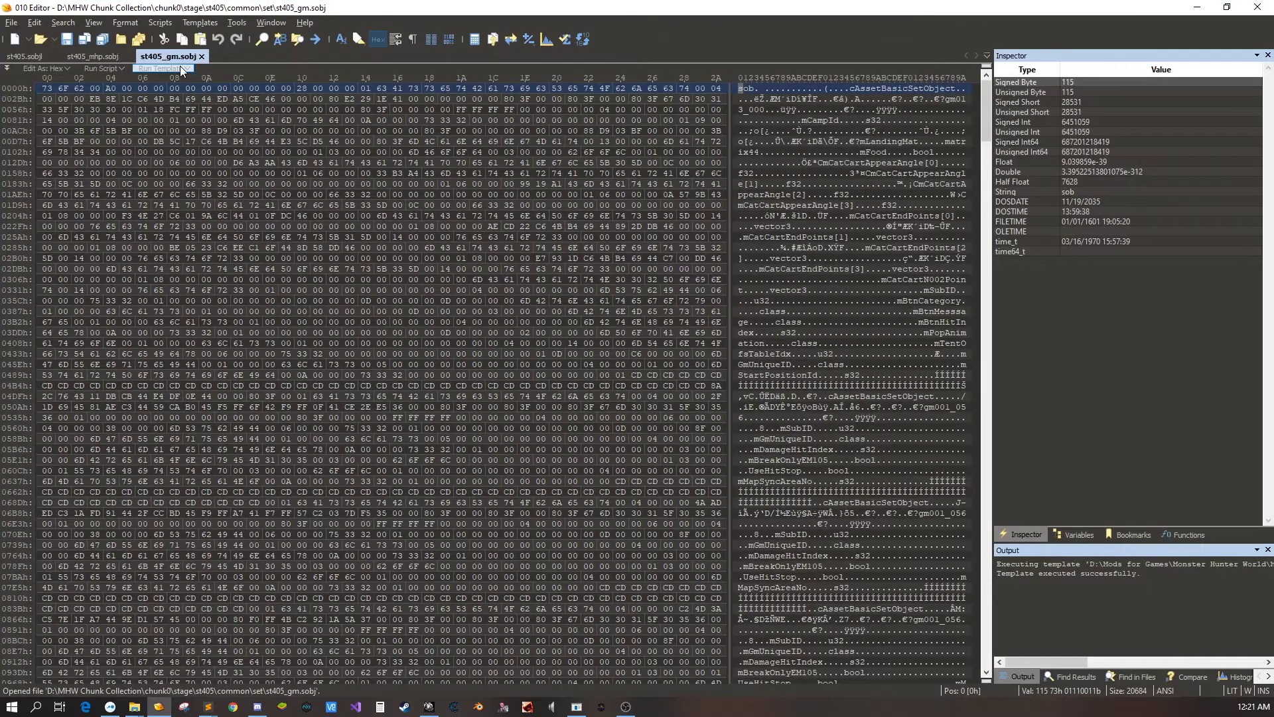
pyautogui.click(178, 68)
pyautogui.click(167, 199)
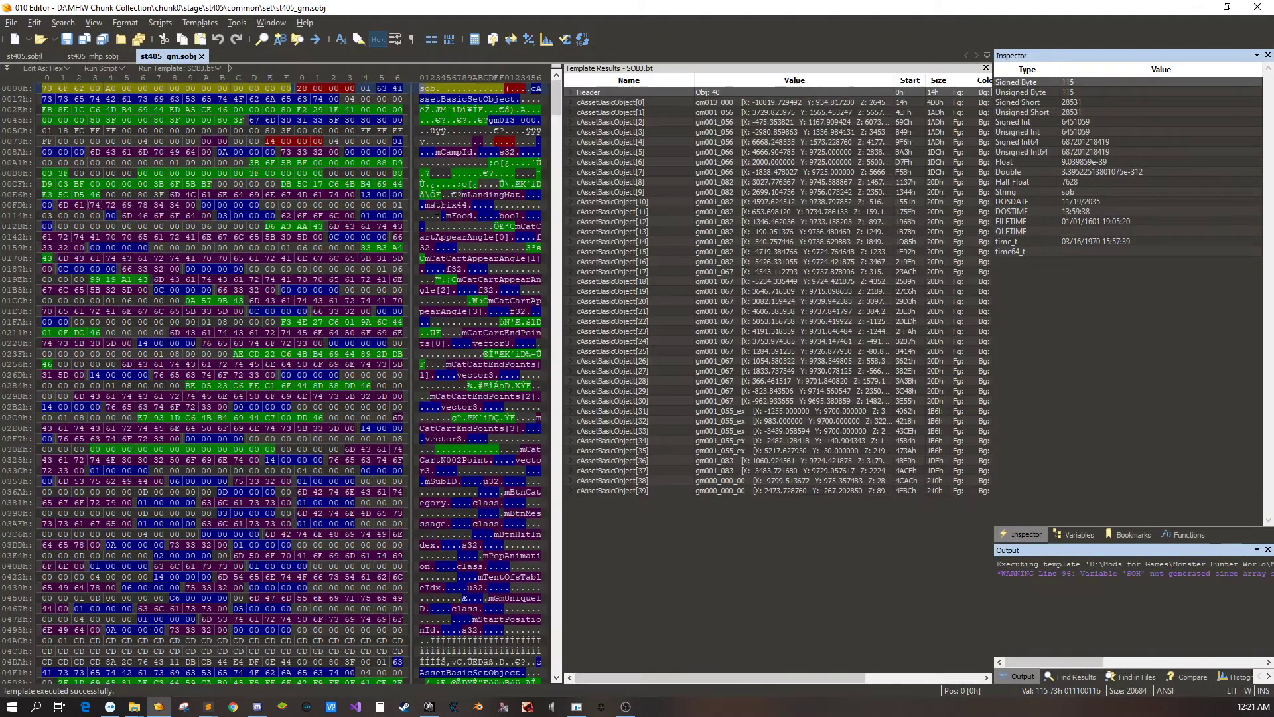
# - Examine the cAssetBasicObject entries of st405_gm.sobj and the gm object names they use
pyautogui.click(671, 104)
pyautogui.click(691, 162)
pyautogui.press('Down')
pyautogui.press('Down')
pyautogui.press('Down')
pyautogui.press('Down')
pyautogui.press('Down')
pyautogui.press('Down')
pyautogui.press('Down')
pyautogui.press('Down')
pyautogui.press('Down')
pyautogui.press('Down')
pyautogui.press('Down')
pyautogui.press('Down')
pyautogui.press('Down')
pyautogui.press('Down')
pyautogui.press('Down')
pyautogui.press('Down')
pyautogui.press('Down')
pyautogui.press('Down')
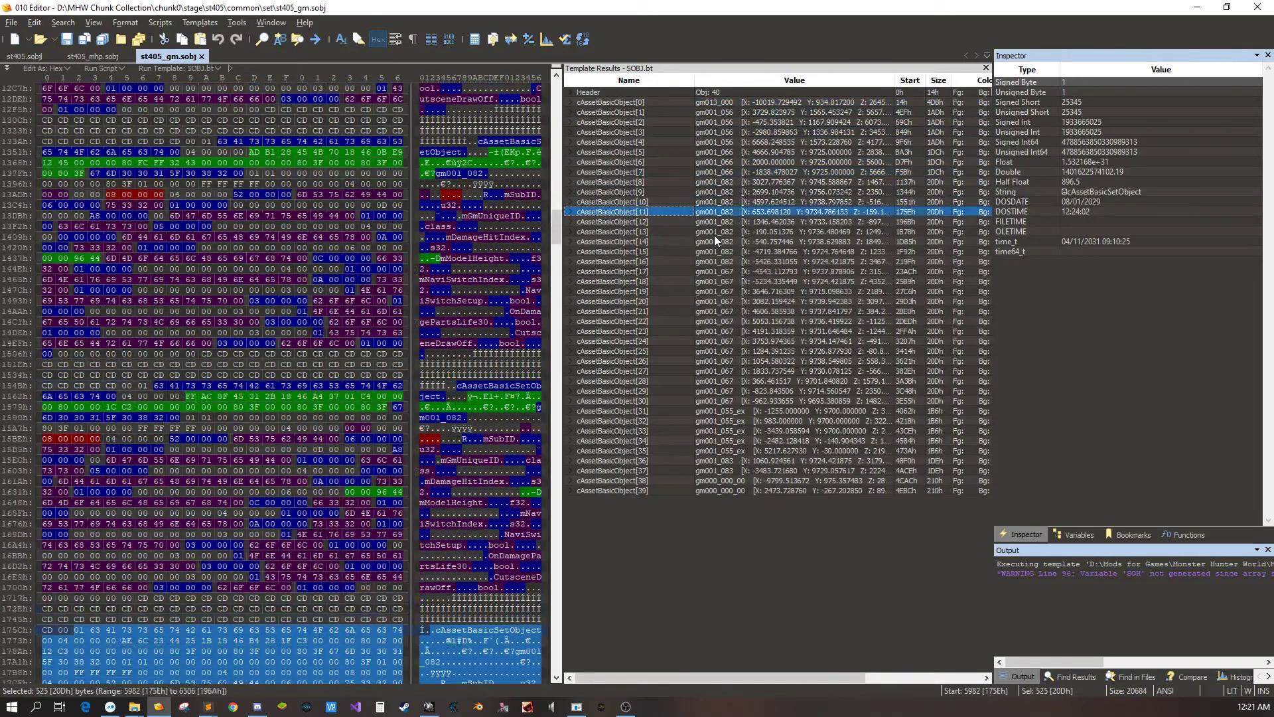
pyautogui.click(709, 480)
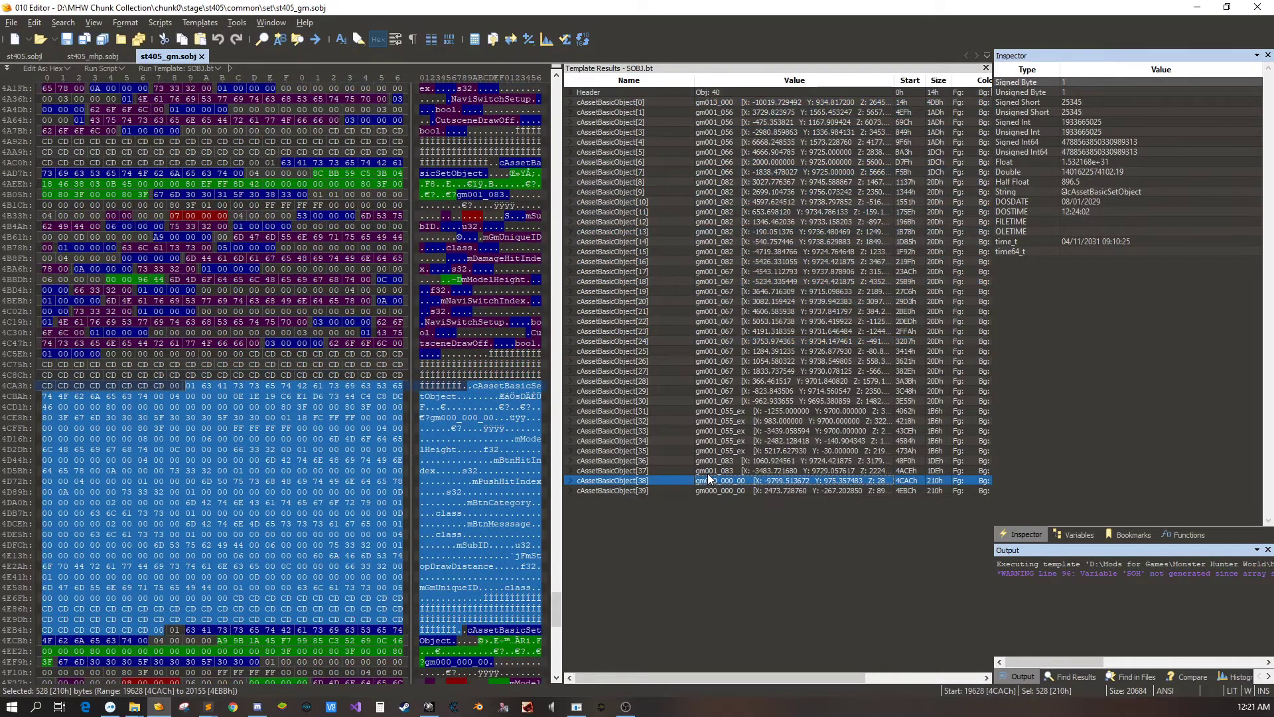
pyautogui.press('Home')
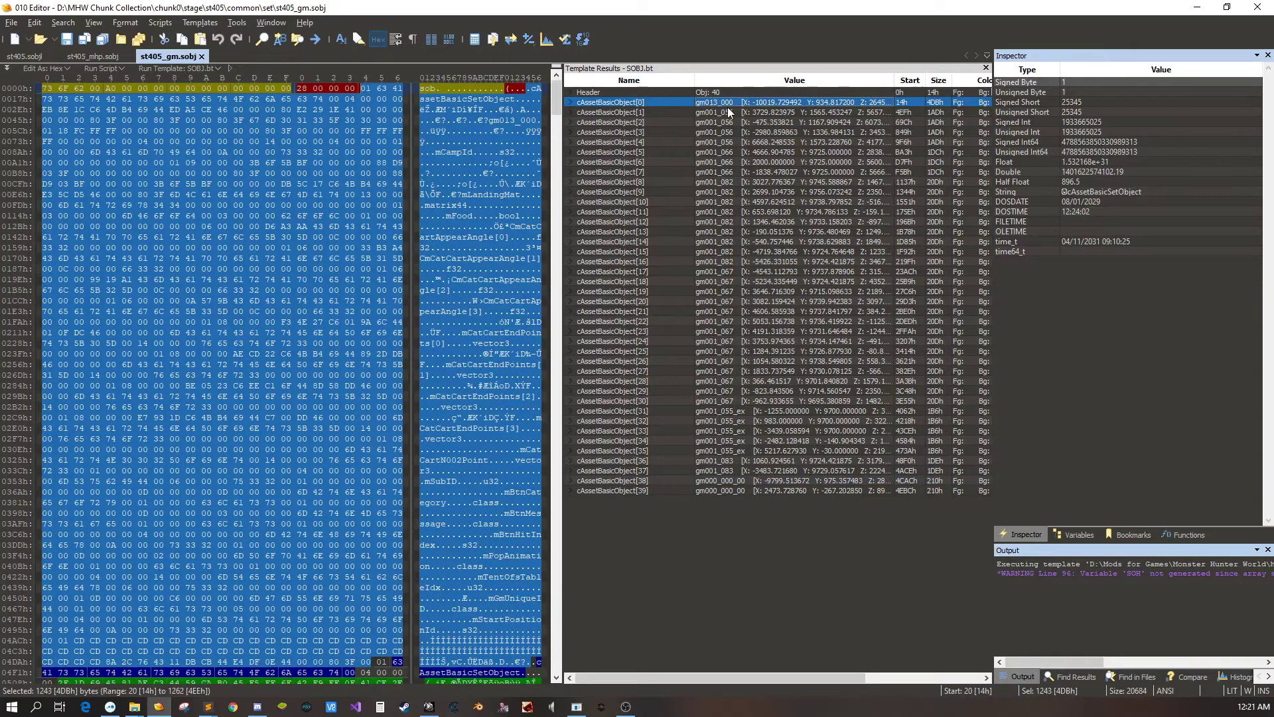
# - Close st405_gm.sobj and open the set folder under st403 and common in the chunk0 stage folder
pyautogui.click(202, 56)
pyautogui.doubleClick(295, 10)
pyautogui.moveTo(294, 10); pyautogui.dragTo(310, 106)
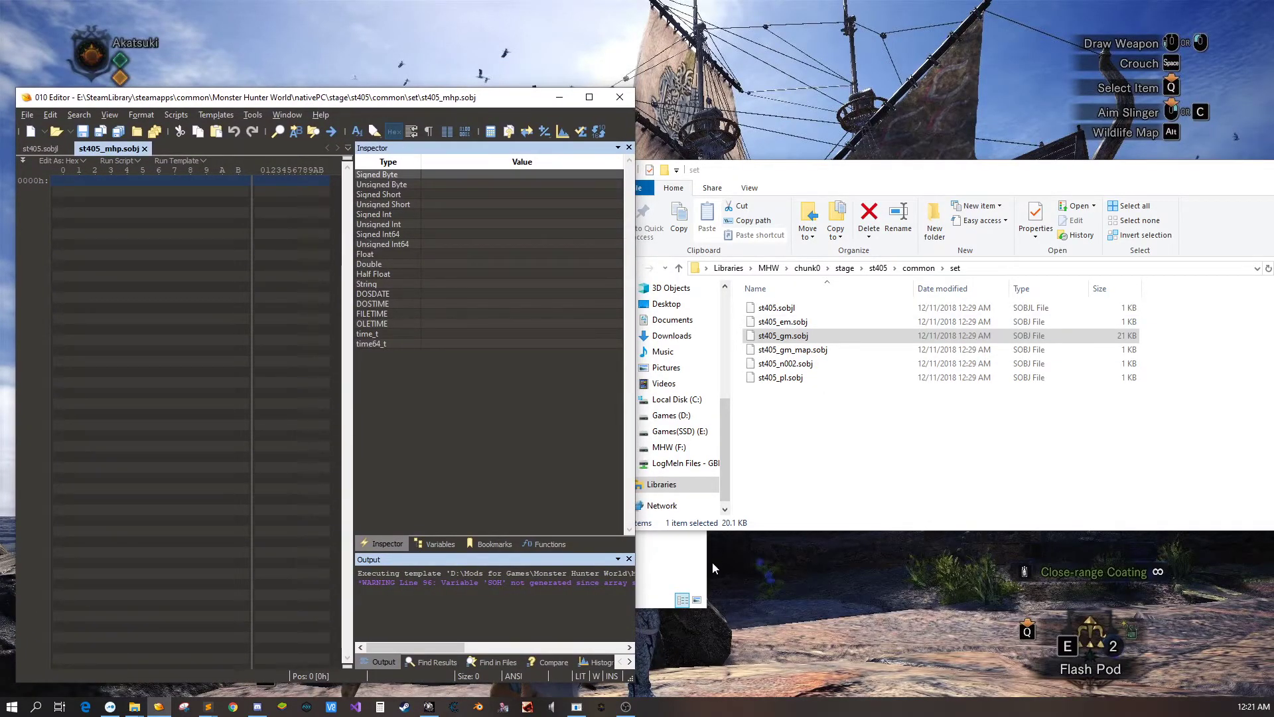
pyautogui.click(799, 498)
pyautogui.click(845, 267)
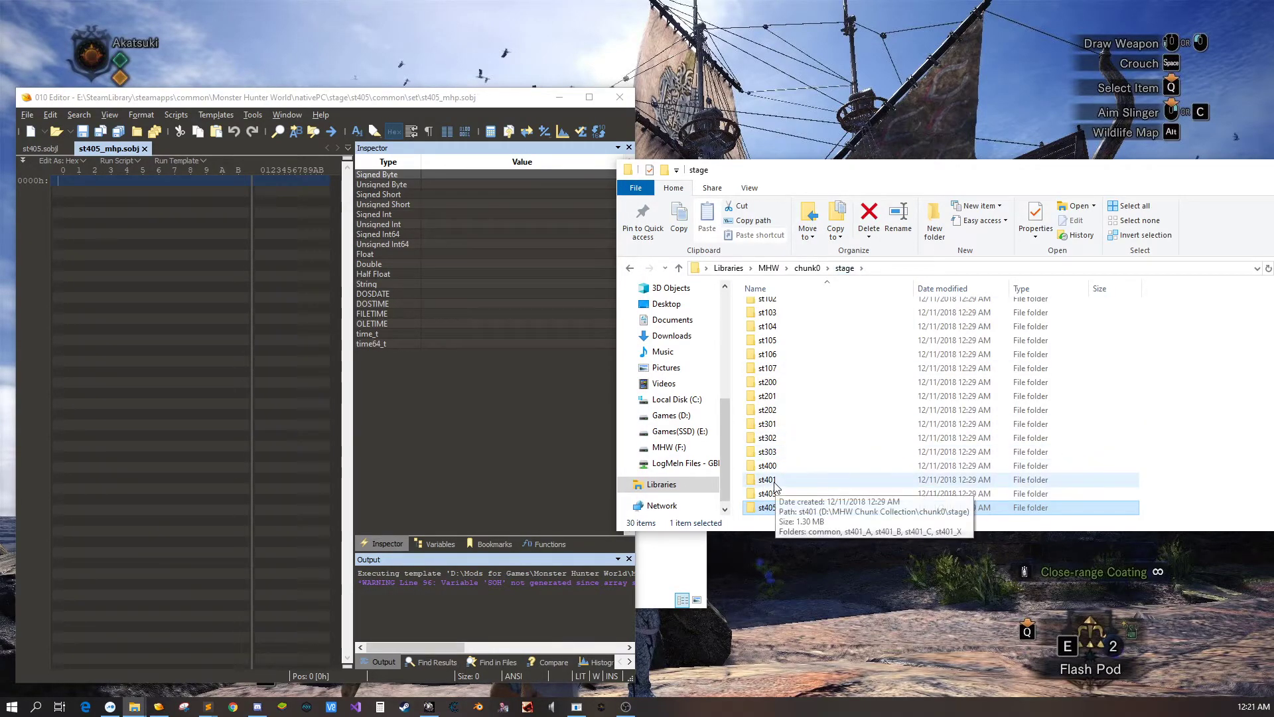
pyautogui.doubleClick(774, 492)
pyautogui.doubleClick(778, 309)
pyautogui.doubleClick(787, 419)
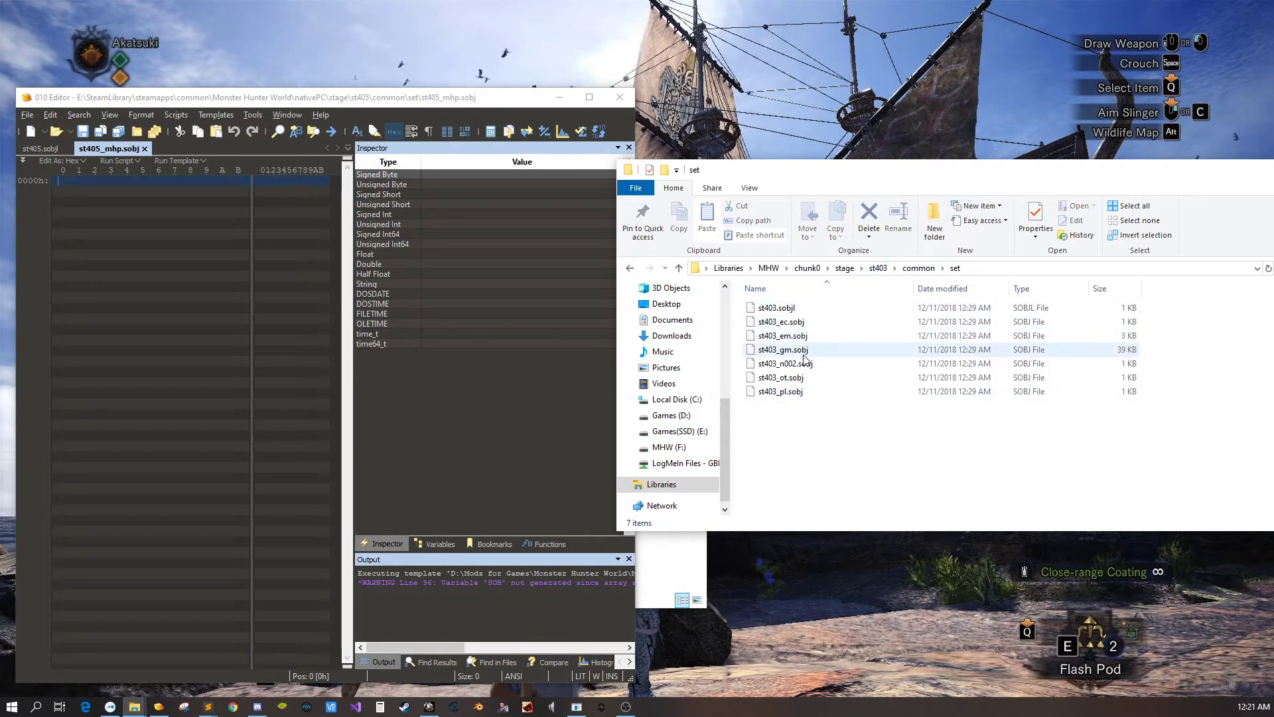
# - Open st403_gm.sobj in 010 Editor, run the SOBJ.bt template on it and select the first gm063_000 object
pyautogui.rightClick(796, 351)
pyautogui.click(838, 470)
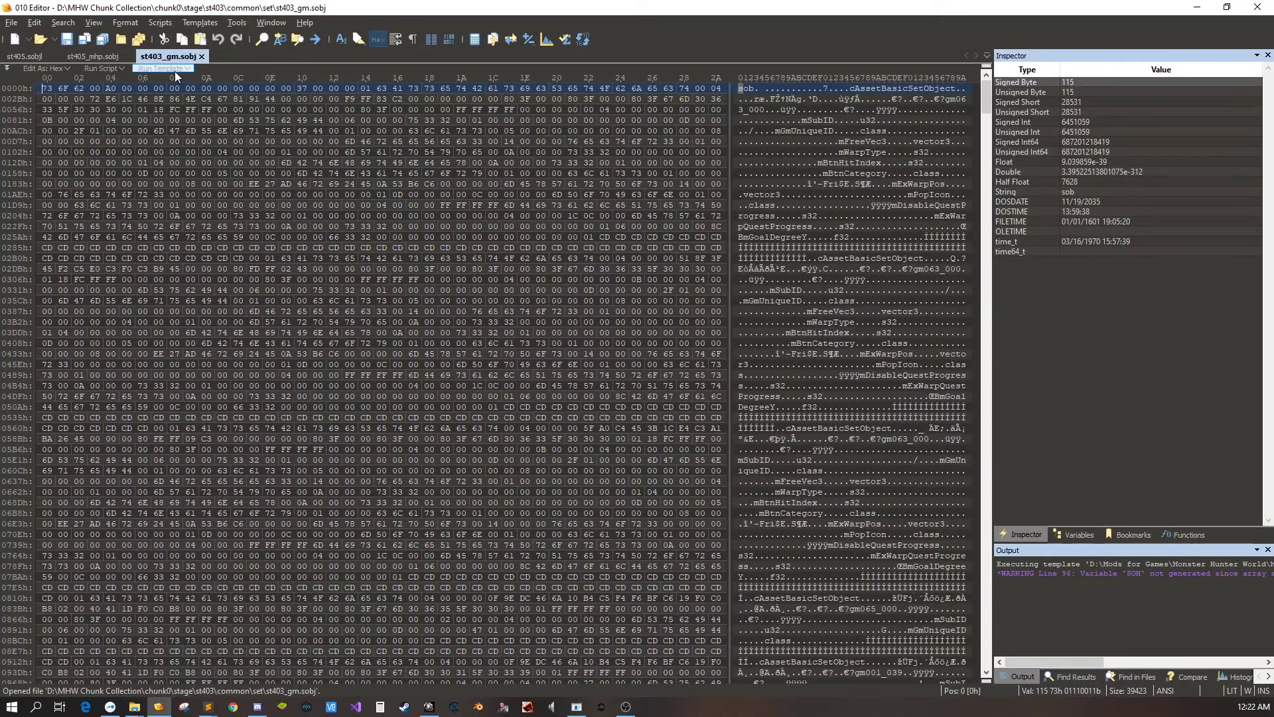
pyautogui.click(177, 72)
pyautogui.click(182, 204)
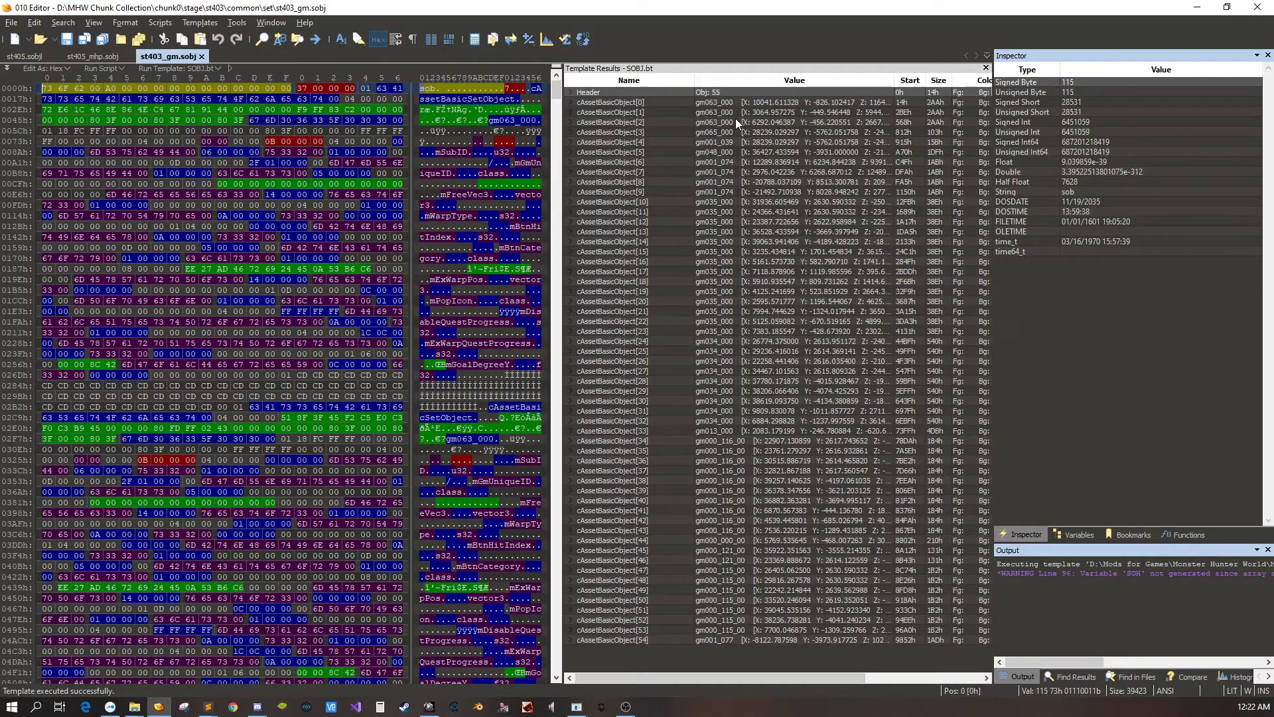
pyautogui.click(713, 103)
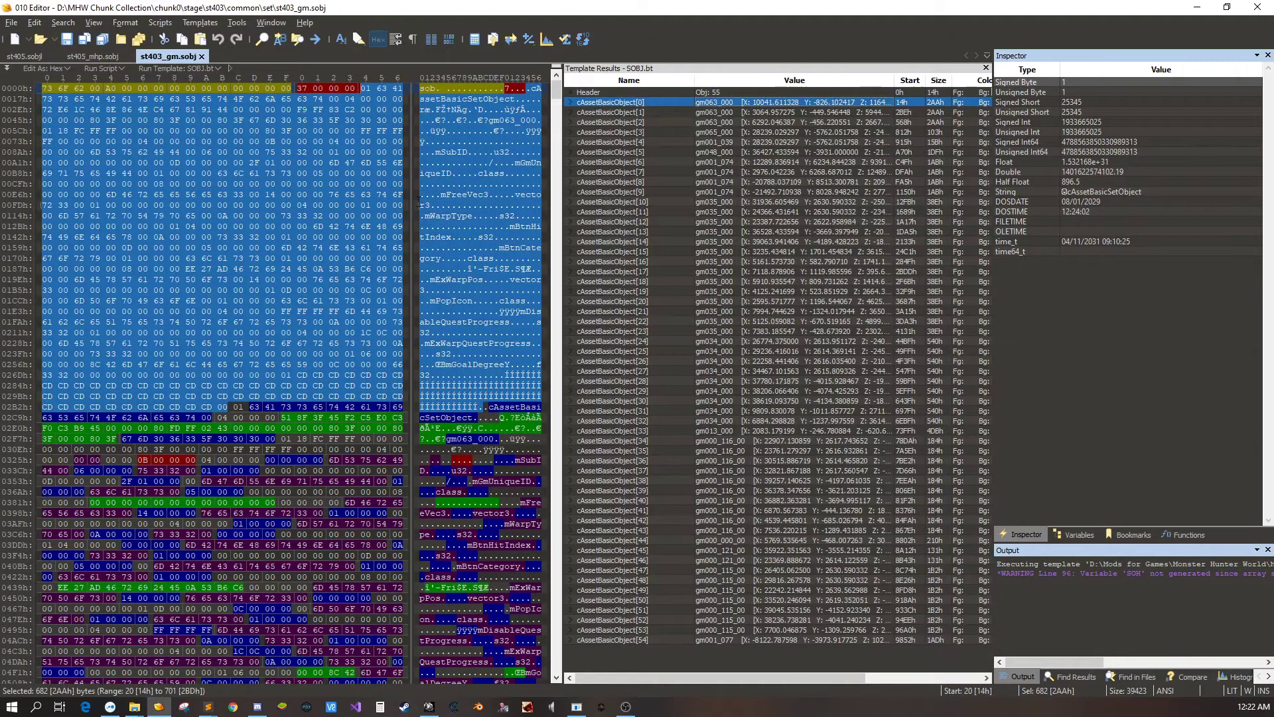
# - Copy the header and first gm063_000 object bytes of st403_gm.sobj into the empty st405_mhp.sobj
pyautogui.rightClick(478, 181)
pyautogui.click(452, 142)
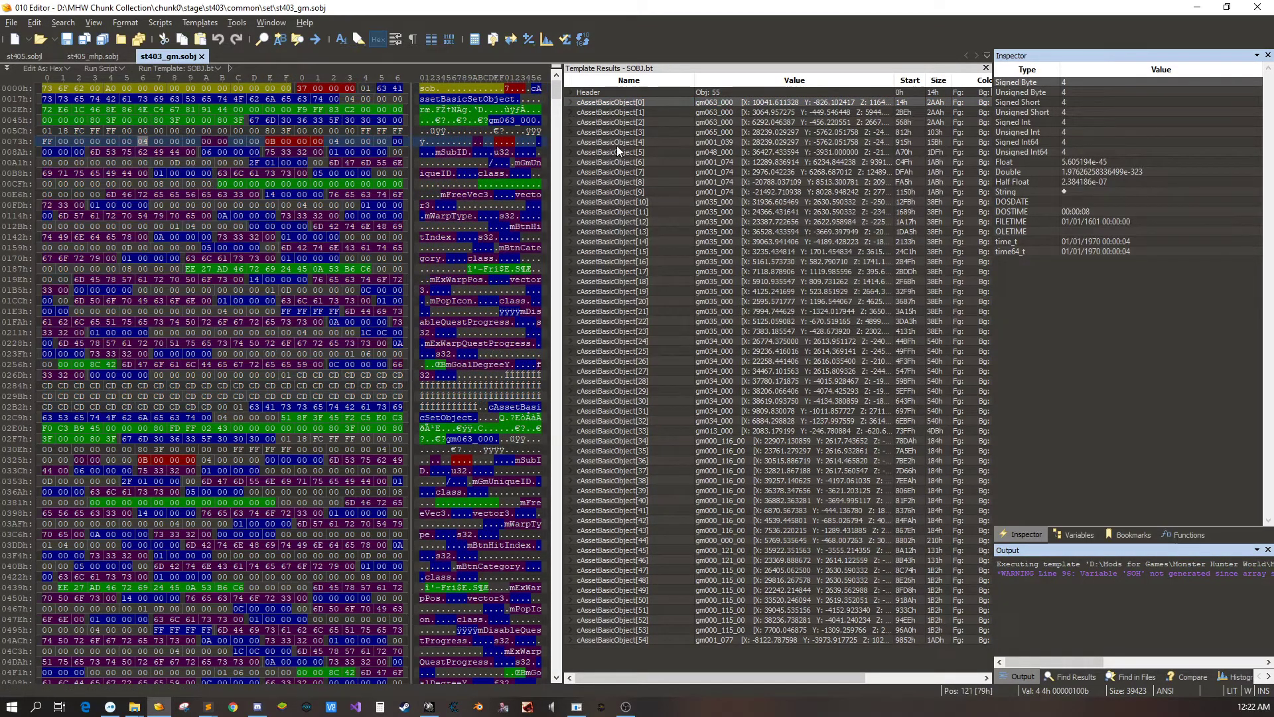
pyautogui.click(626, 103)
pyautogui.moveTo(484, 406); pyautogui.dragTo(454, 322)
pyautogui.moveTo(237, 406); pyautogui.dragTo(42, 88)
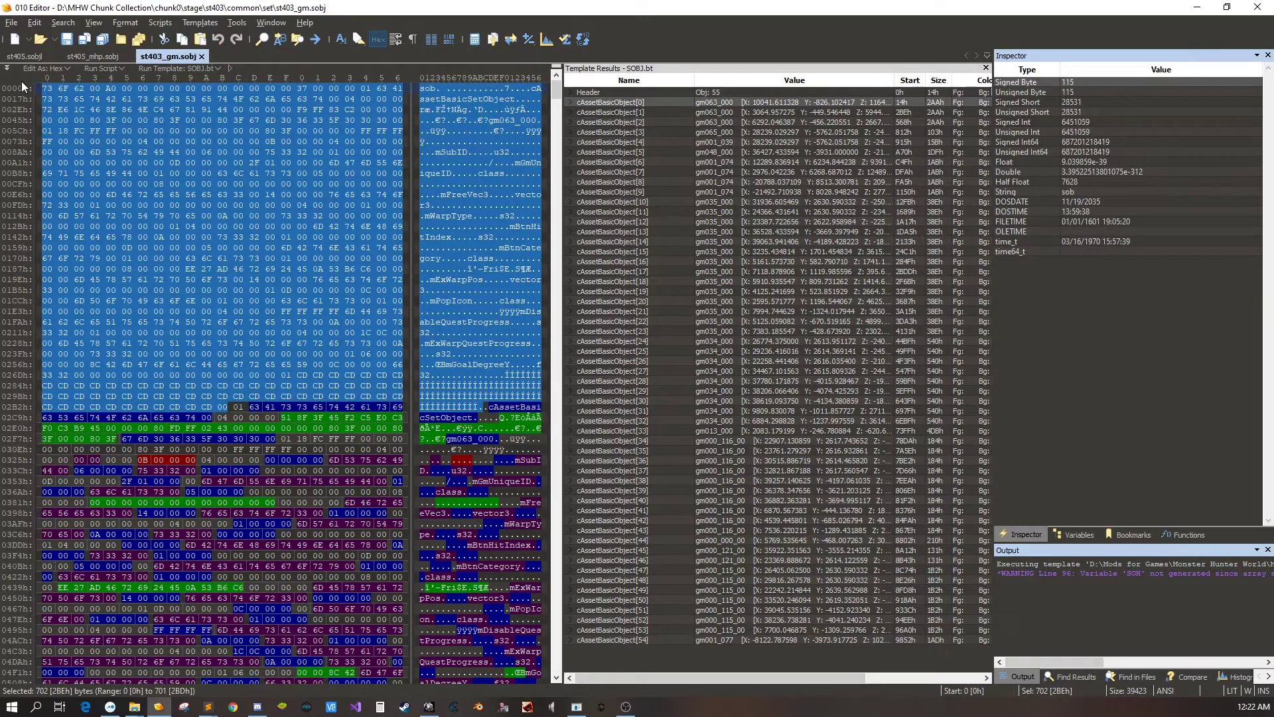
pyautogui.click(87, 58)
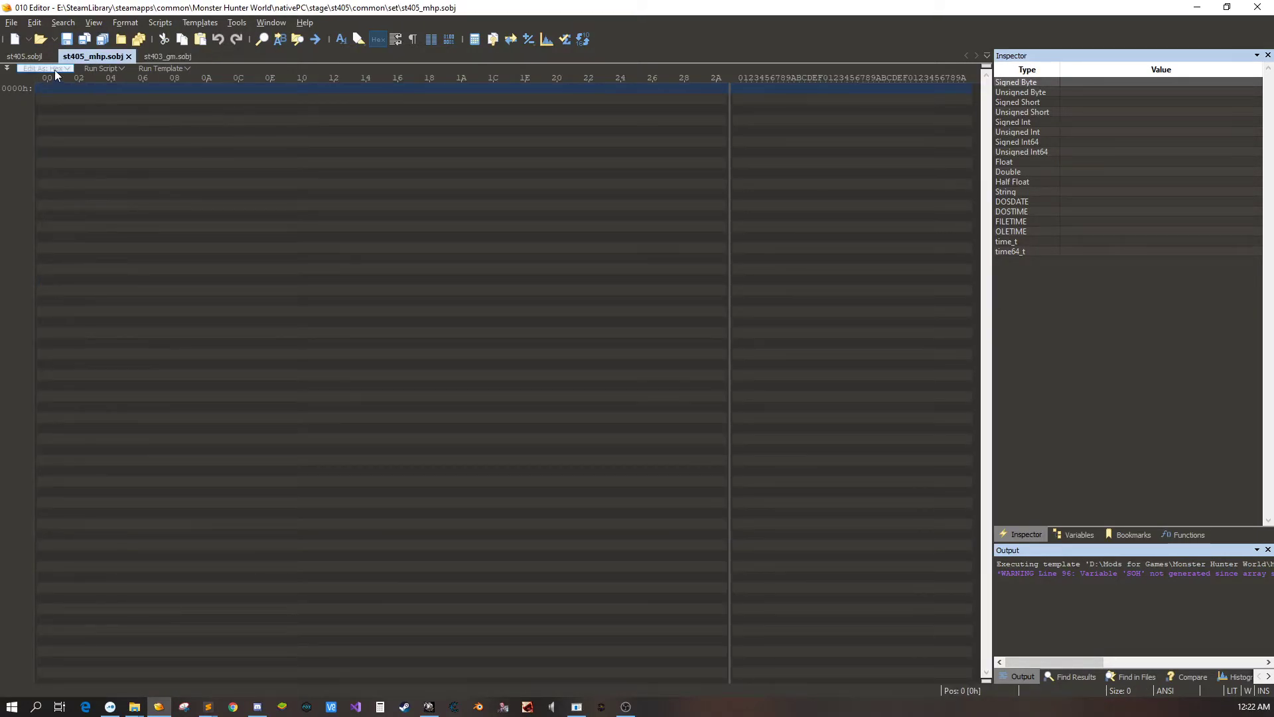
pyautogui.hotkey('ctrl', 'v')
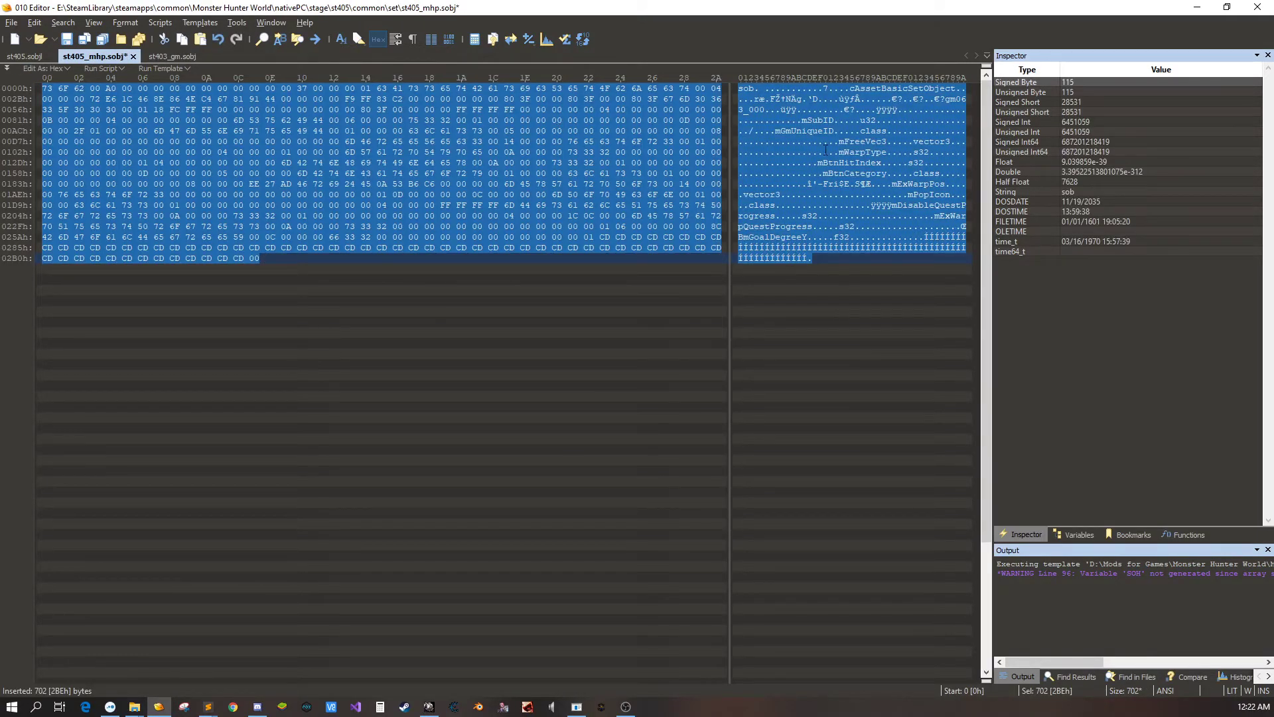
# - Run the SOBJ.bt template on st405_mhp.sobj and set the header's Object Count to 1
pyautogui.click(844, 142)
pyautogui.click(169, 65)
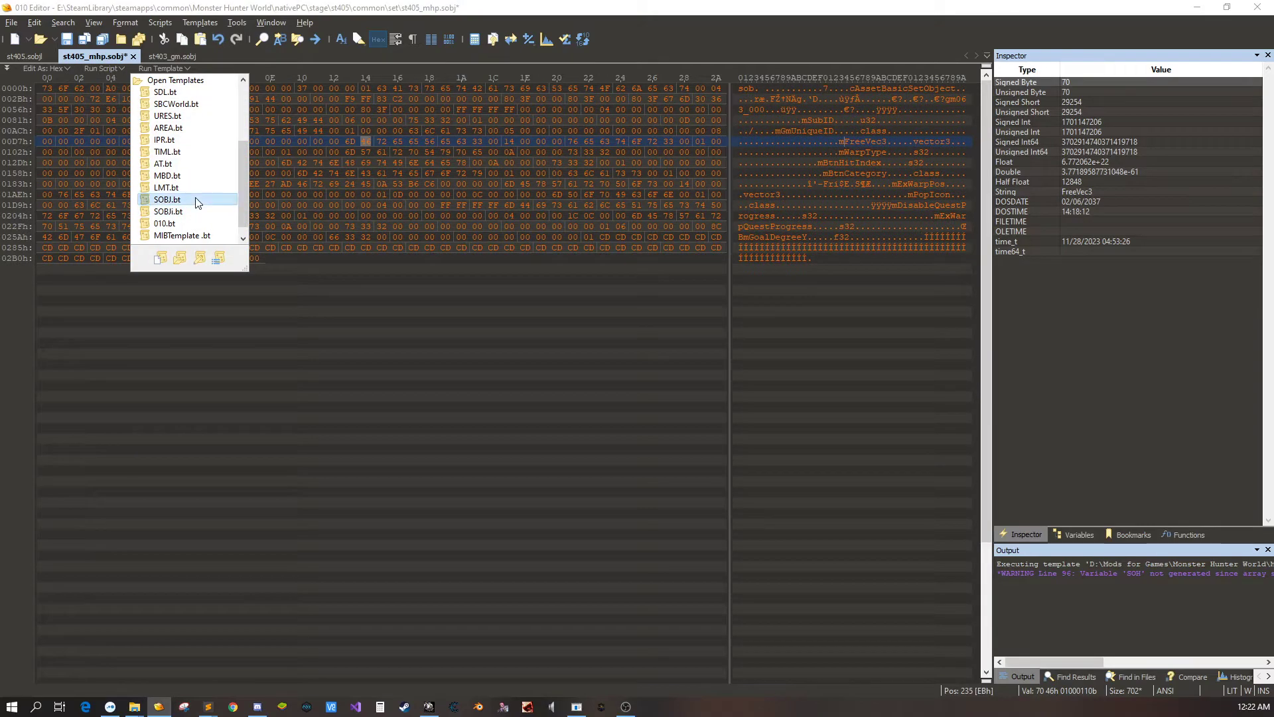
pyautogui.click(169, 205)
pyautogui.doubleClick(726, 93)
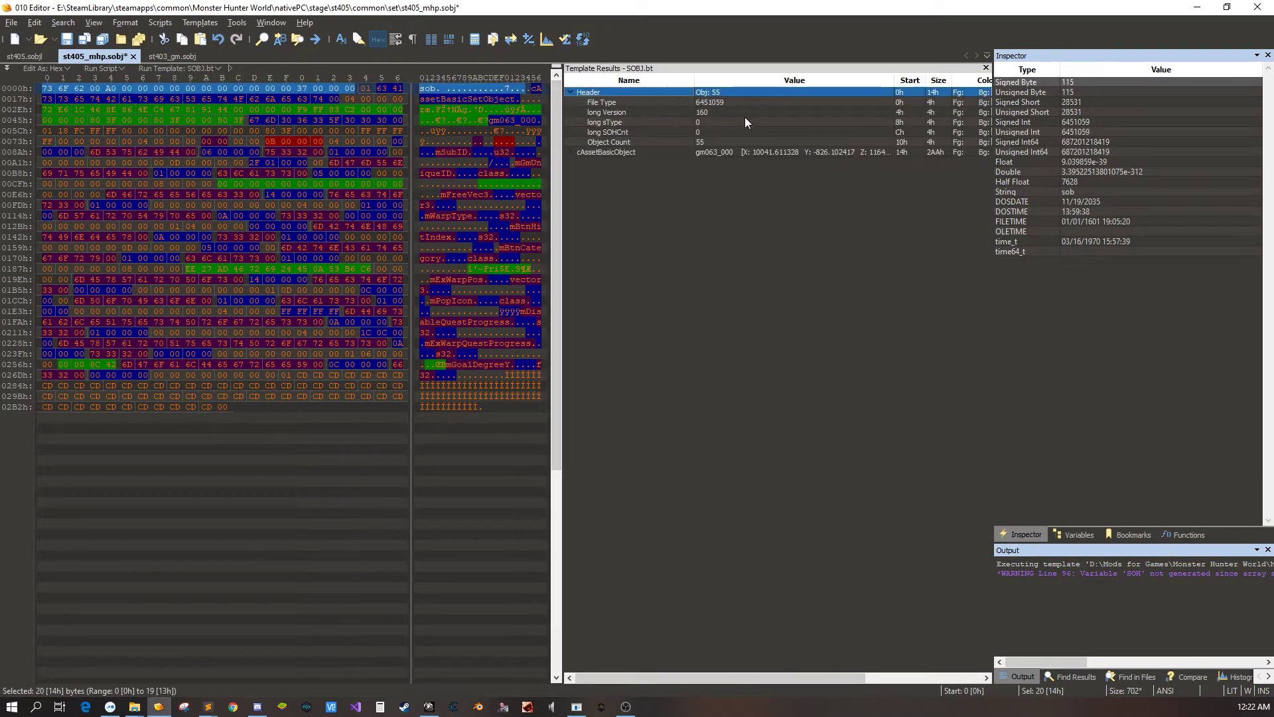
pyautogui.doubleClick(711, 142)
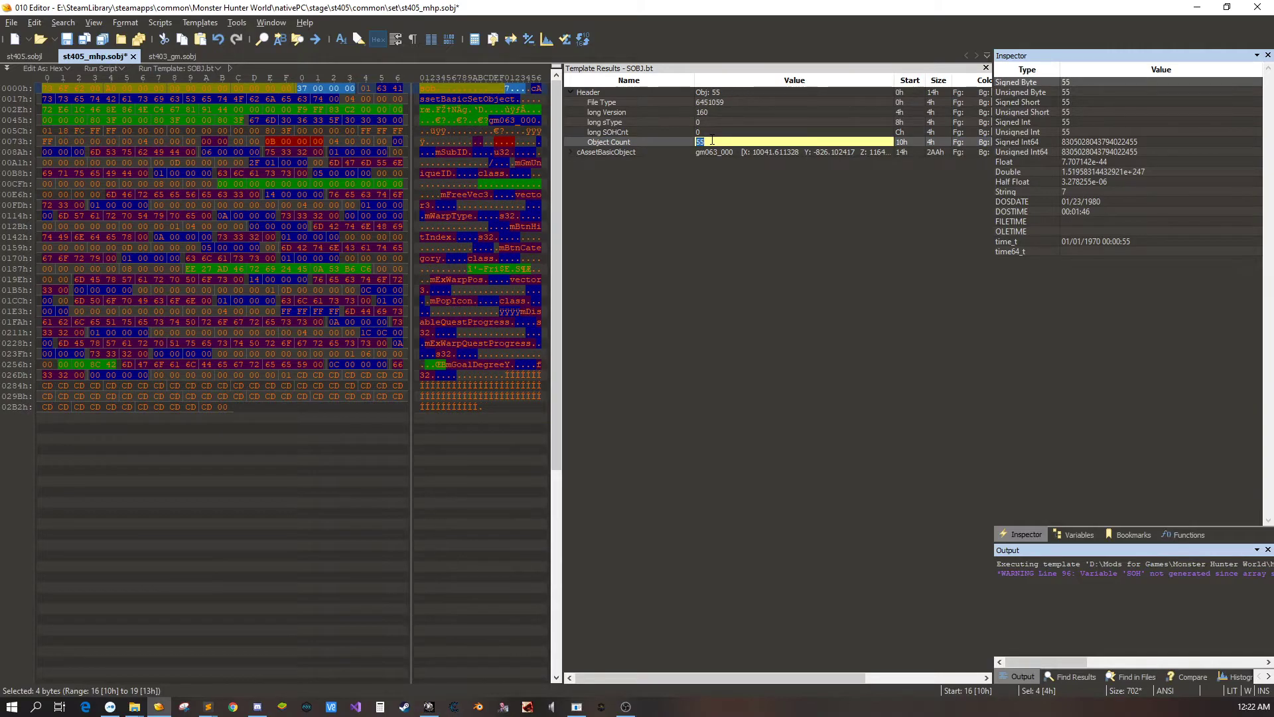
pyautogui.write('1')
pyautogui.press('Return')
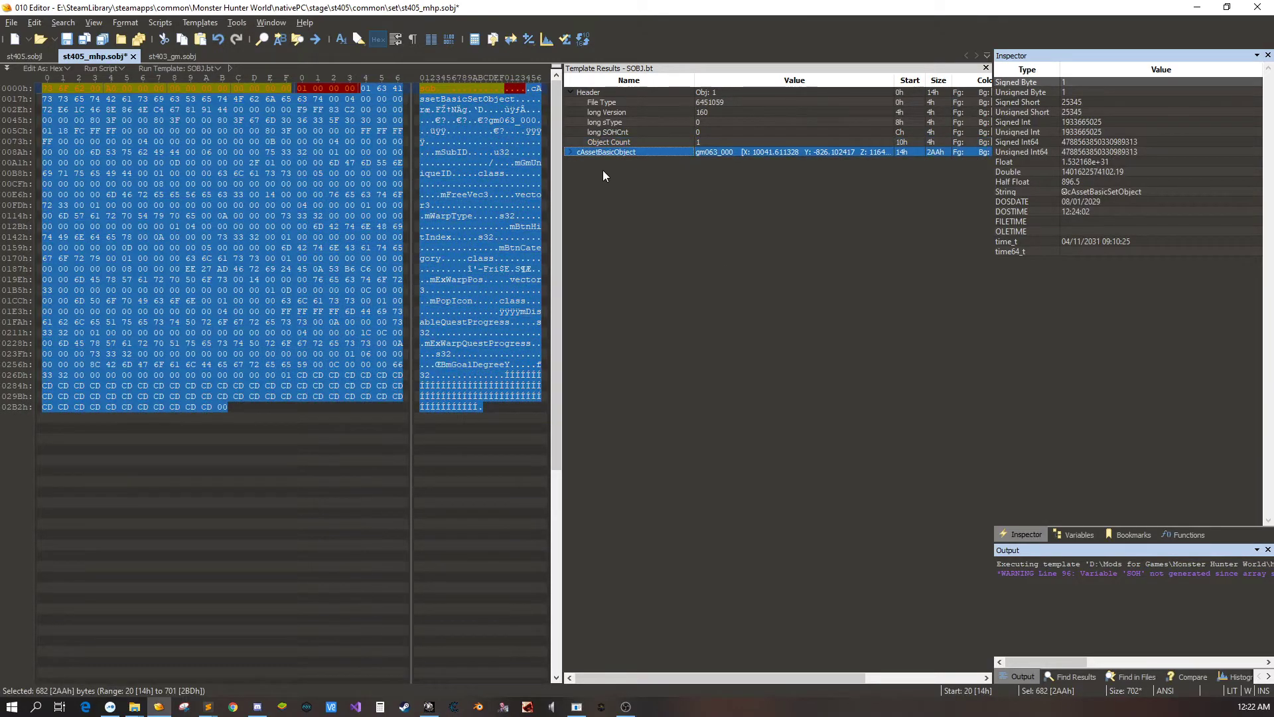
# - Expand the gm063_000 object's Spawn data and set its Position X to -9098
pyautogui.click(572, 152)
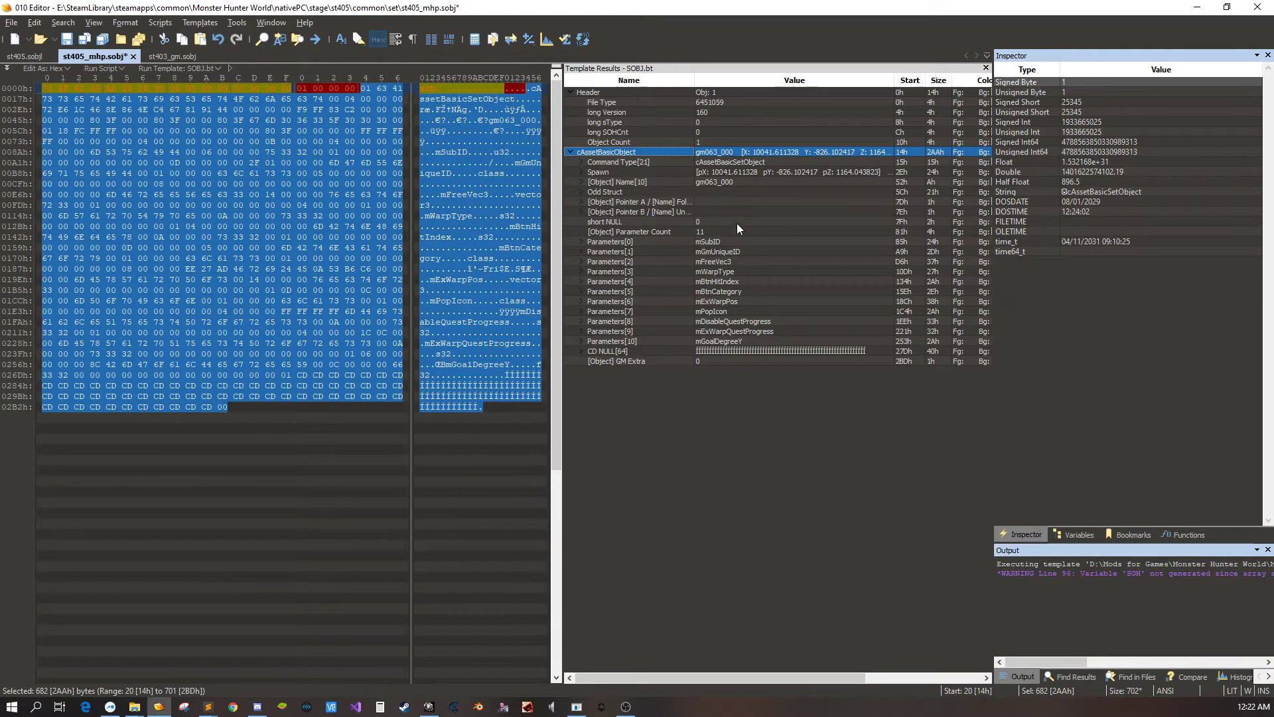
pyautogui.click(254, 248)
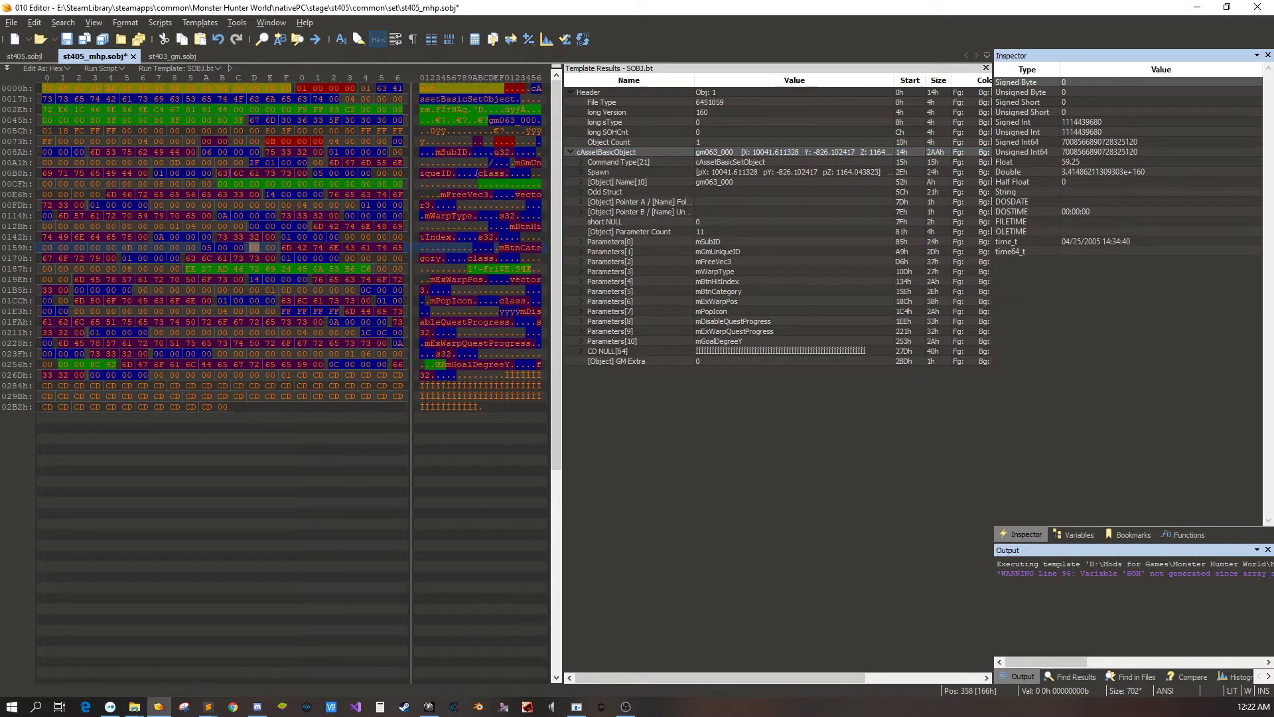
pyautogui.click(674, 171)
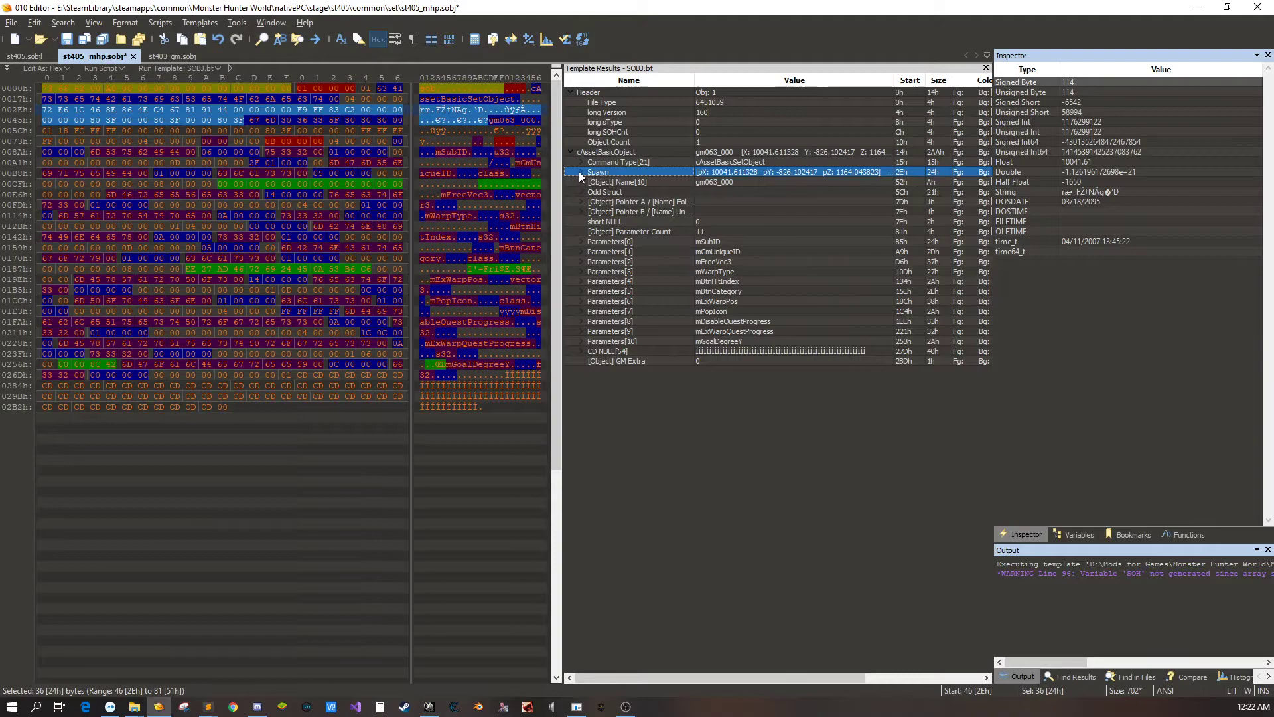
pyautogui.doubleClick(674, 171)
pyautogui.doubleClick(705, 182)
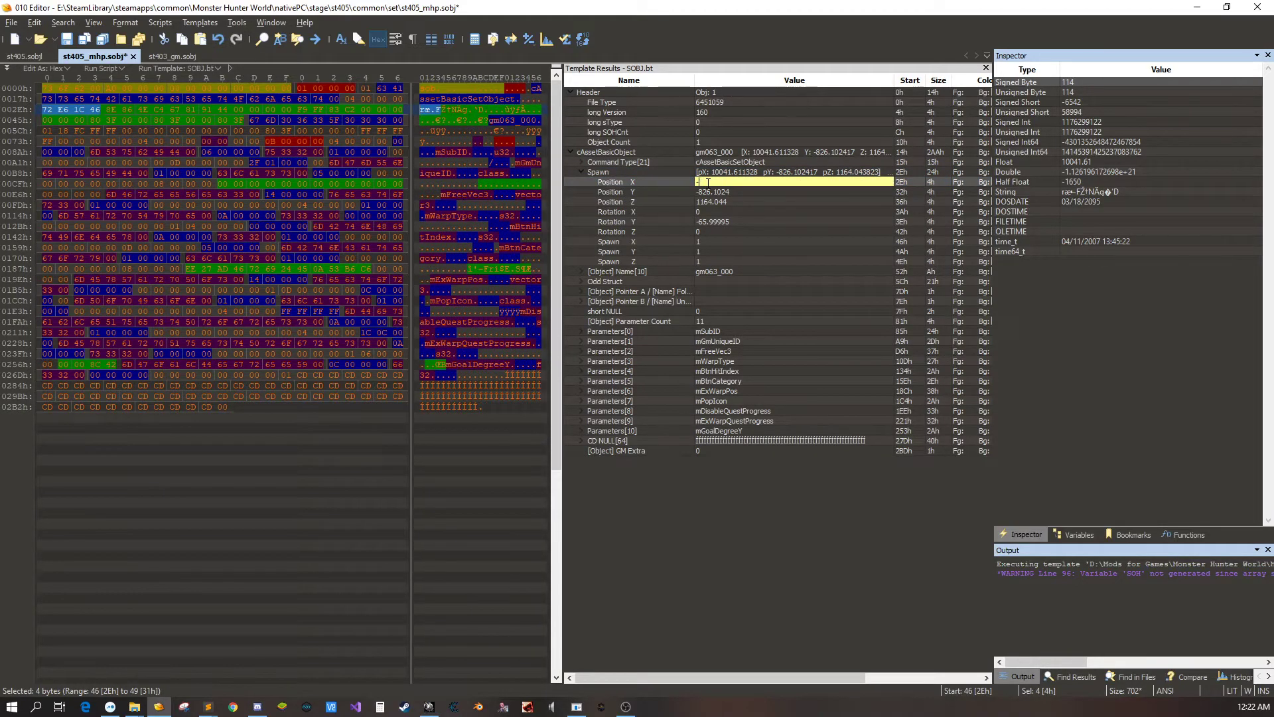
pyautogui.write('-9098')
pyautogui.press('Return')
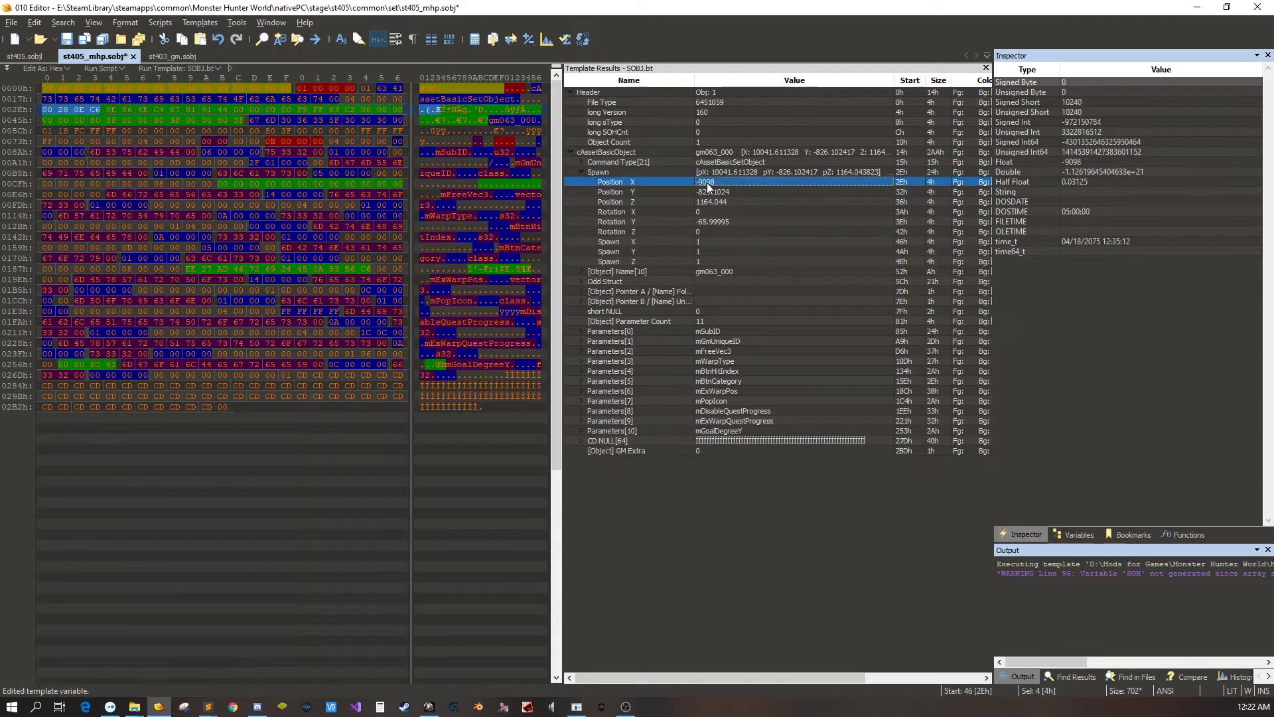
# - Set the object's spawn Position Y to 956 and Position Z to 26588, and save st405_mhp.sobj
pyautogui.press('Down')
pyautogui.press('Return')
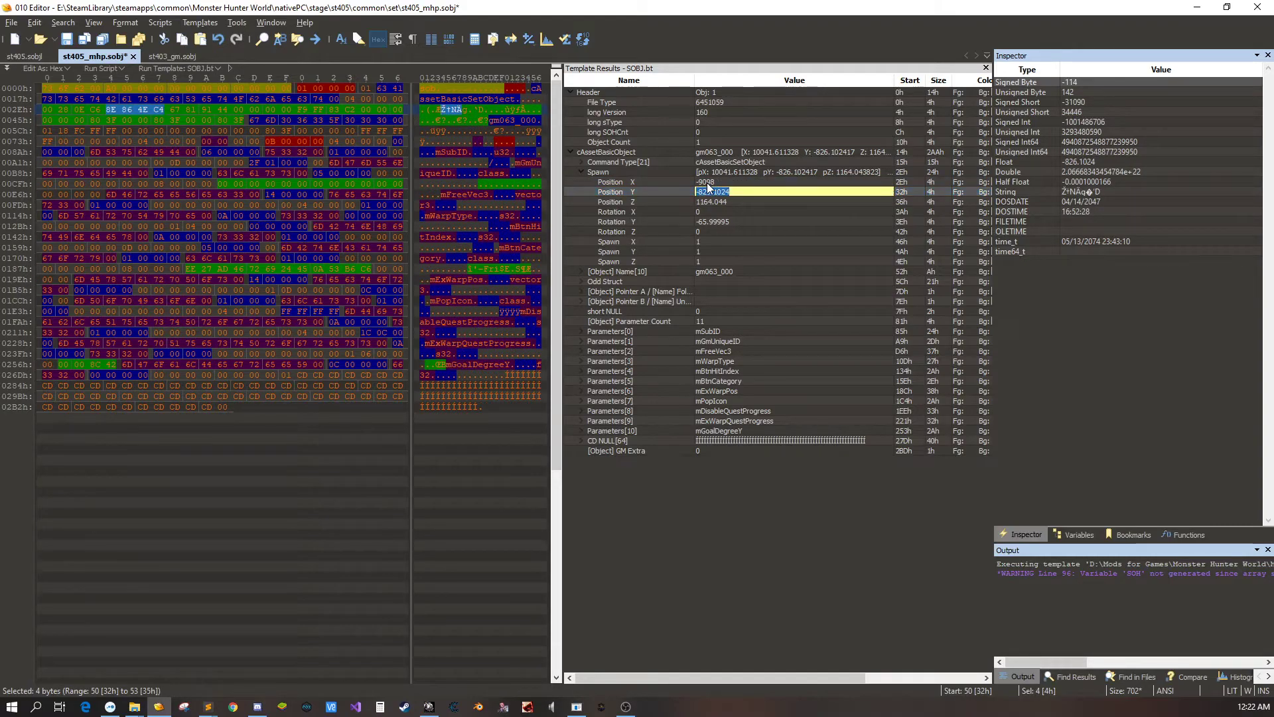
pyautogui.write('956')
pyautogui.press('Return')
pyautogui.press('Down')
pyautogui.press('Return')
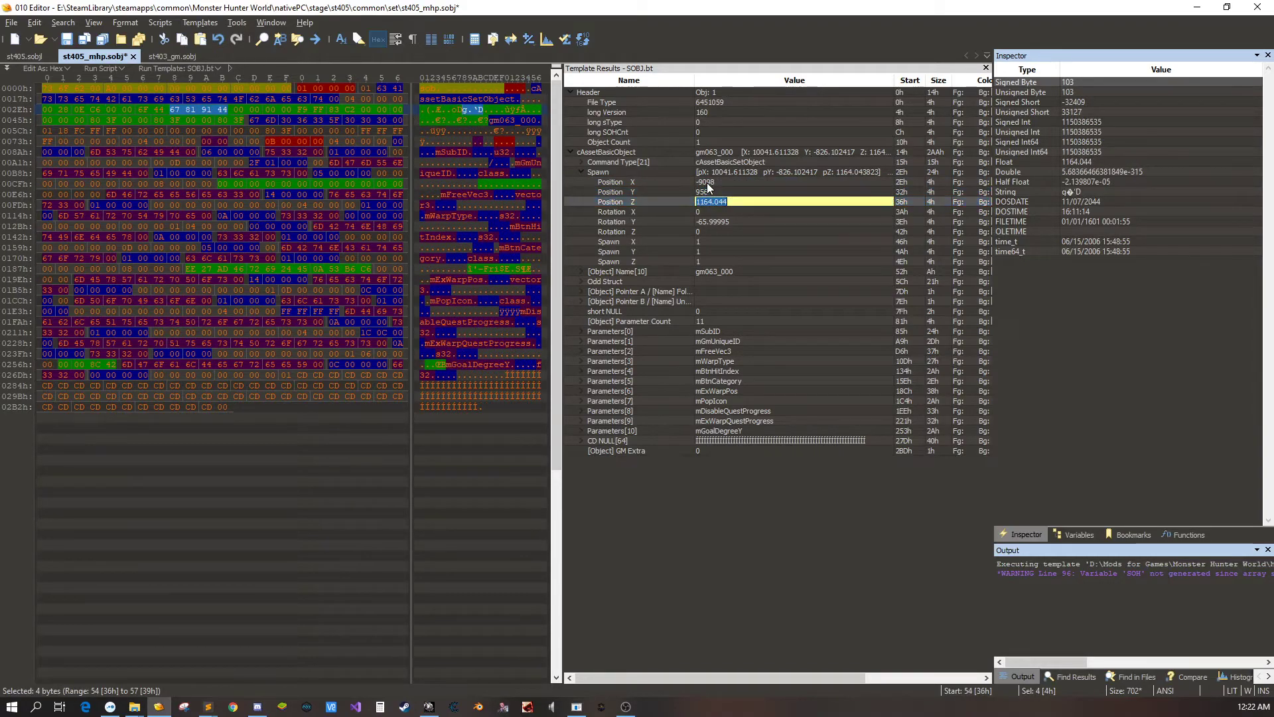
pyautogui.write('26588')
pyautogui.press('Return')
pyautogui.hotkey('ctrl', 's')
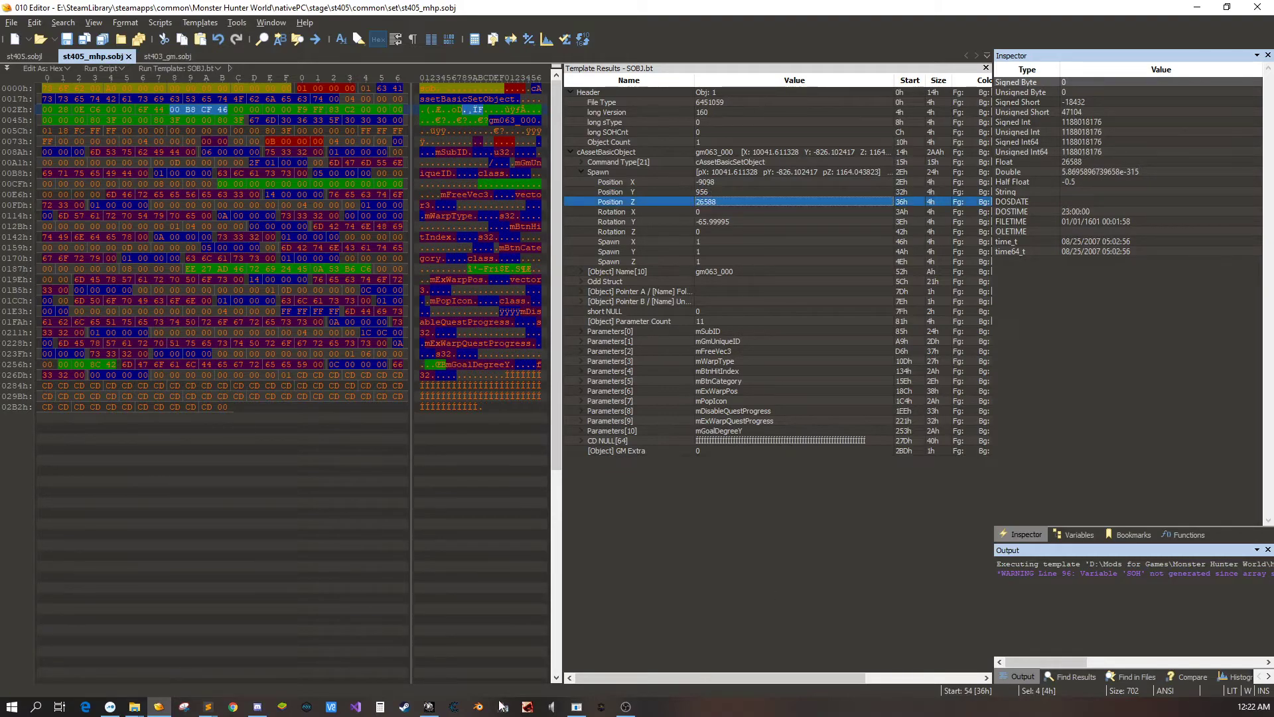
# - Switch to Monster Hunter World, return from the current quest and dismiss the reward summary
pyautogui.hotkey('alt', 'Tab')
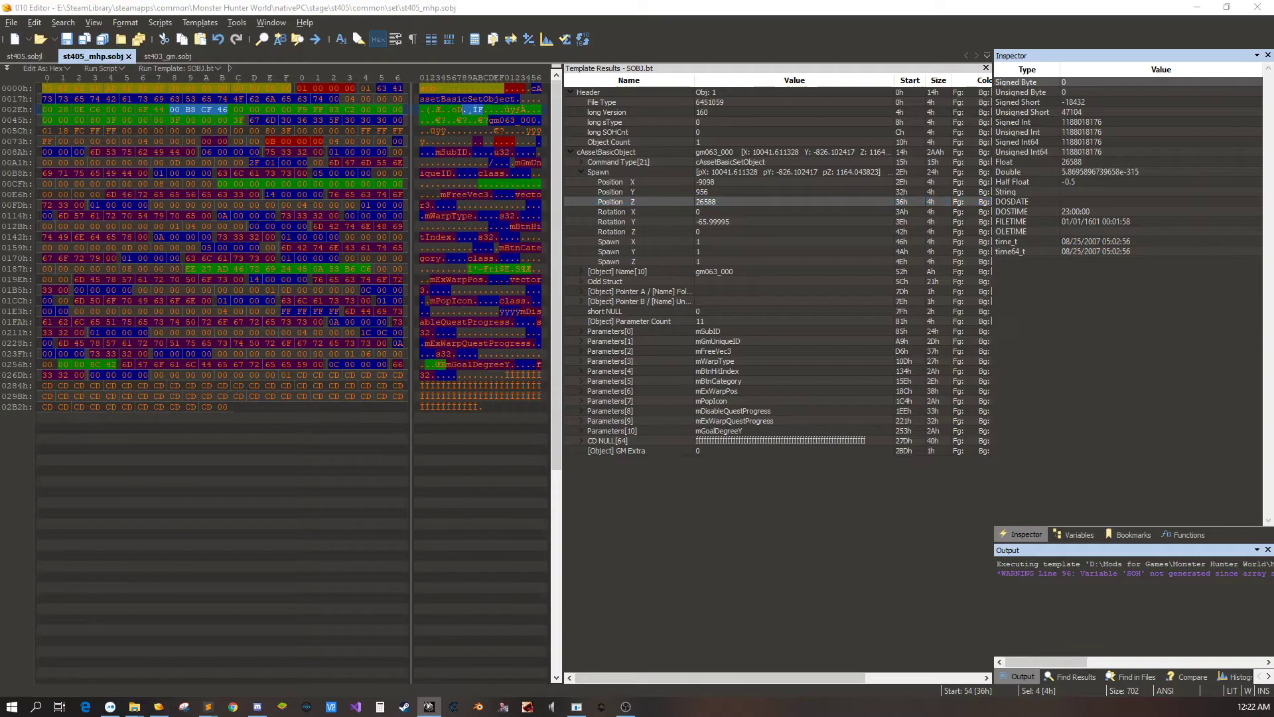
pyautogui.hotkey('alt', 'Tab')
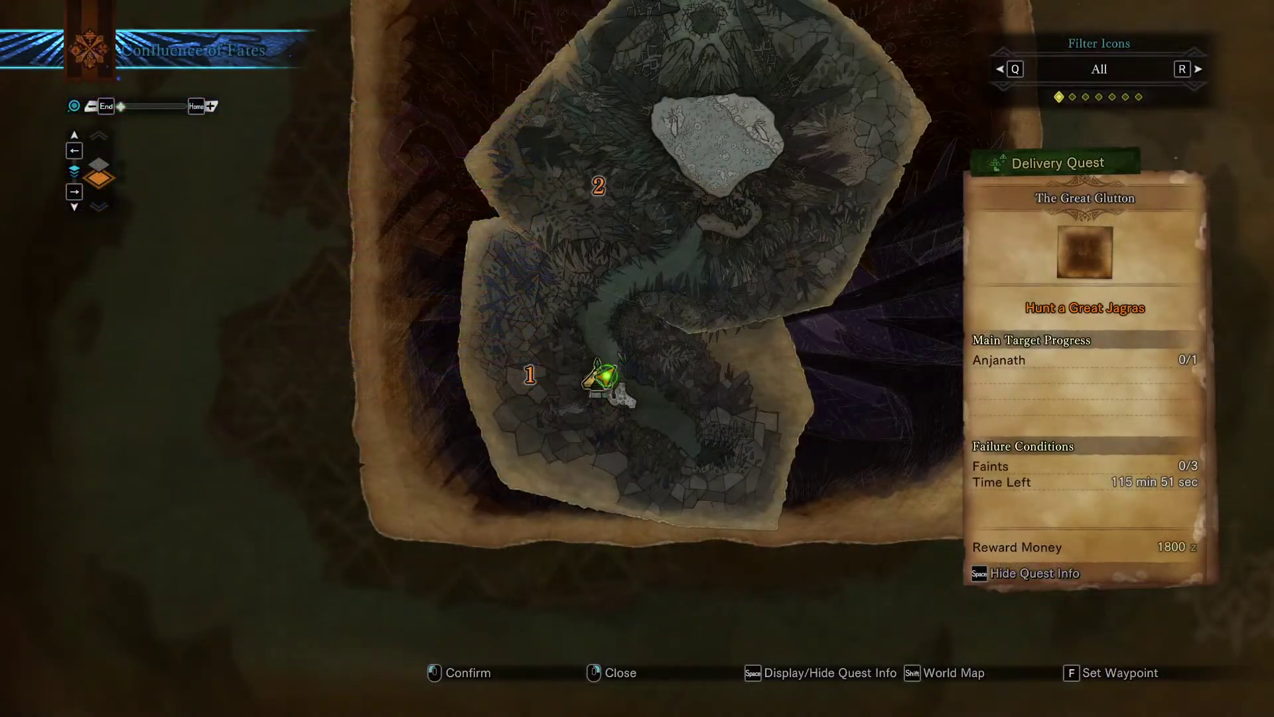
pyautogui.press('Escape')
pyautogui.press('Escape')
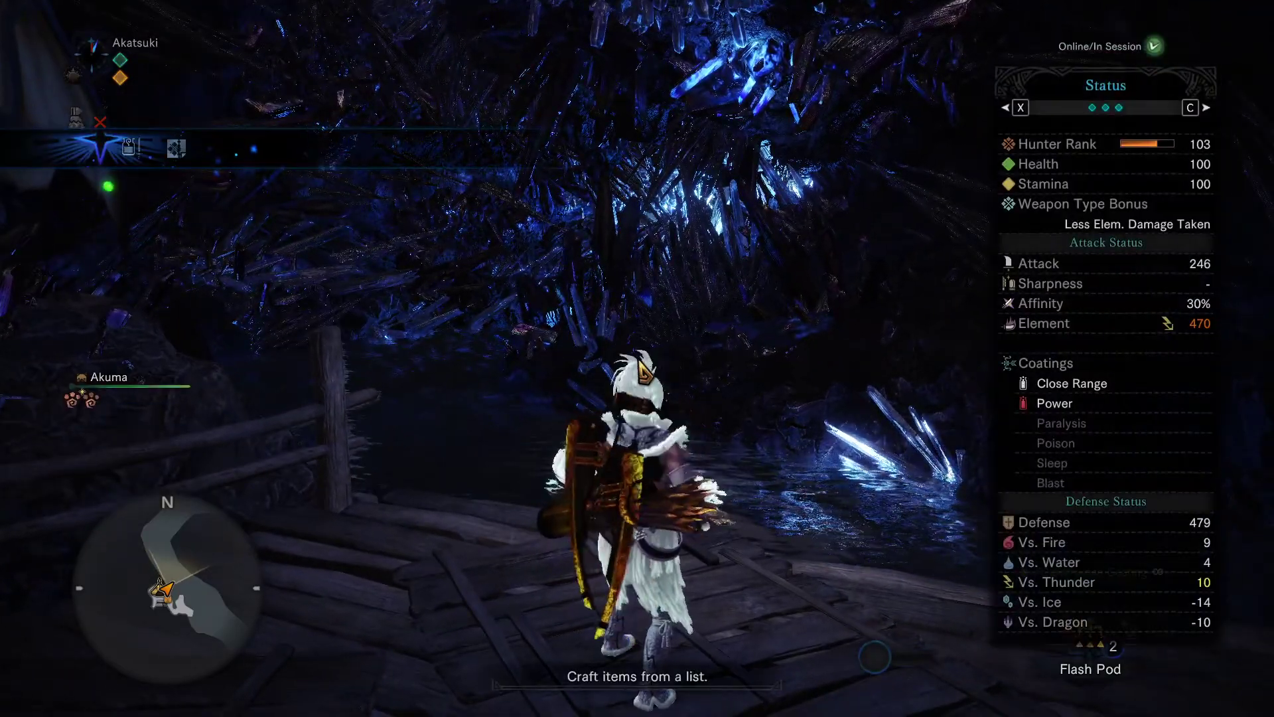
pyautogui.press('Left')
pyautogui.press('Down')
pyautogui.press('Down')
pyautogui.press('Return')
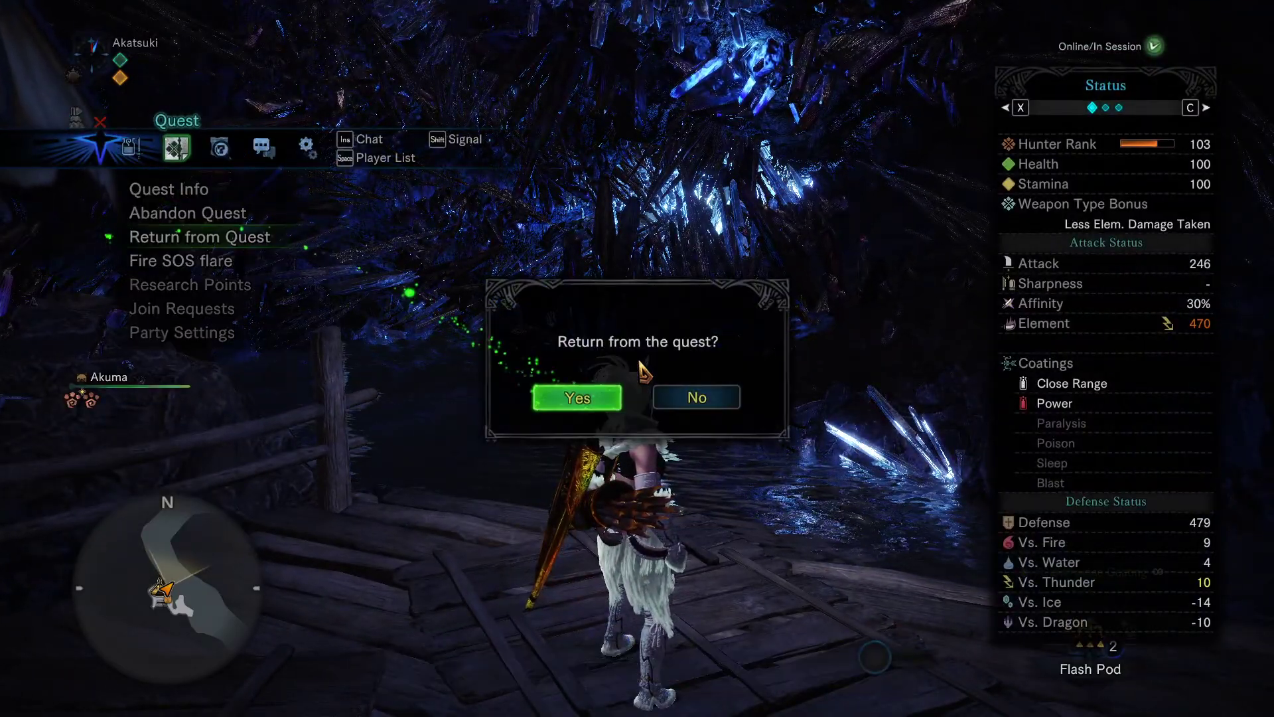
pyautogui.press('Return')
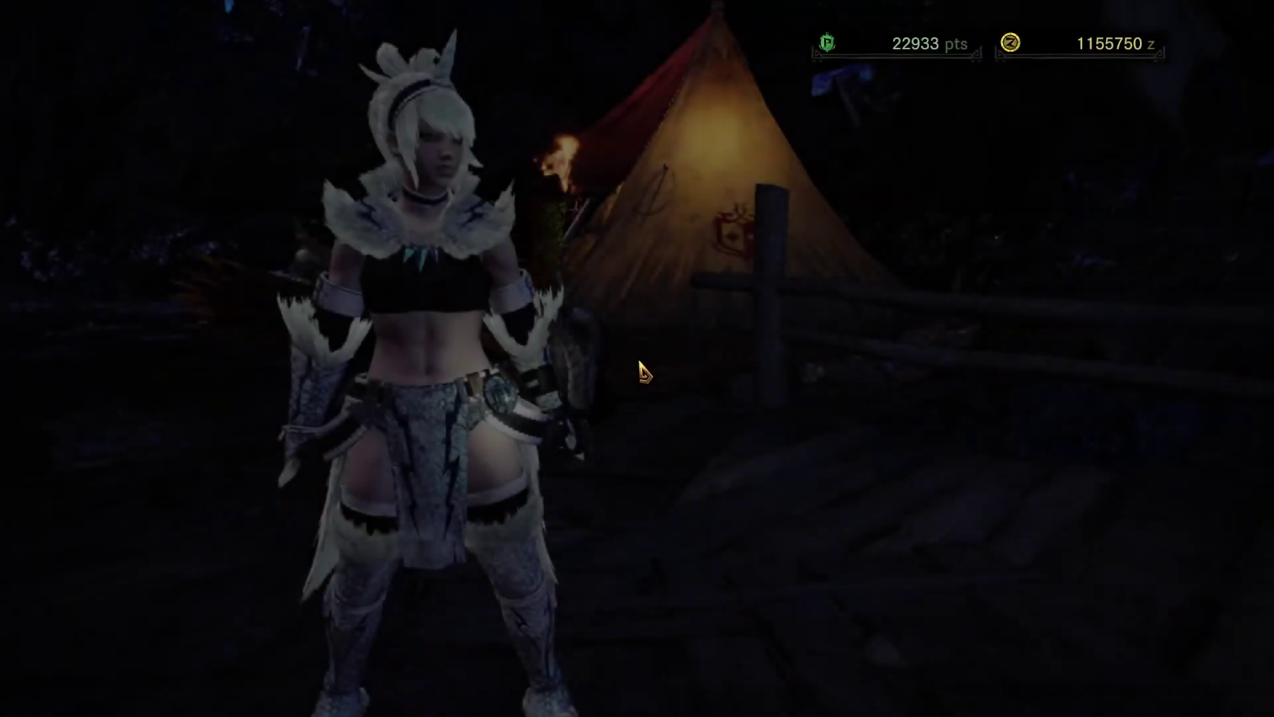
pyautogui.press('Return')
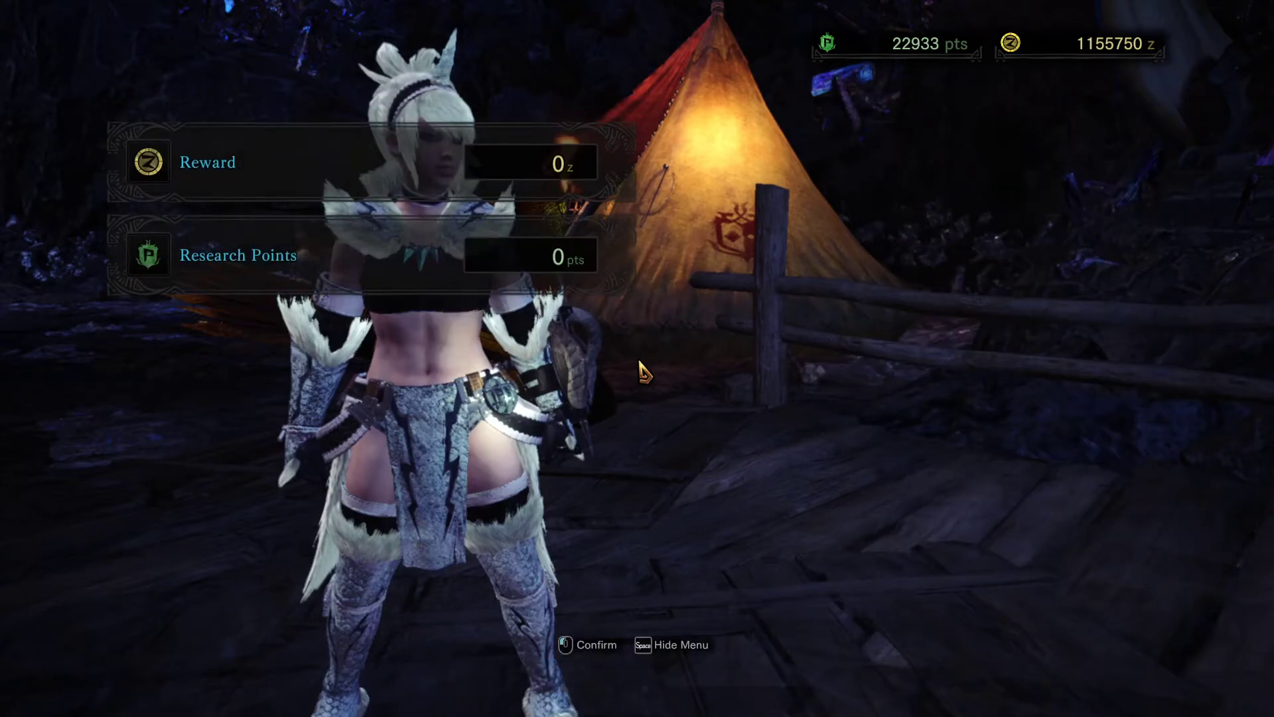
pyautogui.click(642, 372)
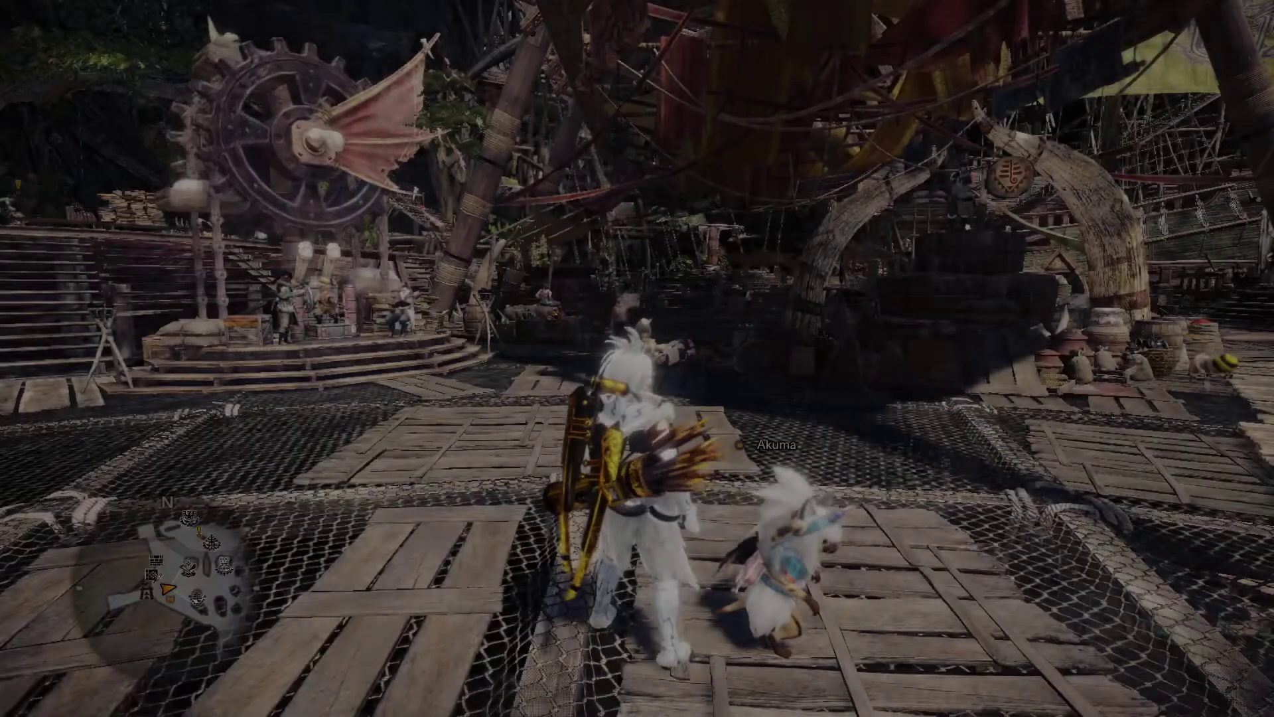
# - Post the optional two-star quest The Great Glutton at the quest board and depart to its camp
pyautogui.press('w')
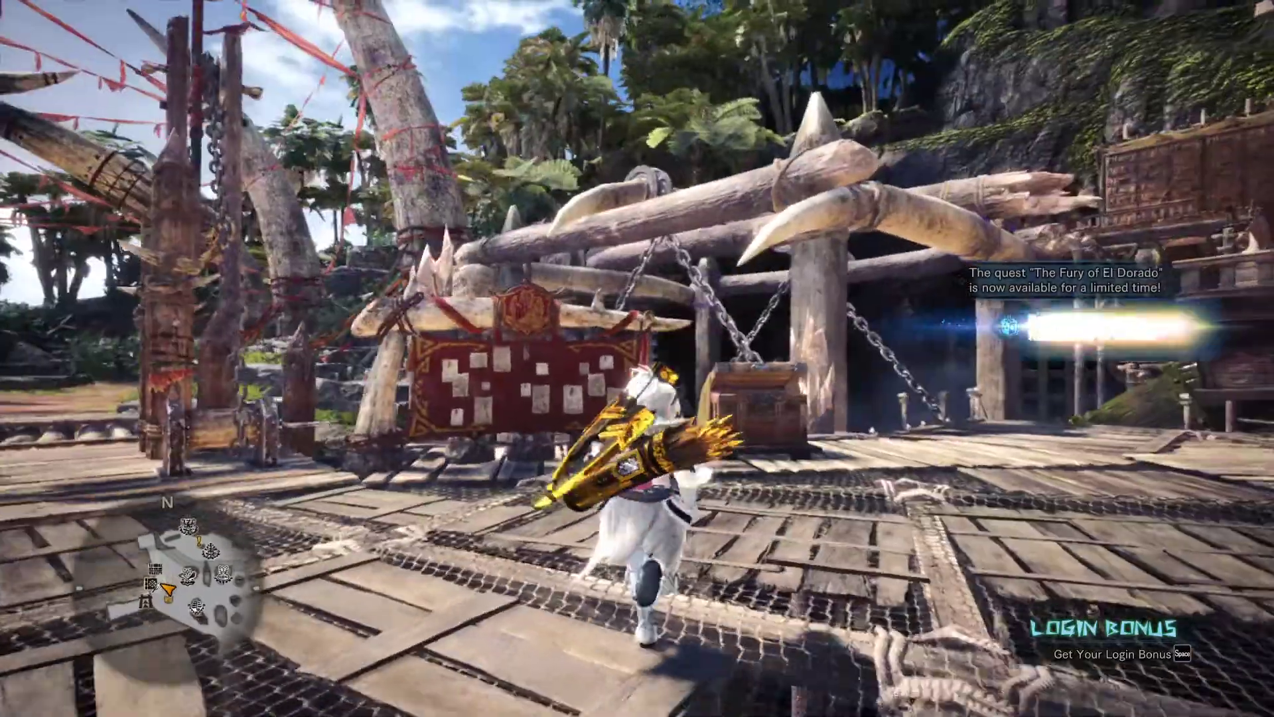
pyautogui.press('f')
pyautogui.press('Return')
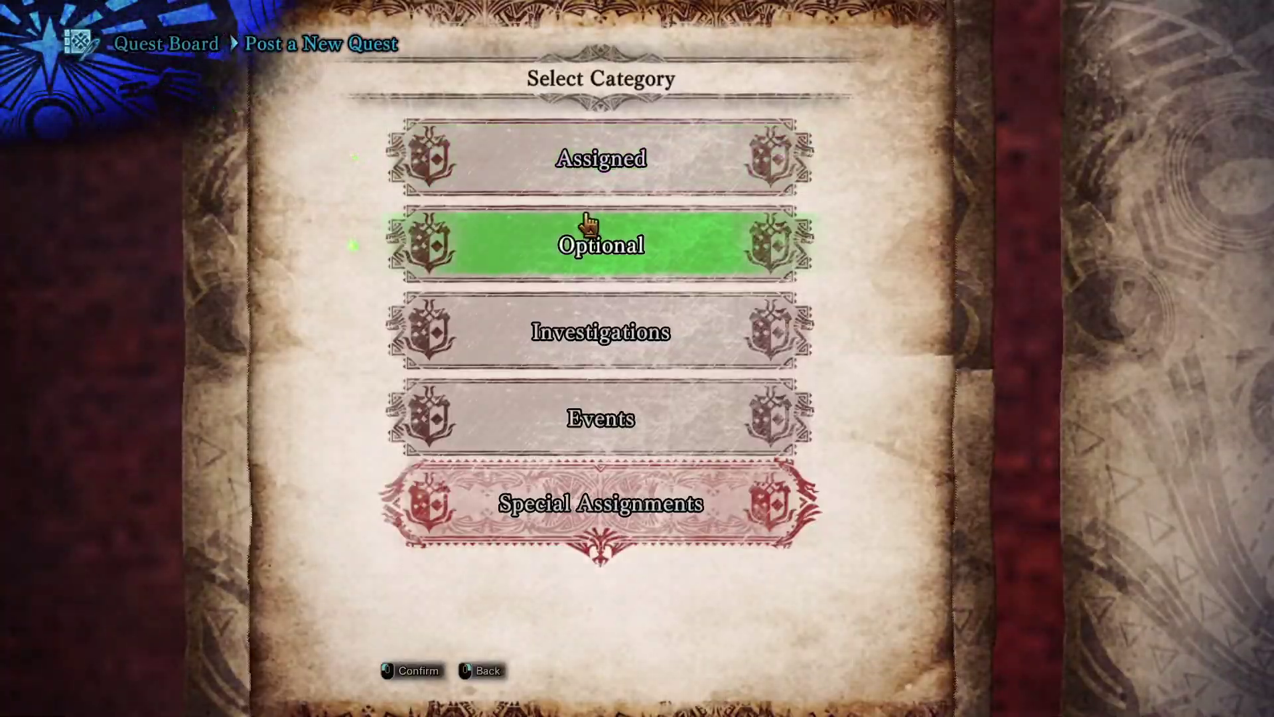
pyautogui.click(584, 229)
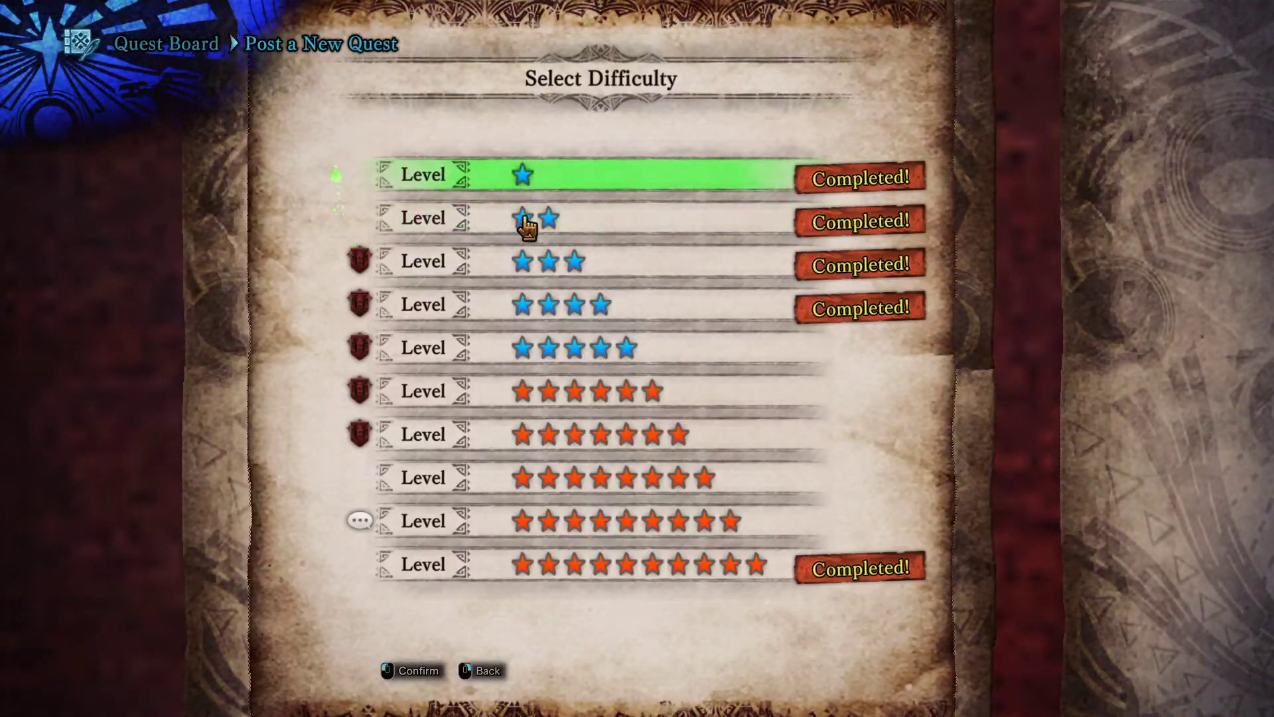
pyautogui.click(524, 222)
pyautogui.click(347, 98)
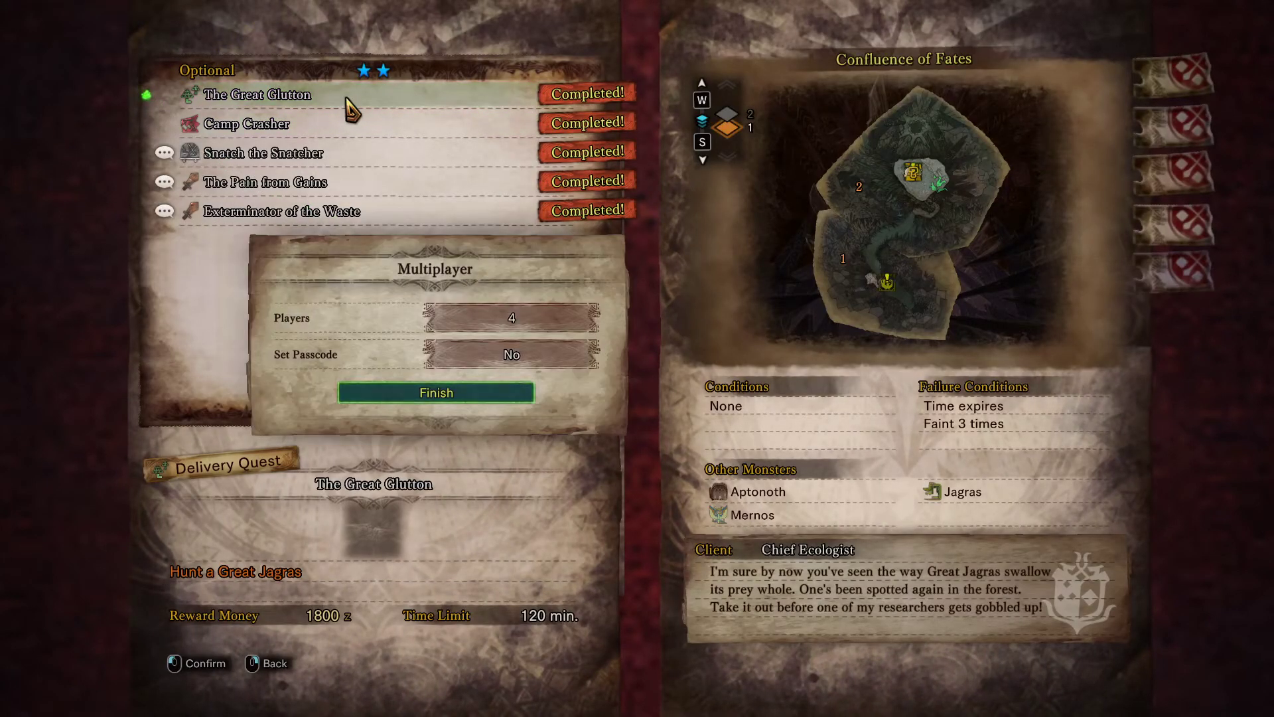
pyautogui.press('Return')
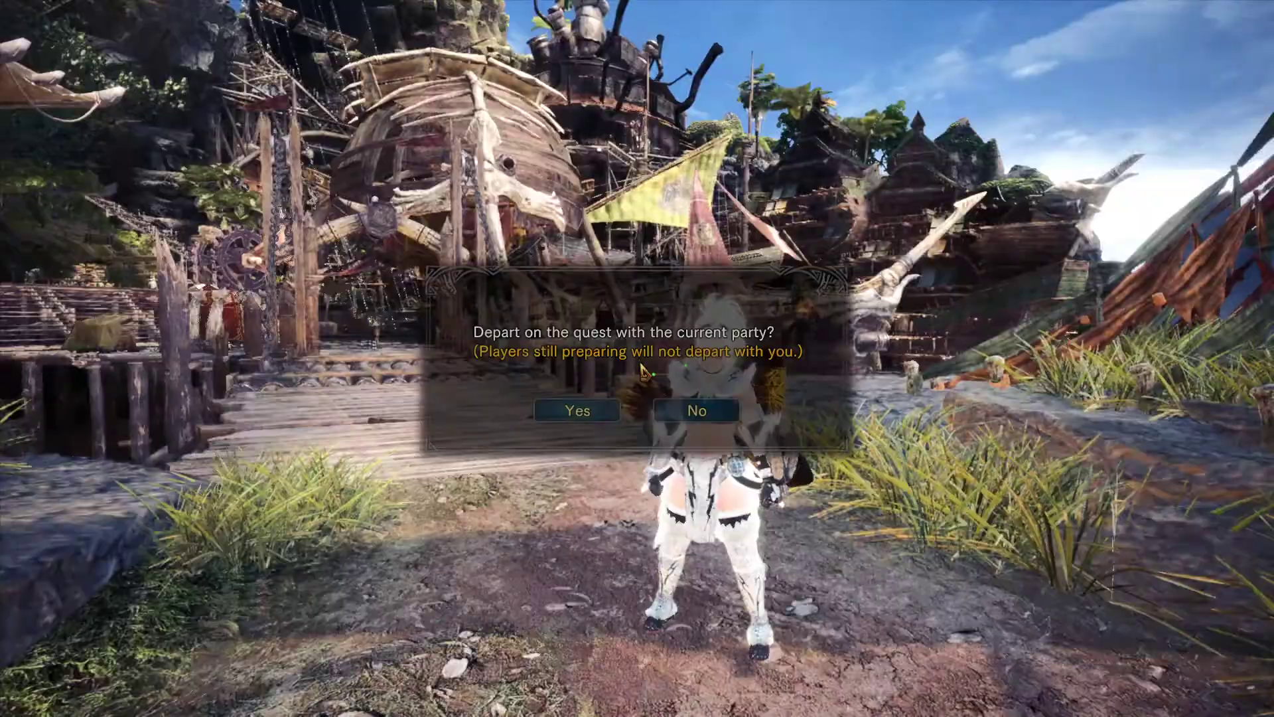
pyautogui.press('Return')
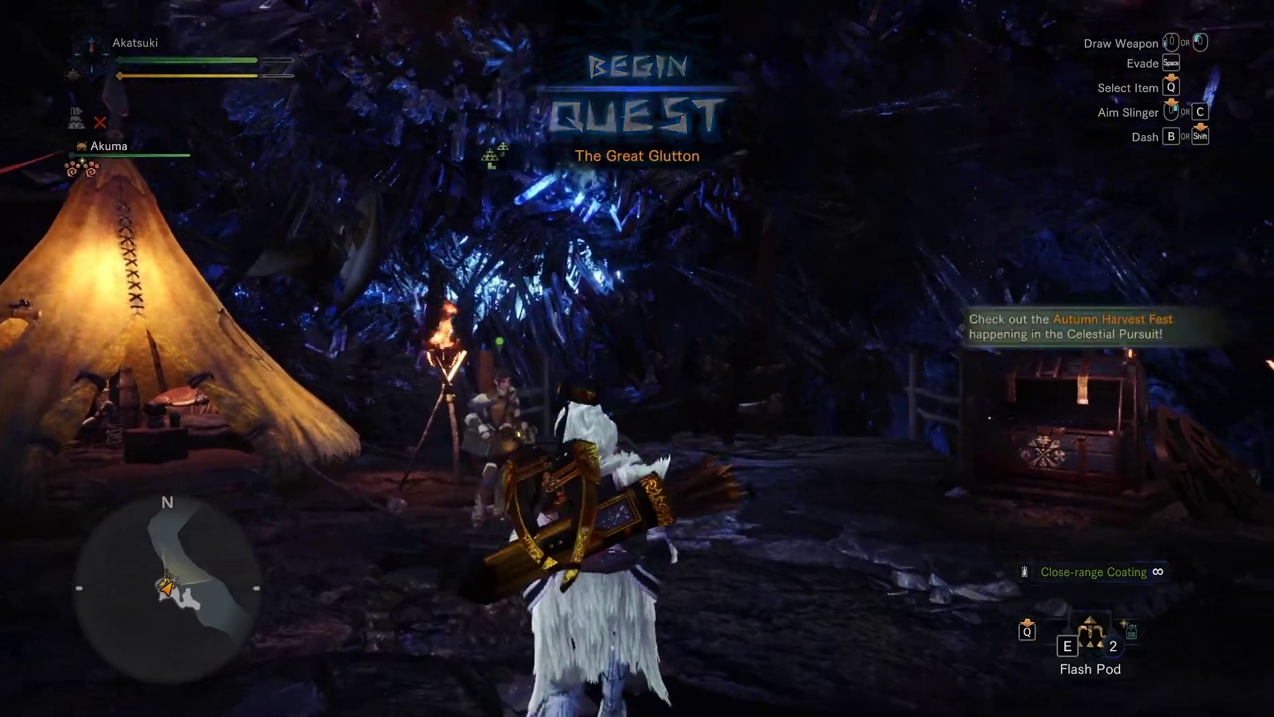
pyautogui.press('w')
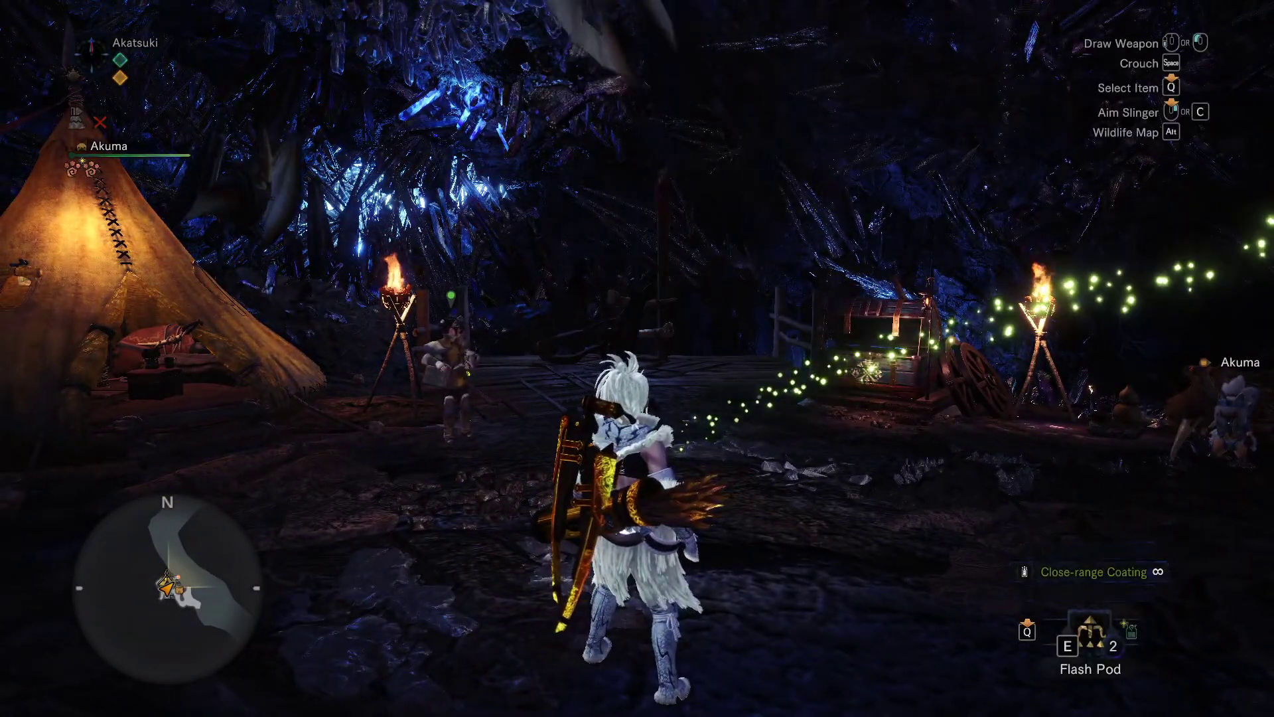
# - Switch back to 010 Editor and set the Int32 value of the object's mWarpType parameter to 0
pyautogui.press('alt')
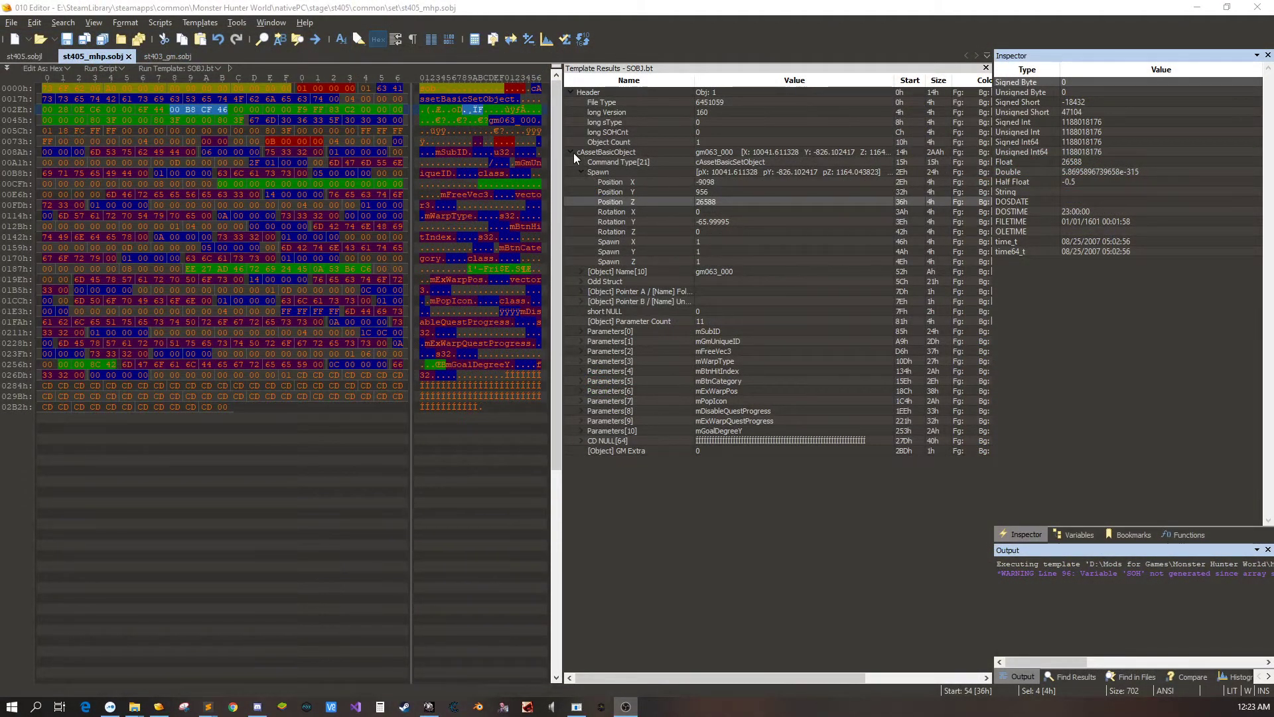
pyautogui.click(689, 352)
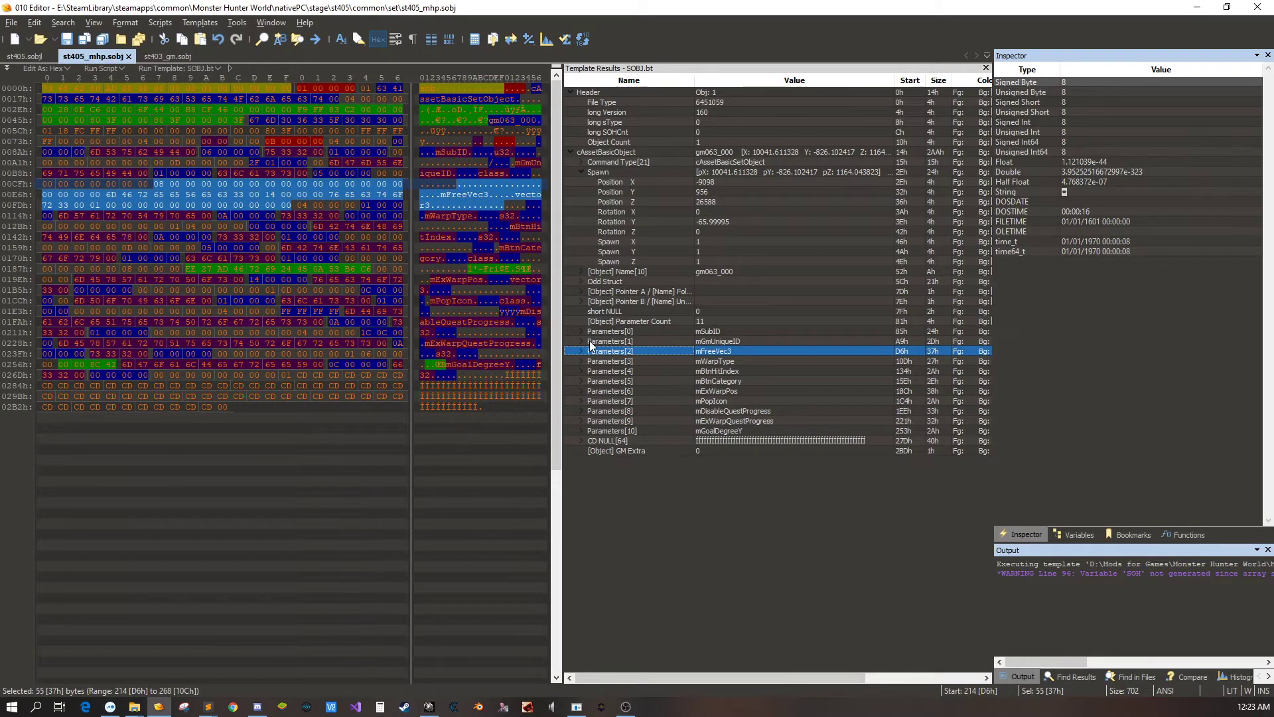
pyautogui.click(650, 363)
pyautogui.click(581, 362)
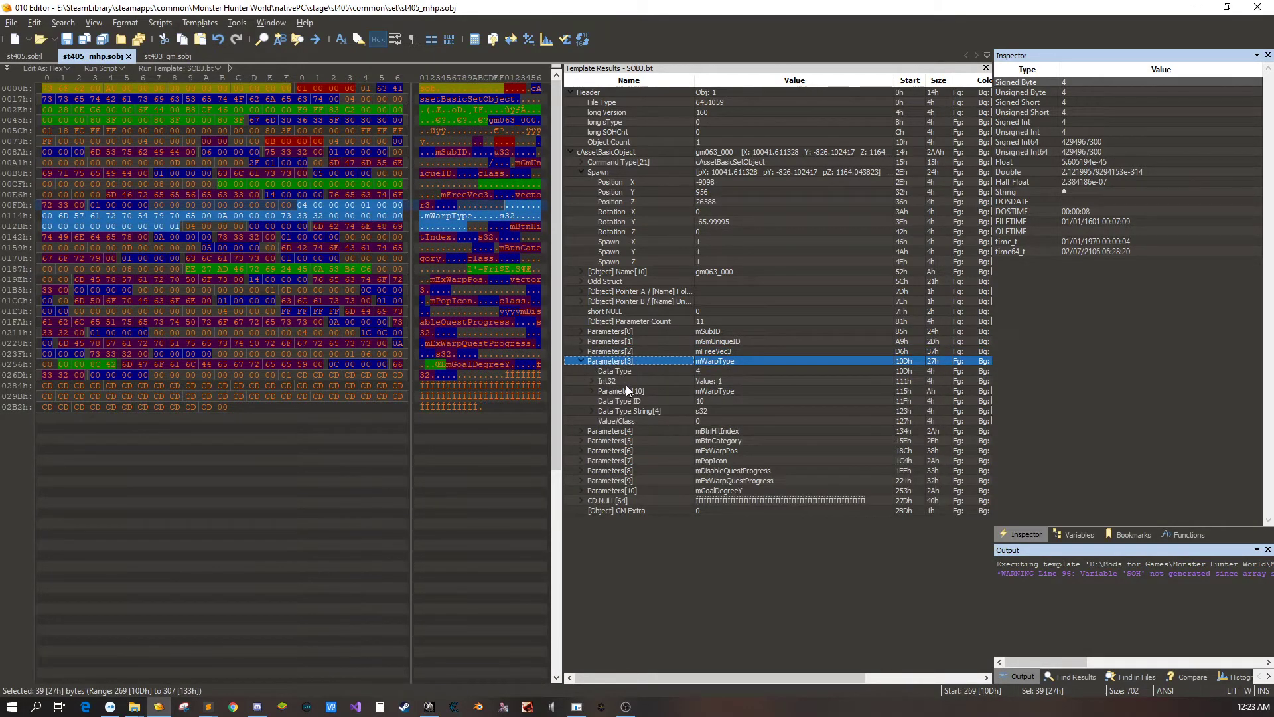
pyautogui.click(592, 379)
pyautogui.click(591, 381)
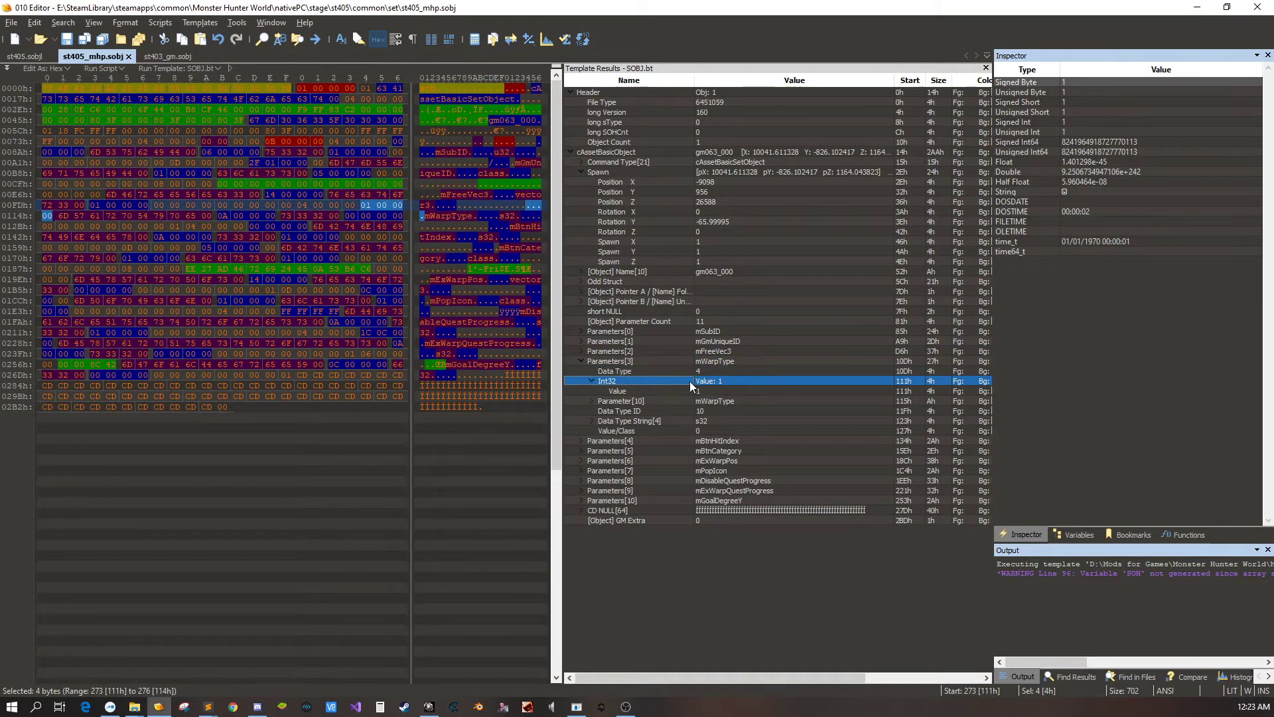
pyautogui.doubleClick(711, 393)
pyautogui.write('0')
pyautogui.press('Return')
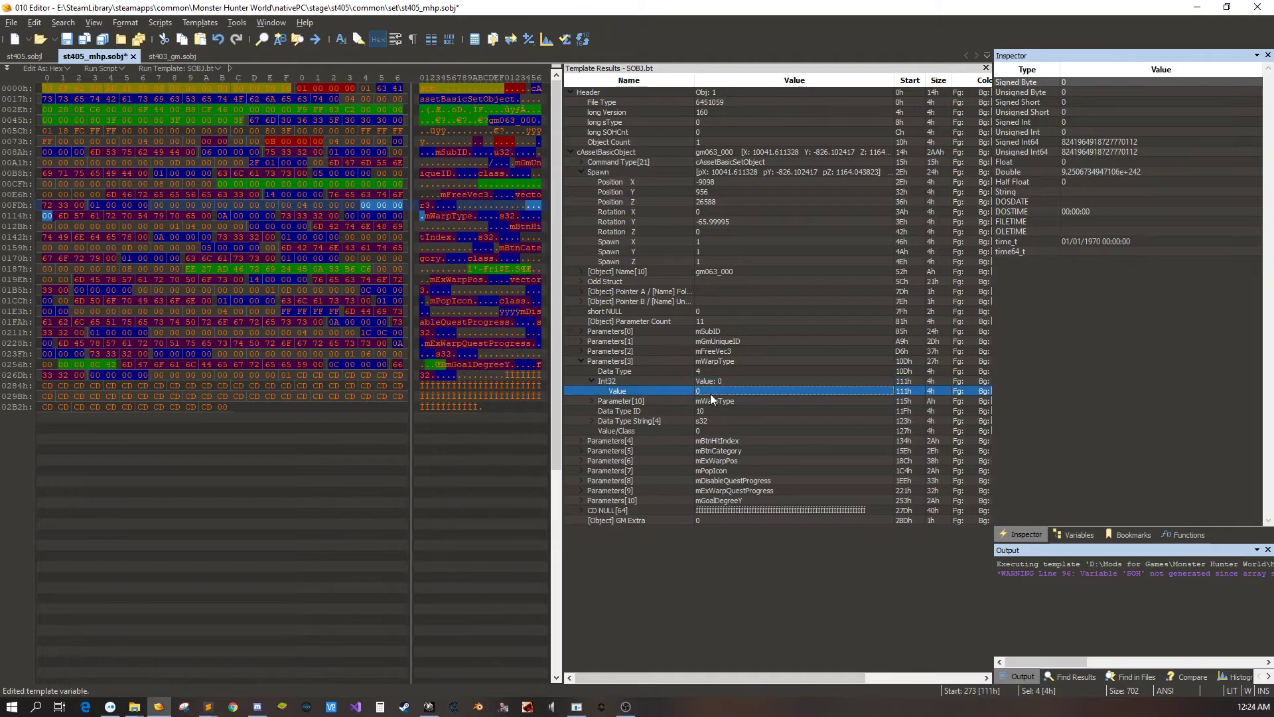
# - Set the Int32 value of the object's mDisableQuestProgress parameter to 0
pyautogui.click(715, 482)
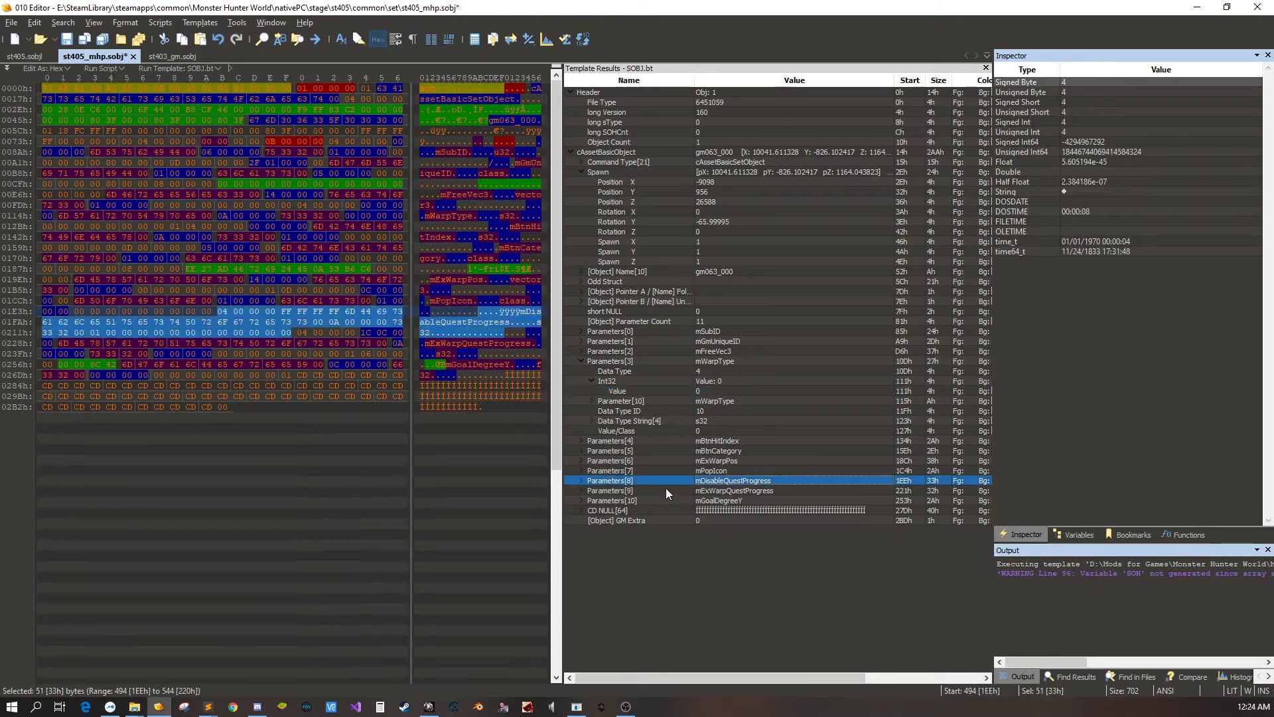
pyautogui.click(582, 482)
pyautogui.click(589, 501)
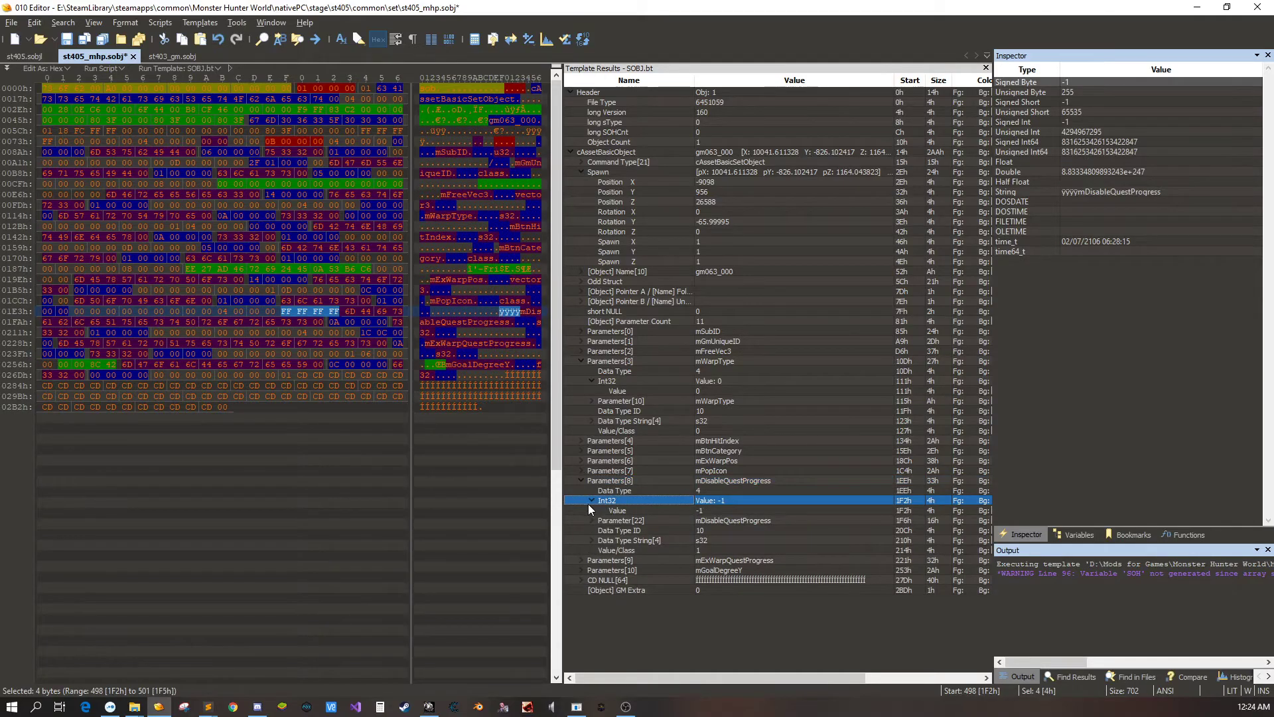
pyautogui.doubleClick(715, 511)
pyautogui.write('0')
pyautogui.press('Return')
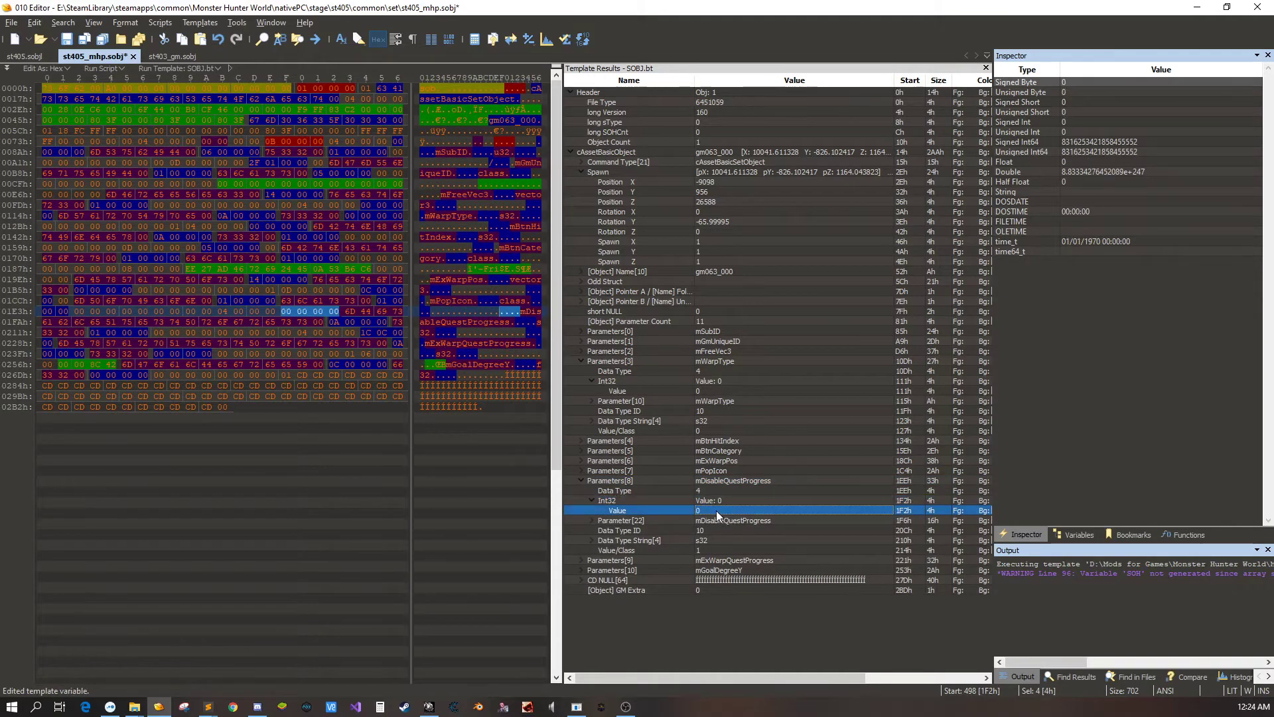
# - Set the mExWarpPos vector to X 0, Y 10000 and Z 0, and save st405_mhp.sobj
pyautogui.click(581, 462)
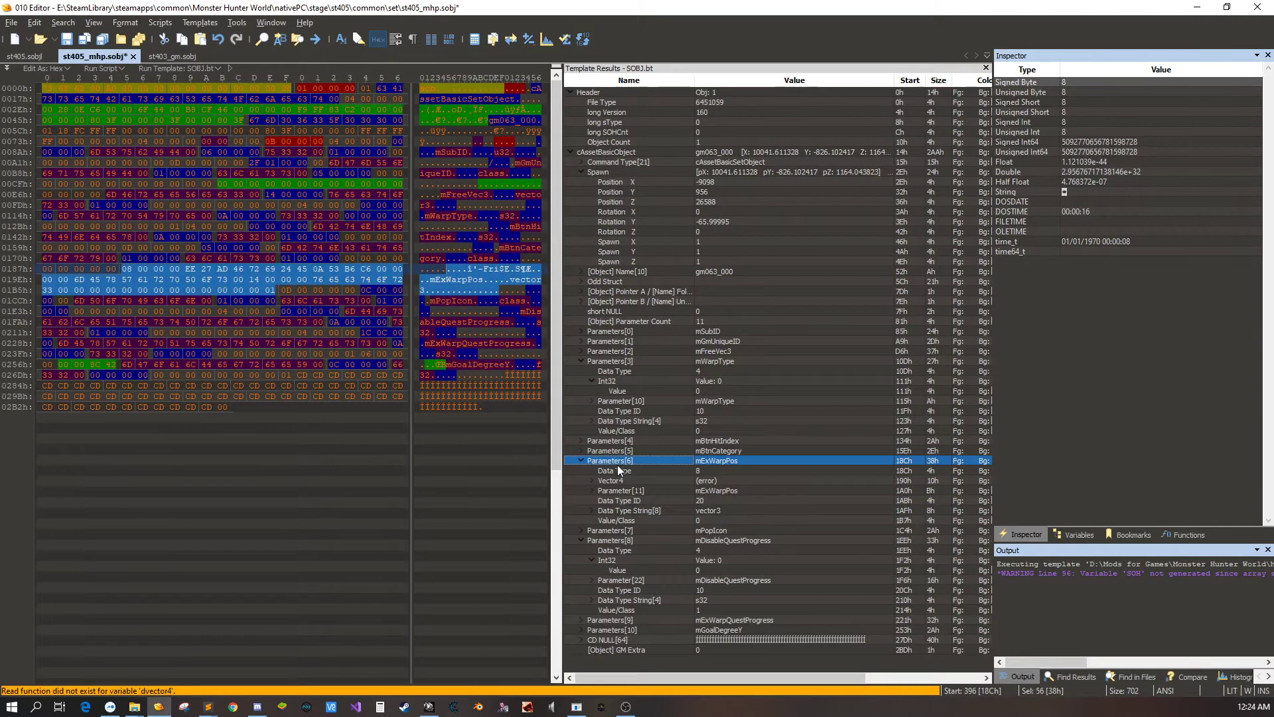
pyautogui.click(592, 480)
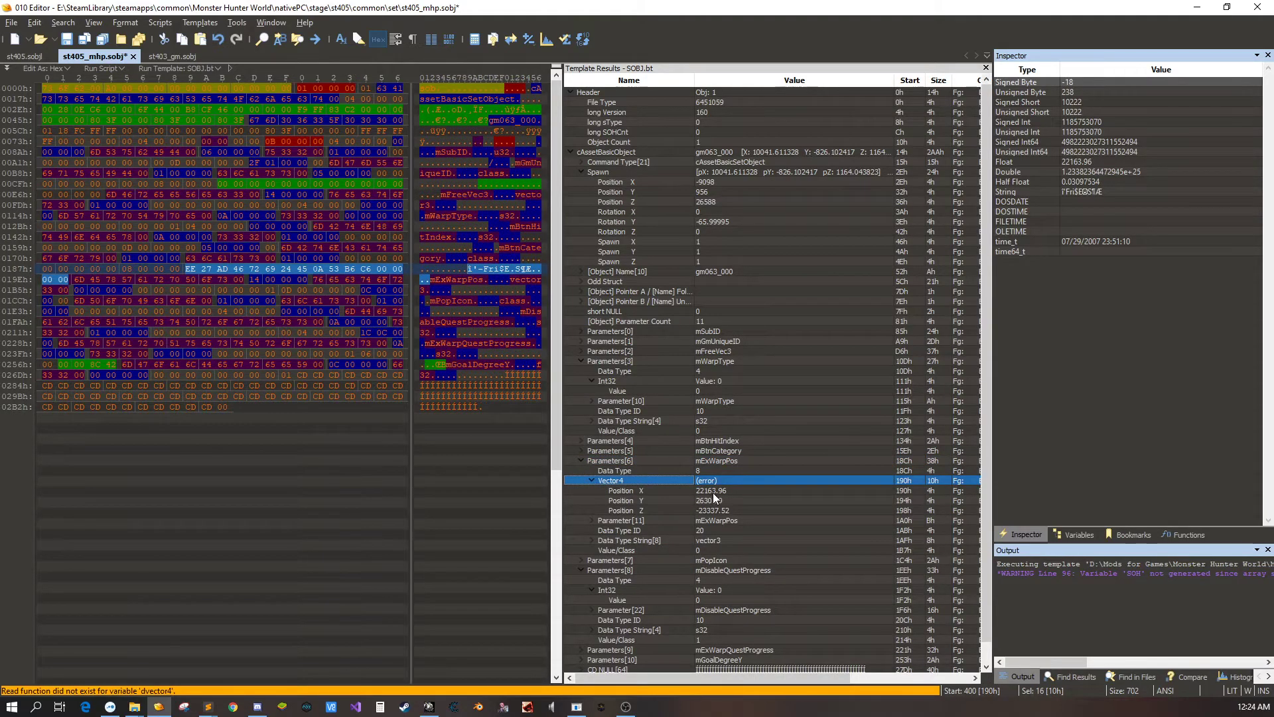
pyautogui.doubleClick(711, 491)
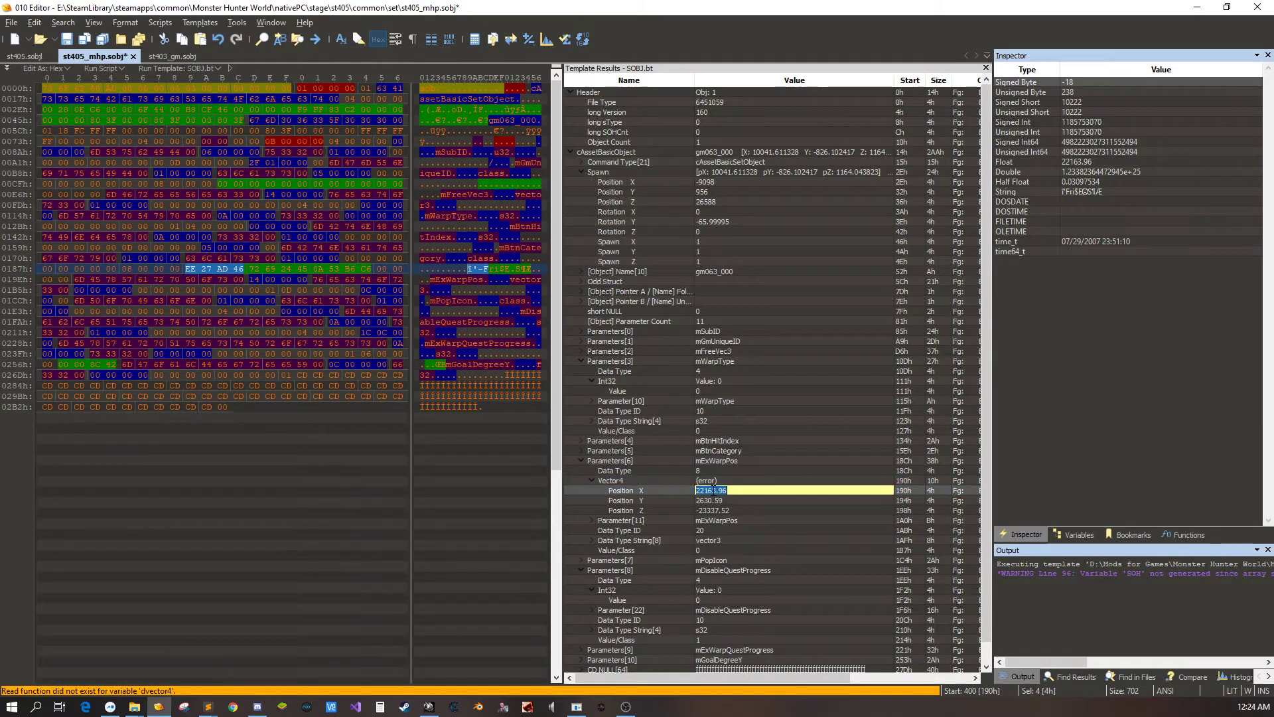
pyautogui.write('0')
pyautogui.press('Return')
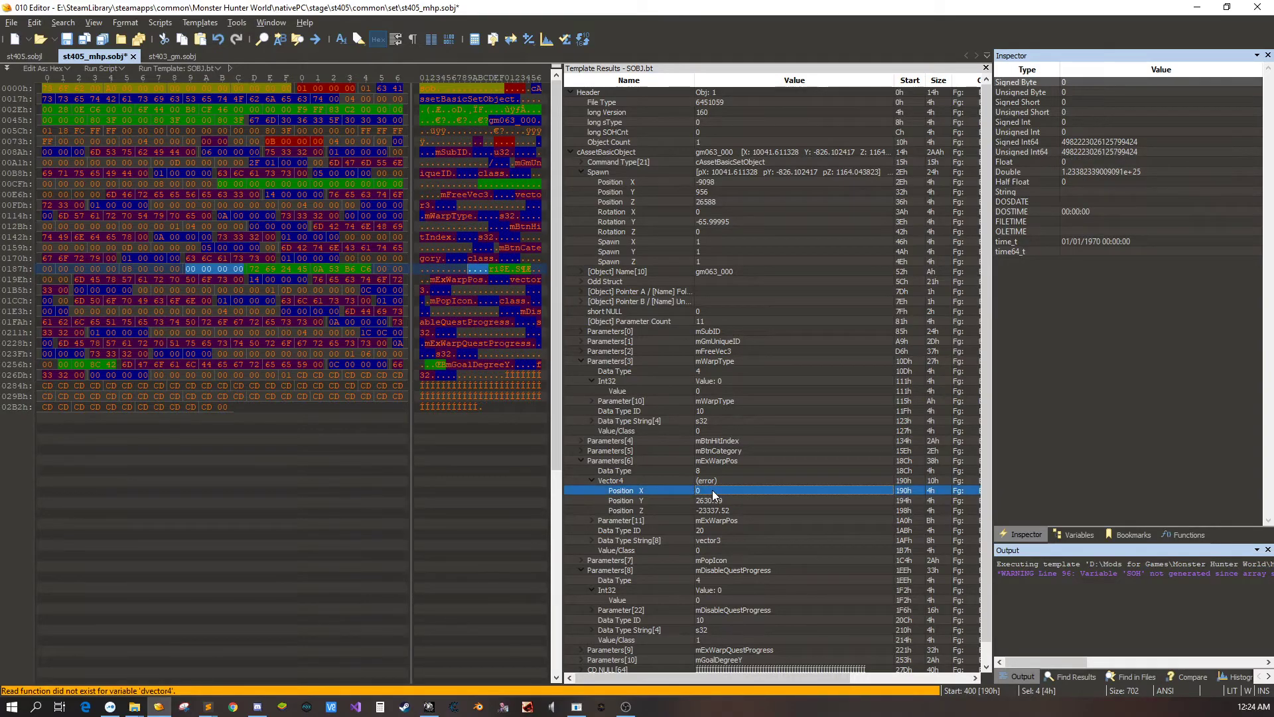
pyautogui.press('Down')
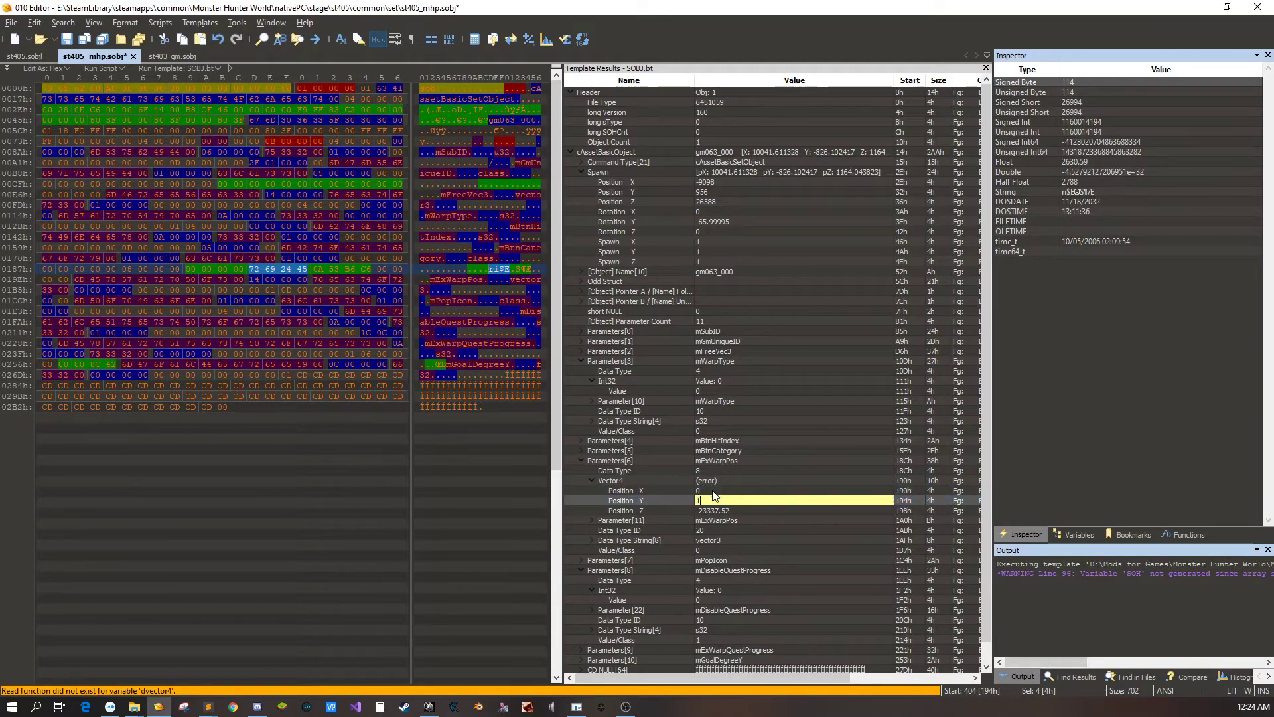
pyautogui.write('10000')
pyautogui.press('Return')
pyautogui.press('Down')
pyautogui.write('0')
pyautogui.press('Return')
pyautogui.hotkey('ctrl', 's')
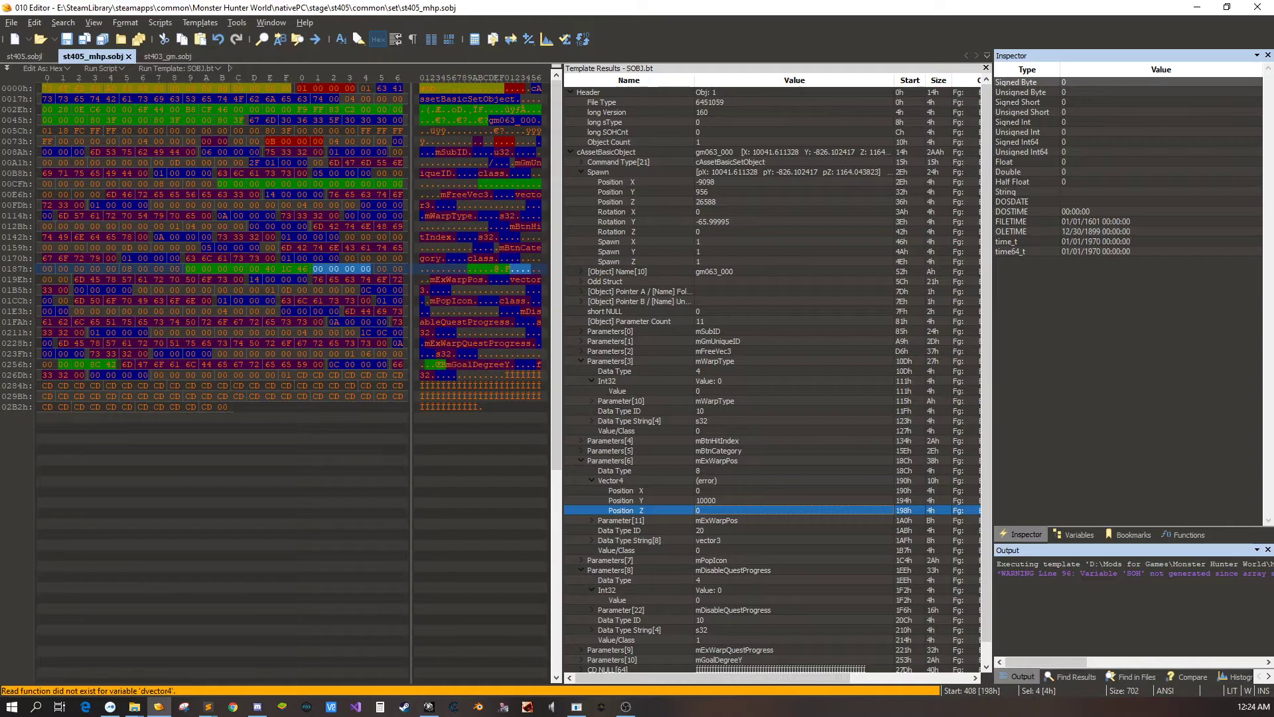
# - Switch to Monster Hunter World, dismiss the quest reward summary and walk to the quest board
pyautogui.hotkey('alt', 'Tab')
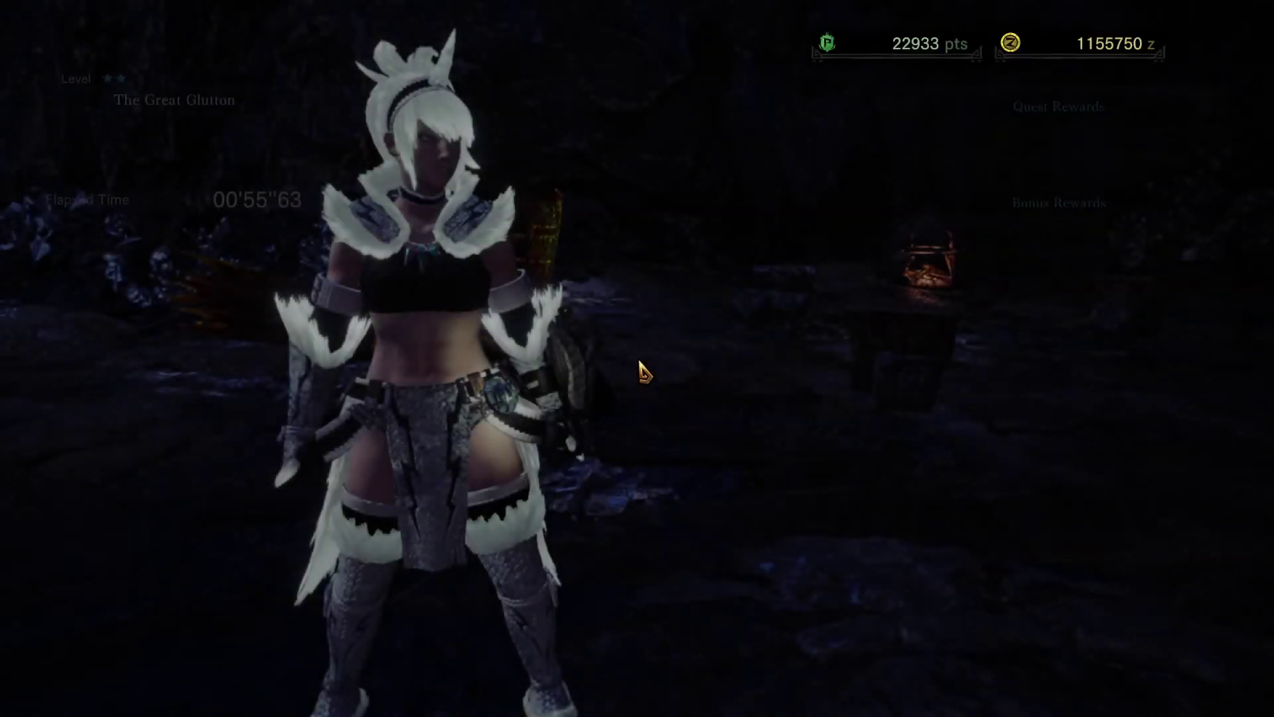
pyautogui.click(654, 375)
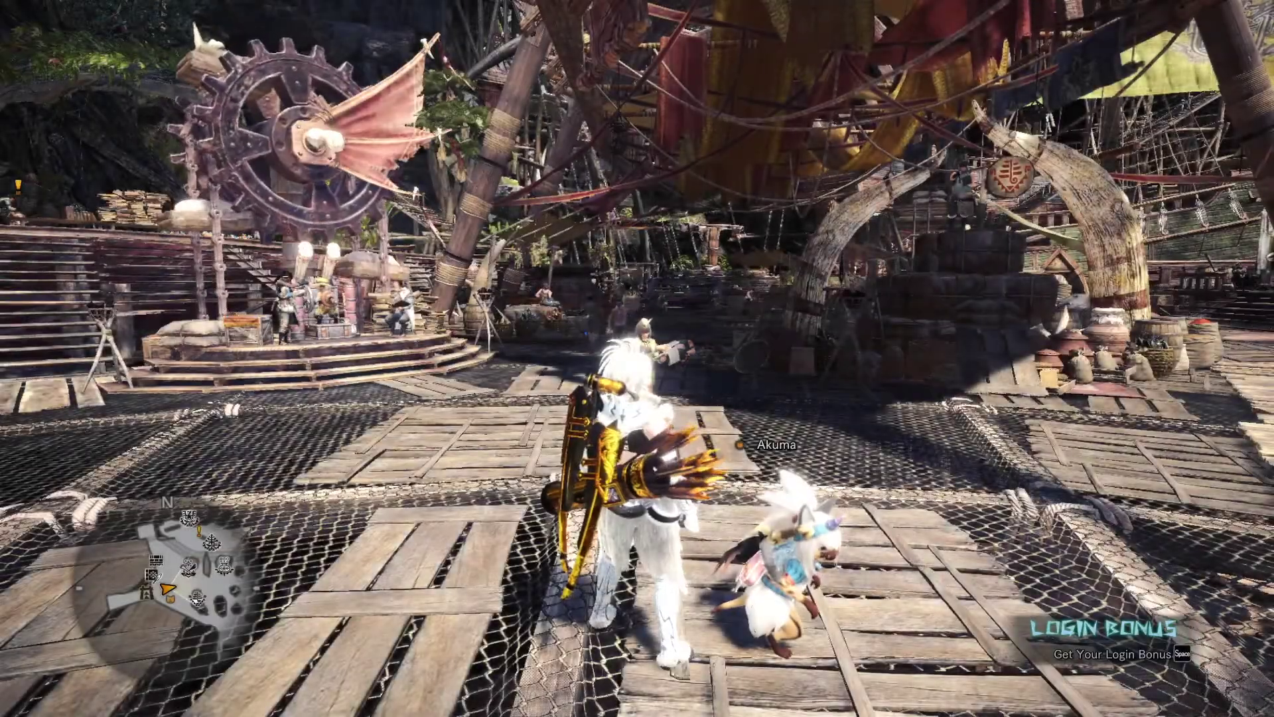
pyautogui.press('w')
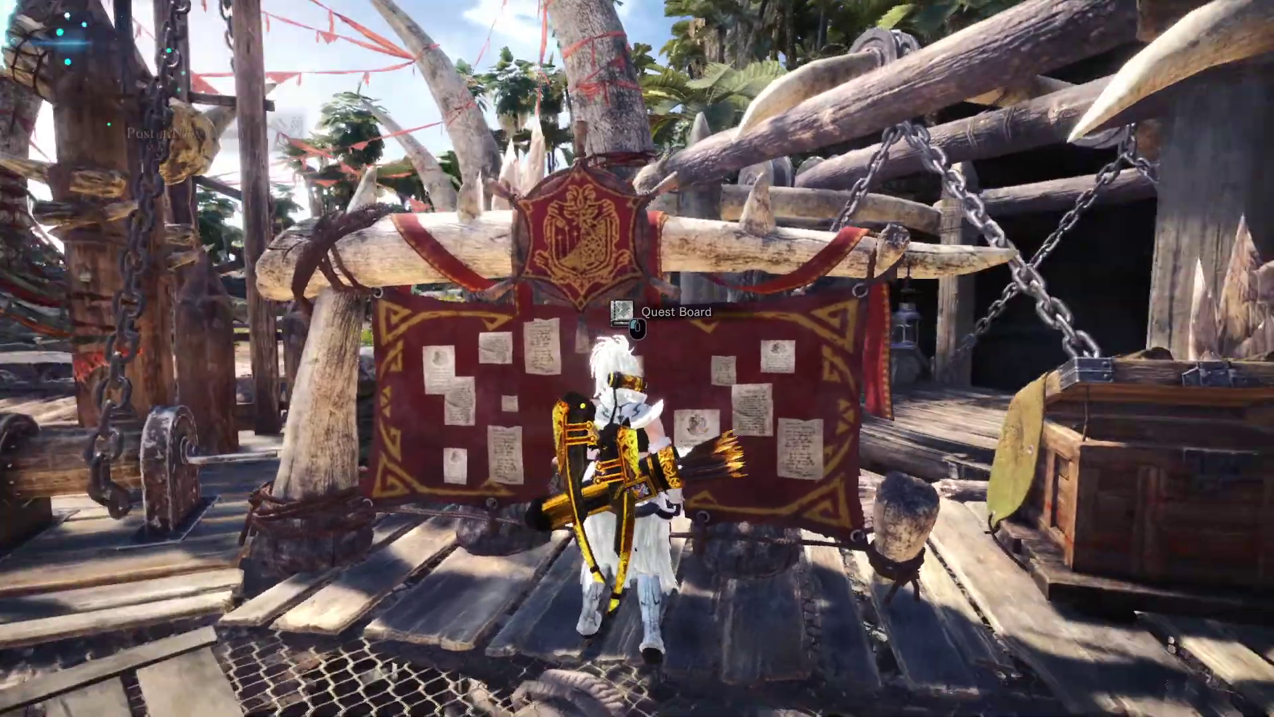
# - Post the optional two-star quest The Great Glutton and depart for the Confluence of Fates
pyautogui.click(637, 358)
pyautogui.press('space')
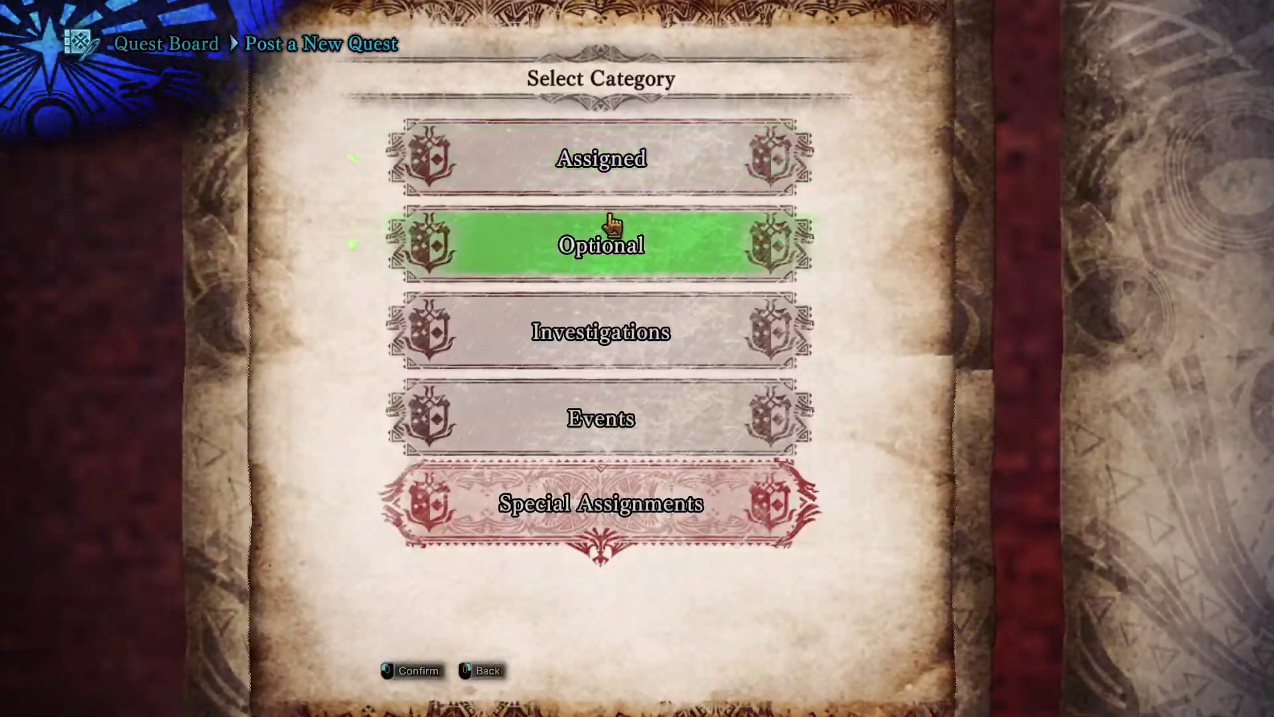
pyautogui.click(598, 218)
pyautogui.rightClick(600, 215)
pyautogui.click(612, 221)
pyautogui.rightClick(614, 221)
pyautogui.click(632, 226)
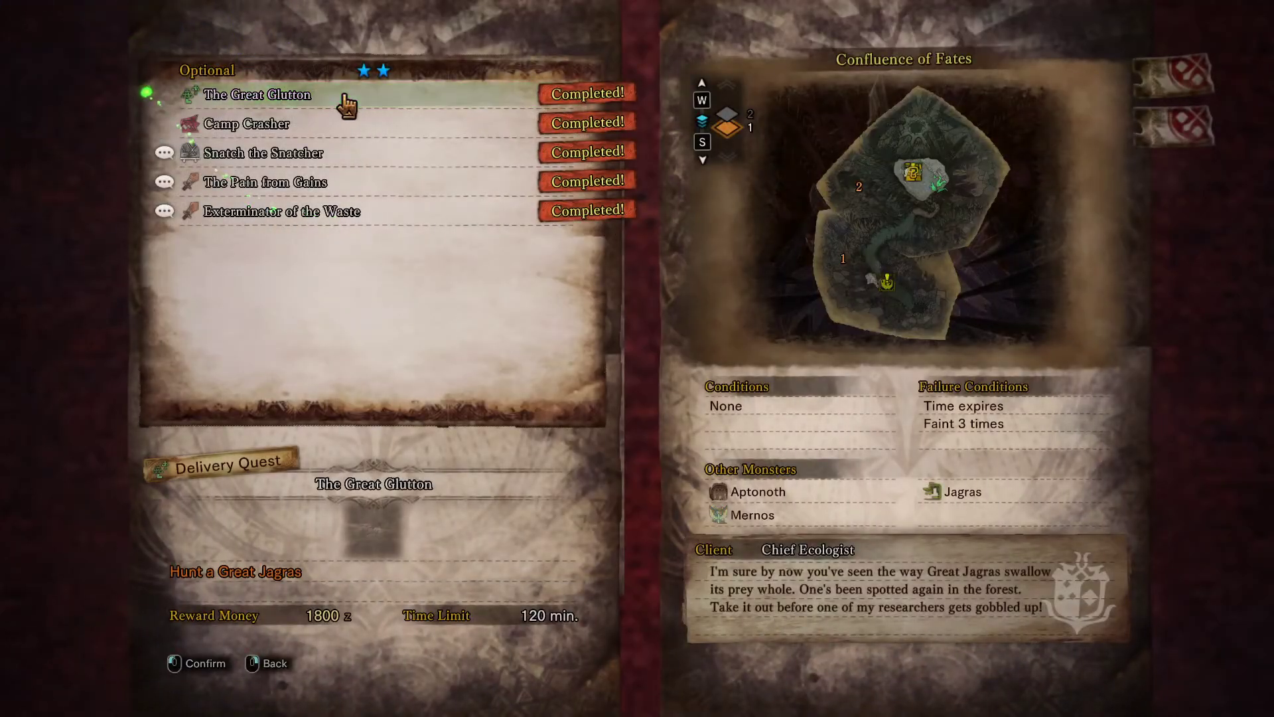
pyautogui.click(345, 103)
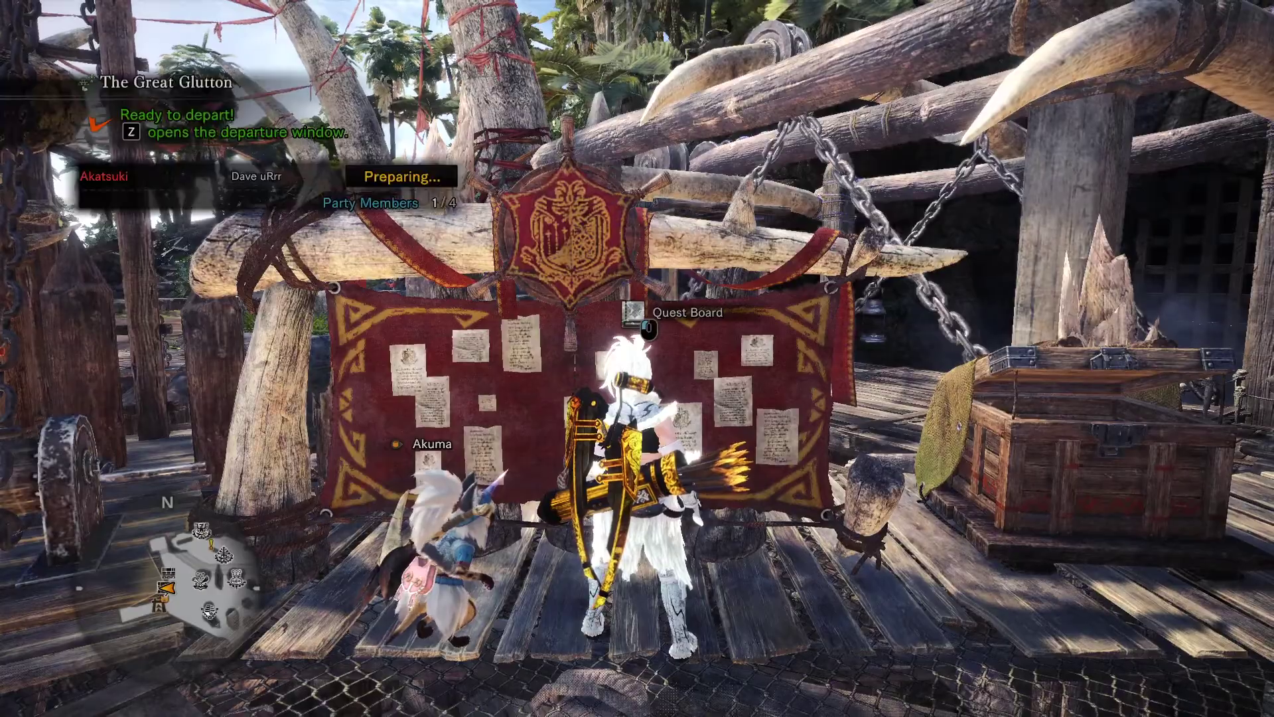
pyautogui.press('Return')
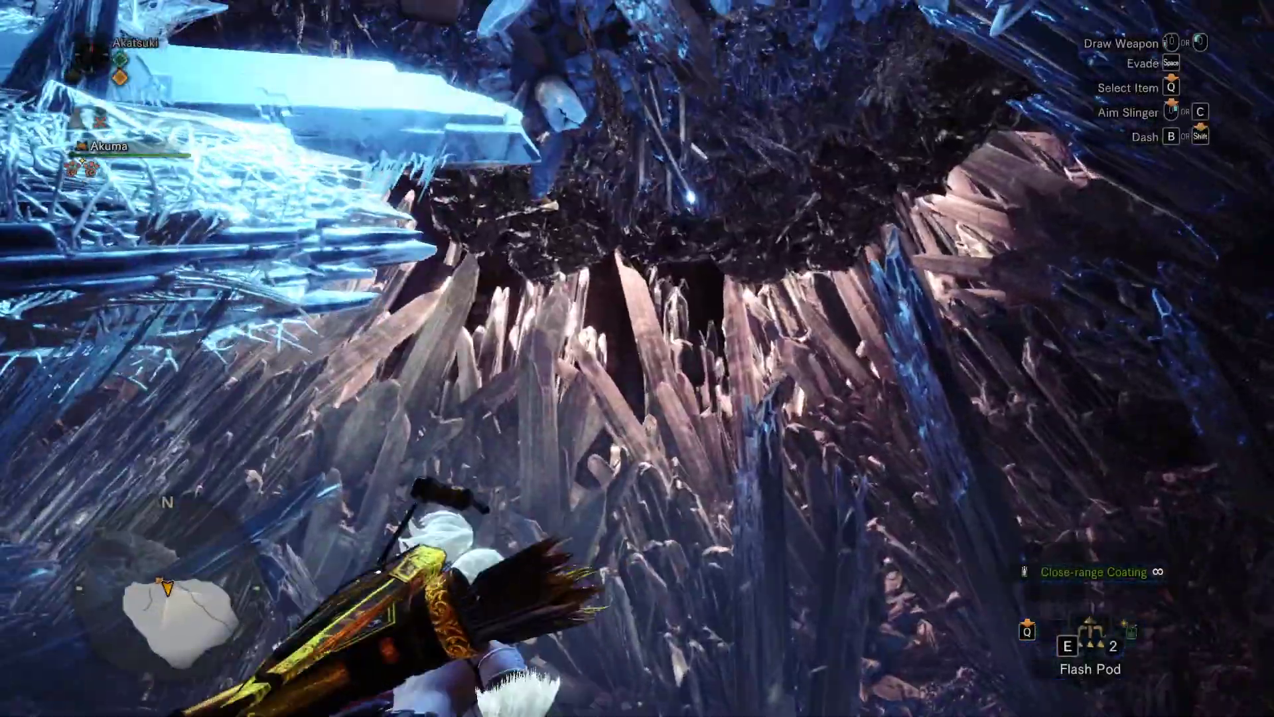
# - Walk the hunter around the crystal area and check the location on the Confluence of Fates map
pyautogui.press('w')
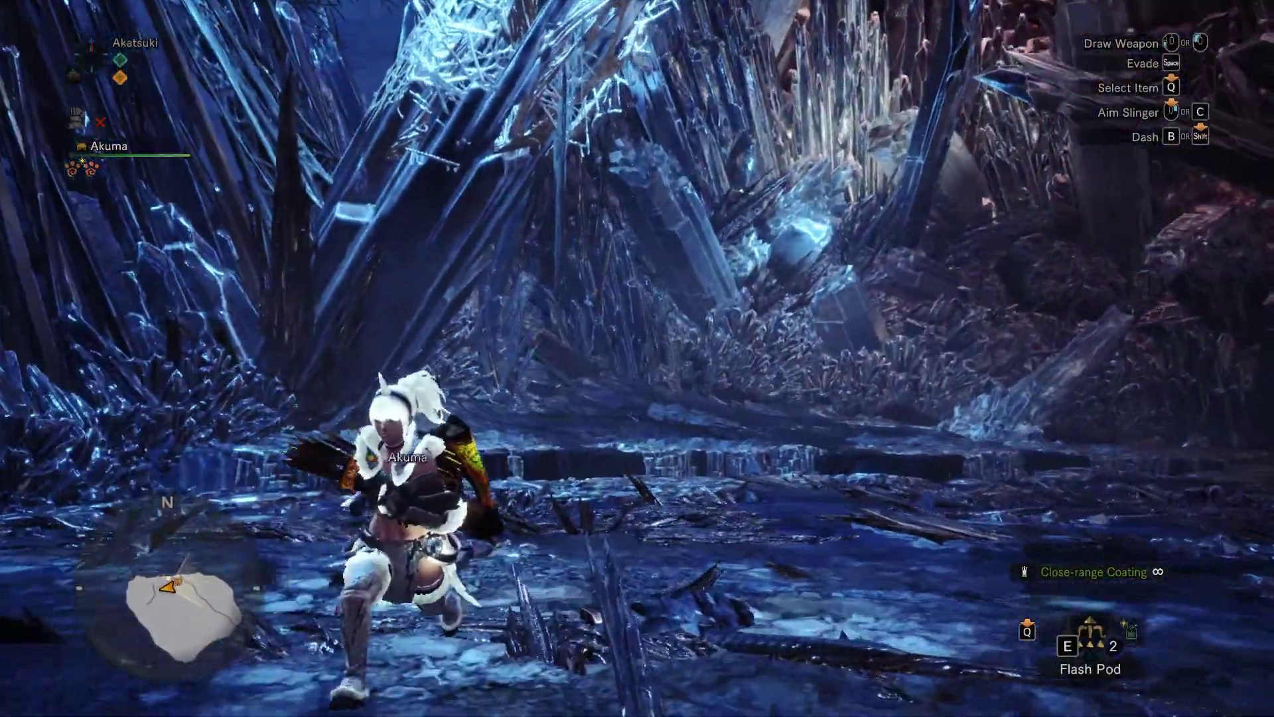
pyautogui.press('a')
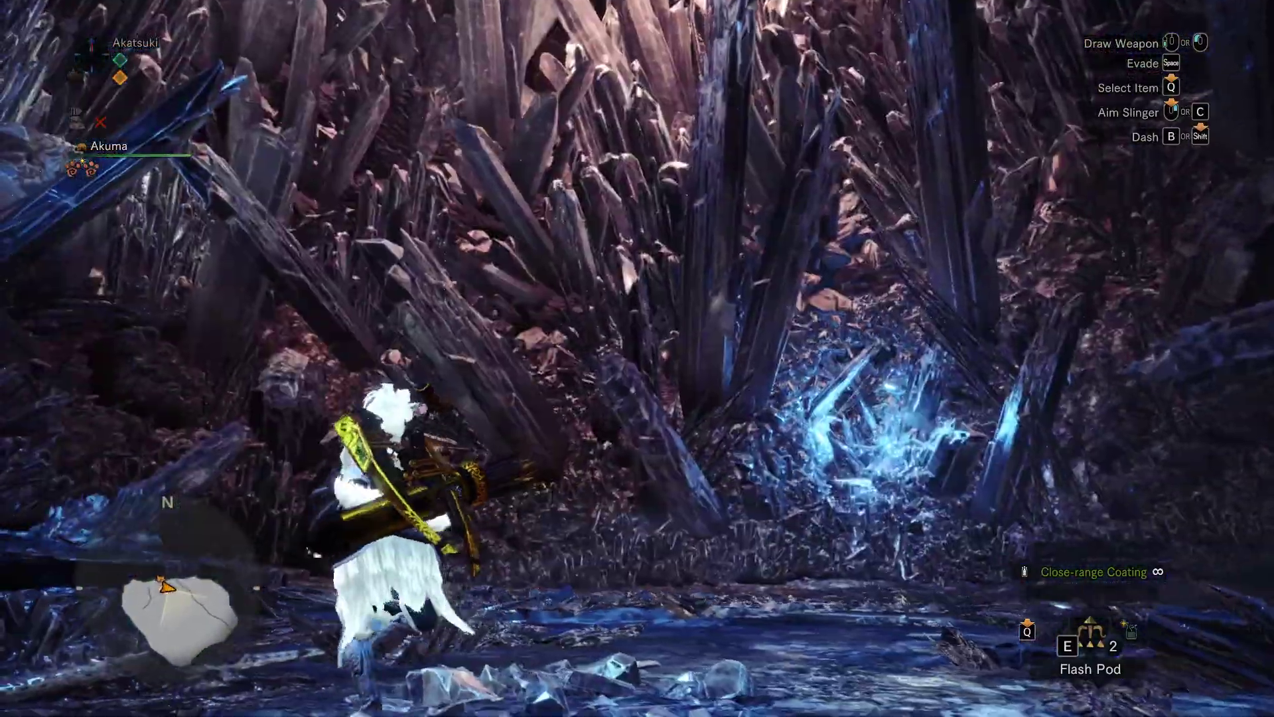
pyautogui.press('s')
pyautogui.press('w')
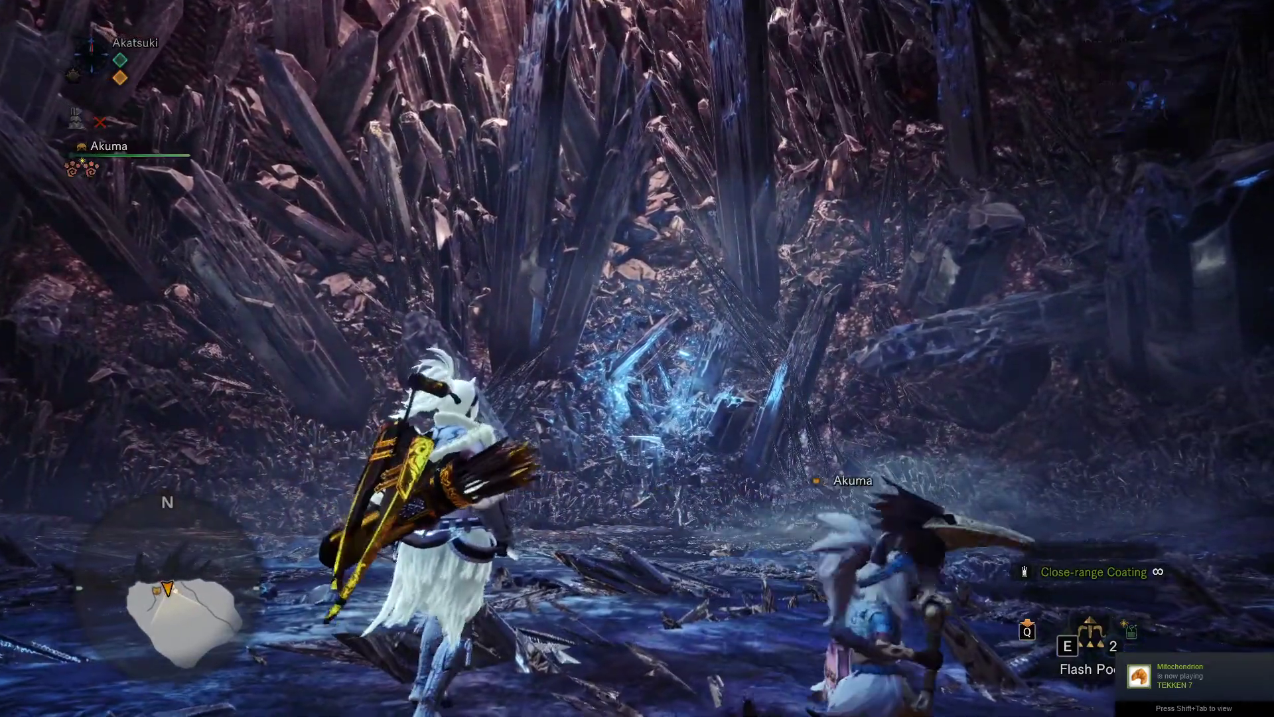
pyautogui.press('m')
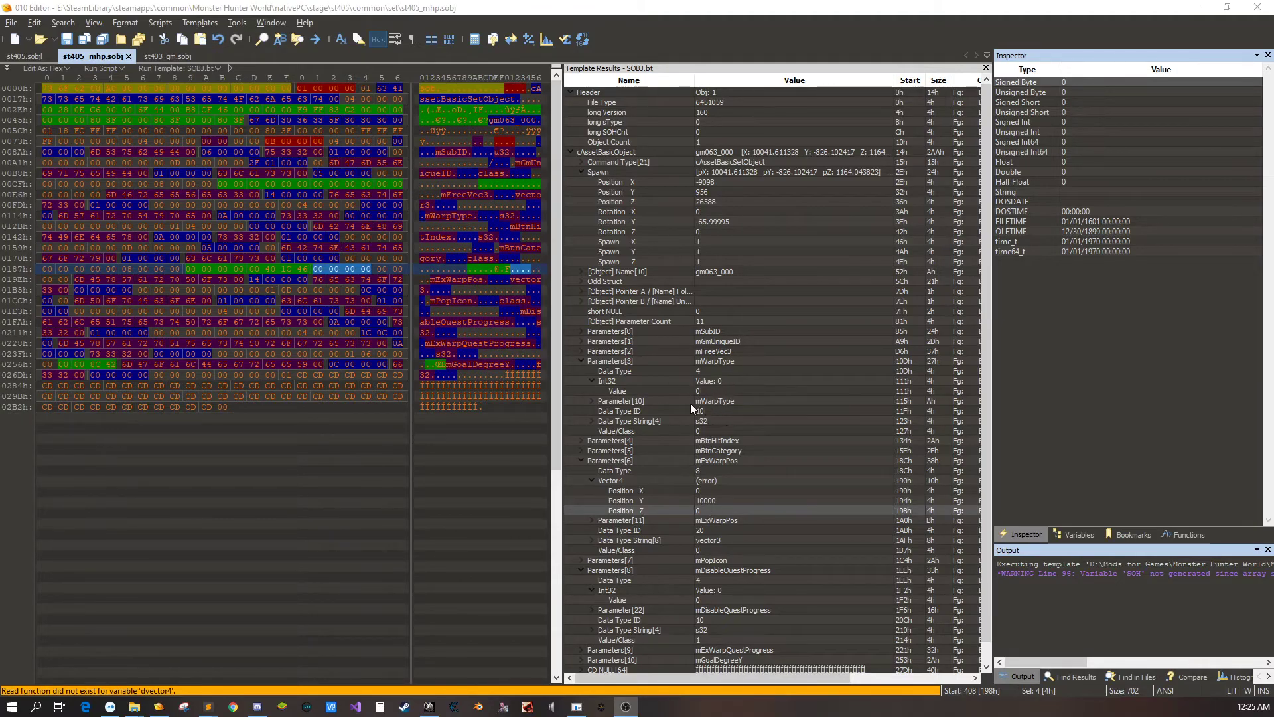
# - Open the mWarpType Int32 value for editing in 010 Editor, and return to the game with its map closed
pyautogui.doubleClick(710, 389)
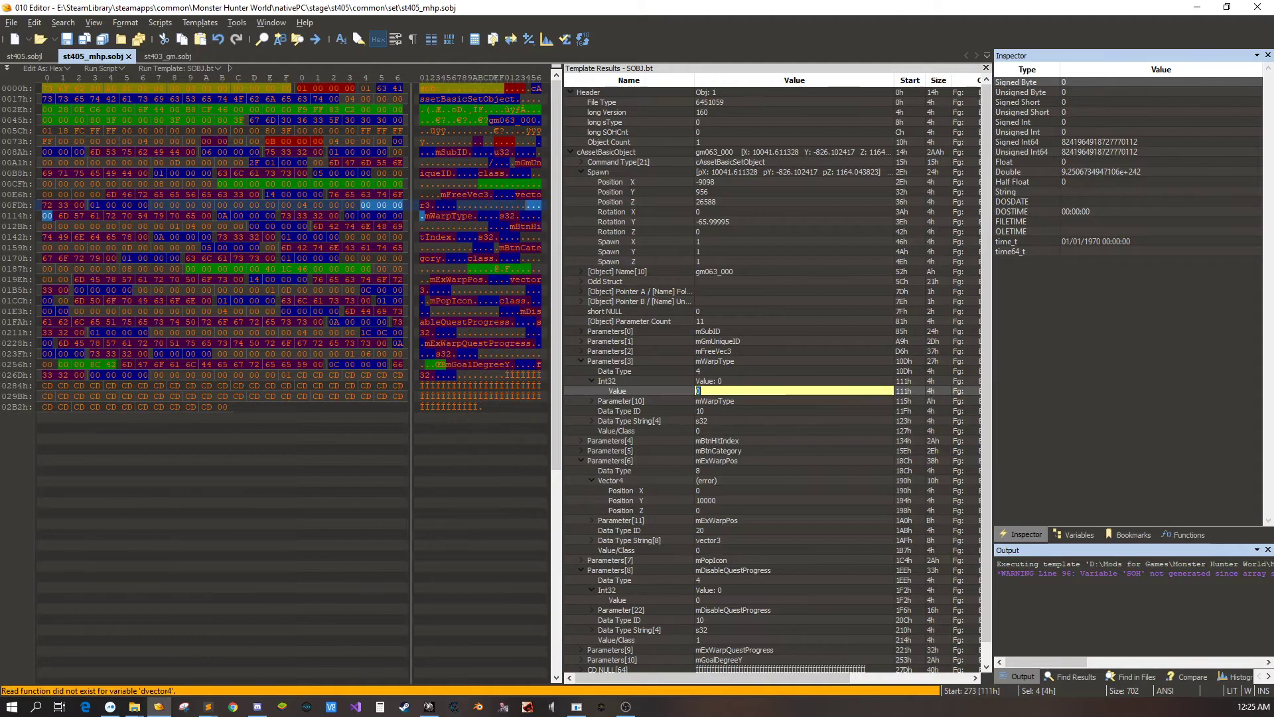
pyautogui.hotkey('alt', 'Tab')
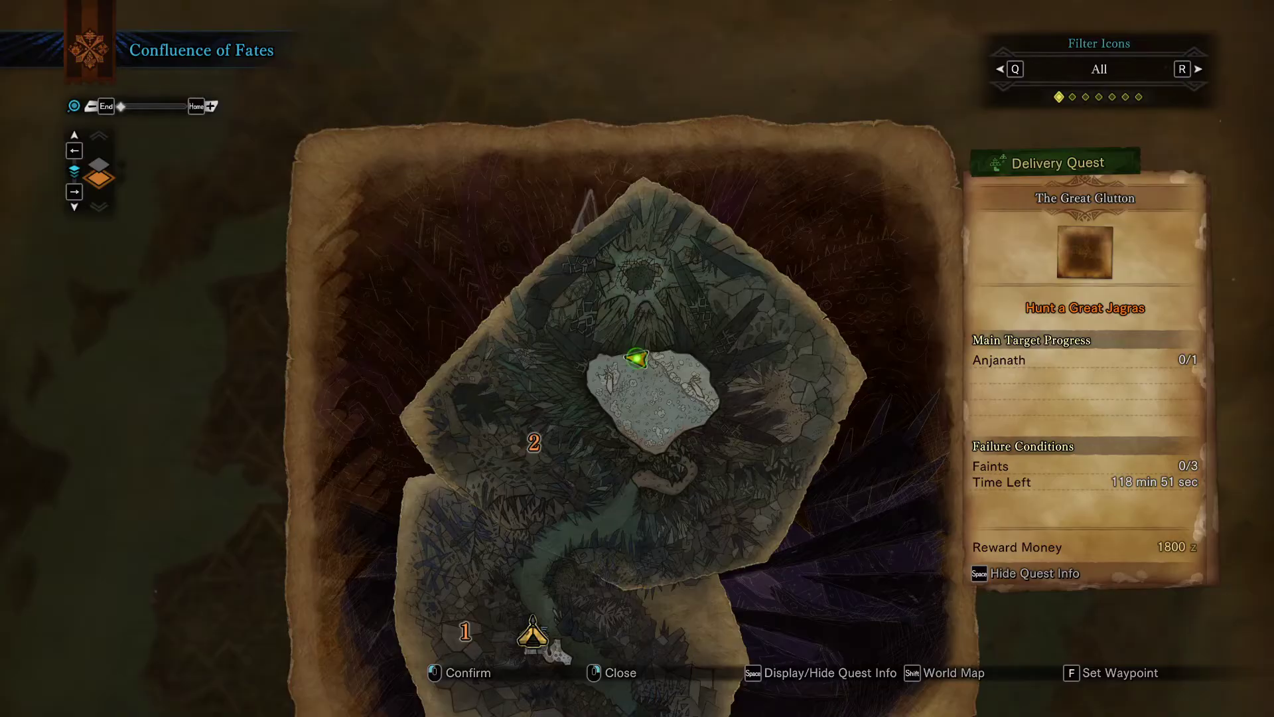
pyautogui.press('m')
# - Walk the hunter further through the crystal area and leave the quest through its reward summary
pyautogui.press('w')
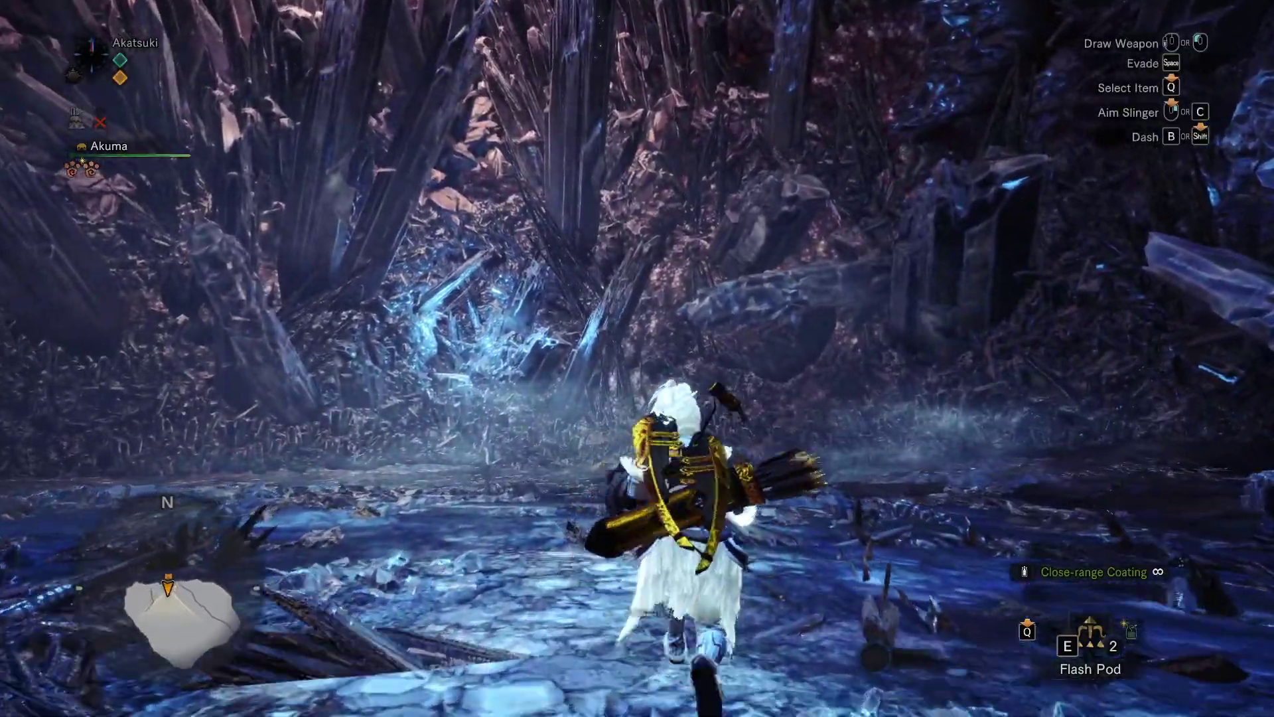
pyautogui.press('w')
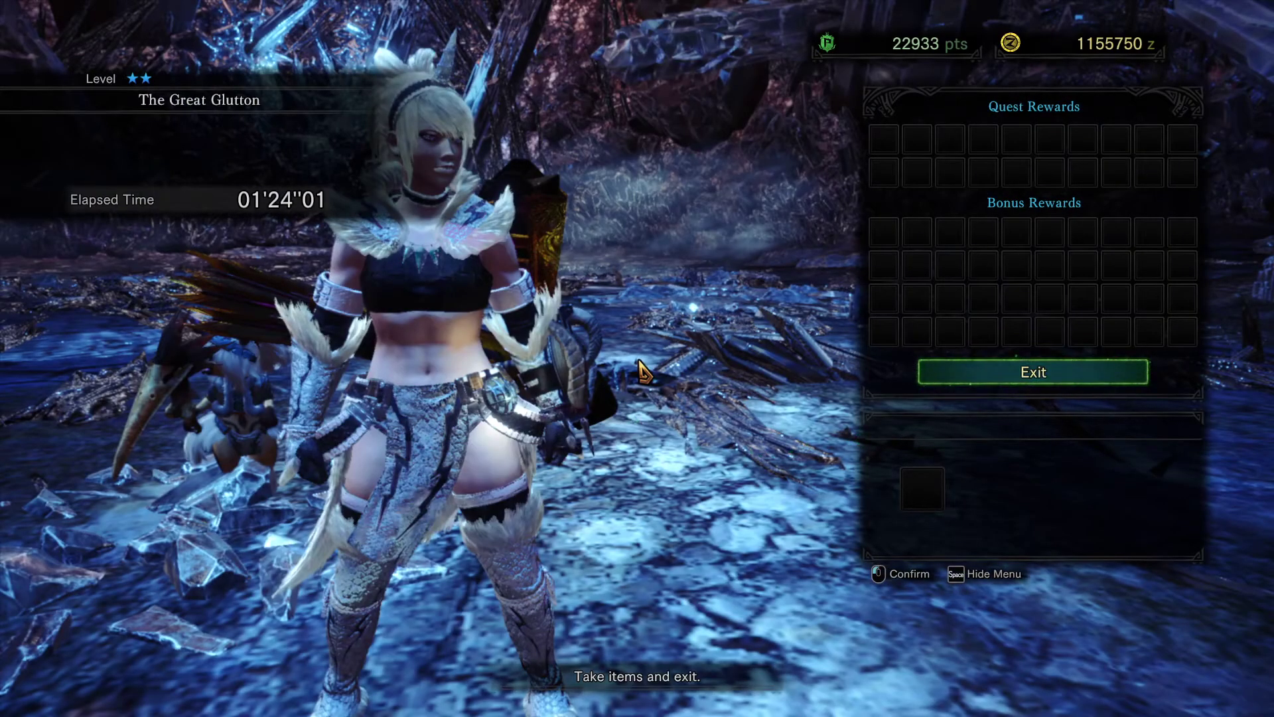
pyautogui.click(638, 361)
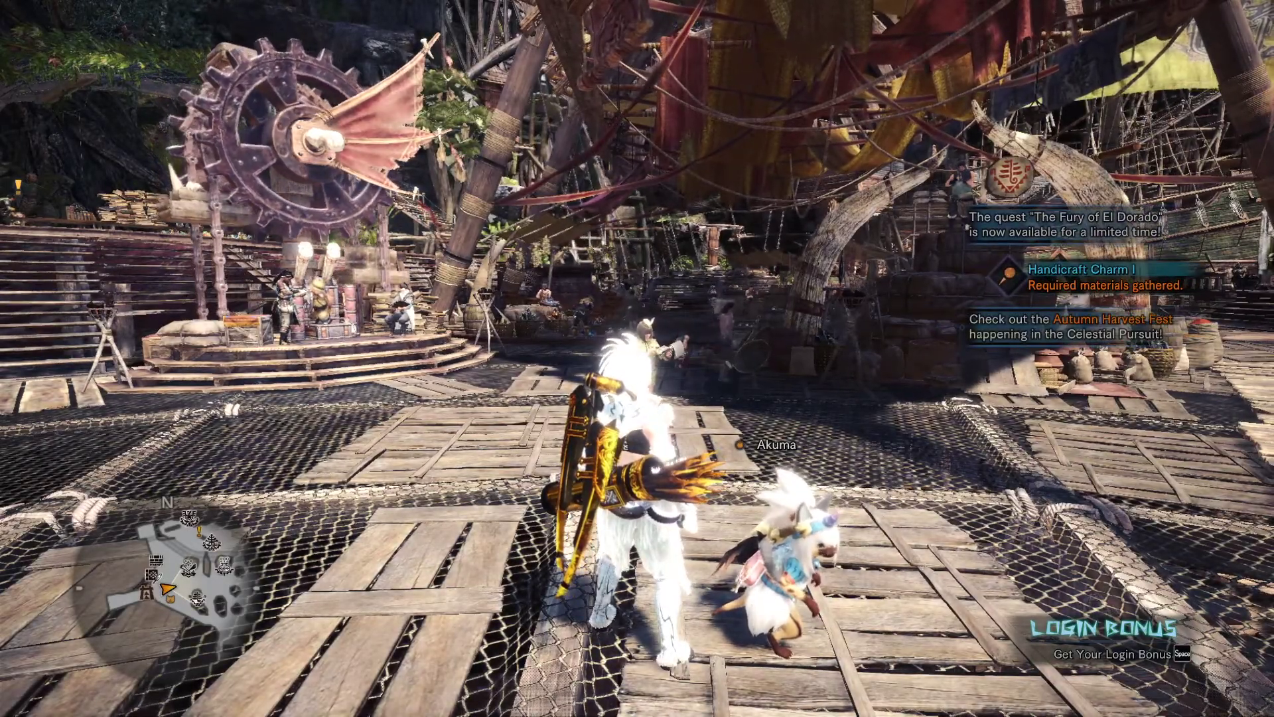
# - Accept the optional two-star quest The Great Glutton again at the quest board and depart to the camp
pyautogui.press('w')
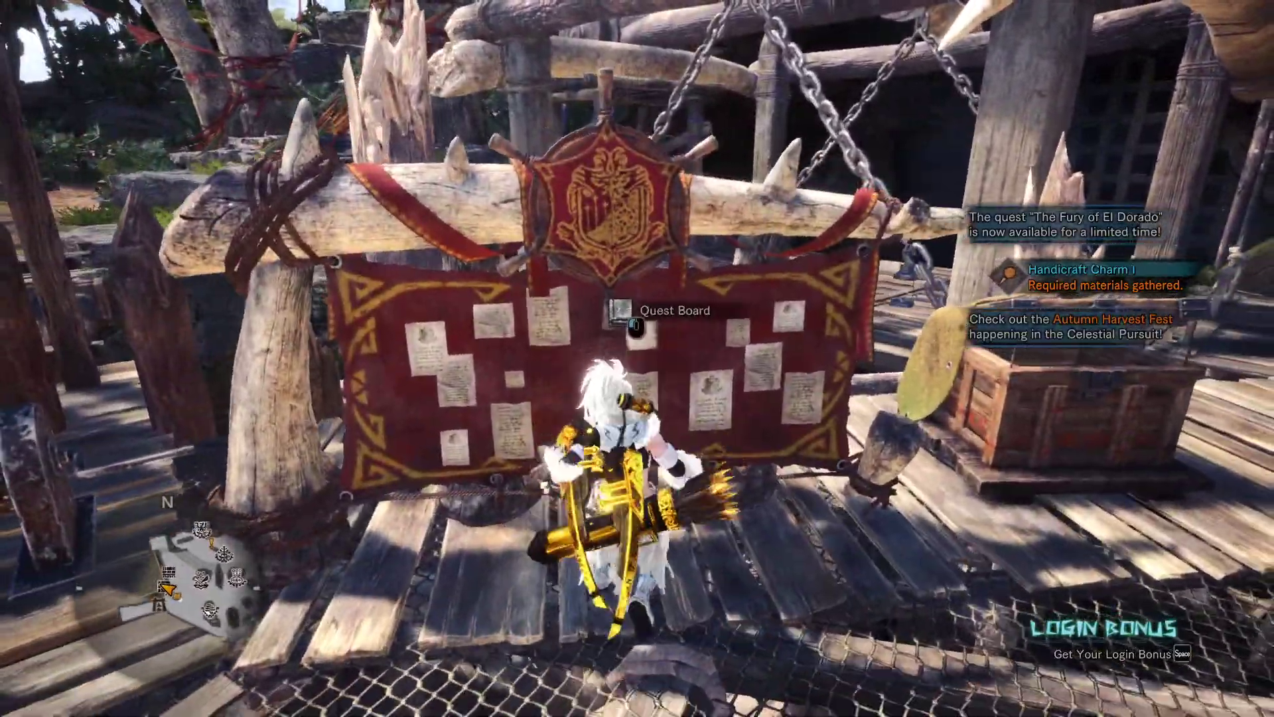
pyautogui.click(637, 293)
pyautogui.click(637, 293)
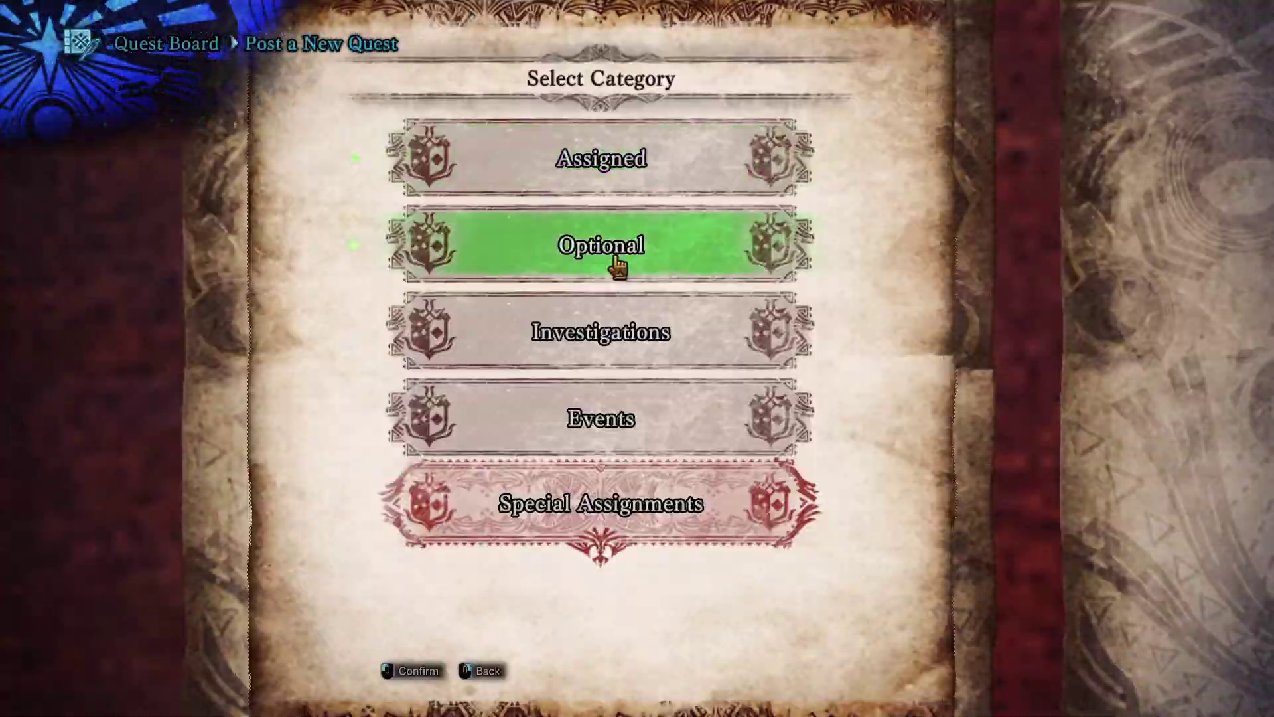
pyautogui.click(618, 265)
pyautogui.click(589, 236)
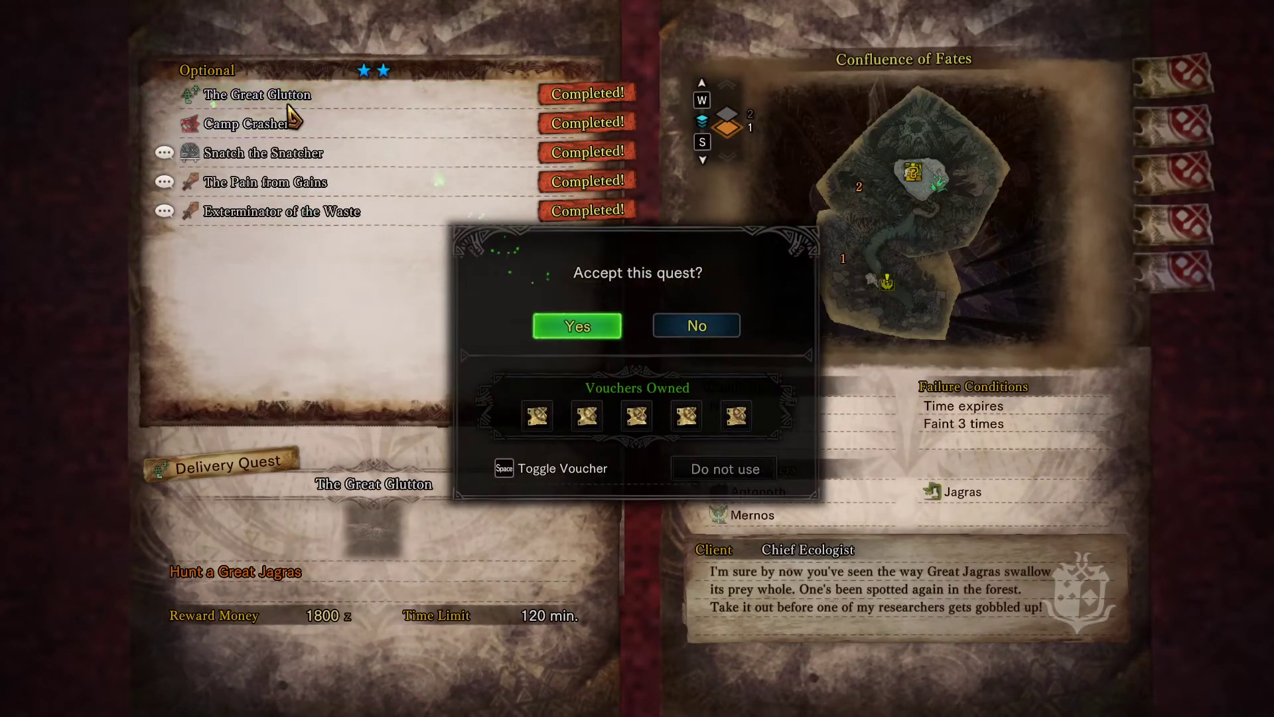
pyautogui.click(289, 108)
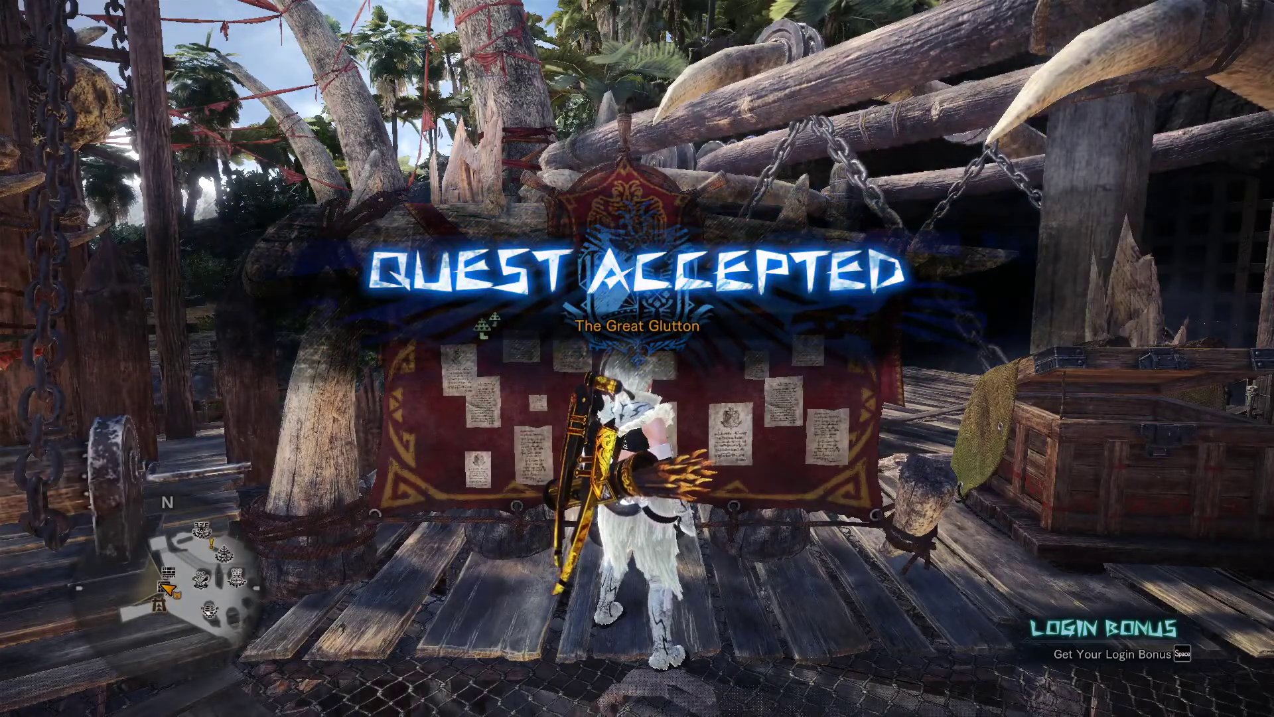
pyautogui.press('f')
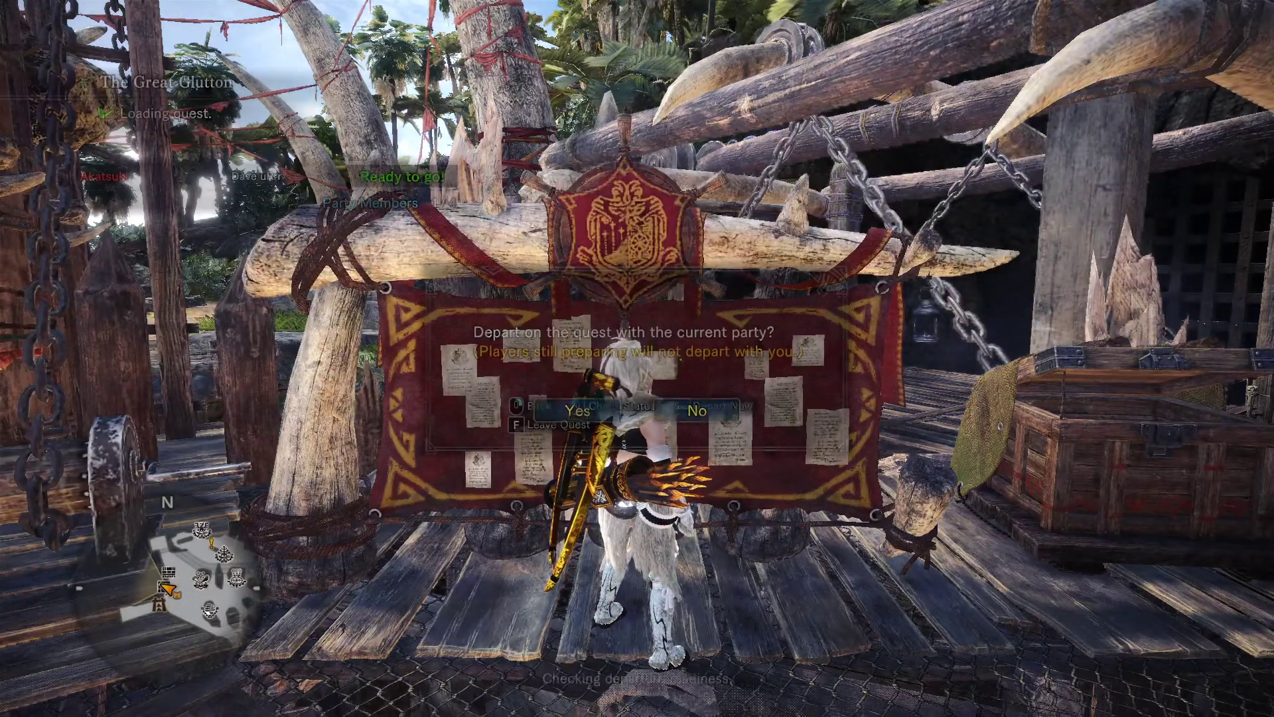
pyautogui.press('Return')
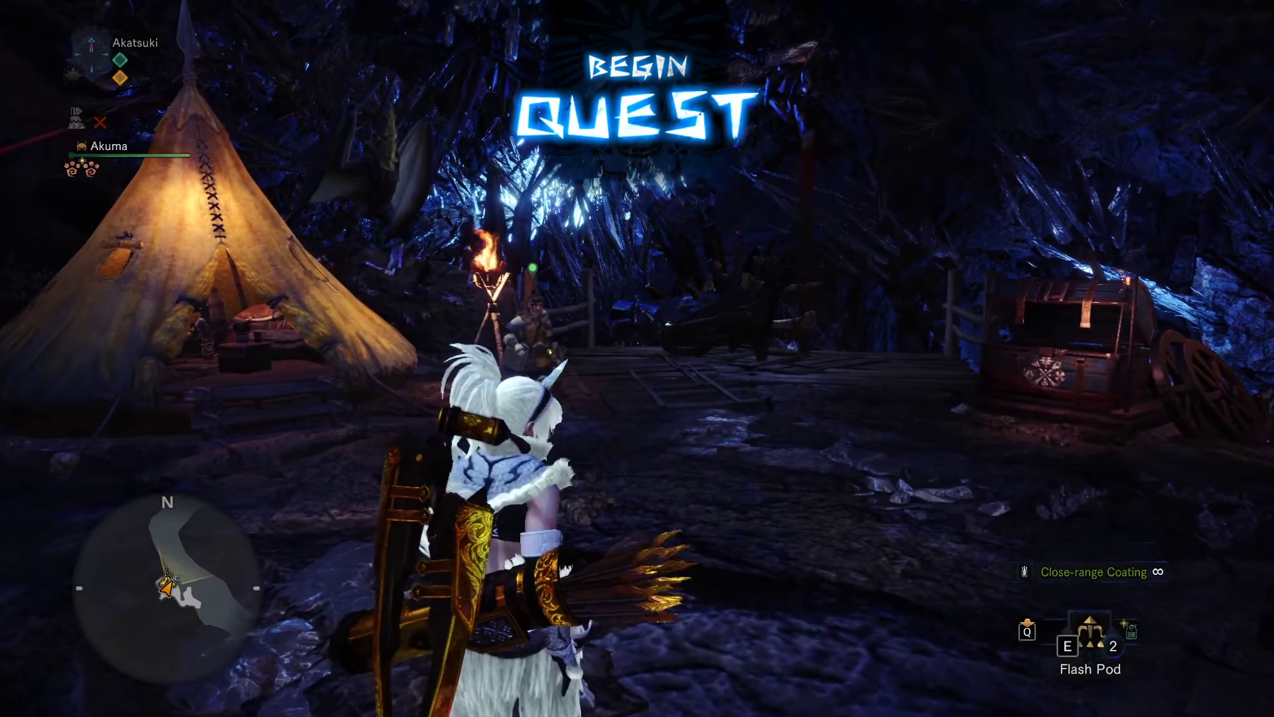
pyautogui.press('w')
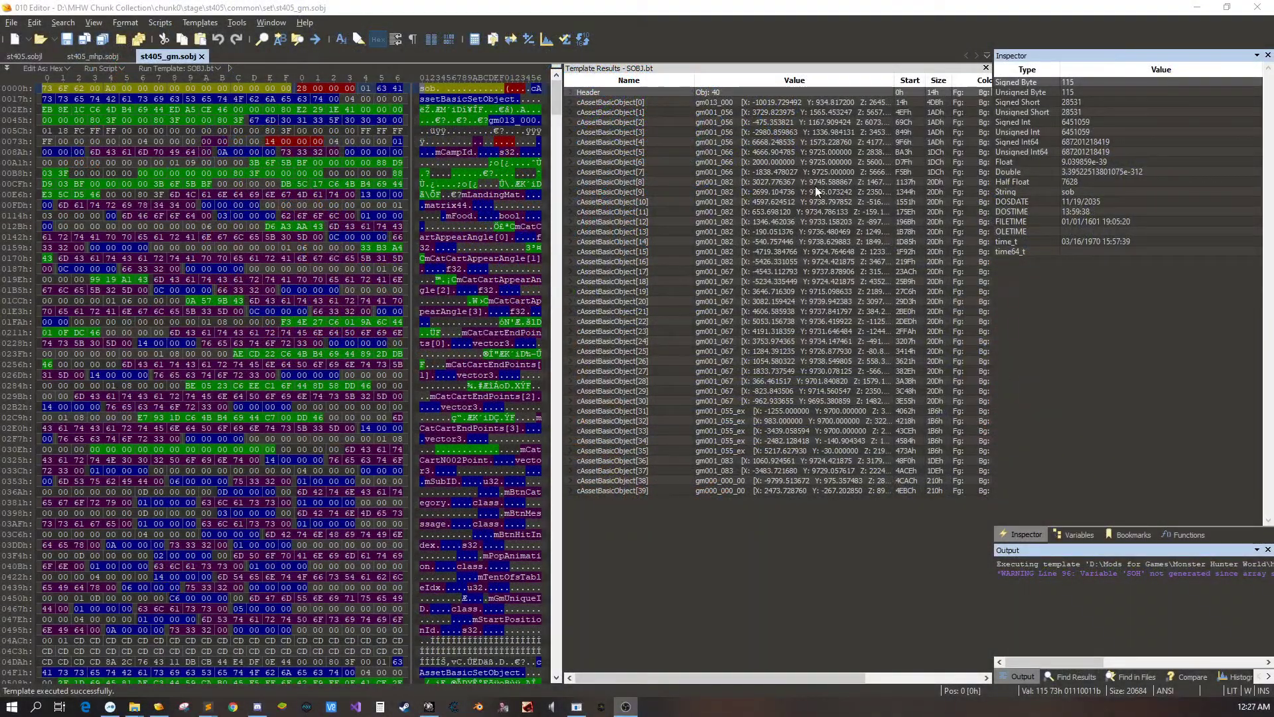
# - Switch to 010 Editor and examine the cAssetBasicObject entries in st405_gm.sobj, comparing their object names and coordinates
pyautogui.click(720, 103)
pyautogui.press('Down')
pyautogui.press('Down')
pyautogui.press('Down')
pyautogui.press('Down')
pyautogui.press('Down')
pyautogui.press('Down')
pyautogui.press('Down')
pyautogui.press('Down')
pyautogui.press('Down')
pyautogui.press('Down')
pyautogui.press('Down')
pyautogui.press('Down')
pyautogui.press('Down')
pyautogui.press('Down')
pyautogui.press('Down')
pyautogui.press('Down')
pyautogui.press('Down')
pyautogui.press('Down')
pyautogui.press('Down')
pyautogui.press('Down')
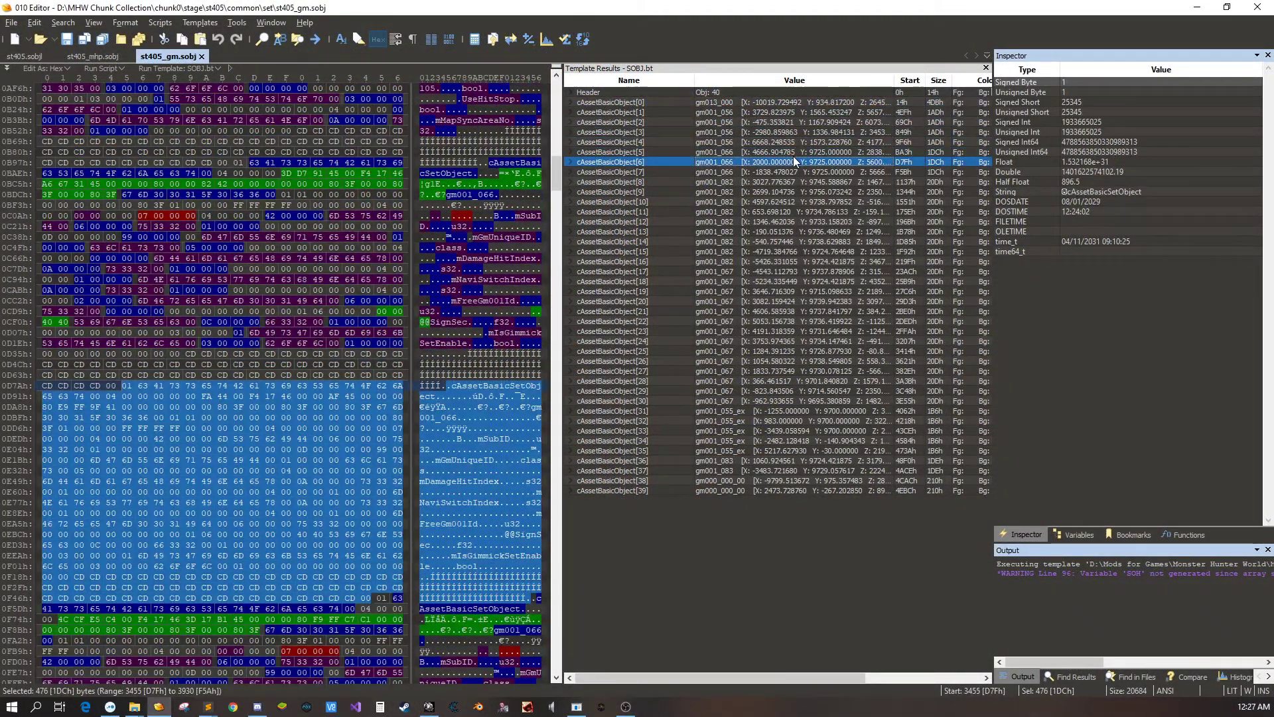
pyautogui.press('Down')
pyautogui.press('Down')
pyautogui.press('Down')
pyautogui.press('Down')
pyautogui.press('Down')
pyautogui.press('Down')
pyautogui.press('Down')
pyautogui.press('Down')
pyautogui.press('Down')
pyautogui.press('Down')
pyautogui.press('Down')
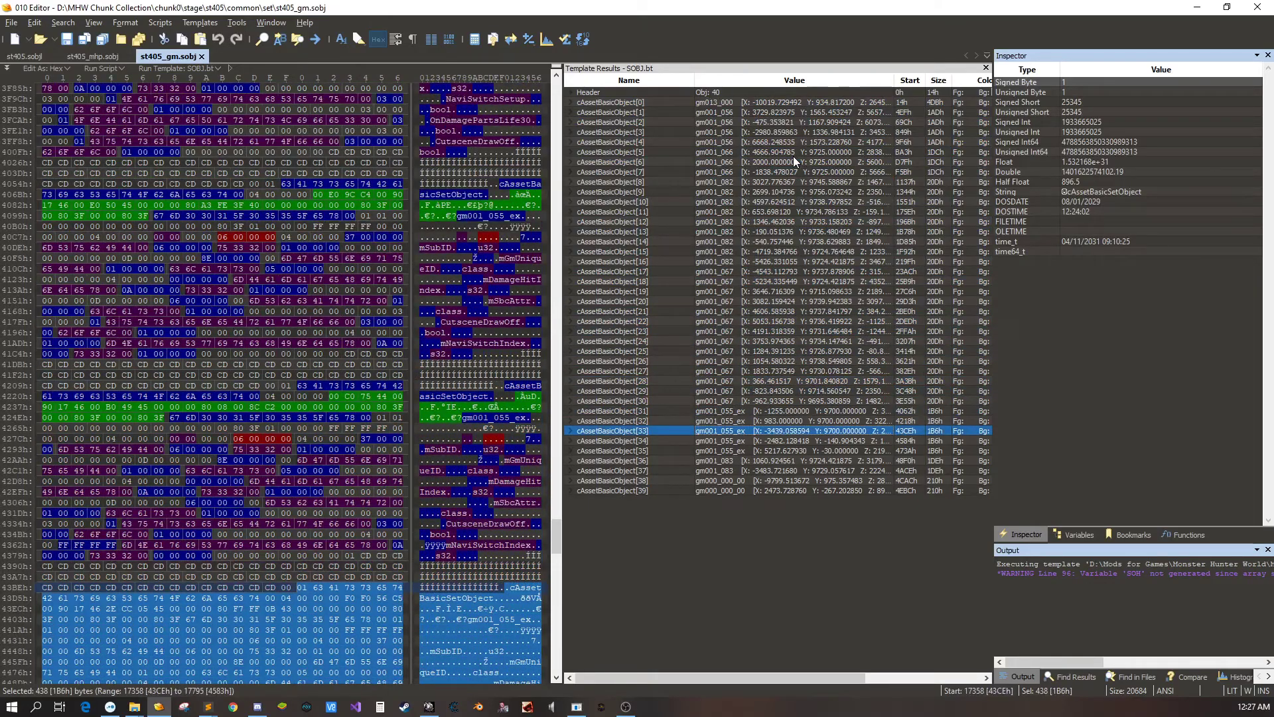
pyautogui.press('Up')
pyautogui.press('Up')
pyautogui.press('Up')
pyautogui.press('Up')
pyautogui.press('Up')
pyautogui.press('Up')
pyautogui.press('Up')
pyautogui.press('Up')
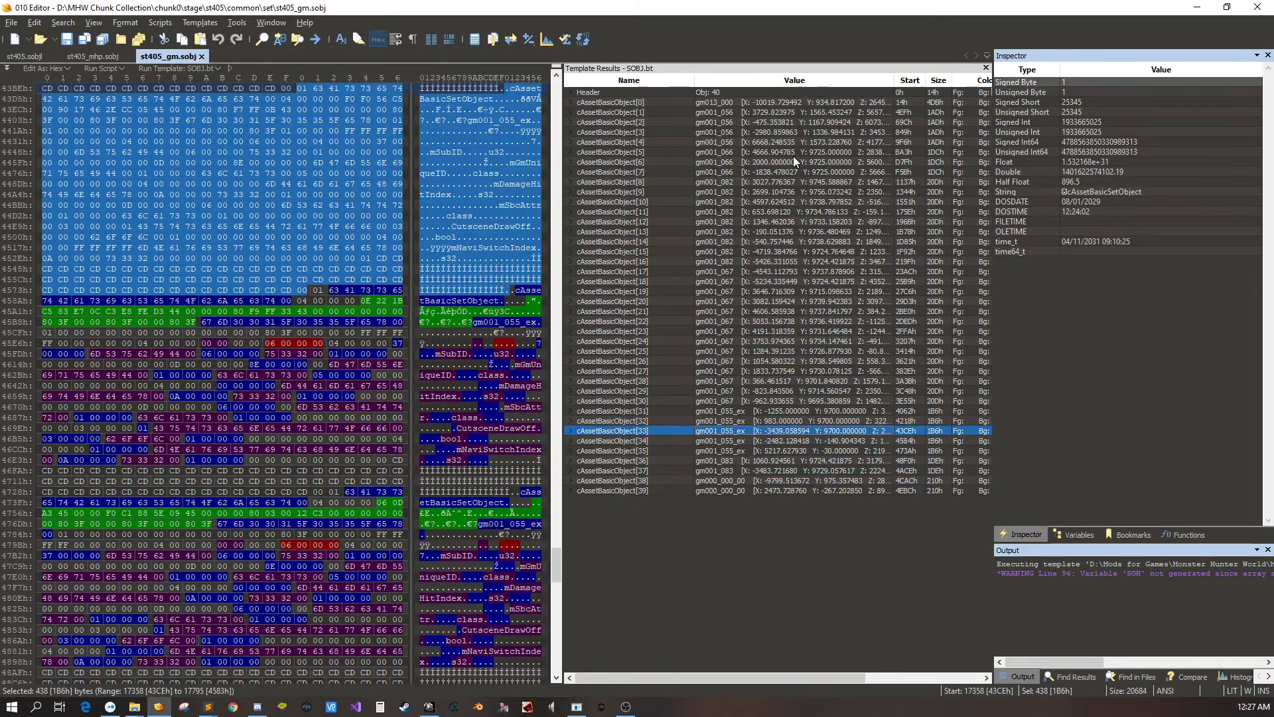
# - Go back through the gm001_055_ex, gm001_067, gm001_082 and gm001_056 entries of st405_gm.sobj, comparing where each object type is placed
pyautogui.press('Up')
pyautogui.press('Up')
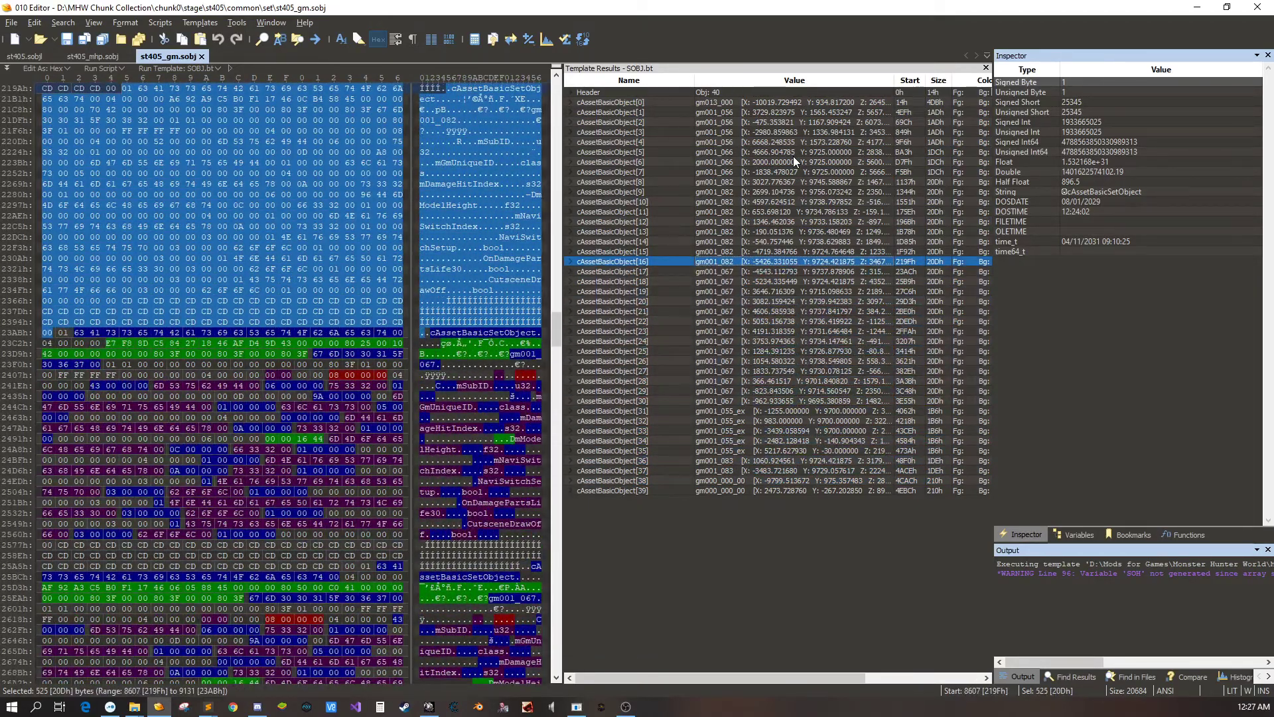
pyautogui.press('Down')
pyautogui.press('Down')
pyautogui.press('Down')
pyautogui.press('Down')
pyautogui.press('Down')
pyautogui.press('Down')
pyautogui.press('Down')
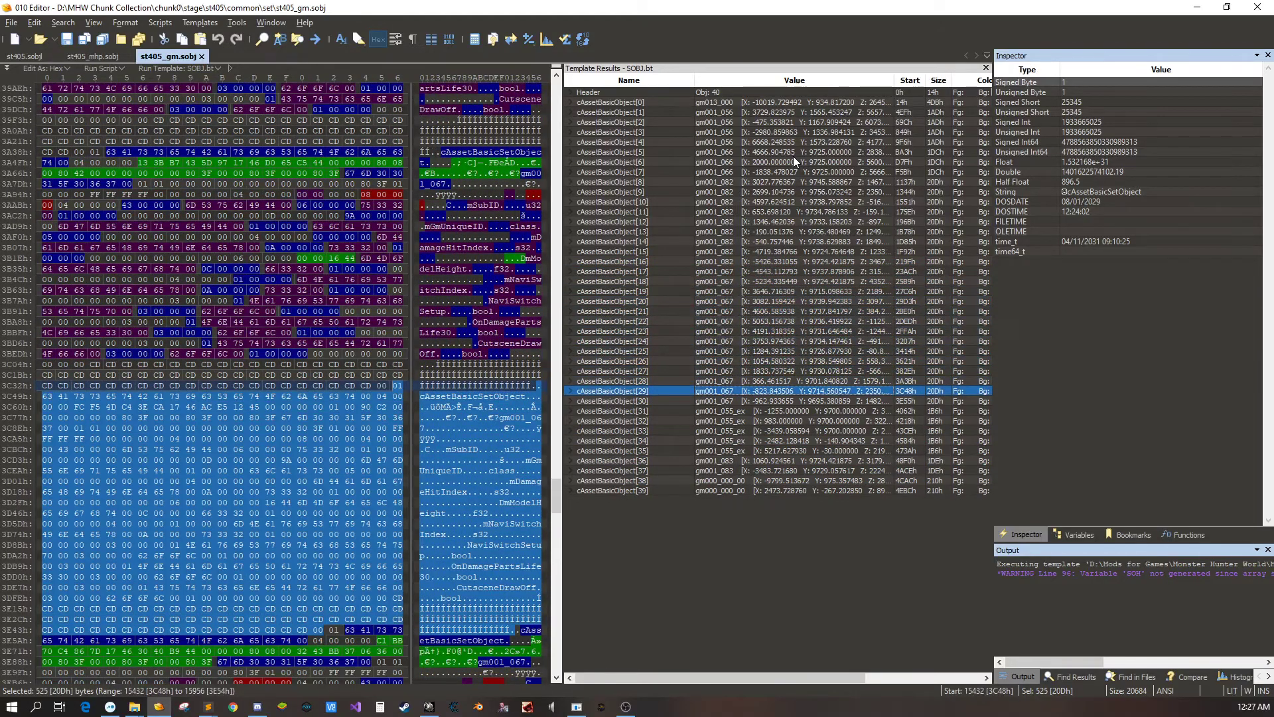
pyautogui.press('Up')
pyautogui.press('Up')
pyautogui.press('Up')
pyautogui.press('Up')
pyautogui.press('Up')
pyautogui.press('Up')
pyautogui.press('Up')
pyautogui.press('Up')
pyautogui.press('Up')
pyautogui.press('Up')
pyautogui.press('Up')
pyautogui.press('Up')
pyautogui.press('Up')
pyautogui.press('Up')
pyautogui.press('Up')
pyautogui.press('Up')
pyautogui.press('Up')
pyautogui.press('Up')
pyautogui.press('Up')
pyautogui.press('Up')
pyautogui.press('Up')
pyautogui.press('Up')
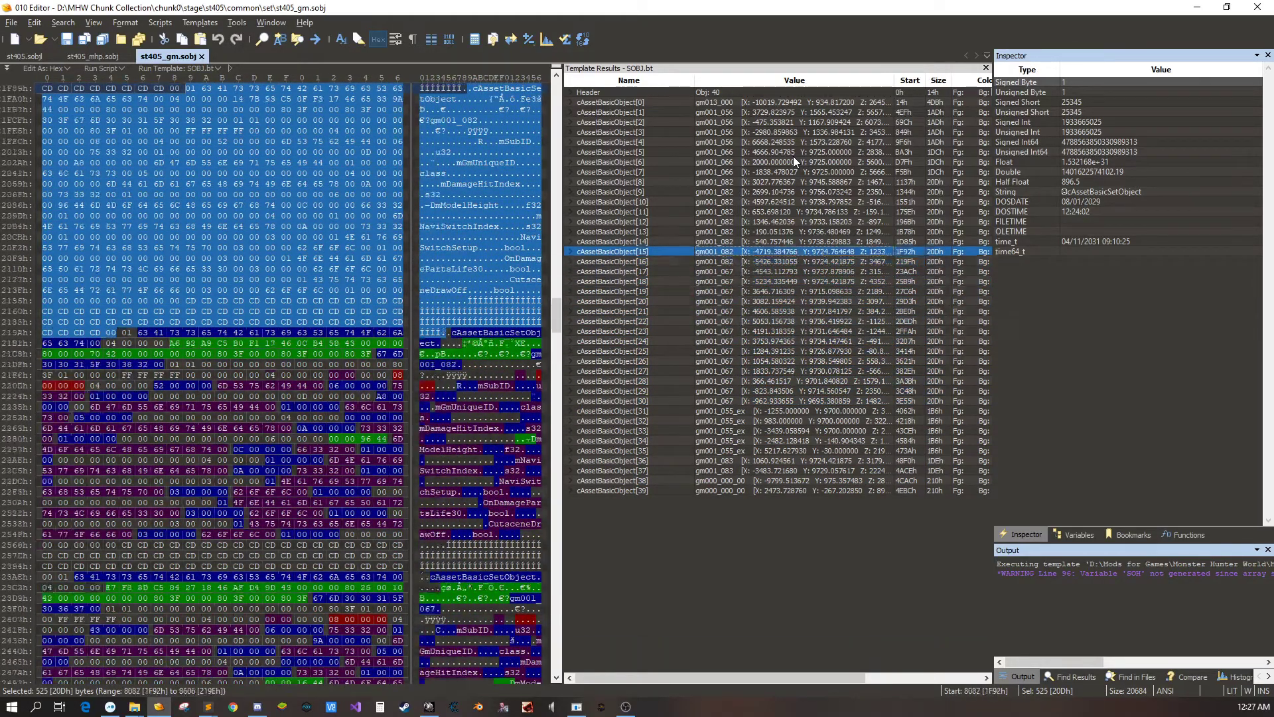
pyautogui.press('Up')
pyautogui.press('Up')
pyautogui.press('Up')
pyautogui.press('Up')
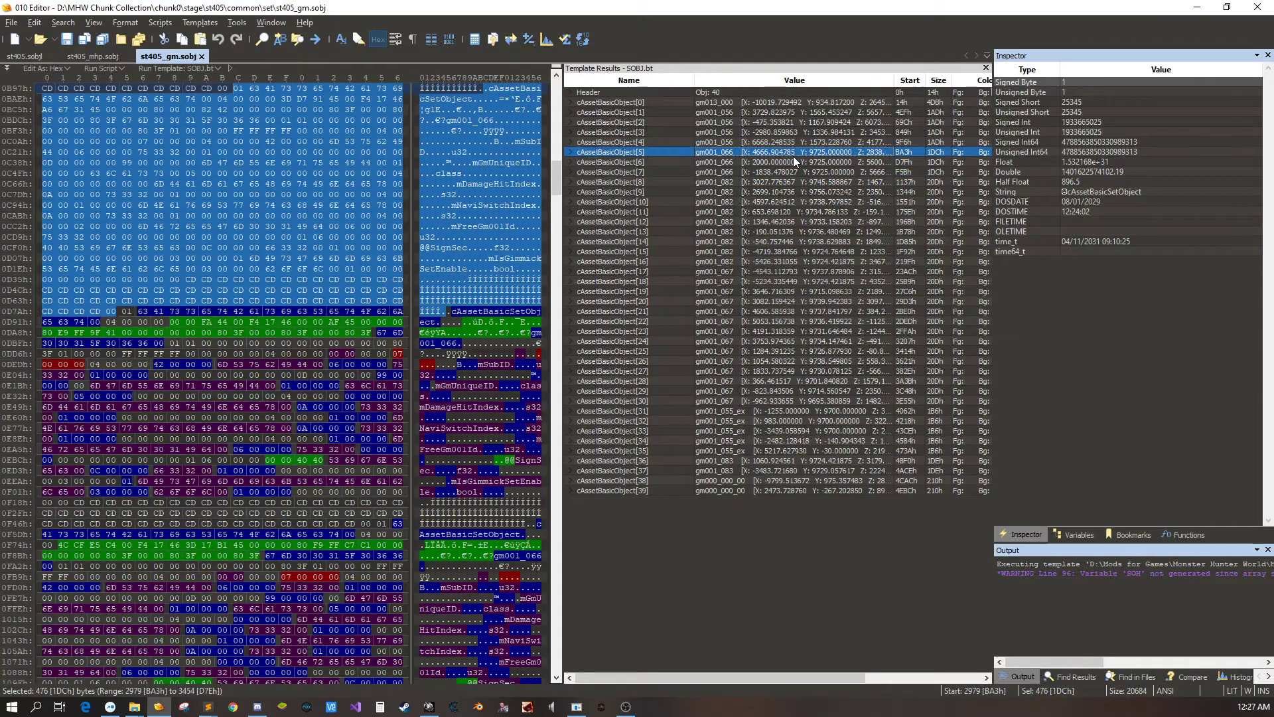
pyautogui.press('Up')
pyautogui.press('Up')
pyautogui.press('Up')
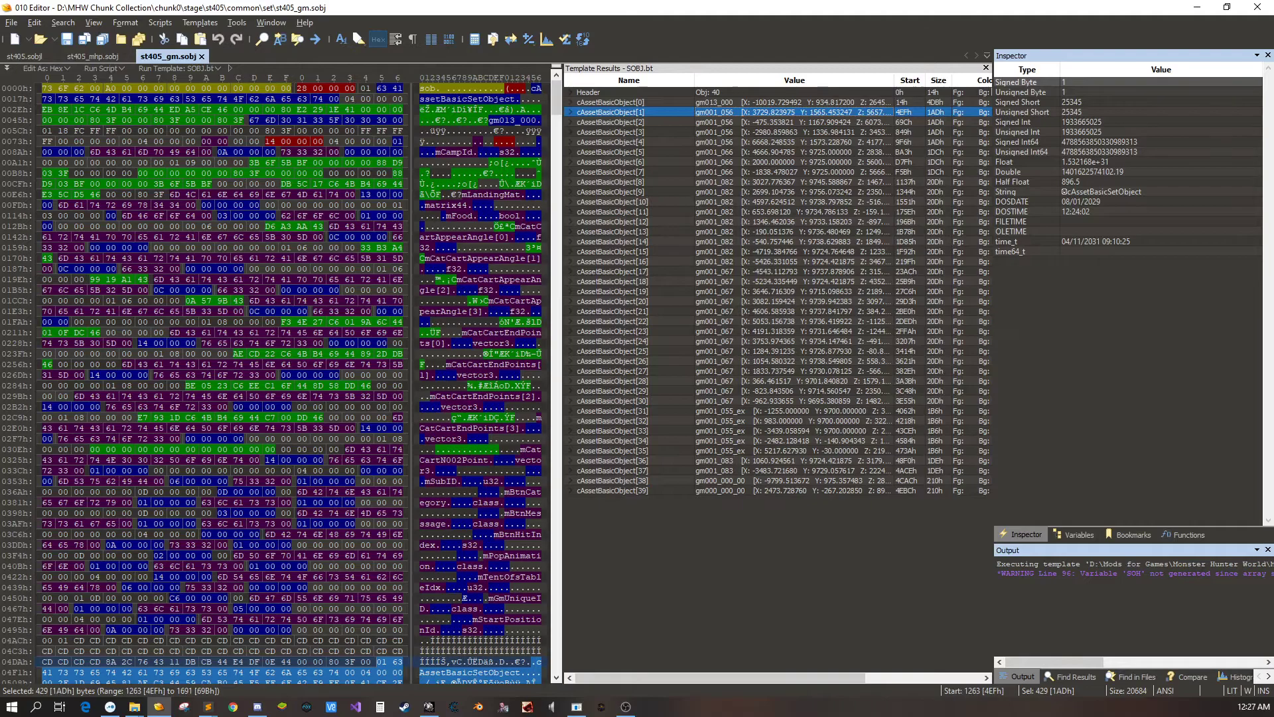
# - Switch to Monster Hunter World and run the hunter from the camp into the glowing crystal area
pyautogui.hotkey('alt', 'Tab')
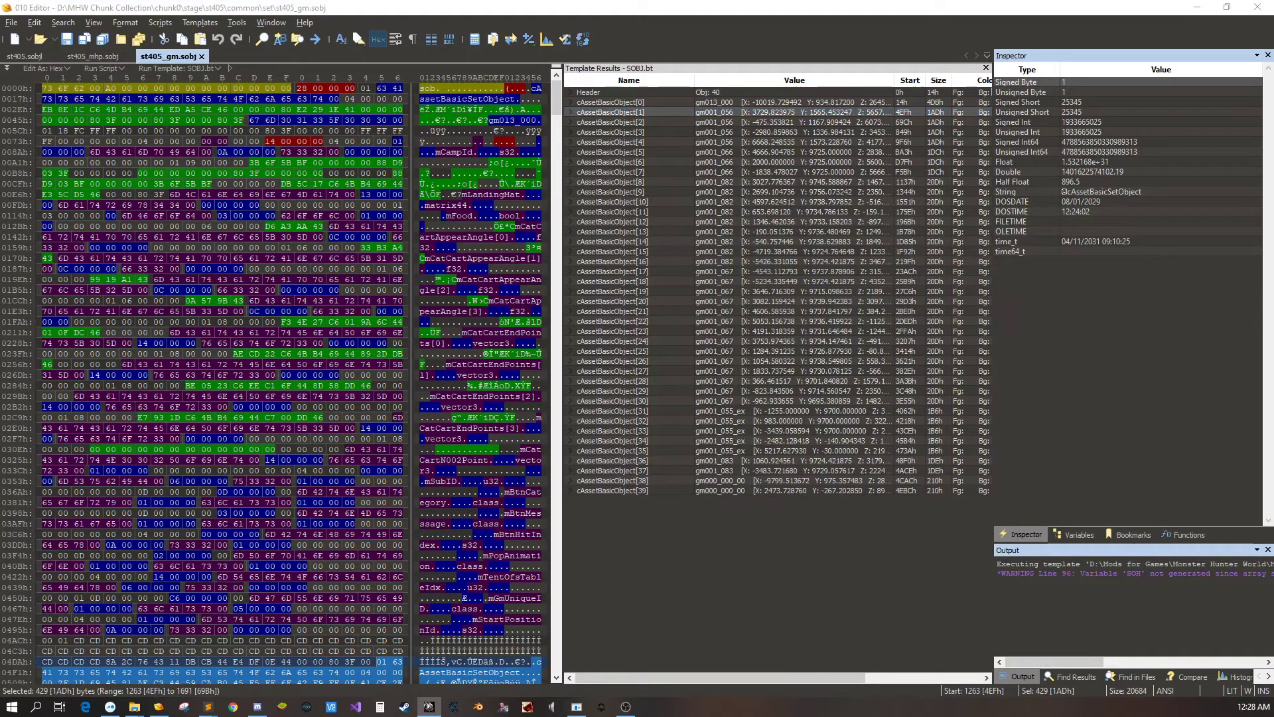
pyautogui.hotkey('alt', 'Tab')
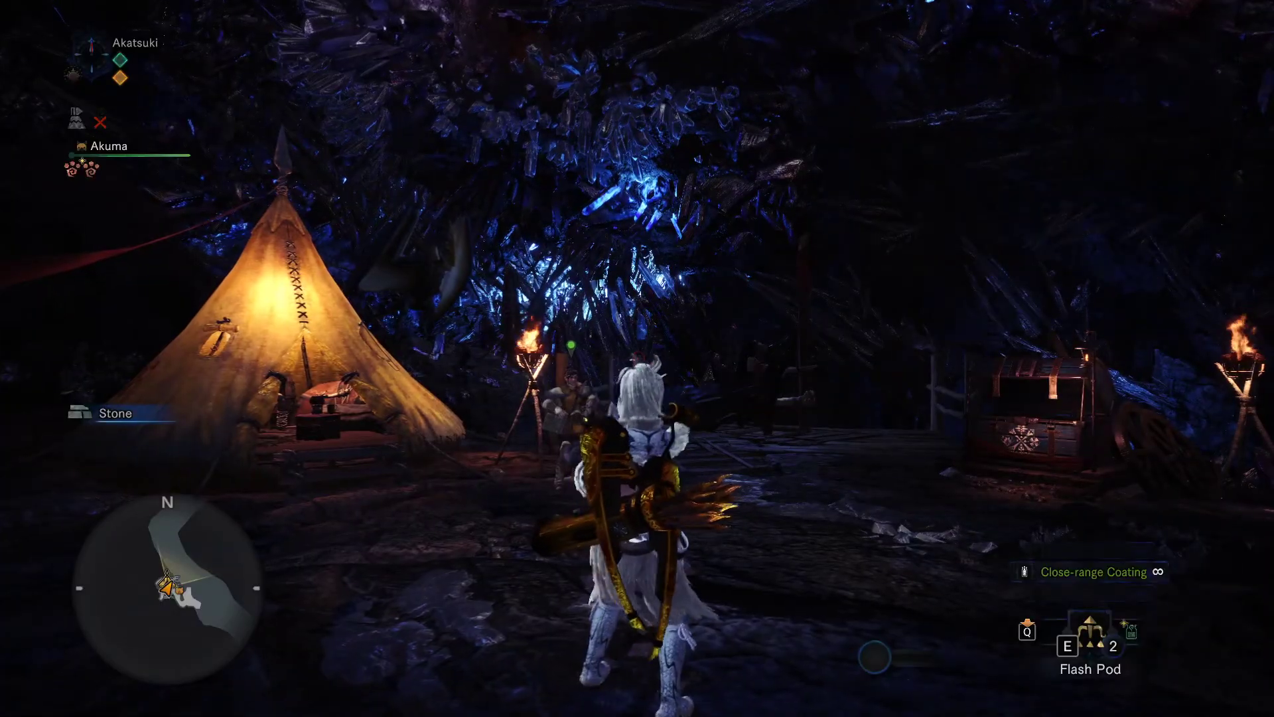
pyautogui.press('w')
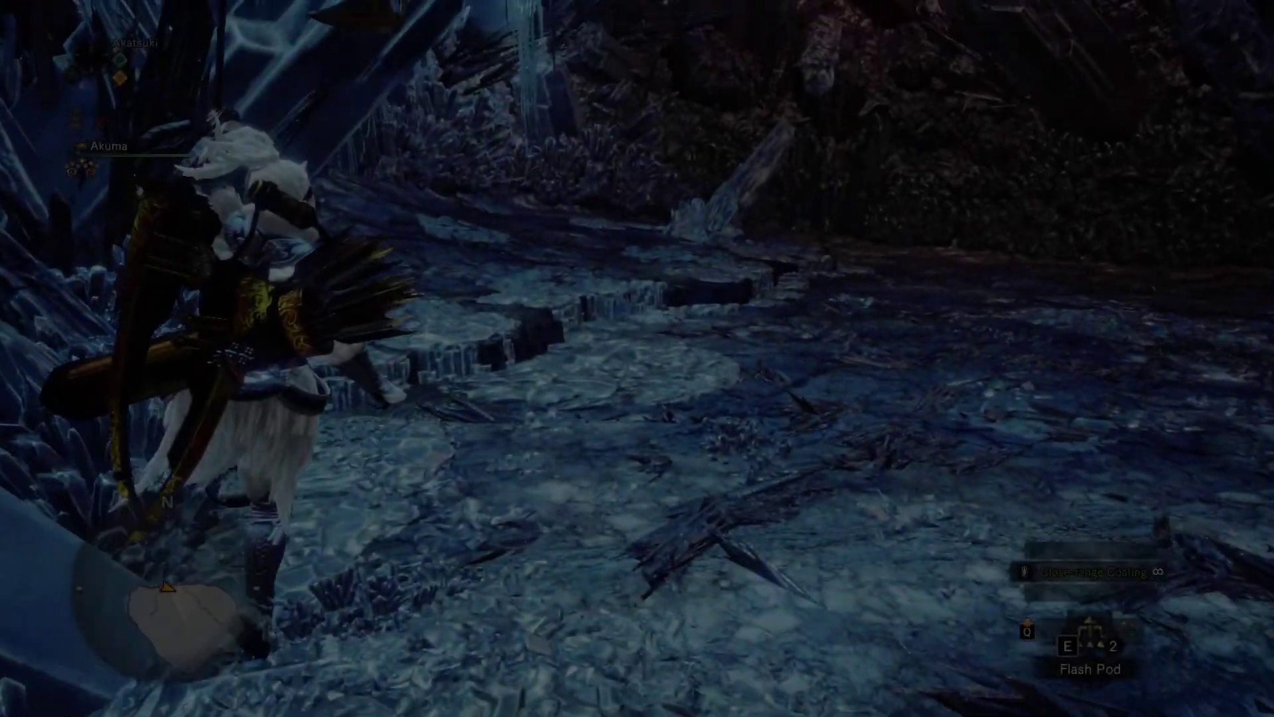
pyautogui.press('w')
pyautogui.press('w')
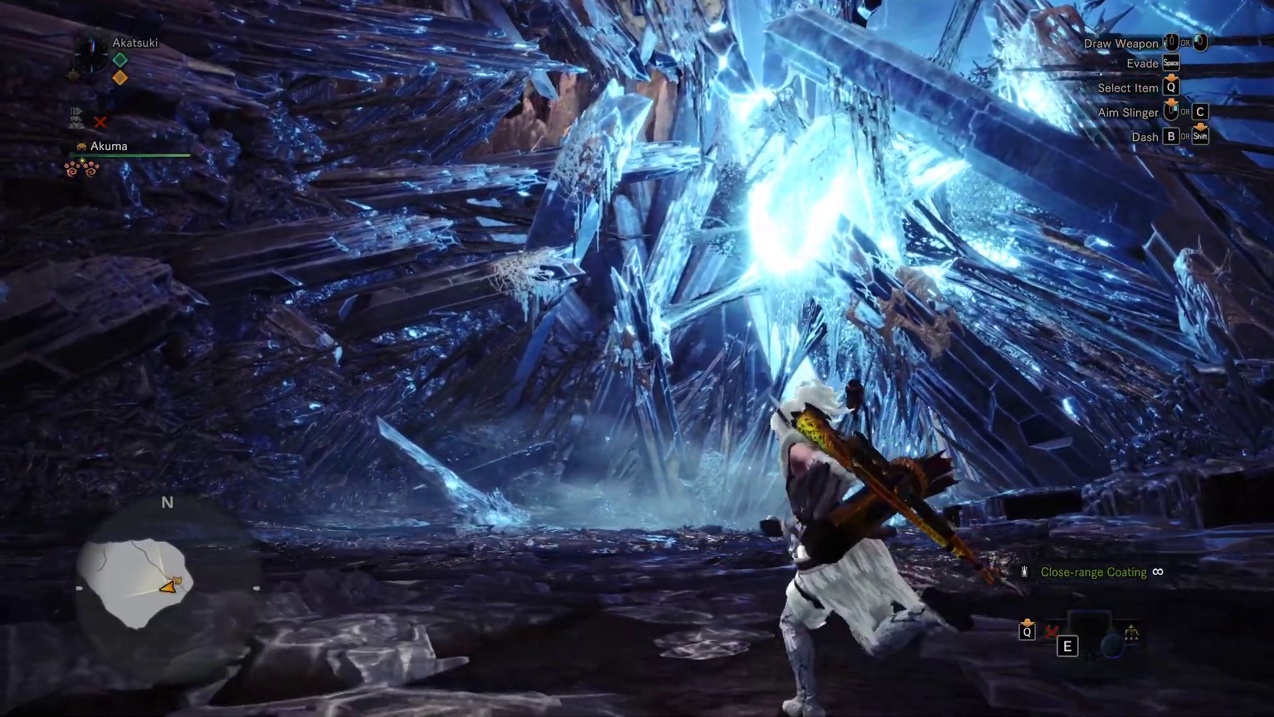
pyautogui.press('w')
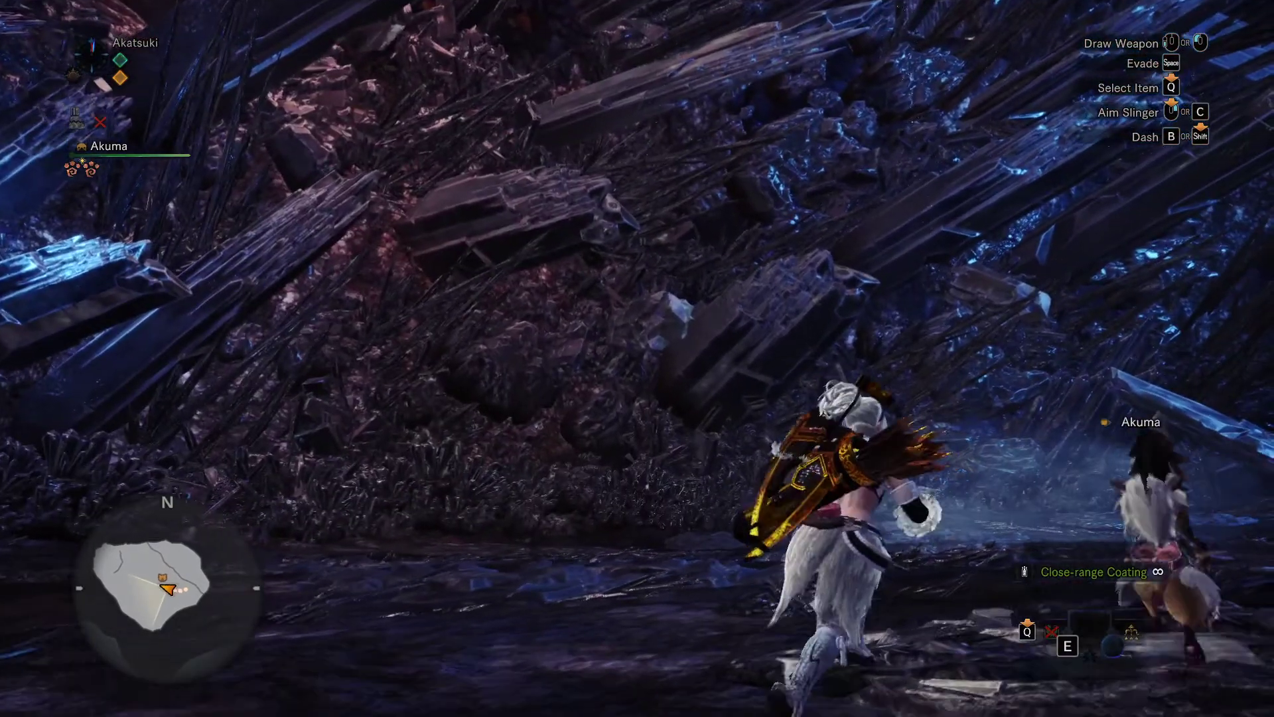
# - Leave The Great Glutton quest from the game menu and exit its reward summary
pyautogui.press('Escape')
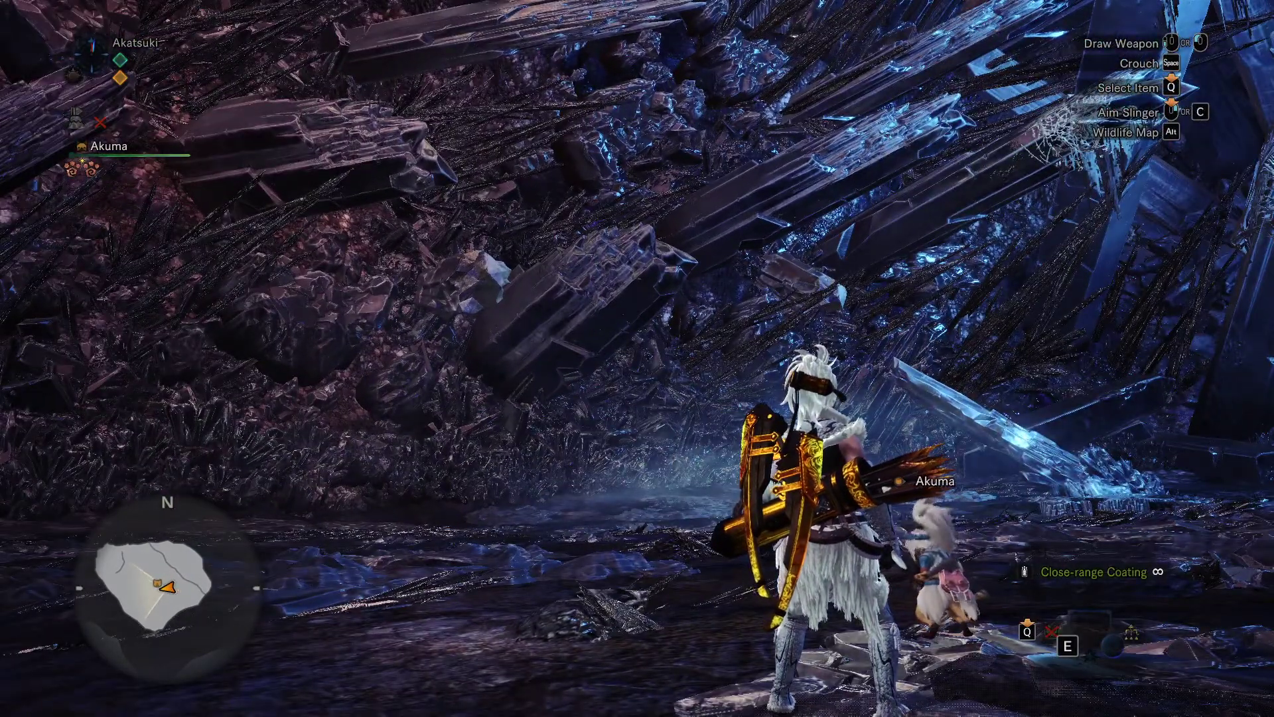
pyautogui.press('Escape')
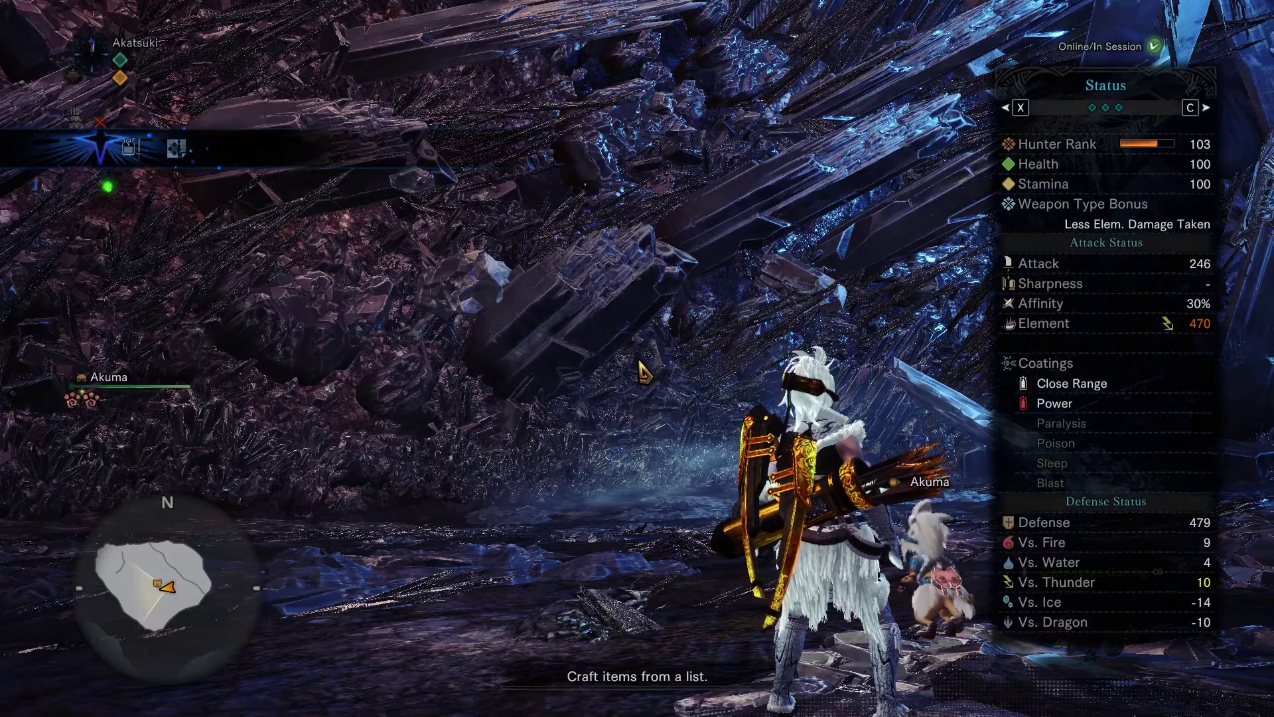
pyautogui.press('Return')
pyautogui.press('Return')
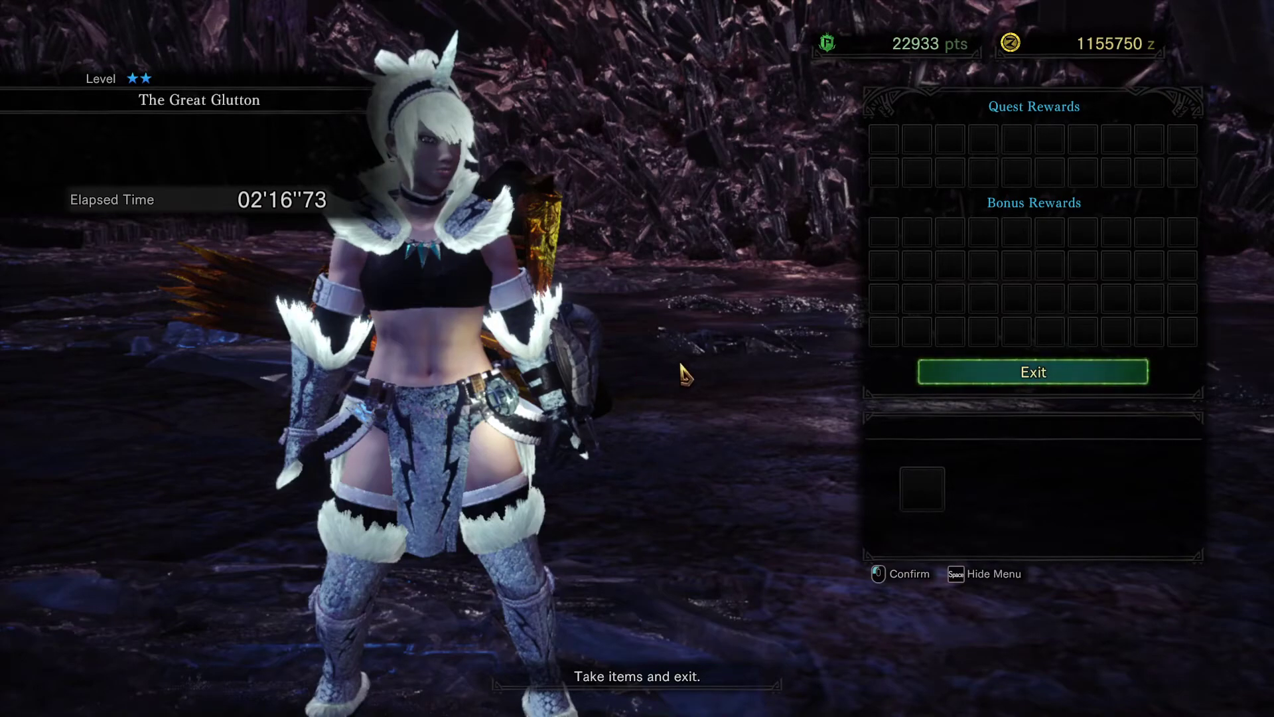
pyautogui.click(1014, 371)
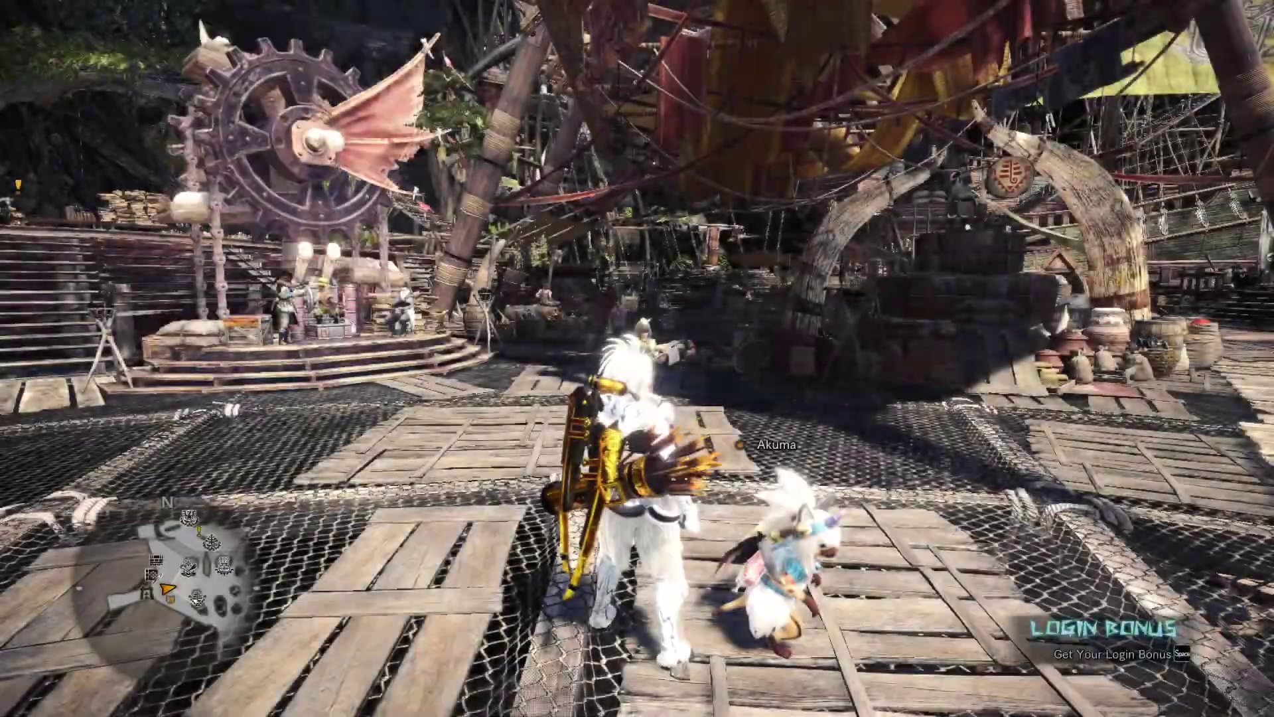
# - Open the world map from the town's area map and travel to another locale
pyautogui.press('m')
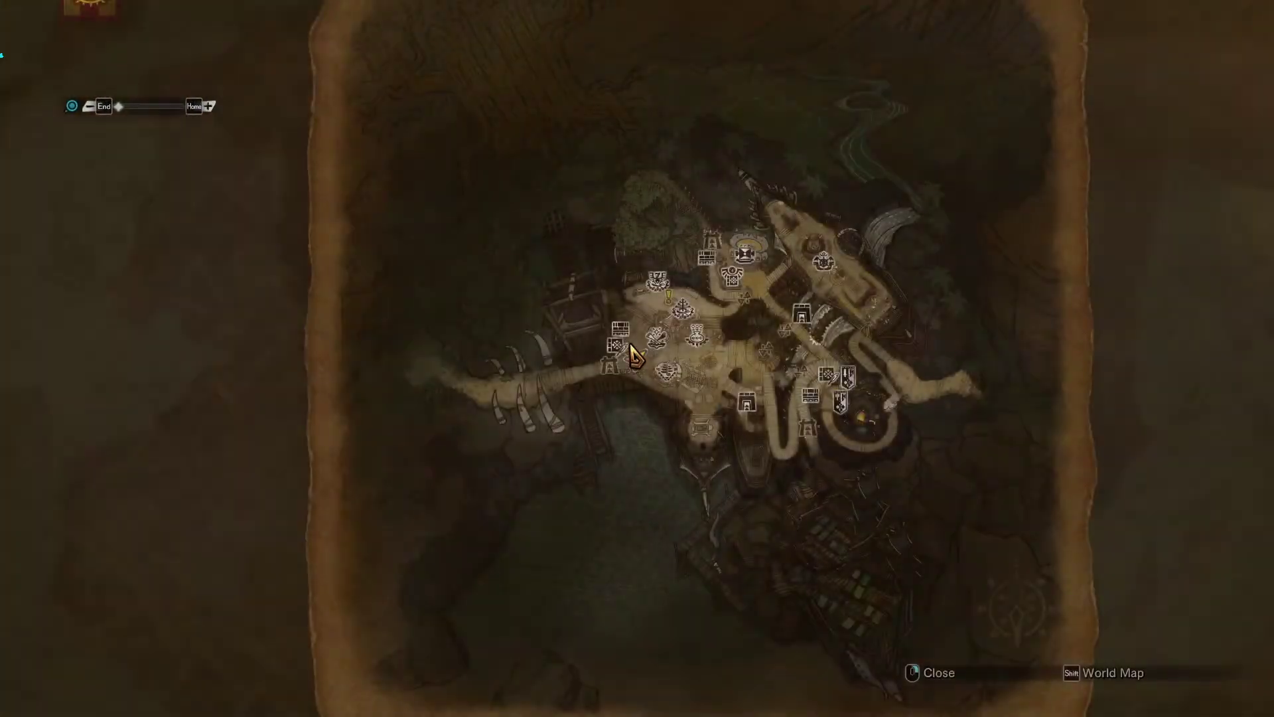
pyautogui.press('shift')
pyautogui.click(739, 253)
pyautogui.click(739, 254)
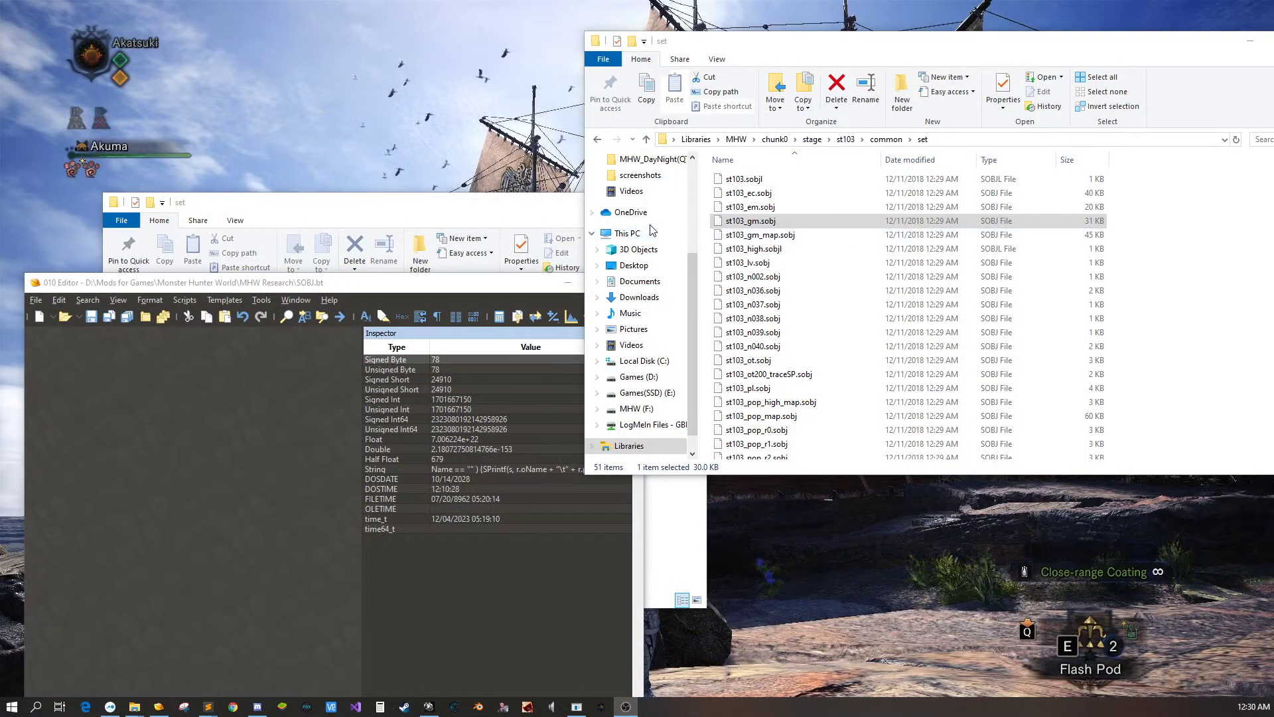
# - Open st103_gm.sobj from the chunk0 st103 set folder in 010 Editor
pyautogui.rightClick(759, 226)
pyautogui.click(797, 342)
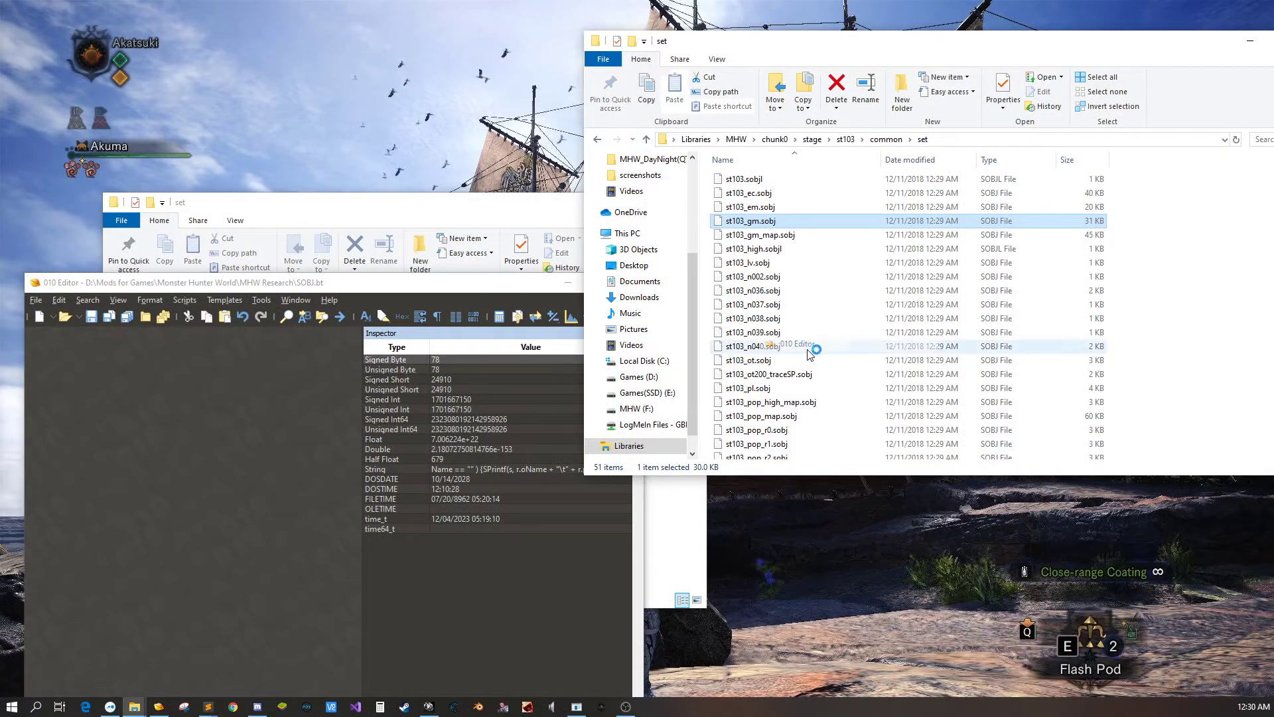
pyautogui.click(757, 179)
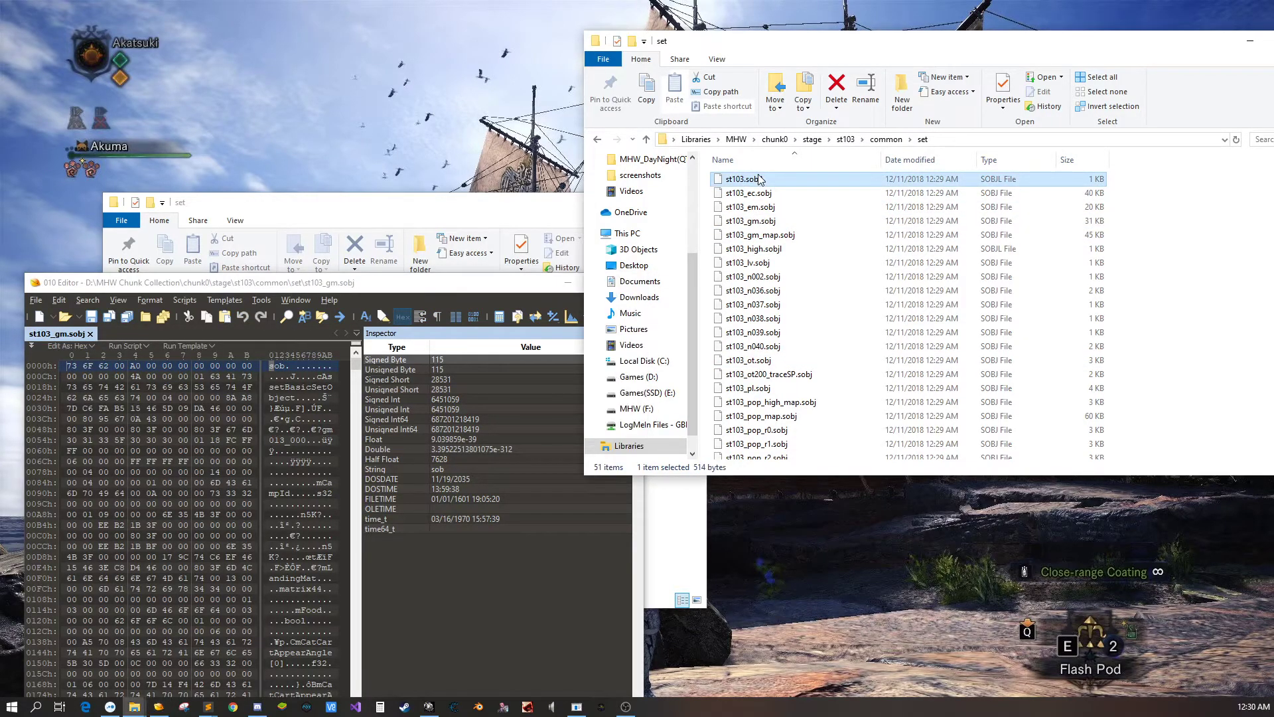
# - Browse to the chunk0 stage folder st101\common\set and copy st101.sobjl
pyautogui.click(812, 140)
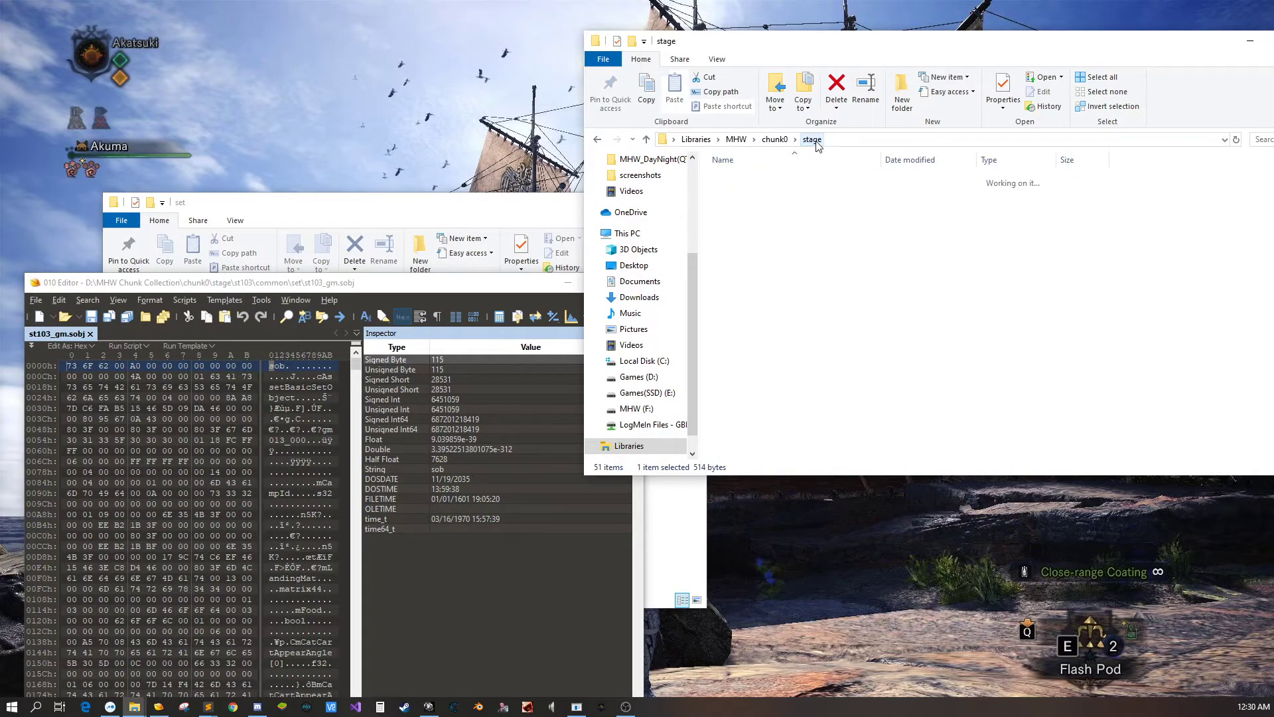
pyautogui.doubleClick(759, 207)
pyautogui.click(759, 182)
pyautogui.doubleClick(759, 181)
pyautogui.click(756, 290)
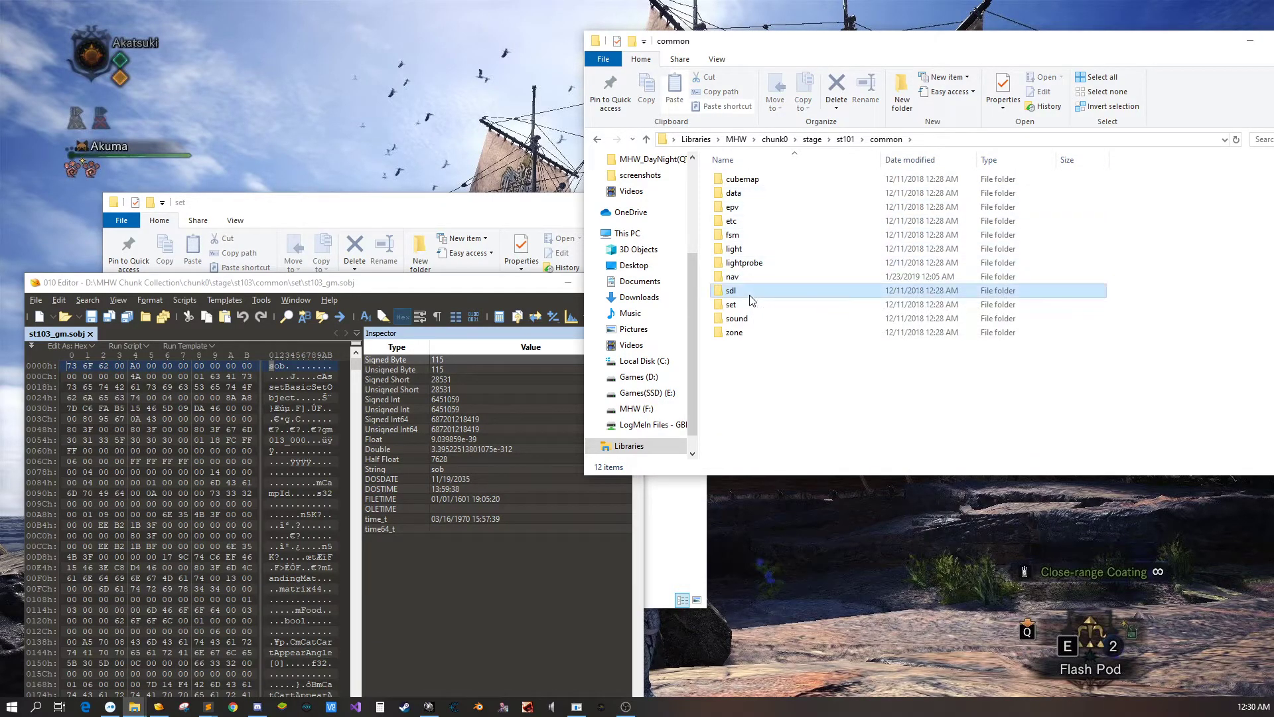
pyautogui.doubleClick(759, 305)
pyautogui.click(759, 182)
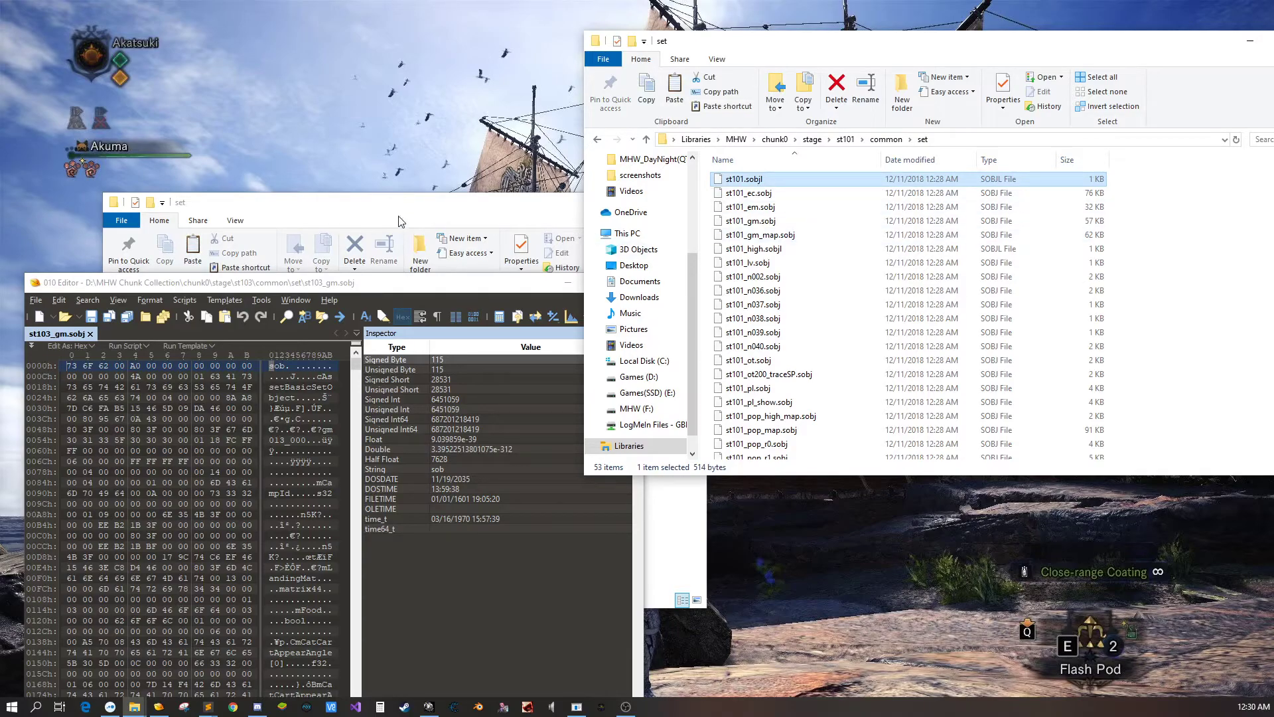
# - Create a folder named st101 in the nativePC stage folder and open it
pyautogui.click(349, 240)
pyautogui.click(336, 300)
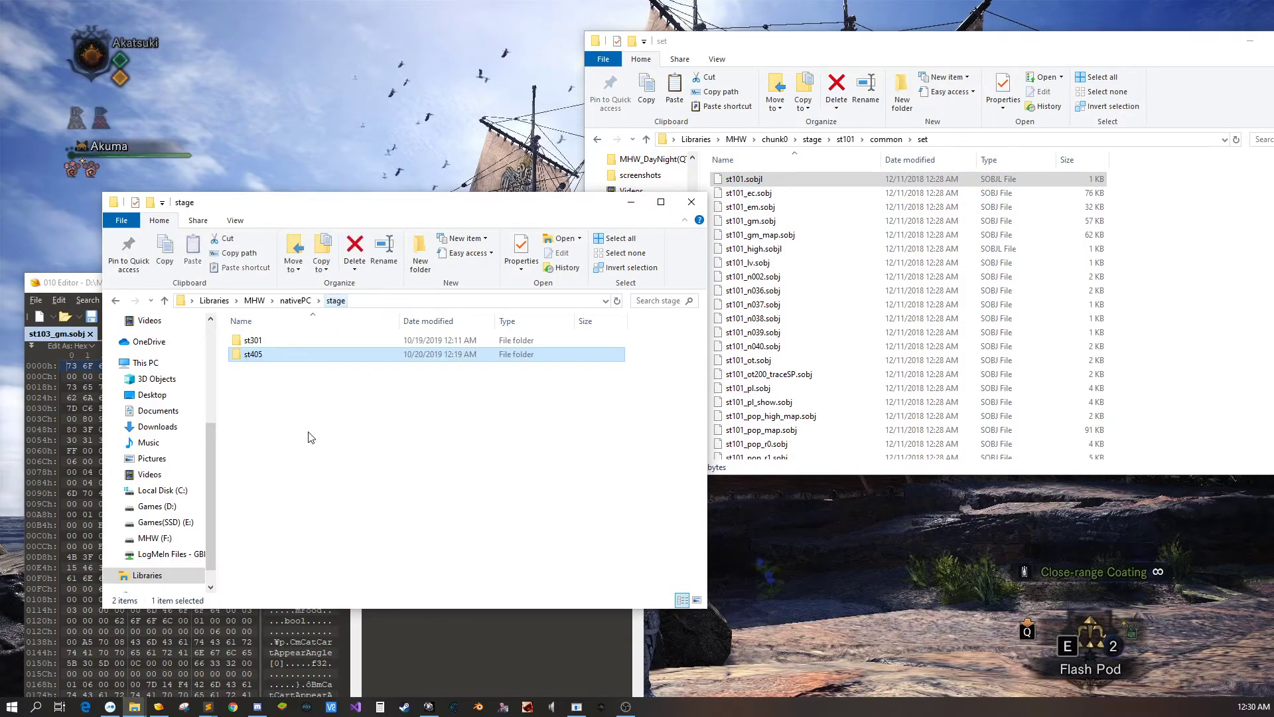
pyautogui.rightClick(278, 408)
pyautogui.moveTo(383, 567)
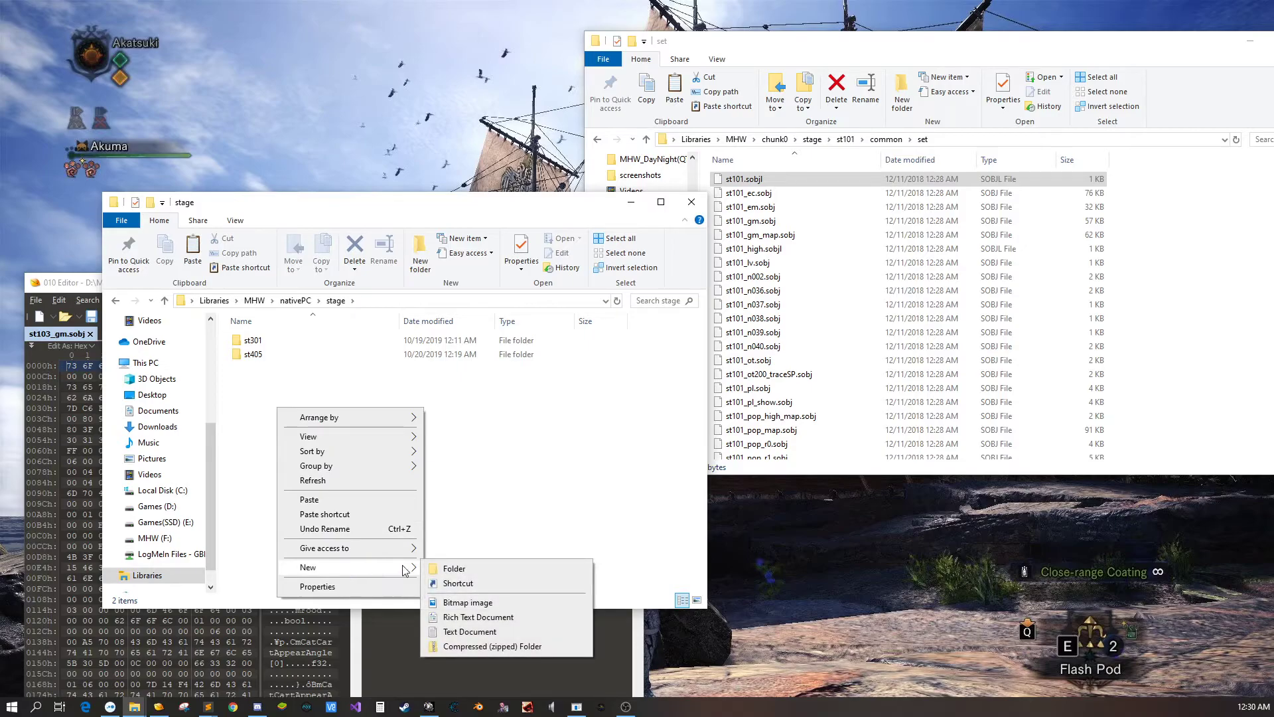
pyautogui.click(464, 570)
pyautogui.write('st')
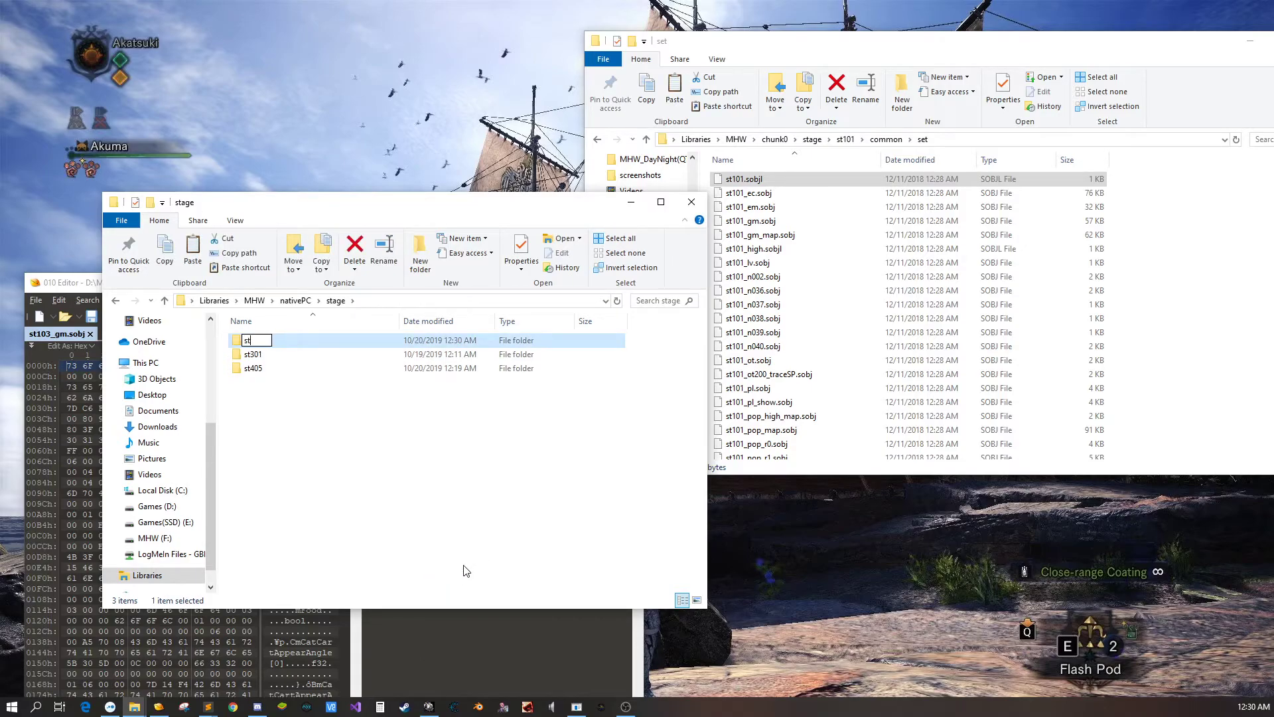
pyautogui.write('101')
pyautogui.press('Return')
pyautogui.press('Return')
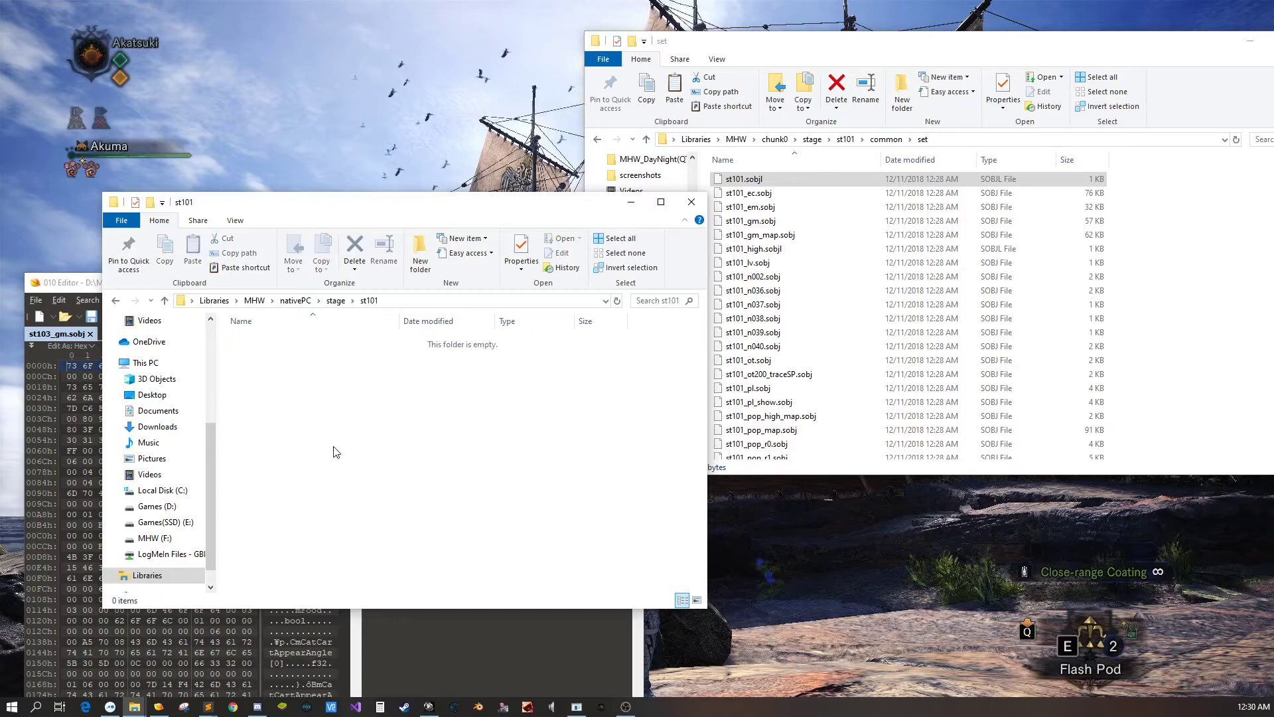
# - Create a folder named common inside the nativePC st101 folder and open it
pyautogui.rightClick(330, 446)
pyautogui.moveTo(385, 607)
pyautogui.click(565, 606)
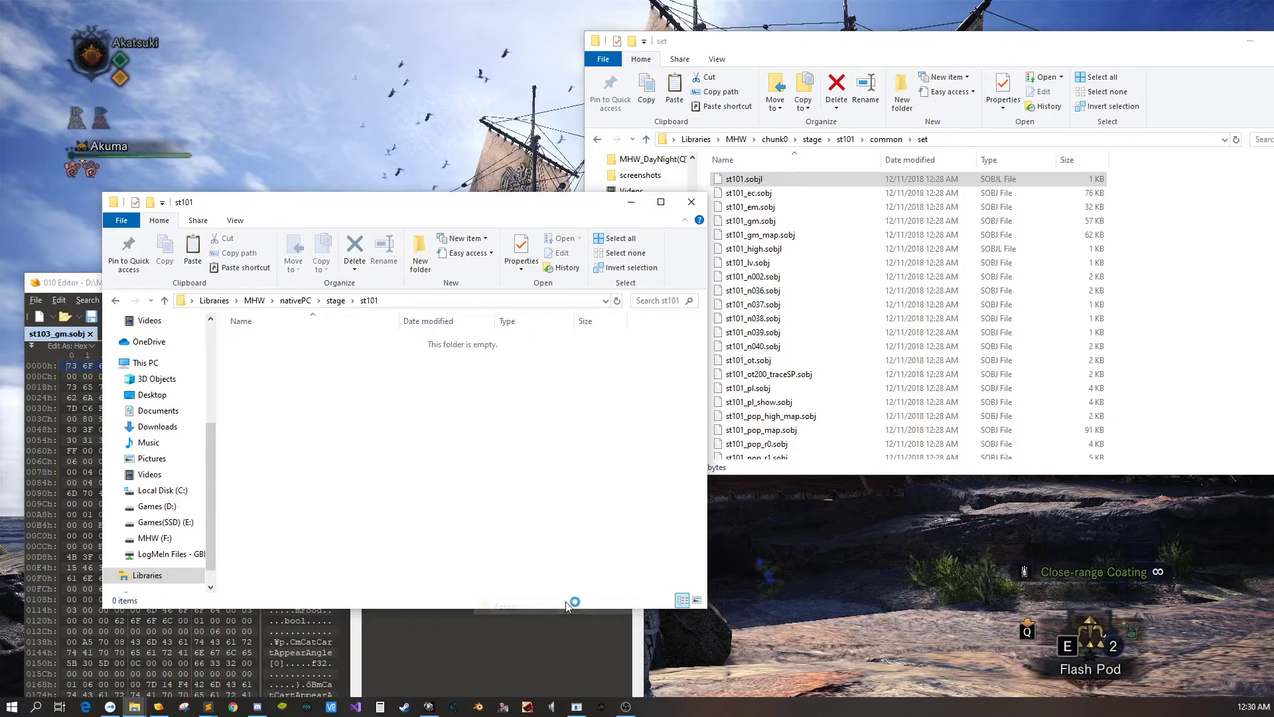
pyautogui.write('common')
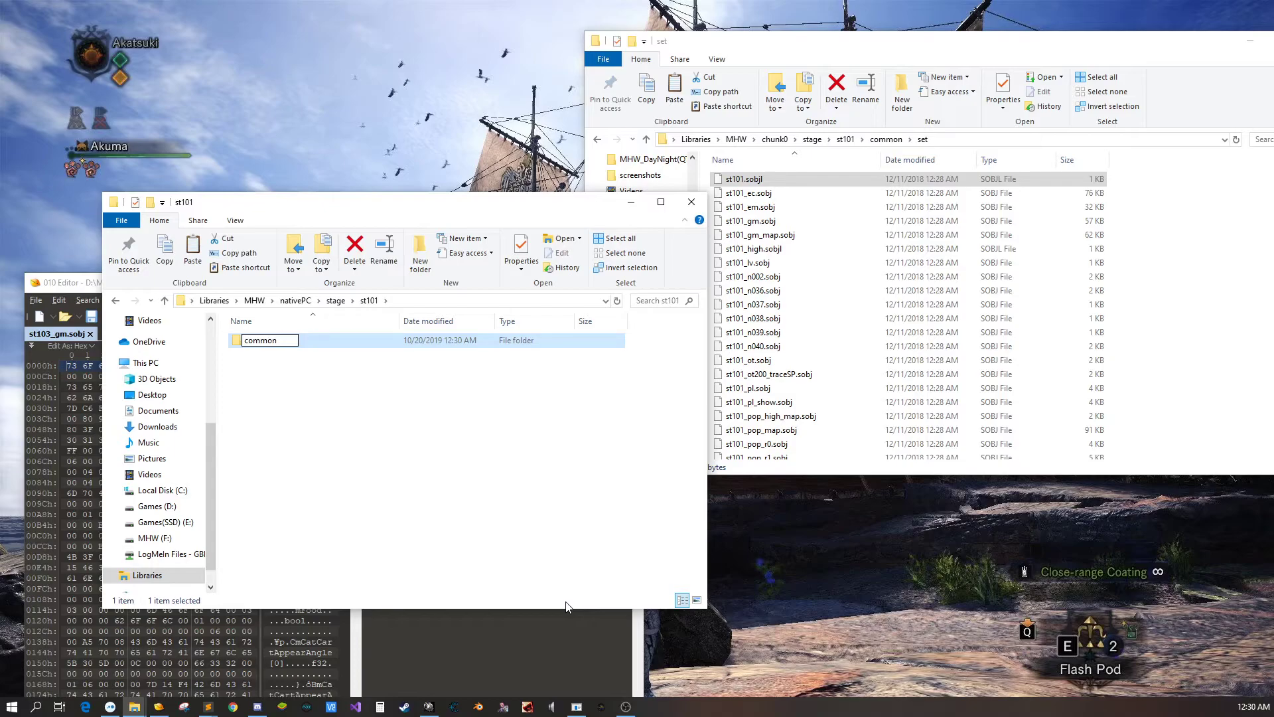
pyautogui.press('Return')
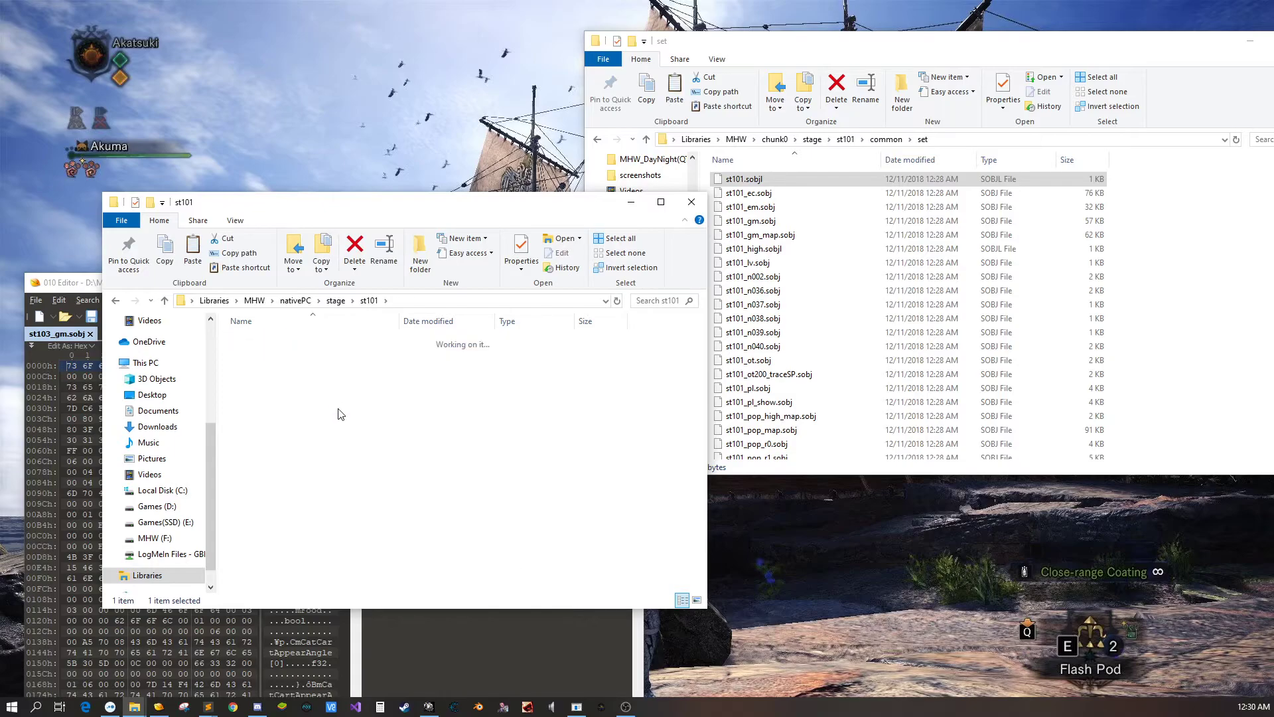
# - Create a folder named set inside common and paste the copied st101.sobjl into it
pyautogui.rightClick(339, 411)
pyautogui.moveTo(465, 567)
pyautogui.click(505, 571)
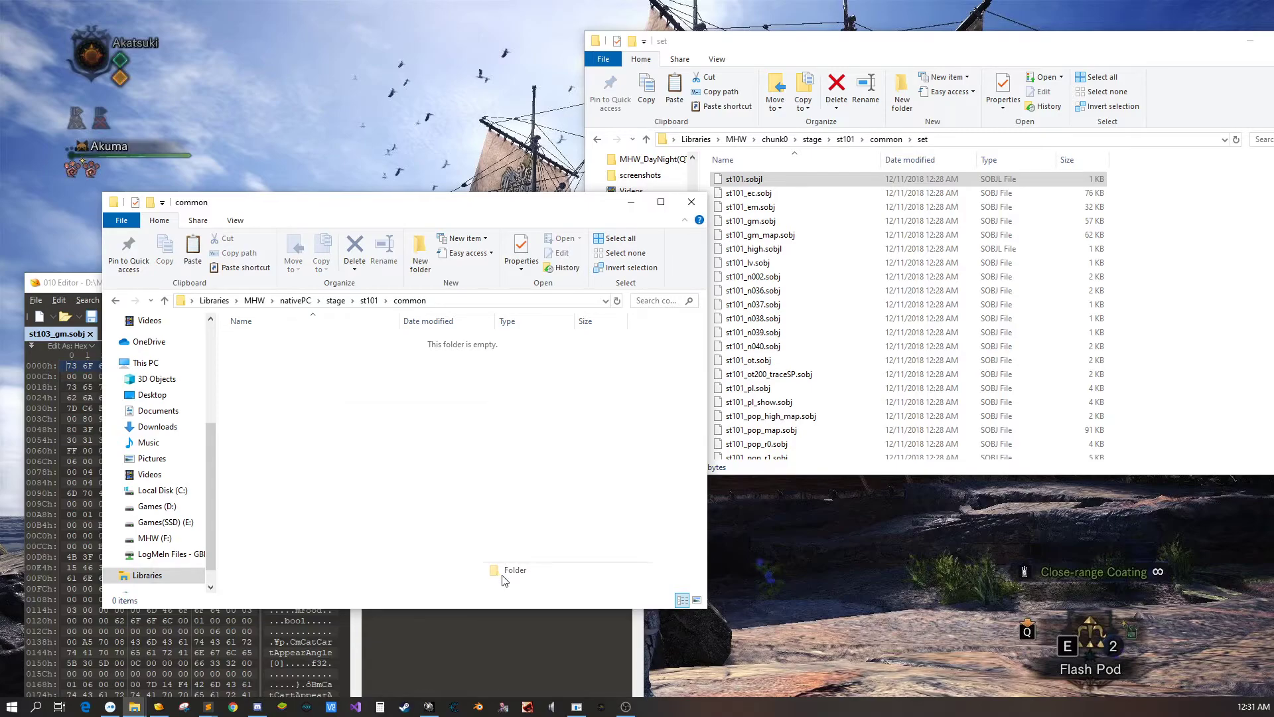
pyautogui.write('set')
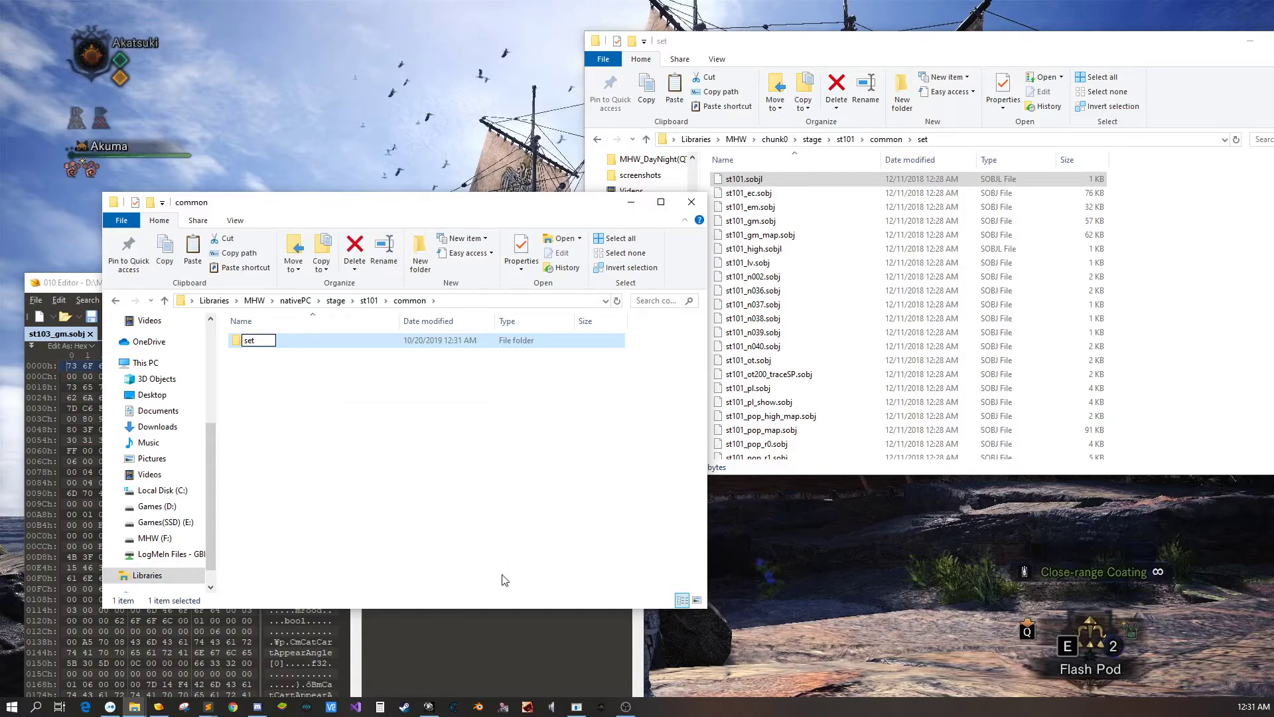
pyautogui.press('Return')
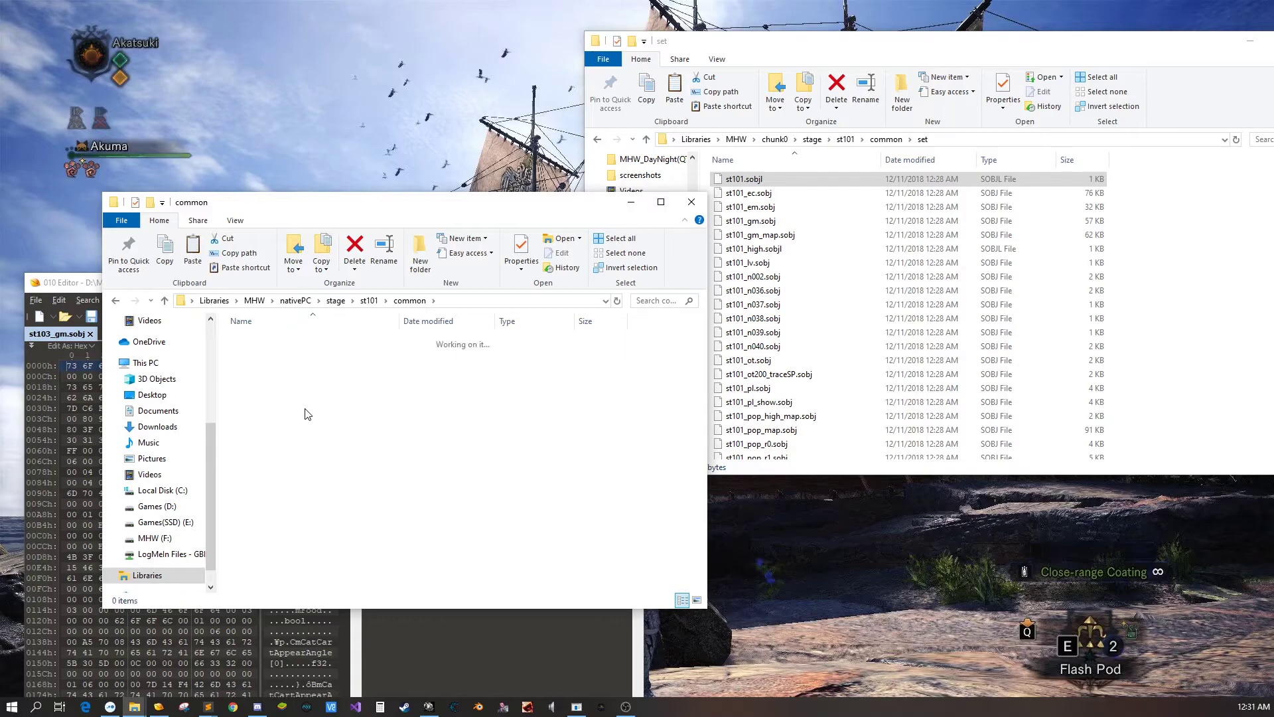
pyautogui.rightClick(306, 412)
pyautogui.click(346, 504)
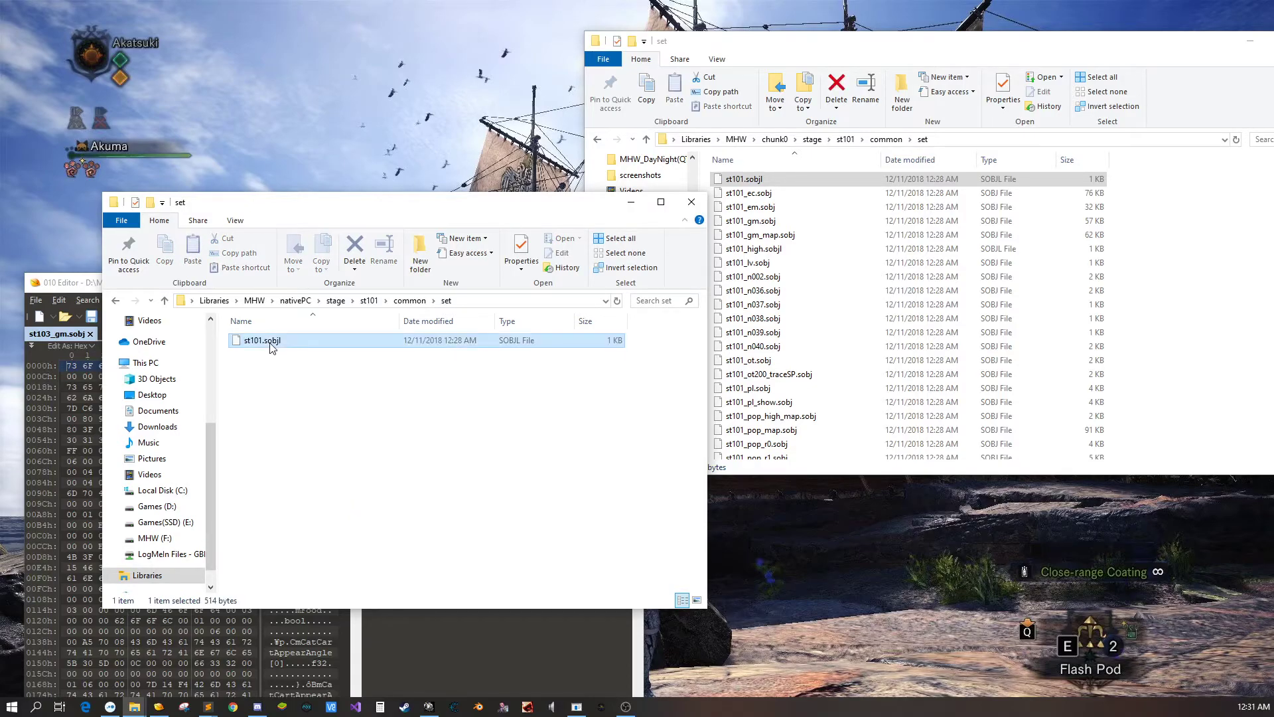
# - Create an empty file named st101_mrl.sobj in the nativePC set folder and select st101.sobjl beside it
pyautogui.rightClick(295, 384)
pyautogui.moveTo(346, 541)
pyautogui.click(466, 604)
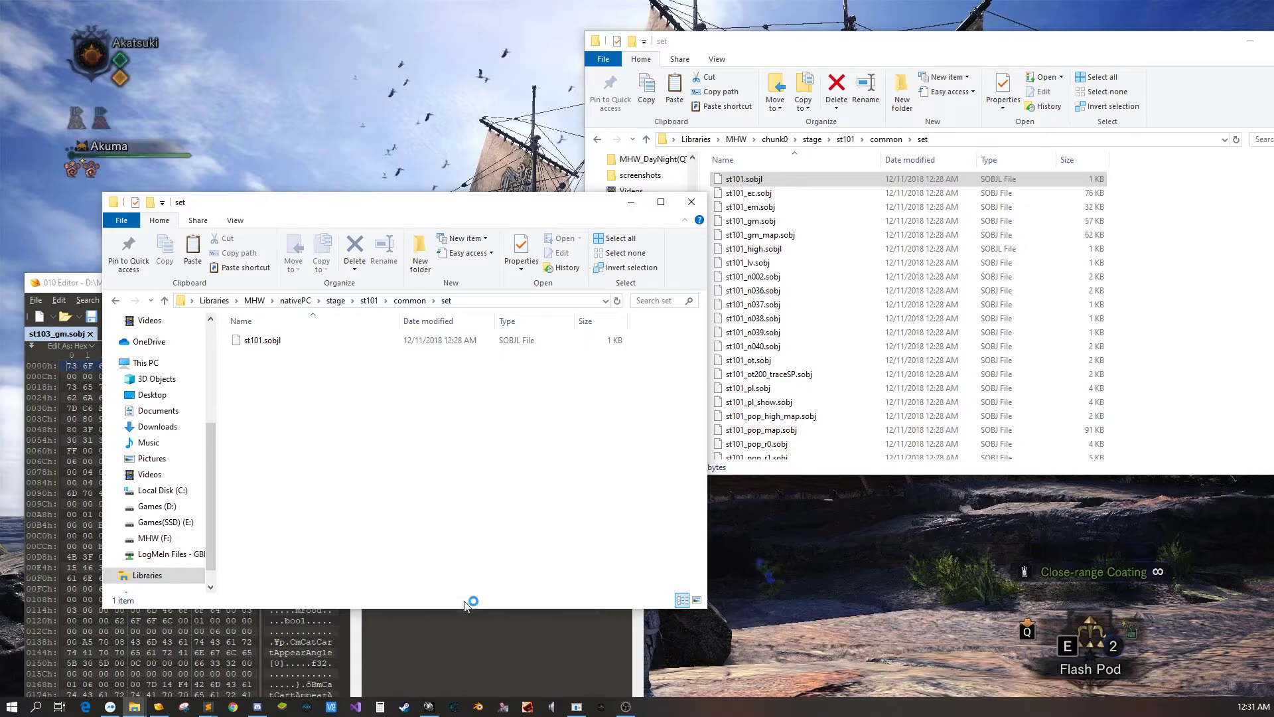
pyautogui.write('st101_')
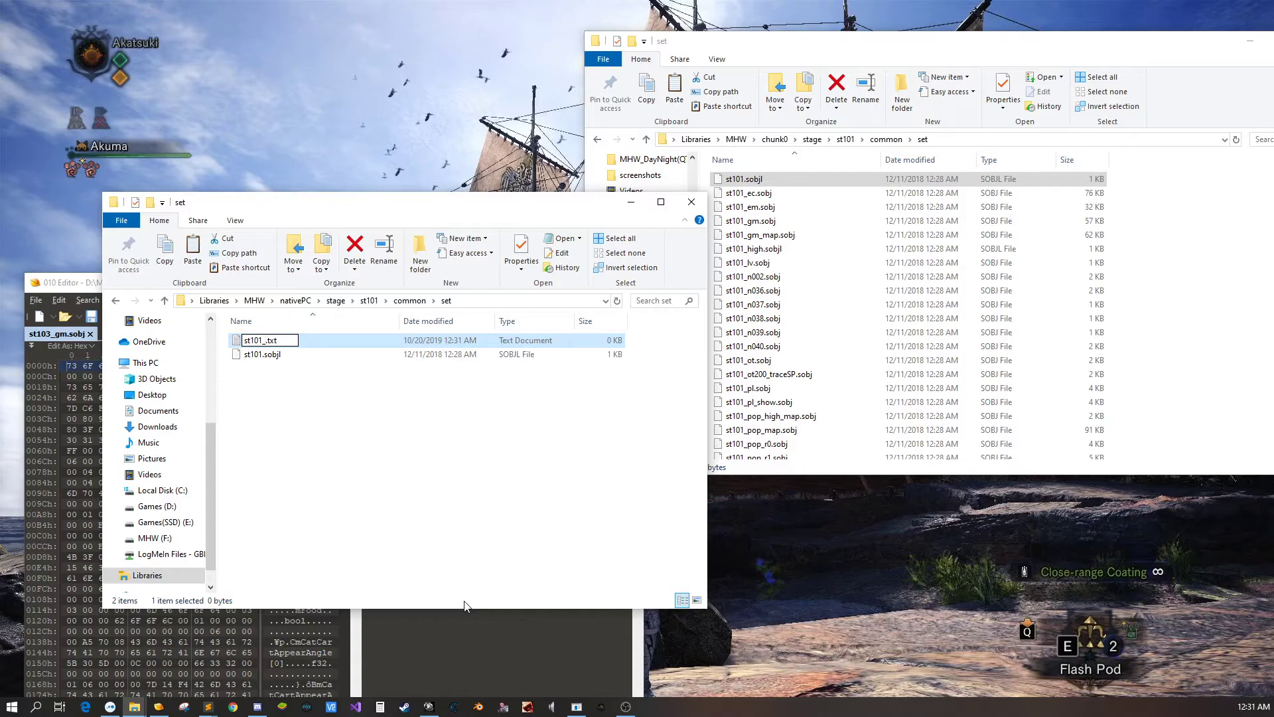
pyautogui.write('mrl.sobj')
pyautogui.press('Delete')
pyautogui.press('Delete')
pyautogui.press('Delete')
pyautogui.press('Delete')
pyautogui.press('Return')
pyautogui.press('Escape')
pyautogui.click(342, 427)
pyautogui.click(271, 342)
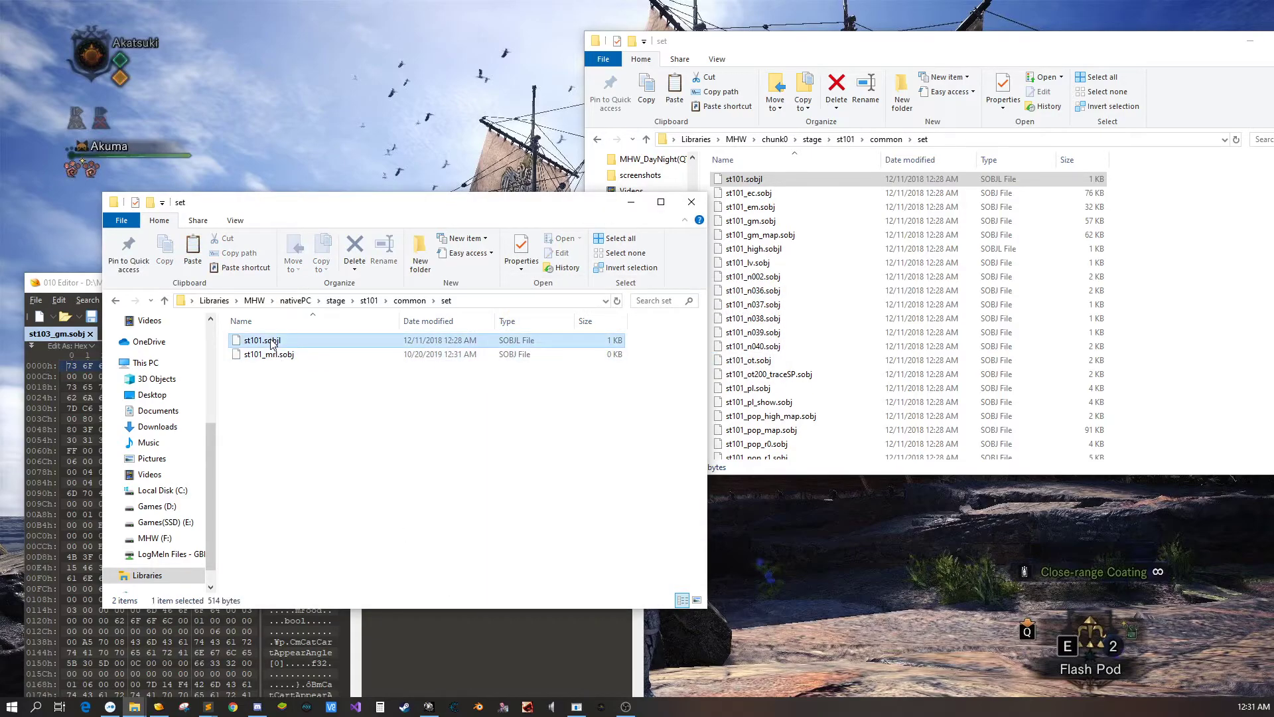
# - Open st101.sobjl and st101_mrl.sobj from the nativePC set folder in 010 Editor
pyautogui.rightClick(271, 342)
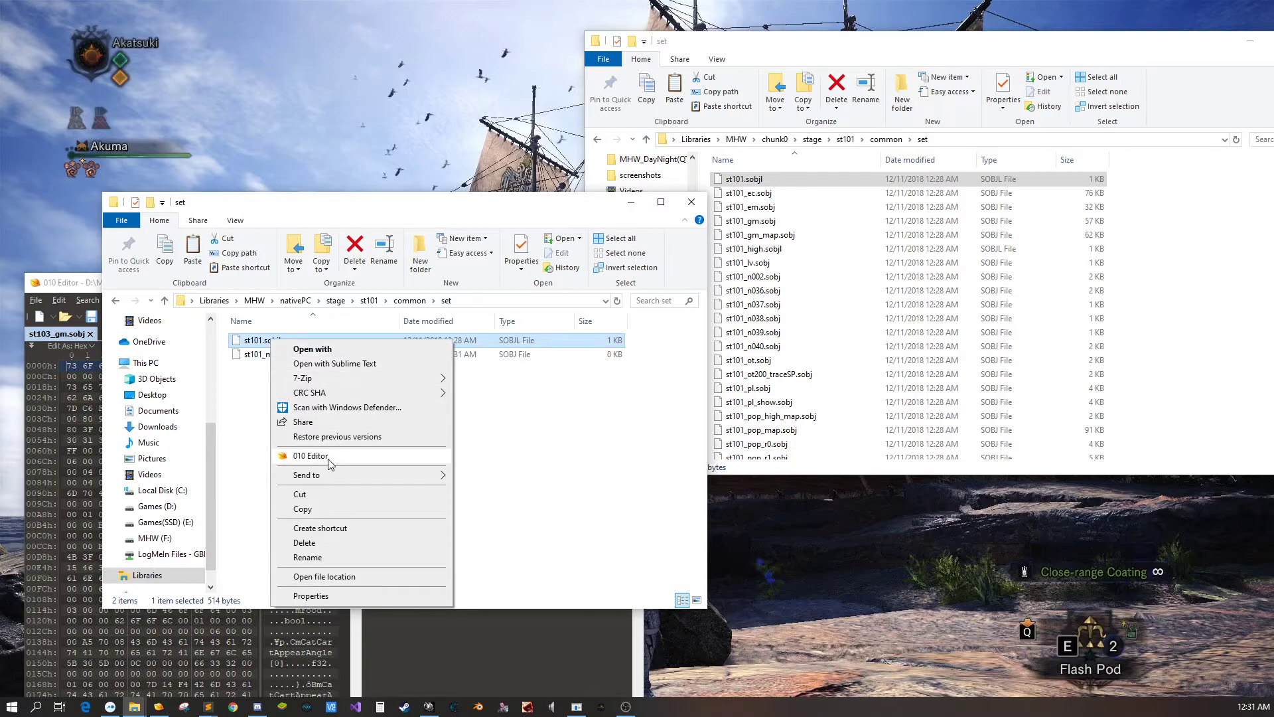
pyautogui.click(311, 456)
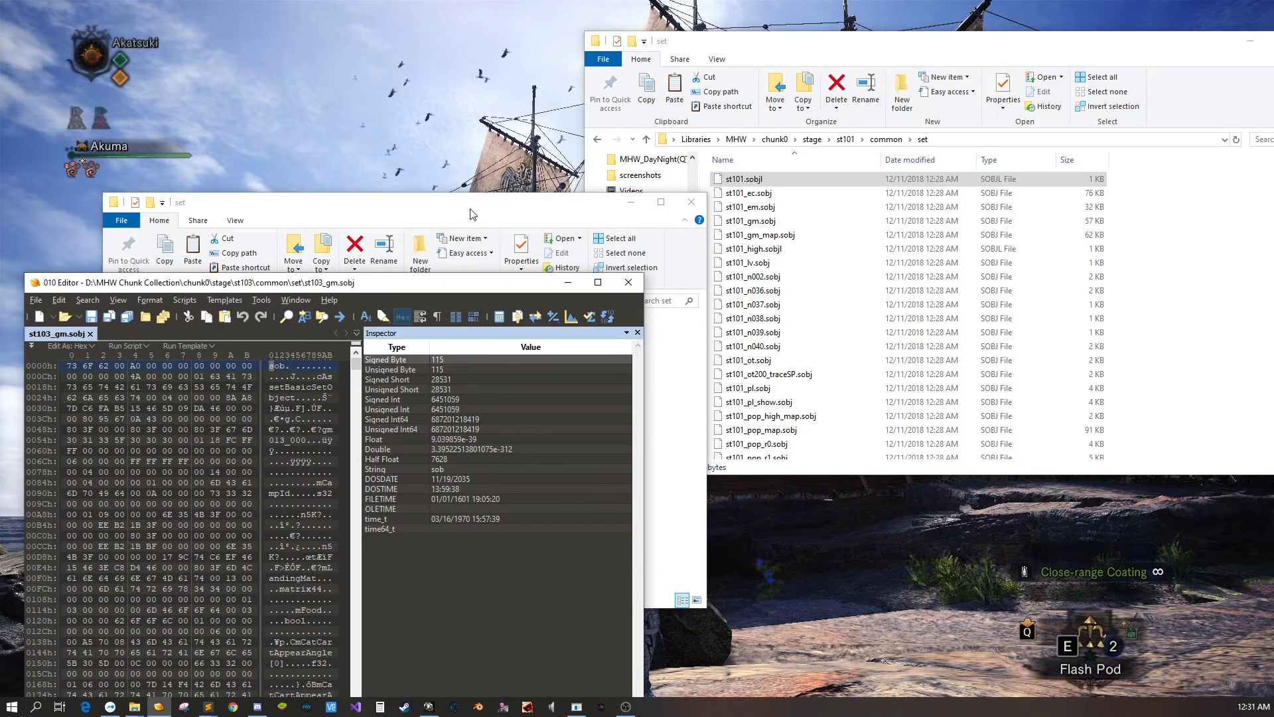
pyautogui.click(269, 353)
pyautogui.click(265, 342)
pyautogui.rightClick(272, 340)
pyautogui.click(312, 465)
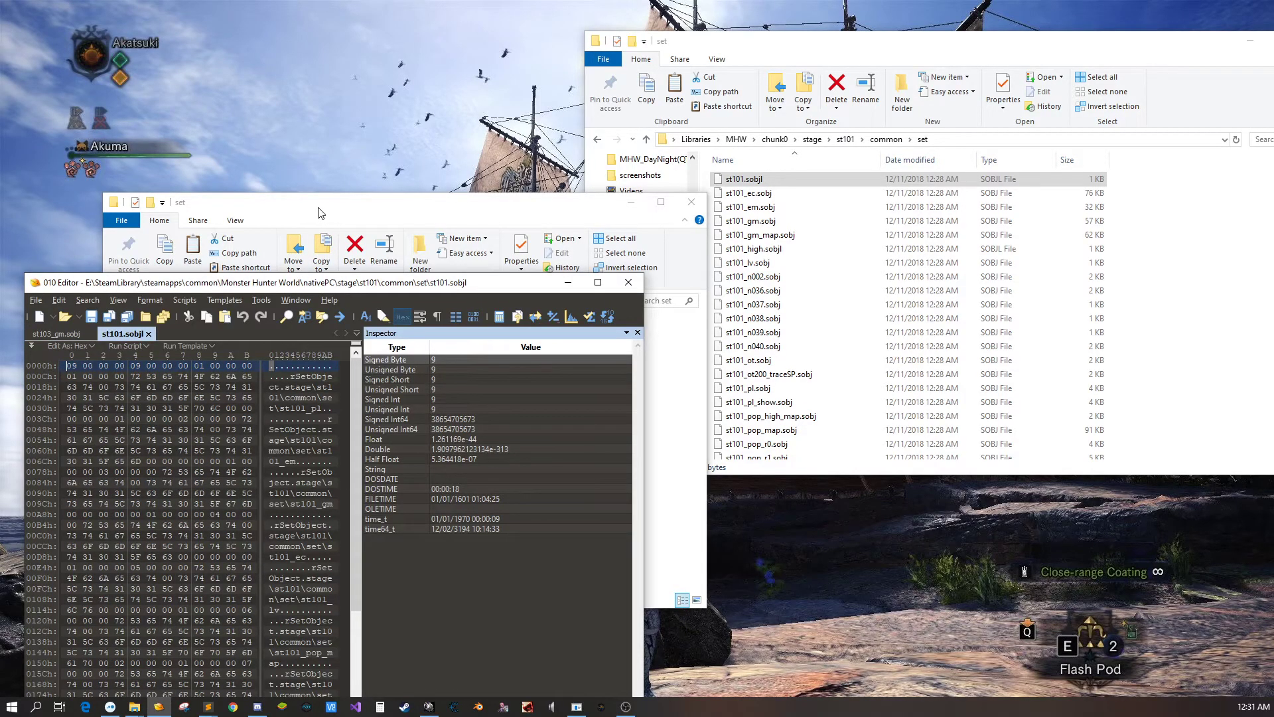
pyautogui.click(318, 212)
pyautogui.rightClick(272, 356)
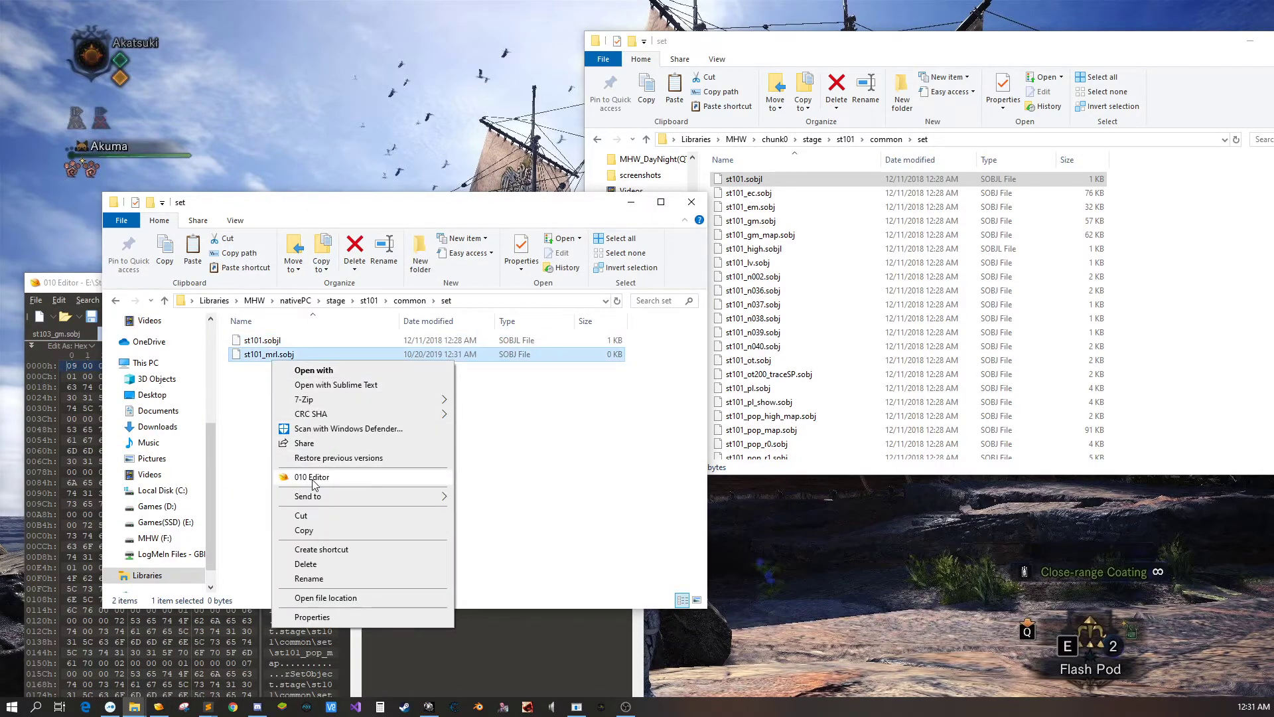
pyautogui.click(312, 476)
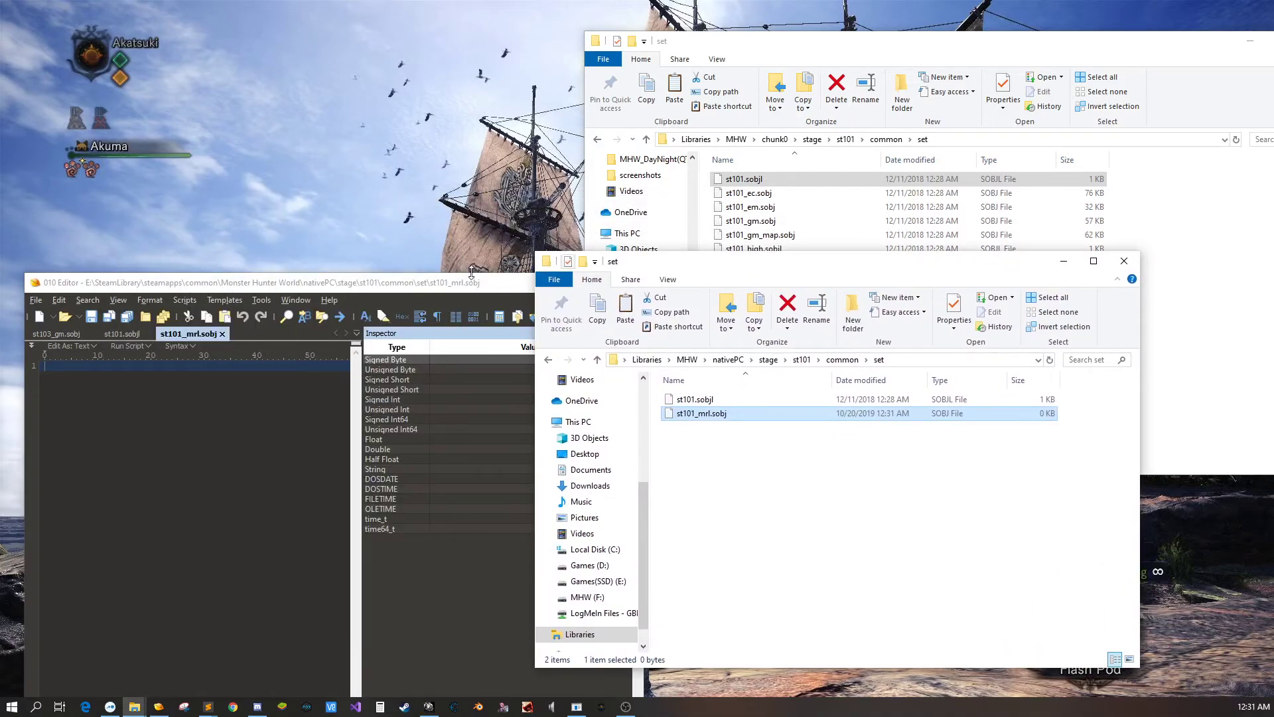
# - Maximize the hex editor and run the SOBJ.bt template on st103_gm.sobj
pyautogui.doubleClick(308, 282)
pyautogui.click(36, 56)
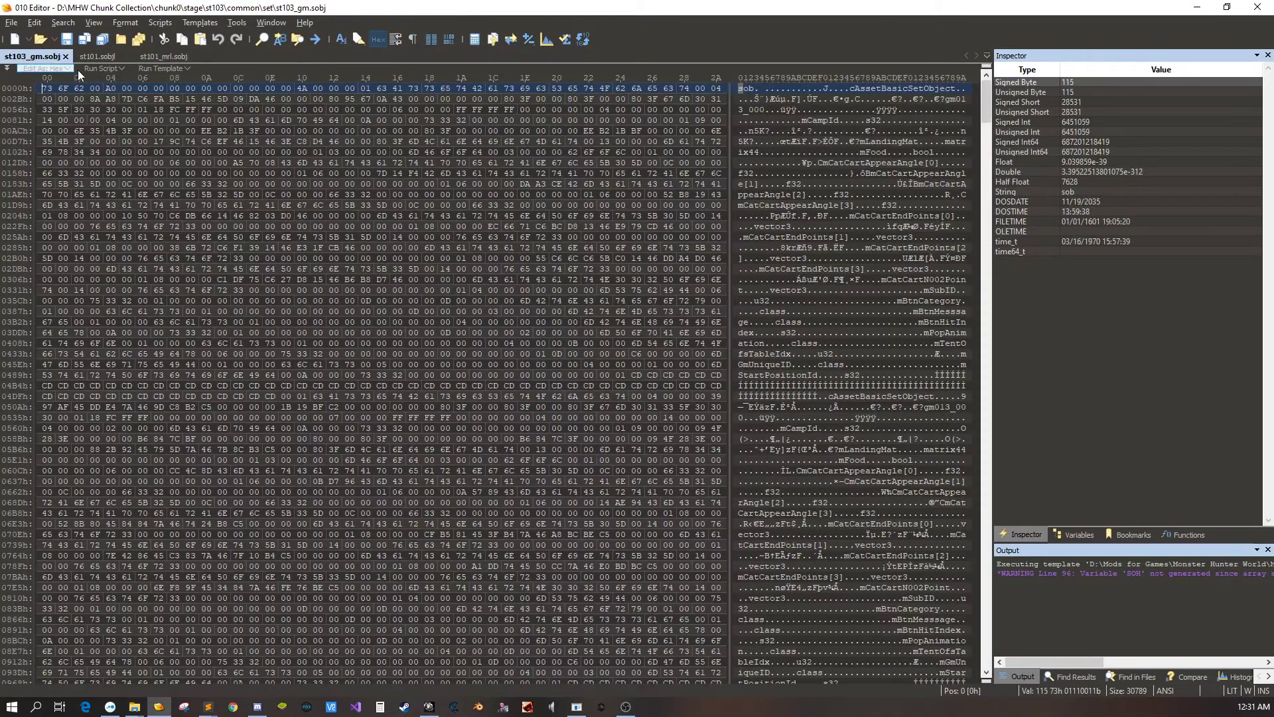
pyautogui.click(168, 69)
pyautogui.click(199, 184)
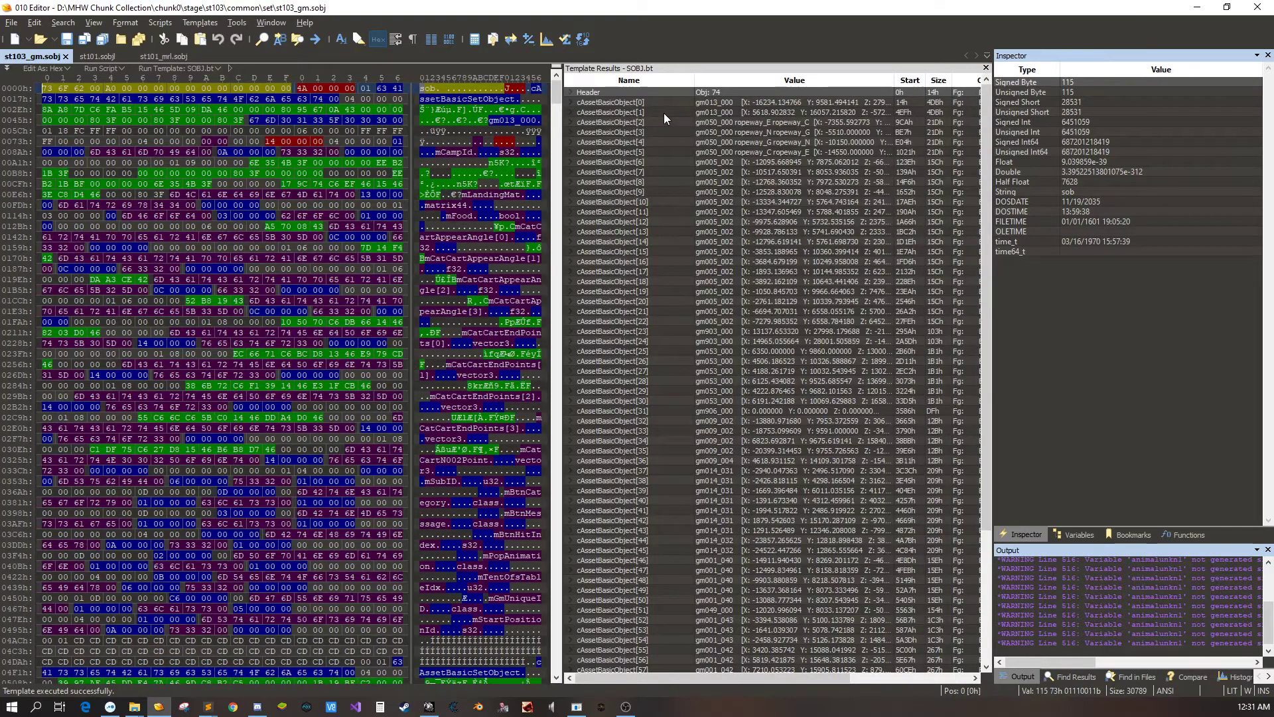
# - Examine the gm050_000 ropeway entries, cAssetBasicObject[2] to [5], in the template results of st103_gm.sobj
pyautogui.click(722, 124)
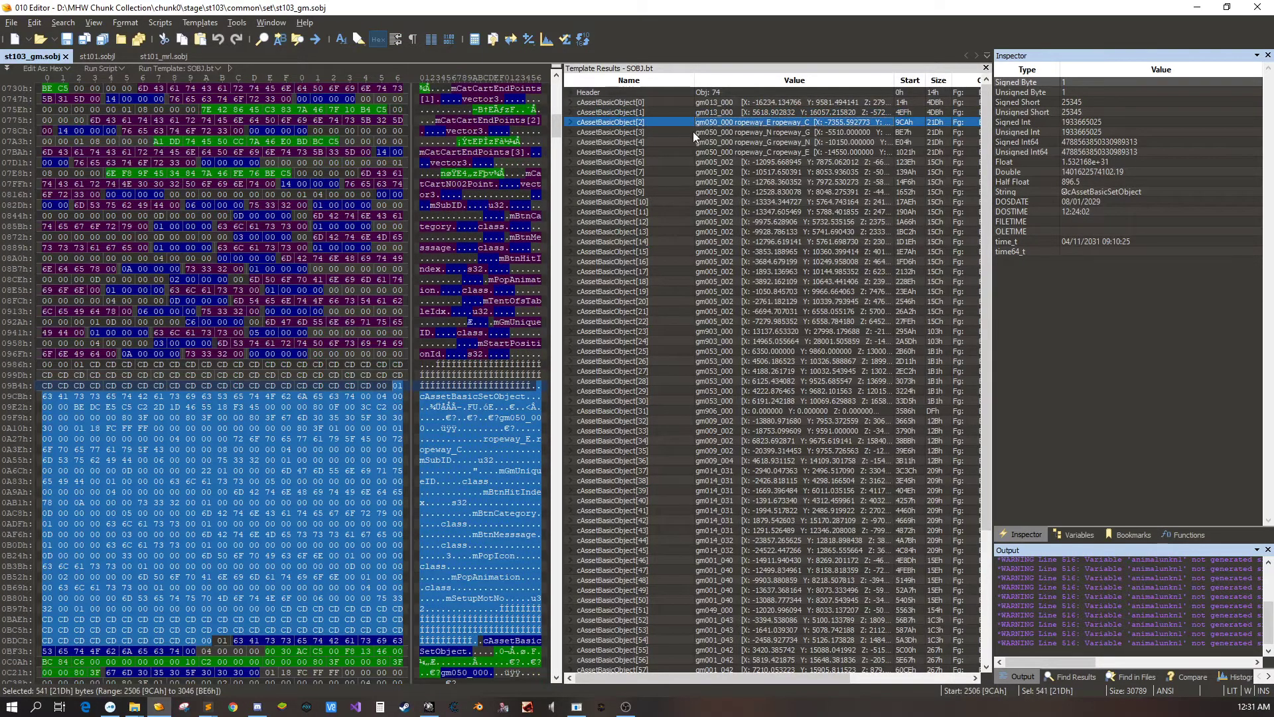
pyautogui.click(744, 133)
pyautogui.click(745, 149)
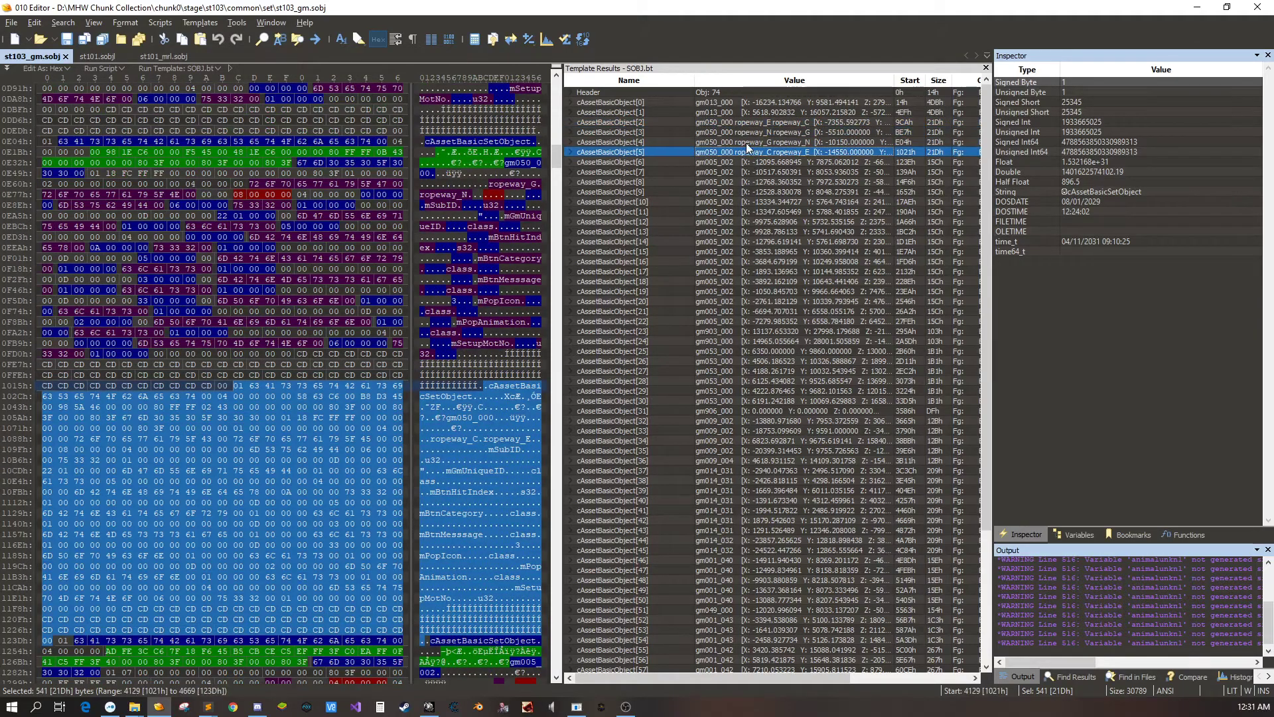
pyautogui.click(750, 134)
pyautogui.click(748, 125)
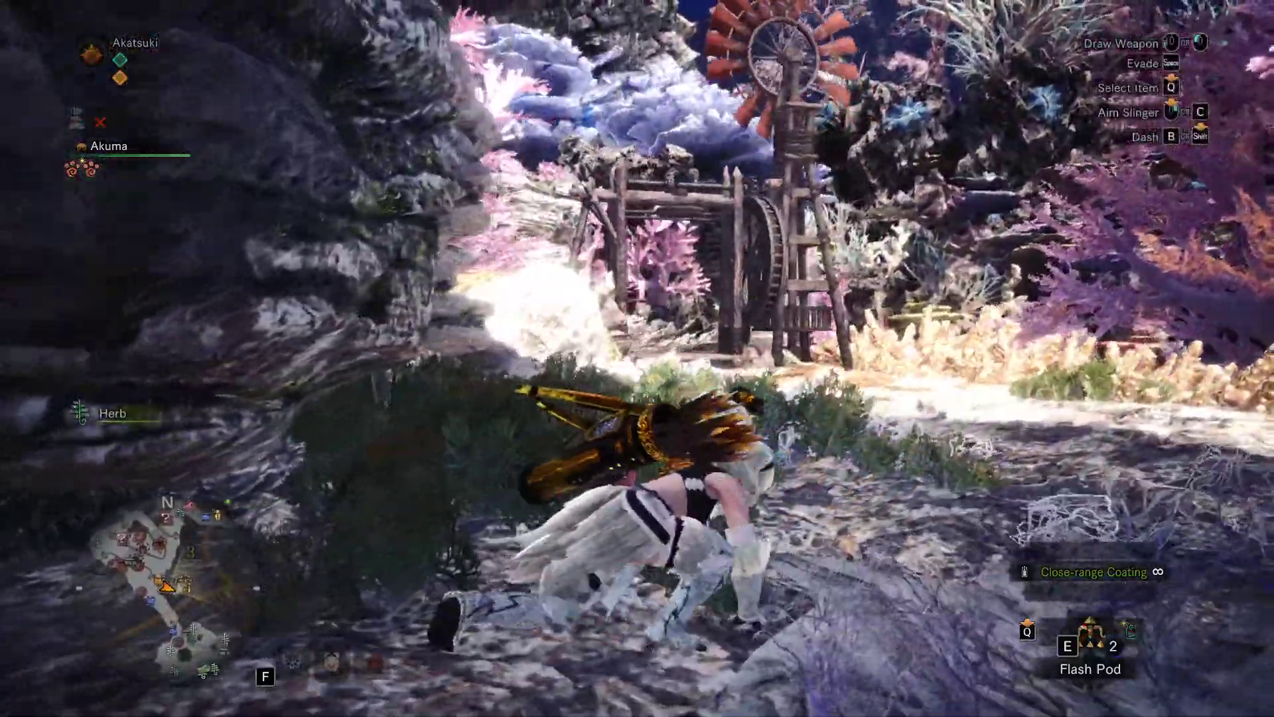
# - Switch to Monster Hunter World, walk to the wooden ropelift and ride it to see how the ropeway object works
pyautogui.press('w')
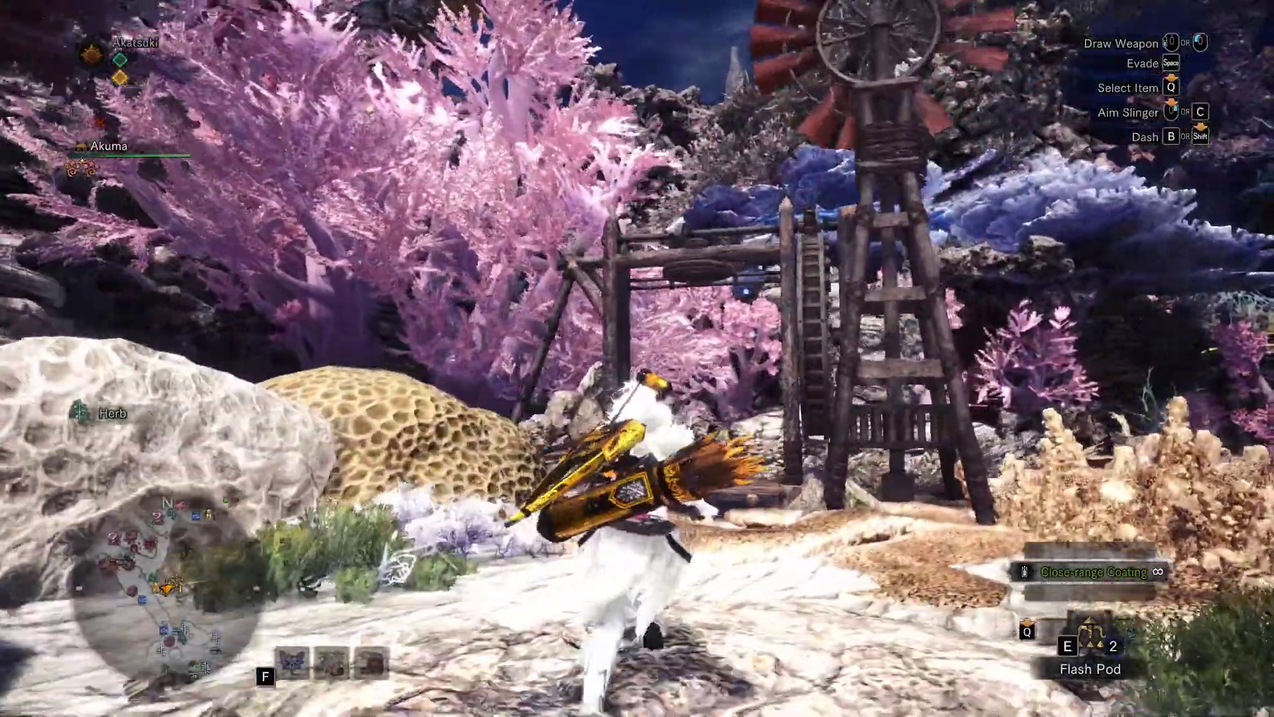
pyautogui.press('w')
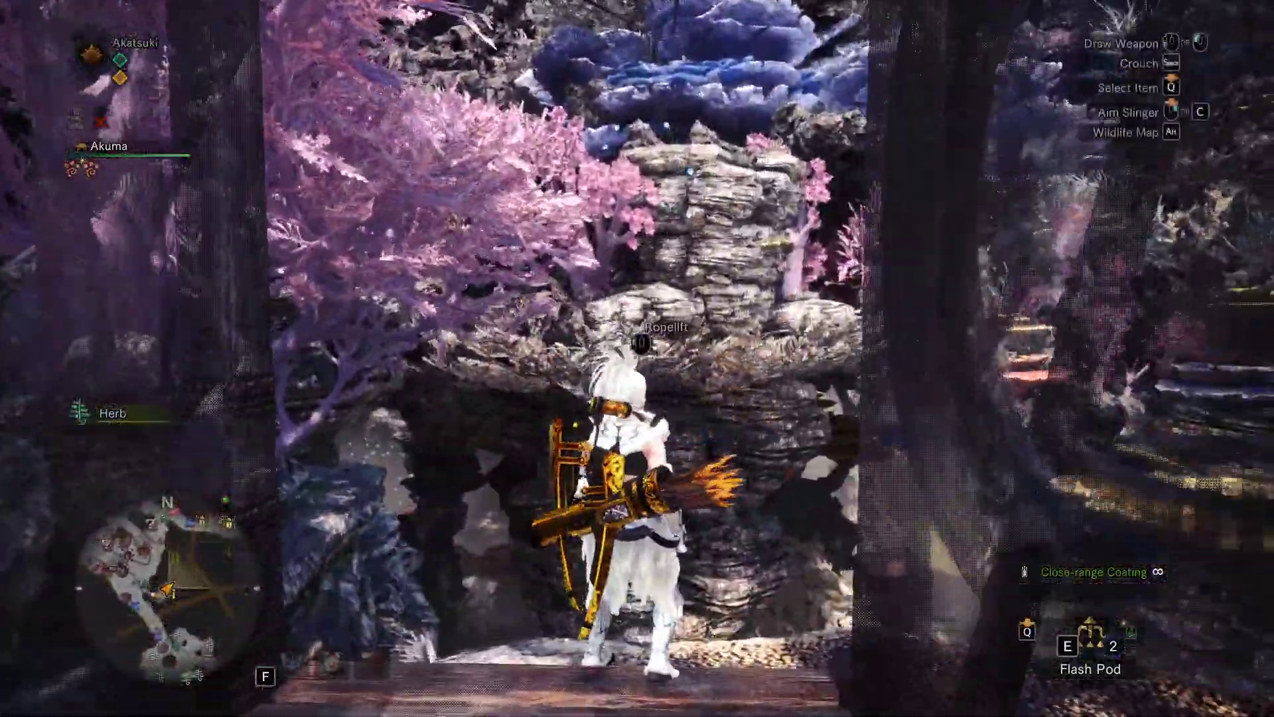
pyautogui.press('w')
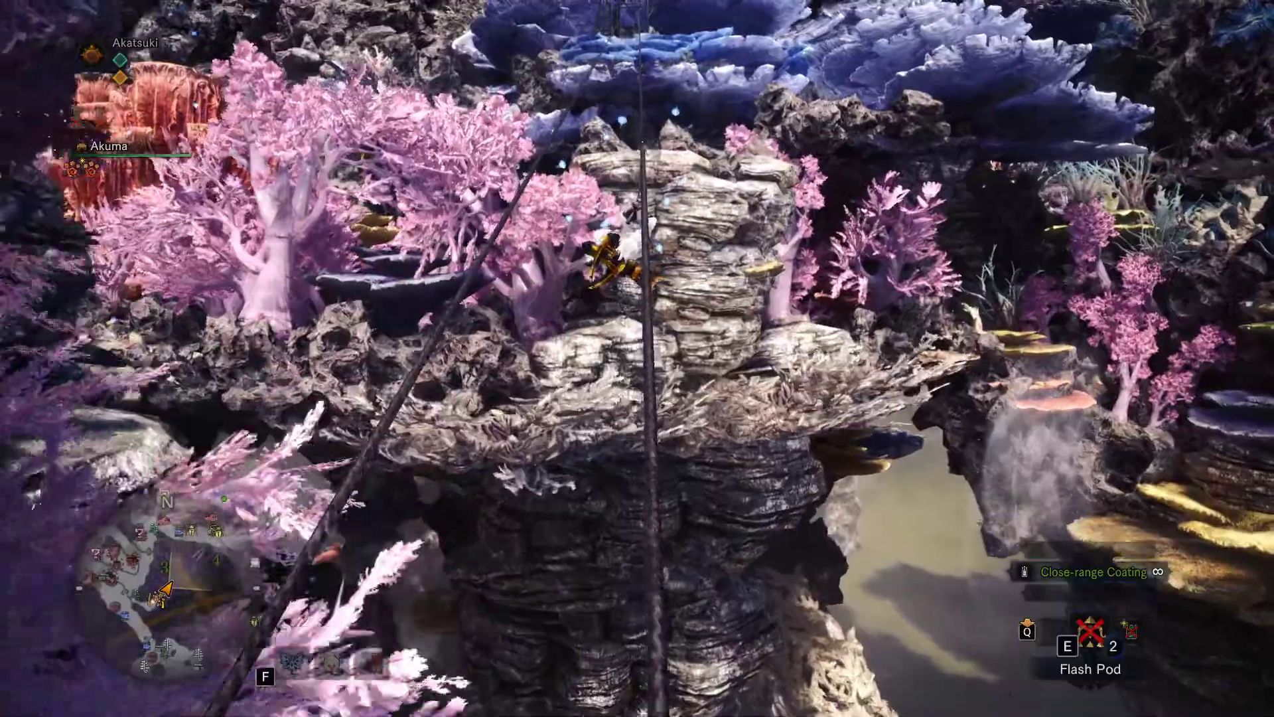
pyautogui.press('w')
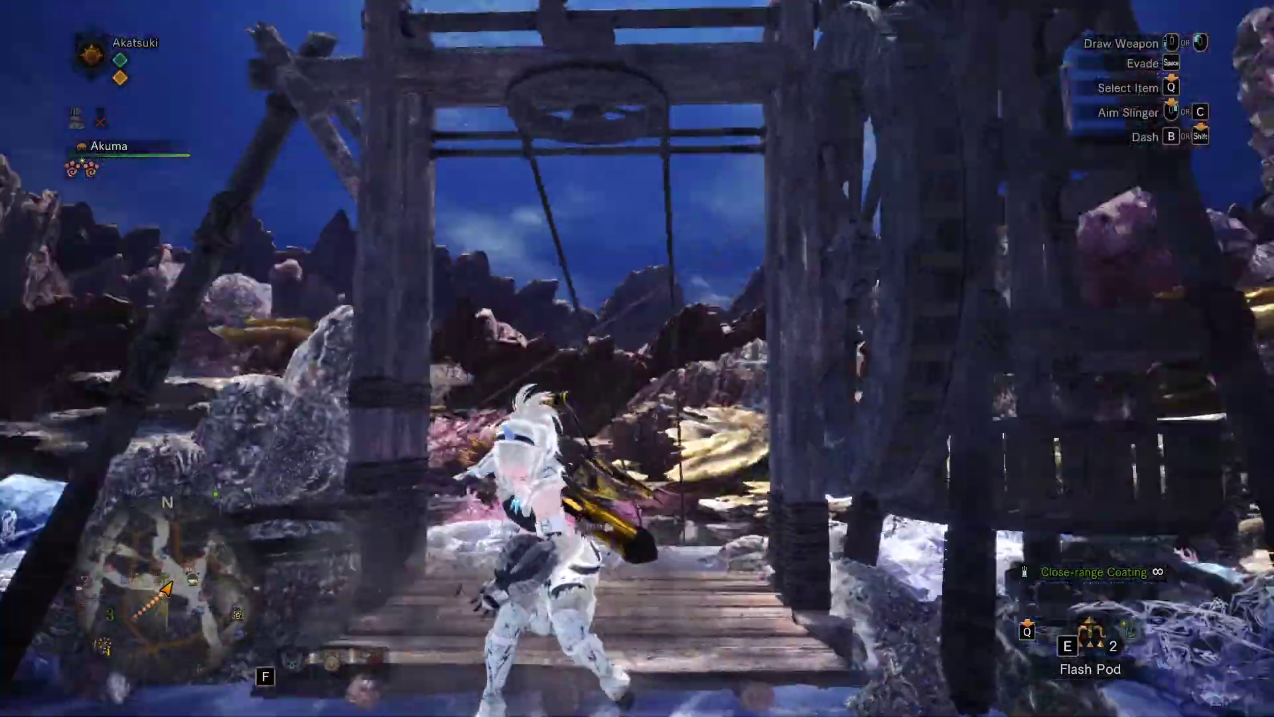
pyautogui.press('w')
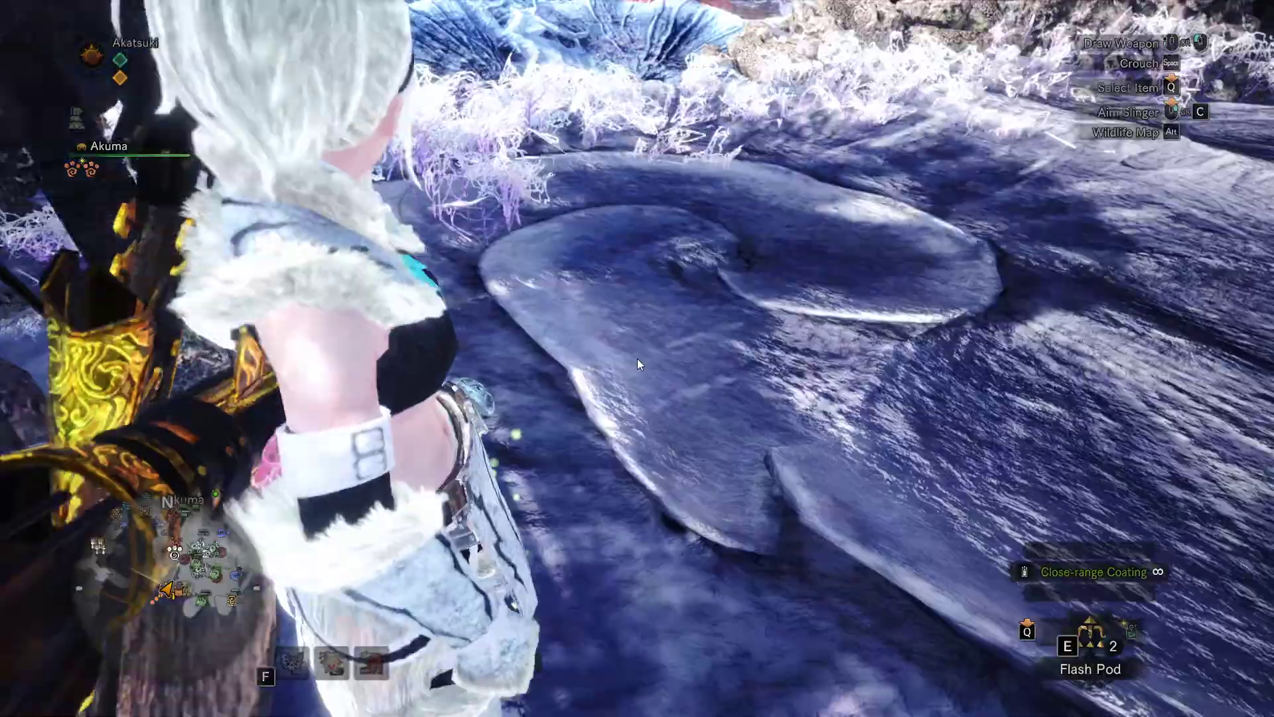
pyautogui.press('m')
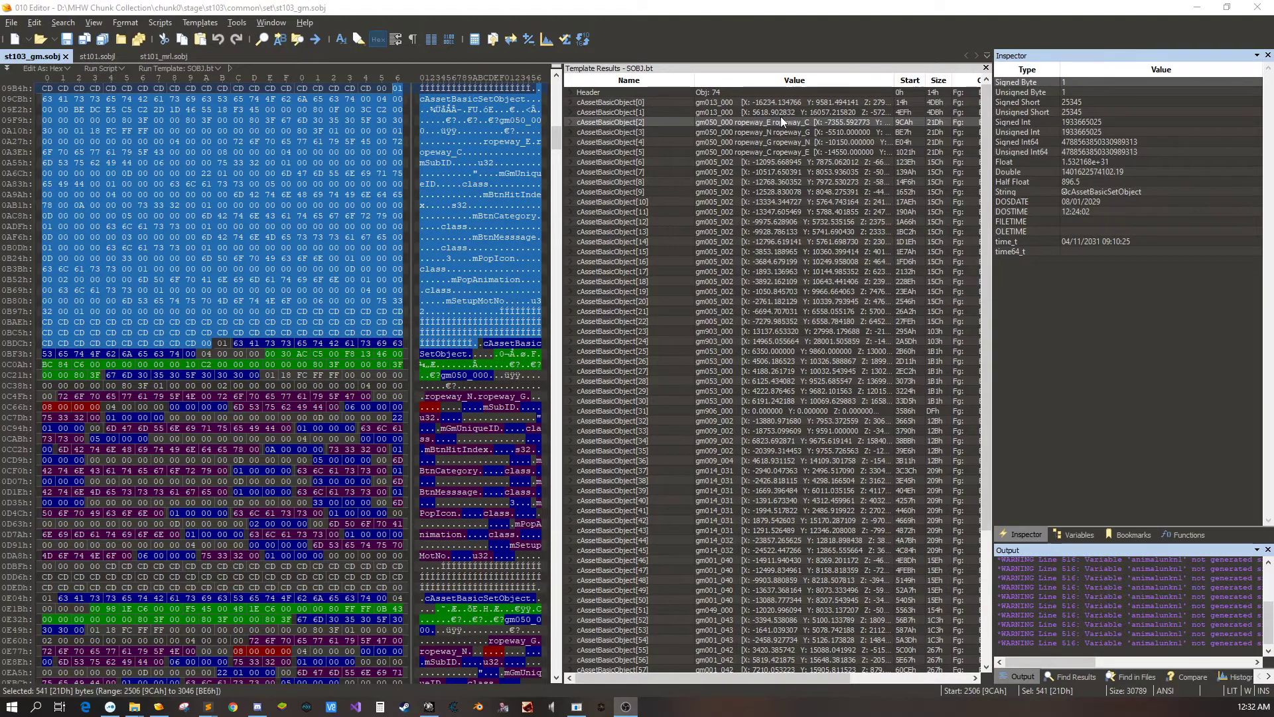
# - Set the empty st101_mrl.sobj to hex editing and return to st103_gm.sobj
pyautogui.click(164, 56)
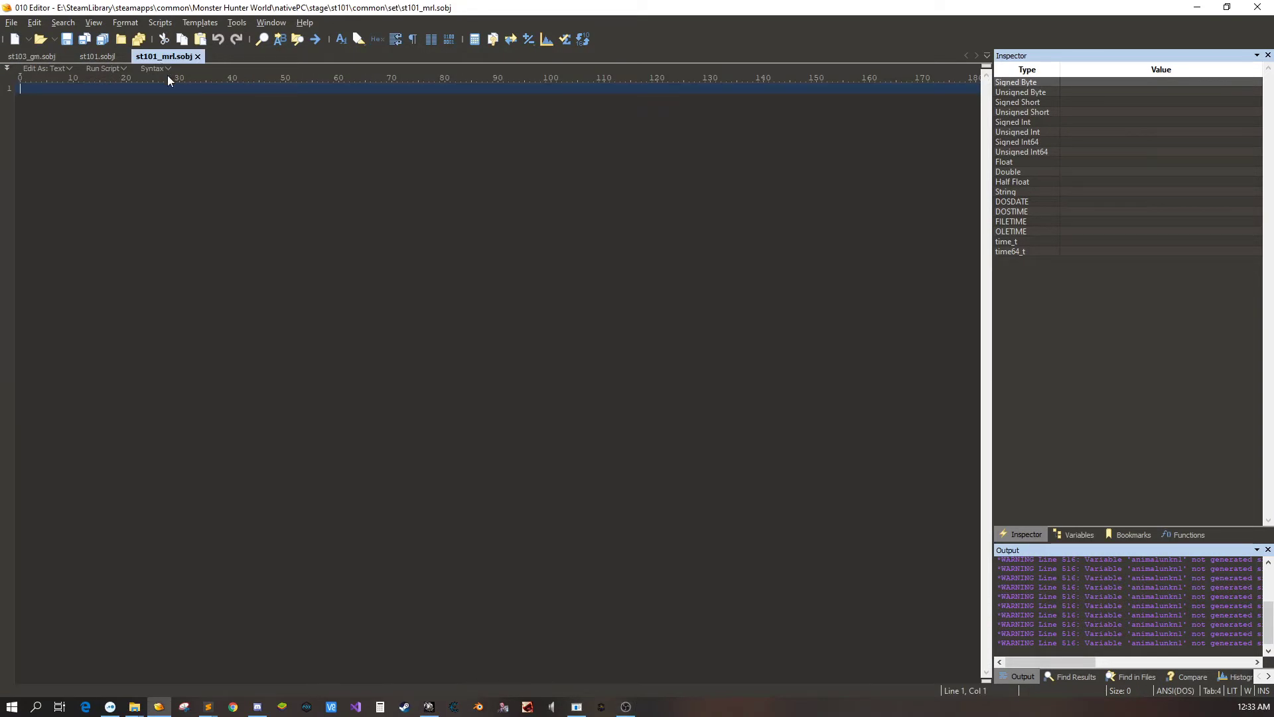
pyautogui.click(30, 69)
pyautogui.click(82, 91)
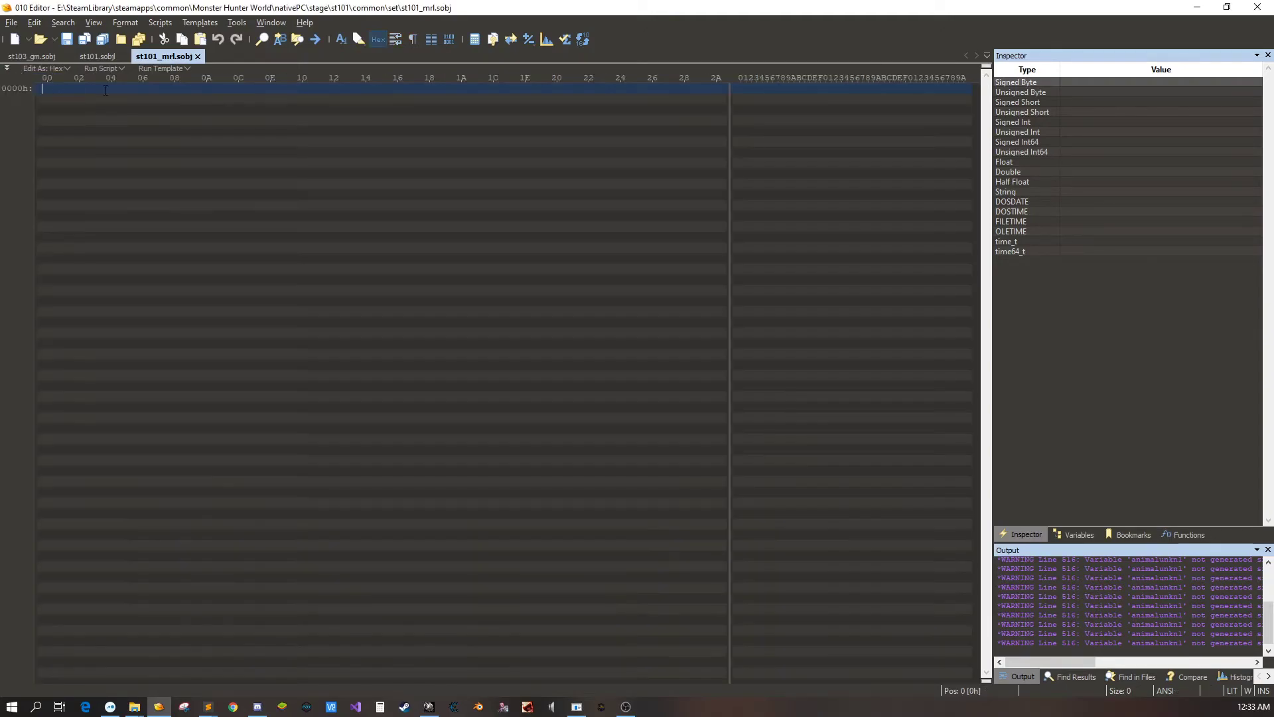
pyautogui.click(30, 58)
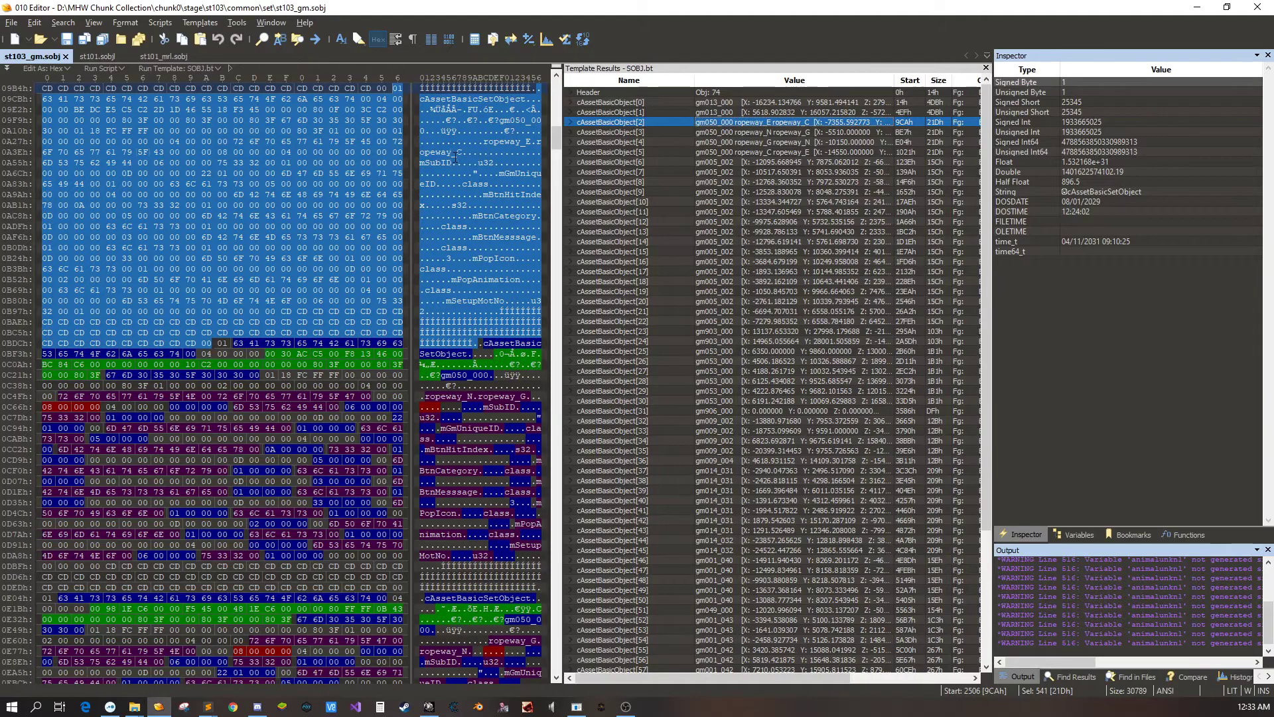
pyautogui.rightClick(454, 158)
pyautogui.click(491, 217)
pyautogui.click(95, 141)
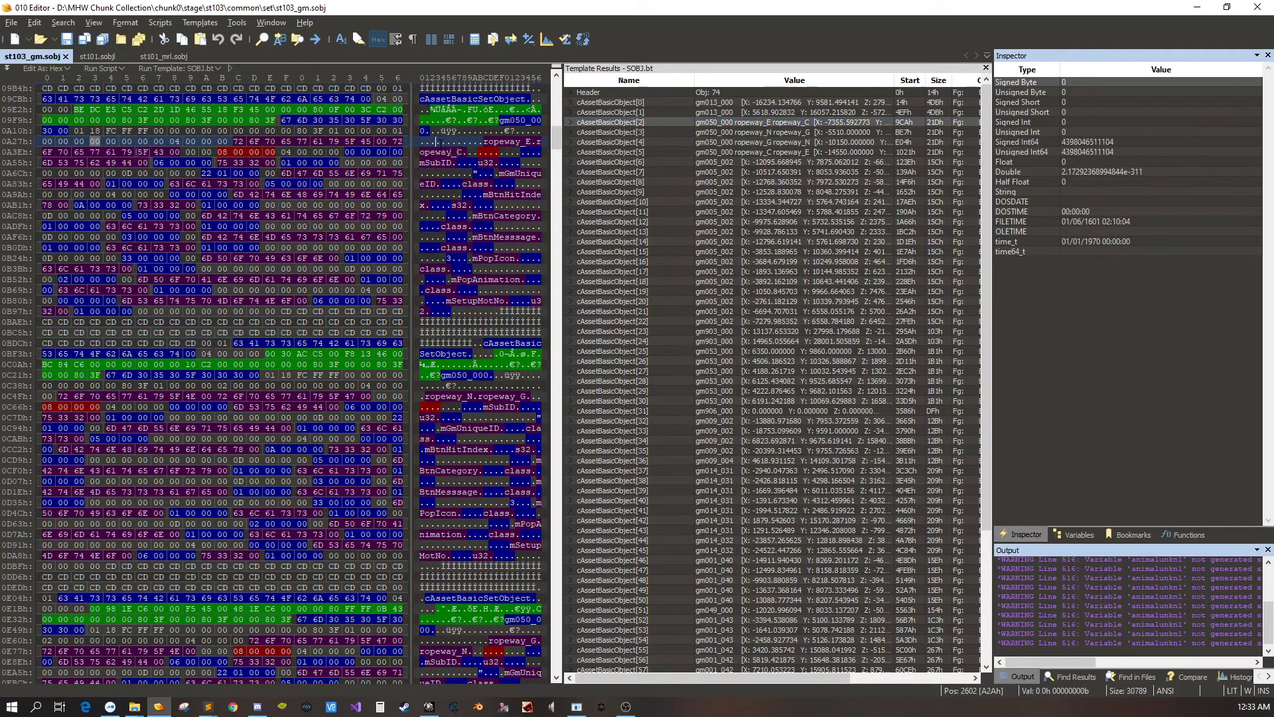
# - Copy the first 20 bytes of st103_gm.sobj, the header, and paste them into st101_mrl.sobj
pyautogui.scroll(4, 95, 142)
pyautogui.scroll(20, 223, 383)
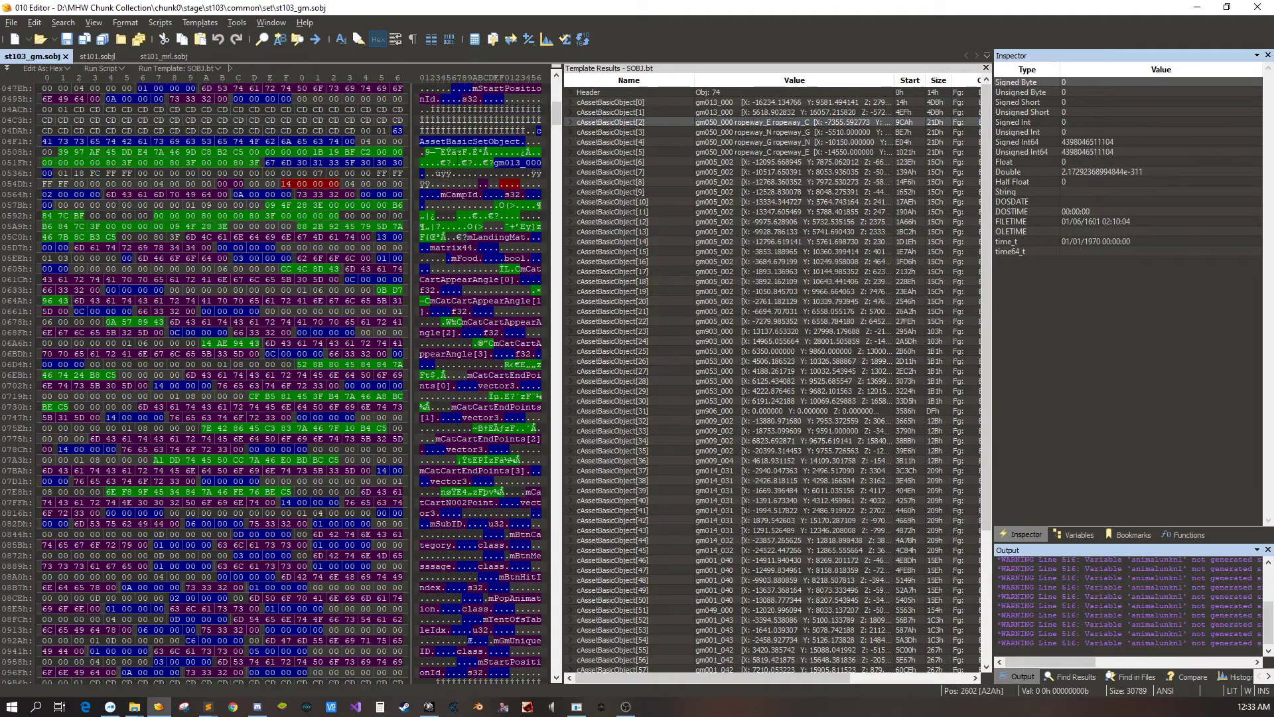
pyautogui.scroll(11, 457, 156)
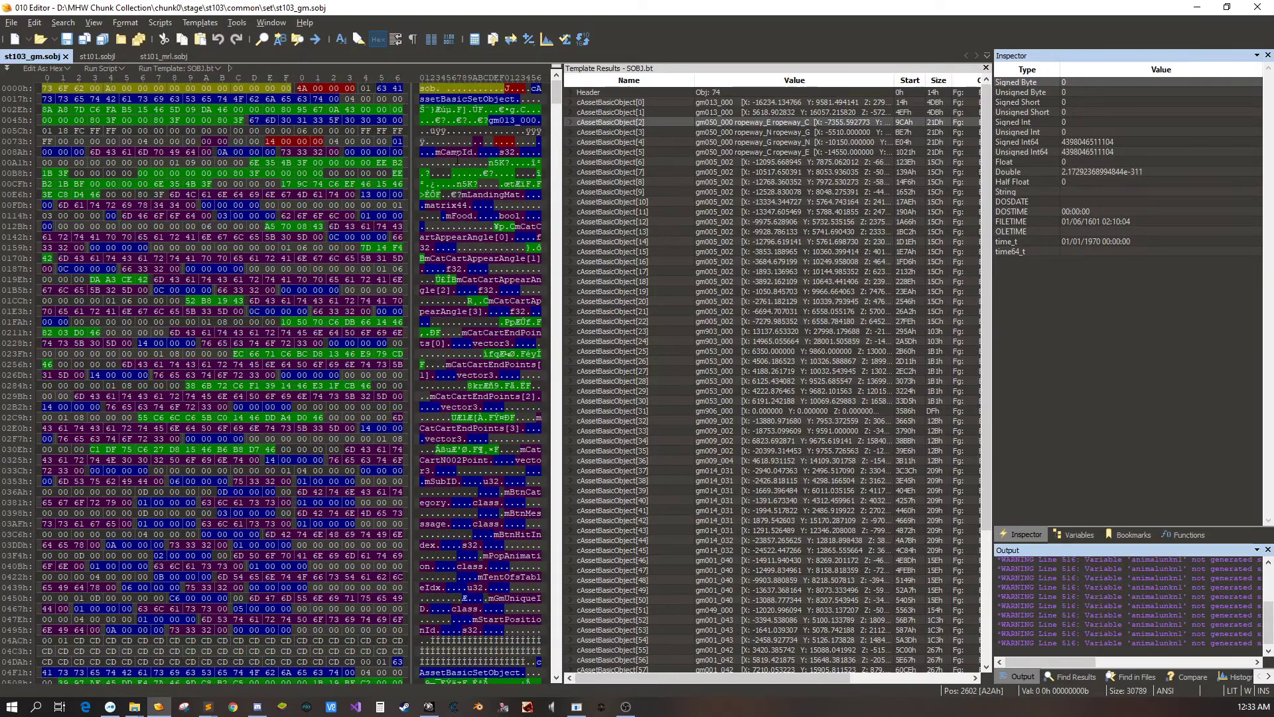
pyautogui.moveTo(47, 88); pyautogui.dragTo(362, 88)
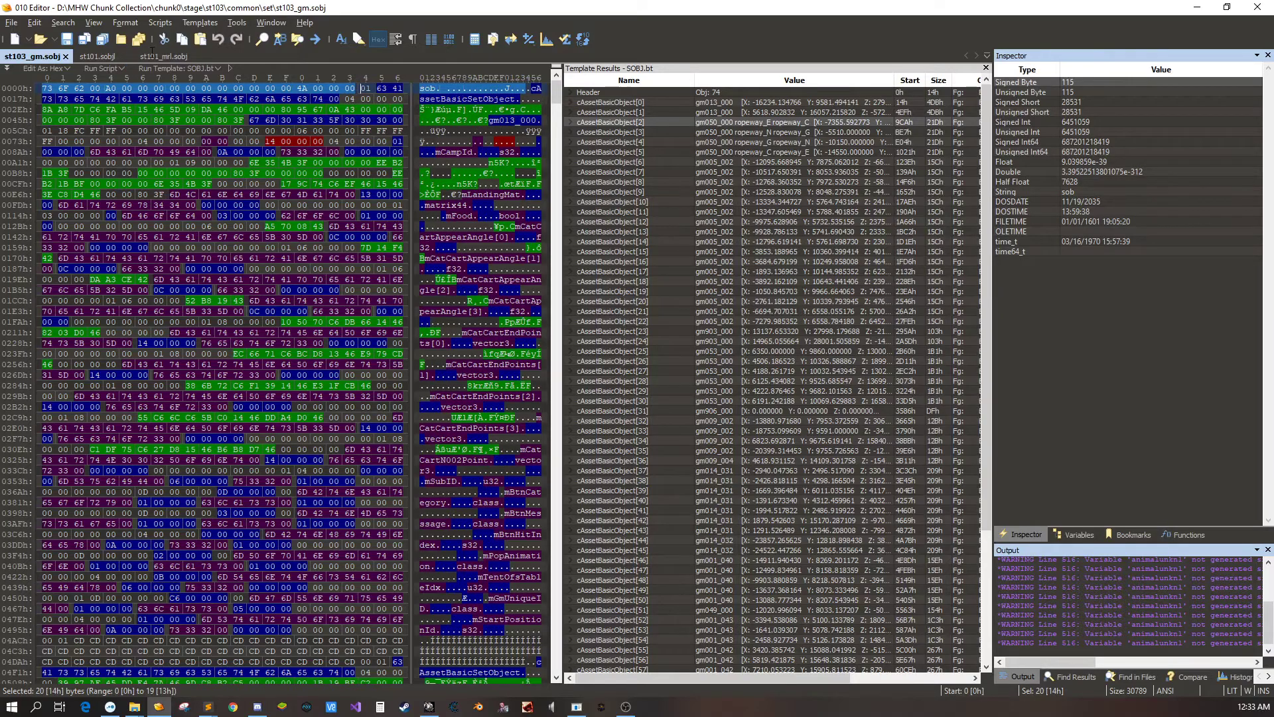
pyautogui.click(148, 56)
pyautogui.rightClick(552, 112)
pyautogui.click(597, 185)
# - Copy the ropeway_E to ropeway_C object, cAssetBasicObject[2], from st103_gm.sobj and paste it after the header in st101_mrl.sobj
pyautogui.click(31, 57)
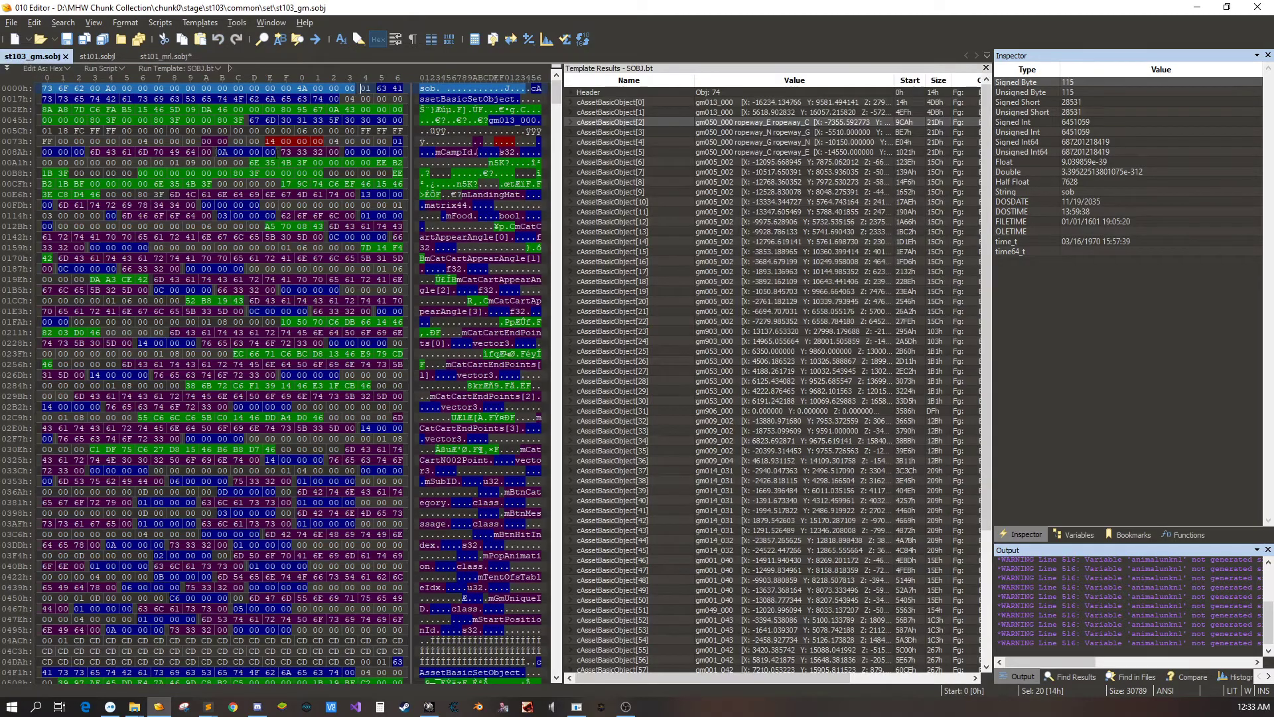
pyautogui.click(697, 124)
pyautogui.rightClick(463, 519)
pyautogui.click(491, 330)
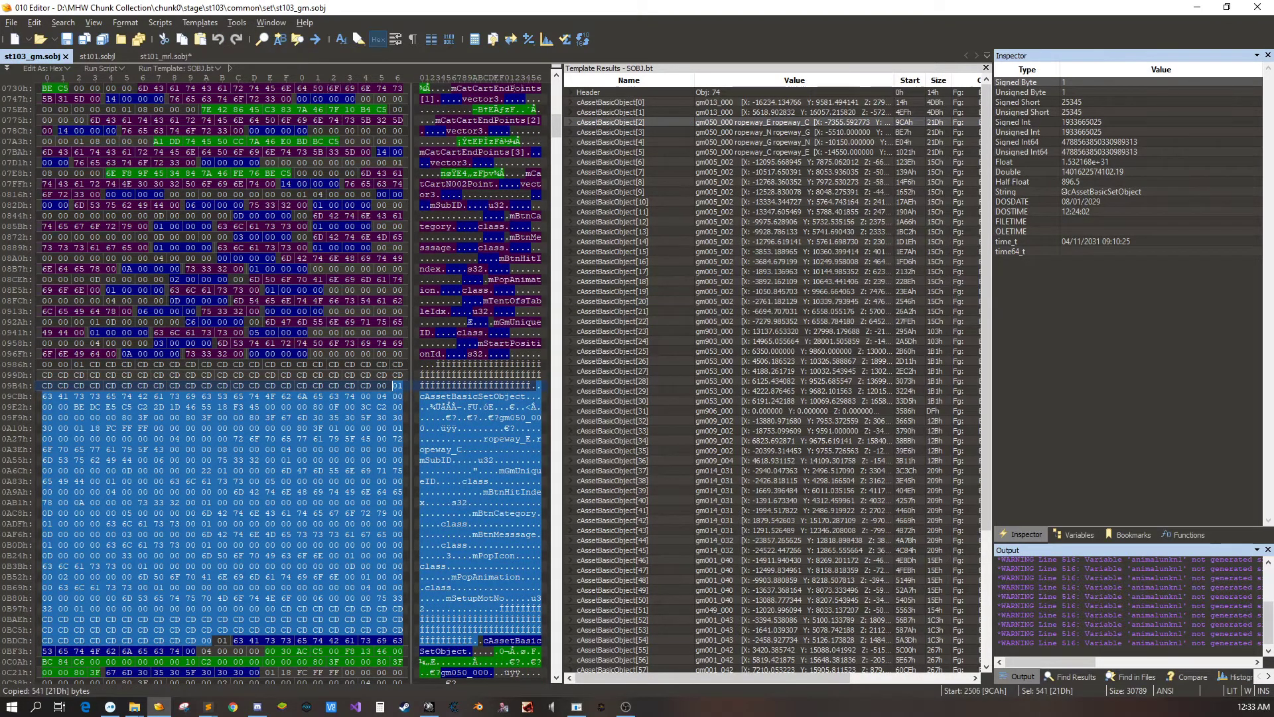
pyautogui.click(181, 58)
pyautogui.click(492, 111)
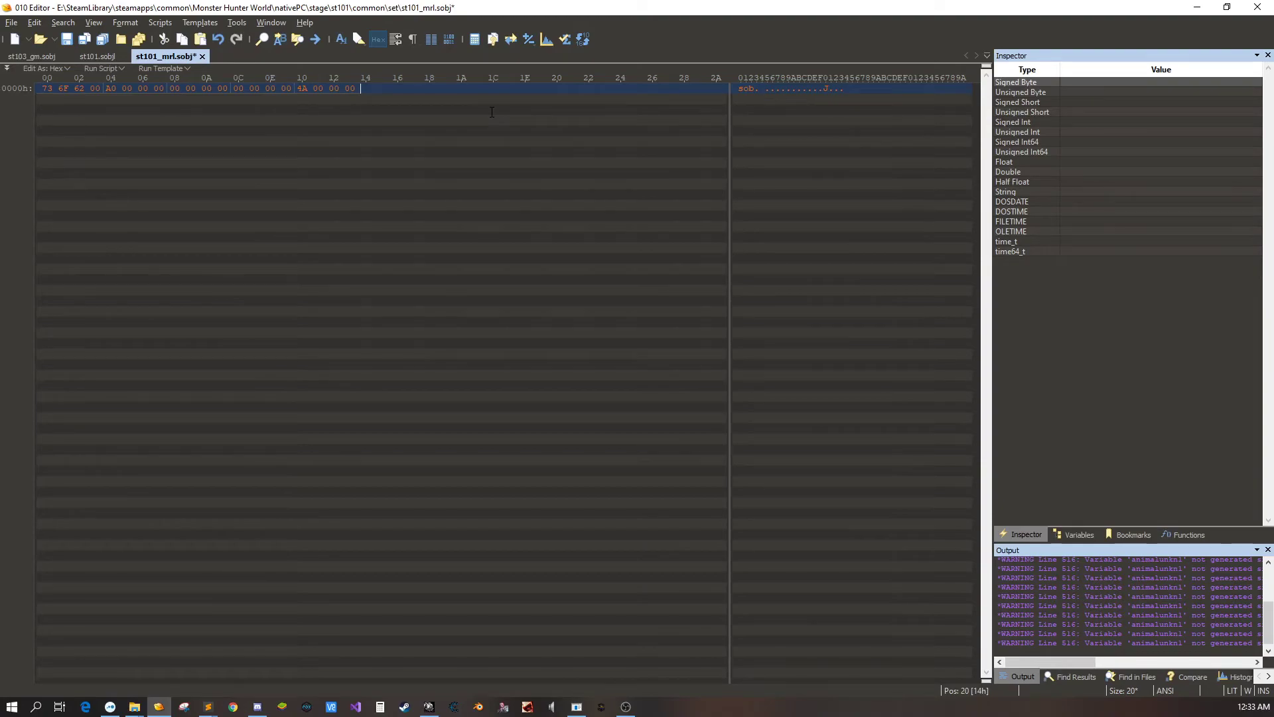
pyautogui.hotkey('ctrl', 'v')
# - Copy the ropeway_C to ropeway_E object, cAssetBasicObject[5], from st103_gm.sobj and paste it at the end of st101_mrl.sobj
pyautogui.click(28, 59)
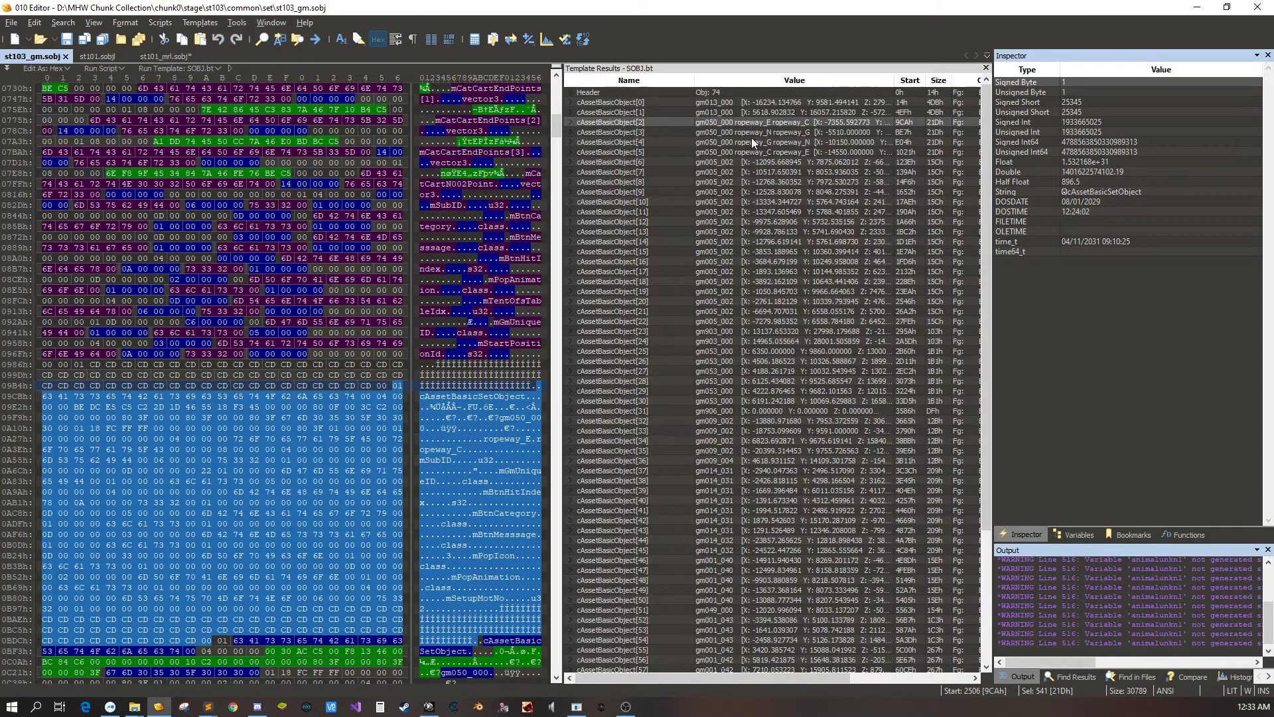
pyautogui.click(759, 153)
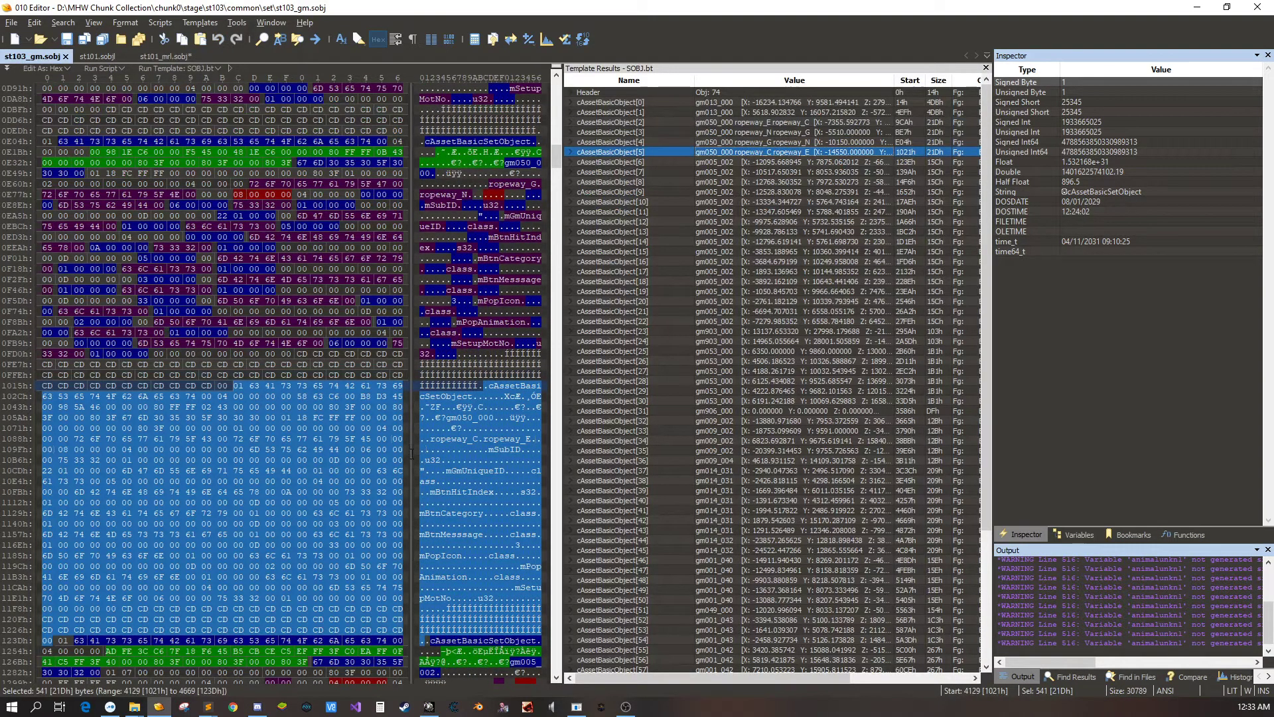
pyautogui.rightClick(495, 471)
pyautogui.click(529, 533)
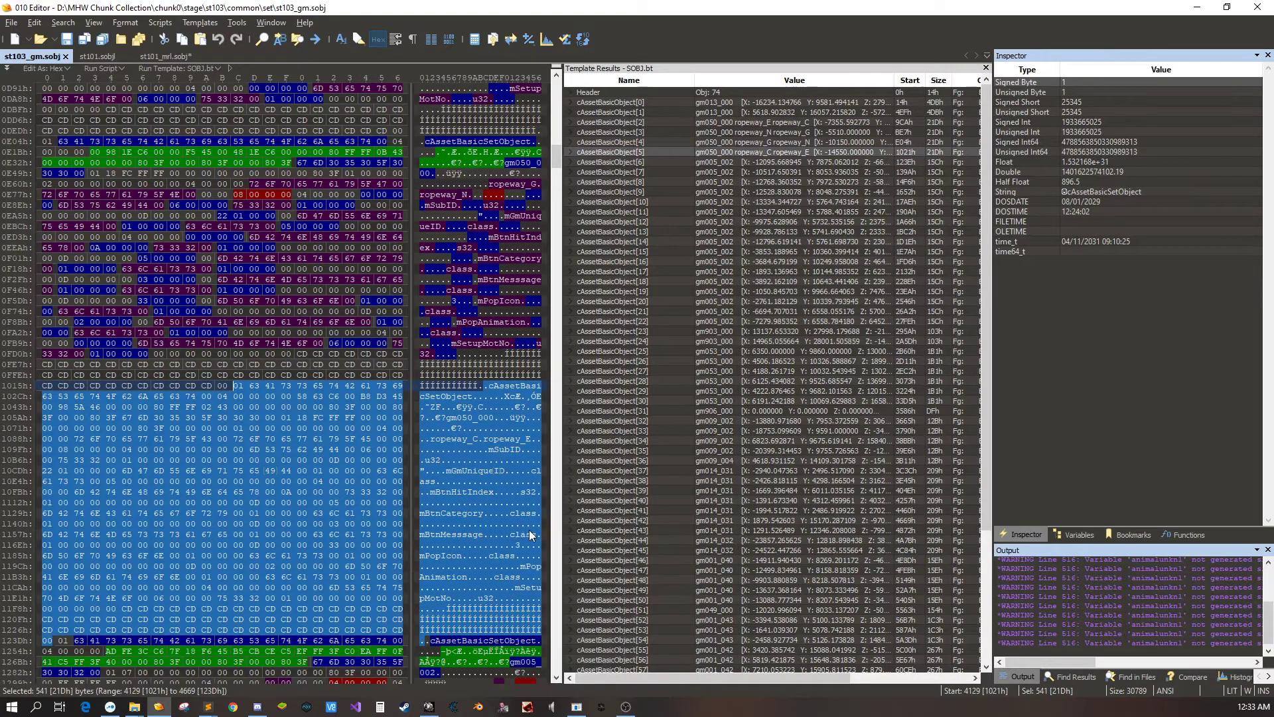
pyautogui.click(166, 56)
pyautogui.hotkey('ctrl', 'v')
pyautogui.rightClick(253, 252)
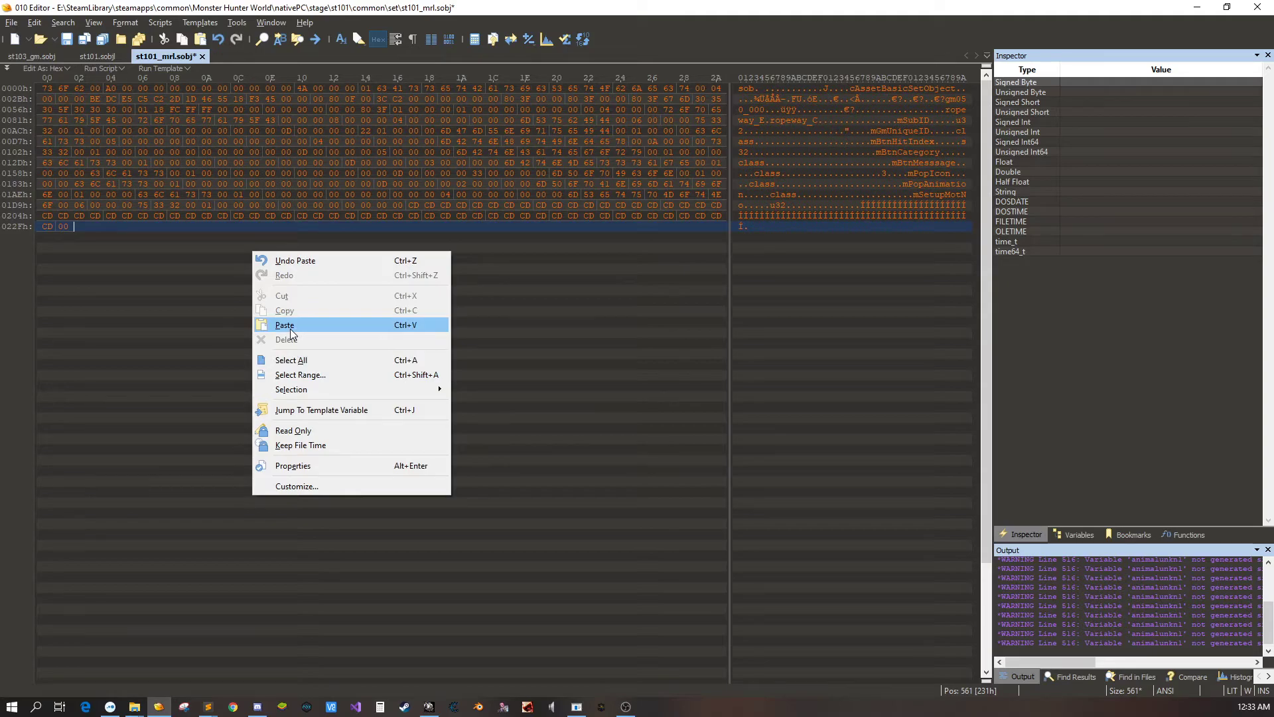
pyautogui.click(285, 325)
# - Check cAssetBasicObject[2] in st103_gm.sobj, and open st201_gm.sobj from chunk0's stage\st201\common\set folder in 010 Editor
pyautogui.click(37, 60)
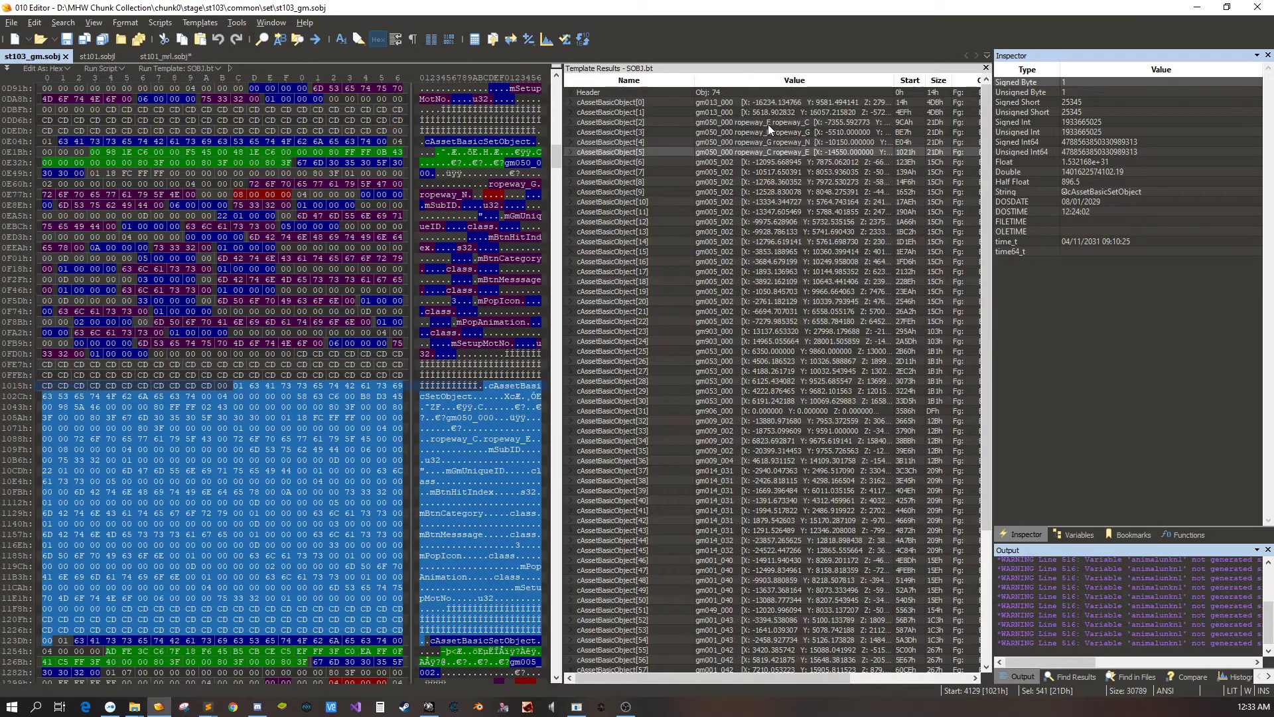
pyautogui.click(767, 124)
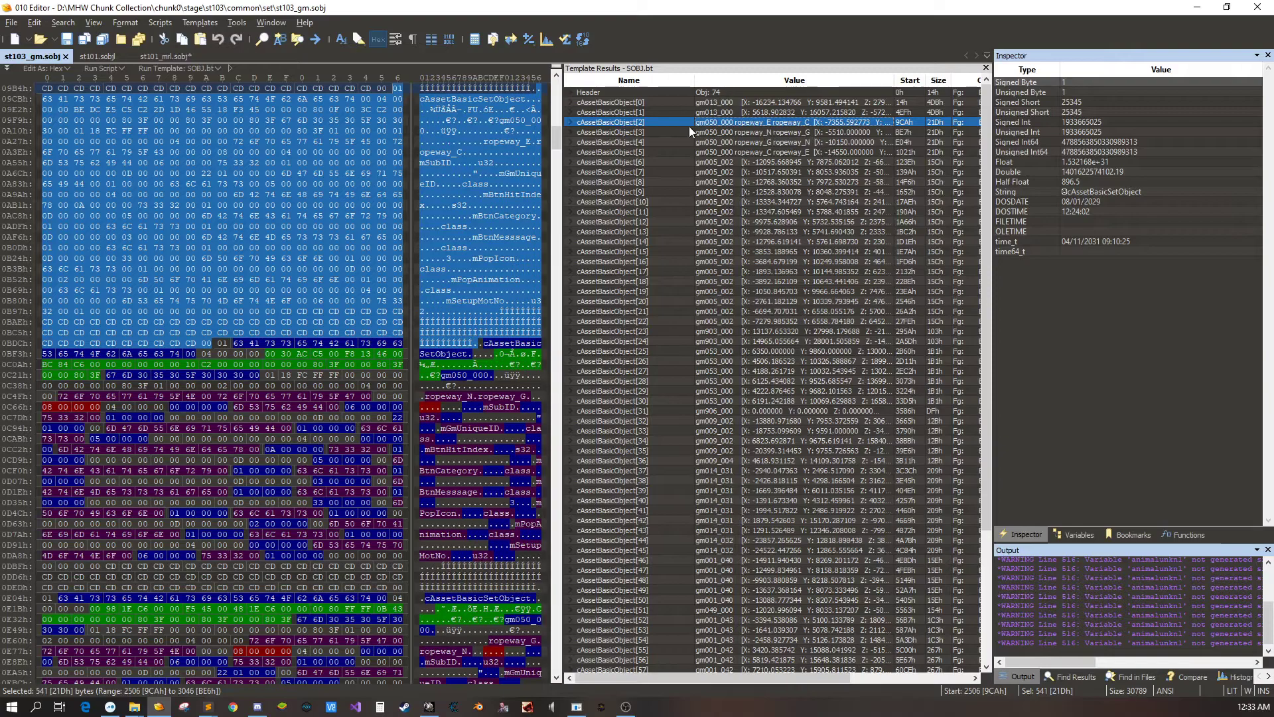
pyautogui.moveTo(717, 8); pyautogui.dragTo(288, 75)
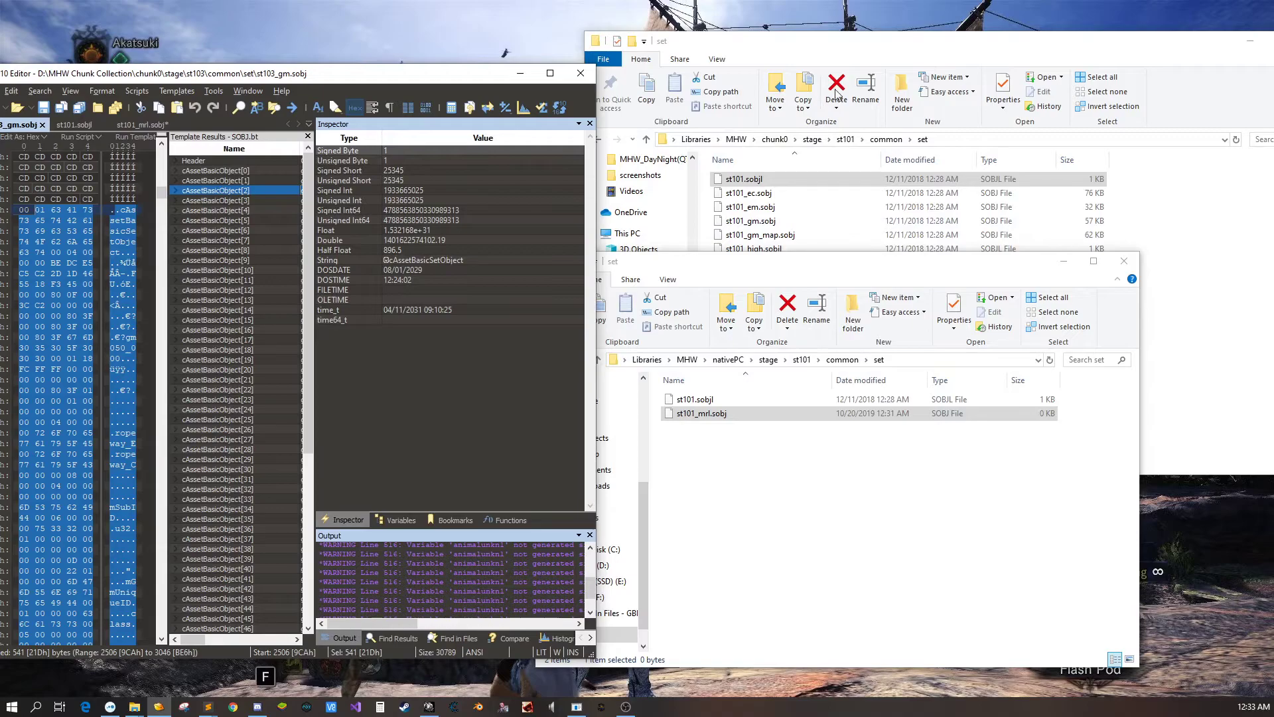
pyautogui.click(812, 140)
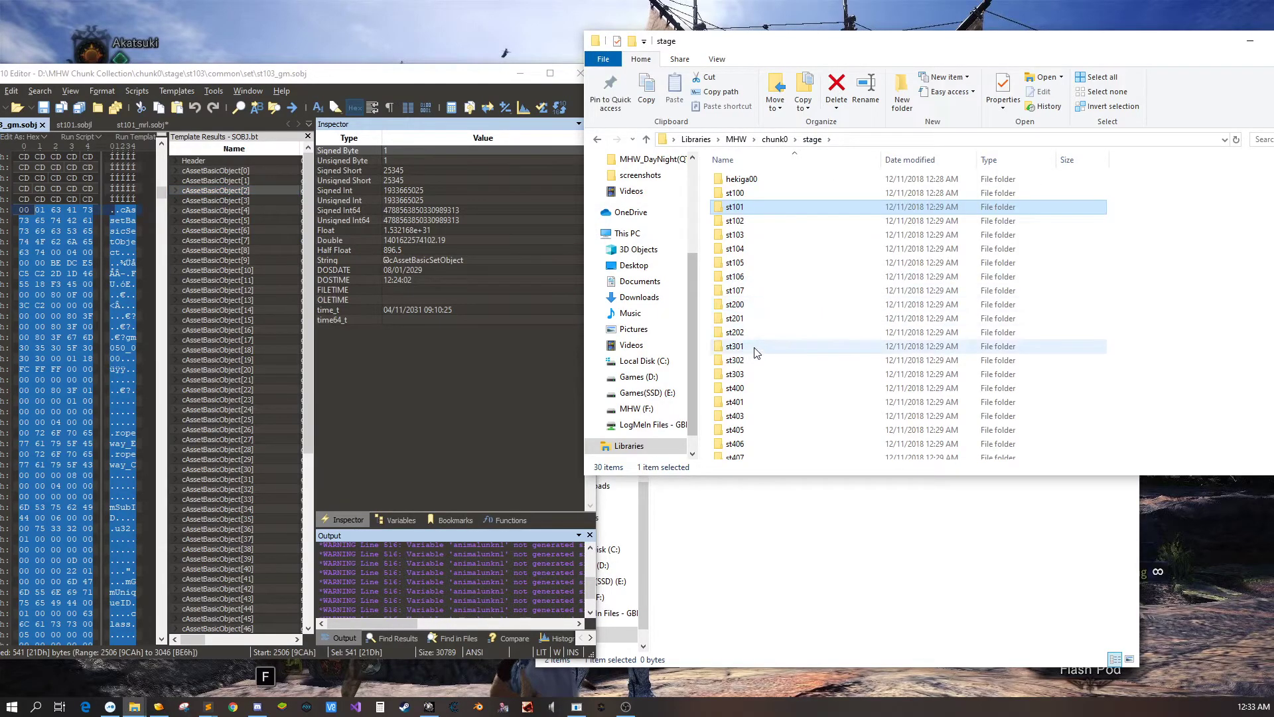
pyautogui.click(737, 319)
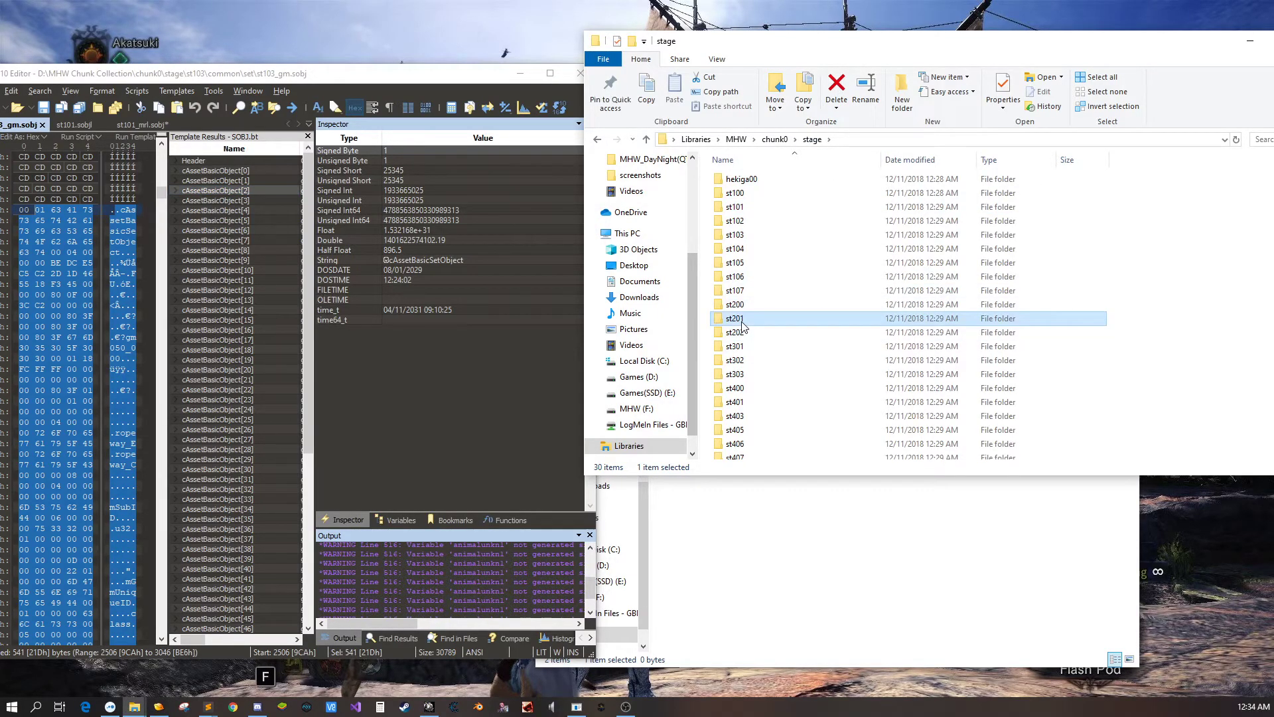
pyautogui.doubleClick(737, 319)
pyautogui.doubleClick(737, 179)
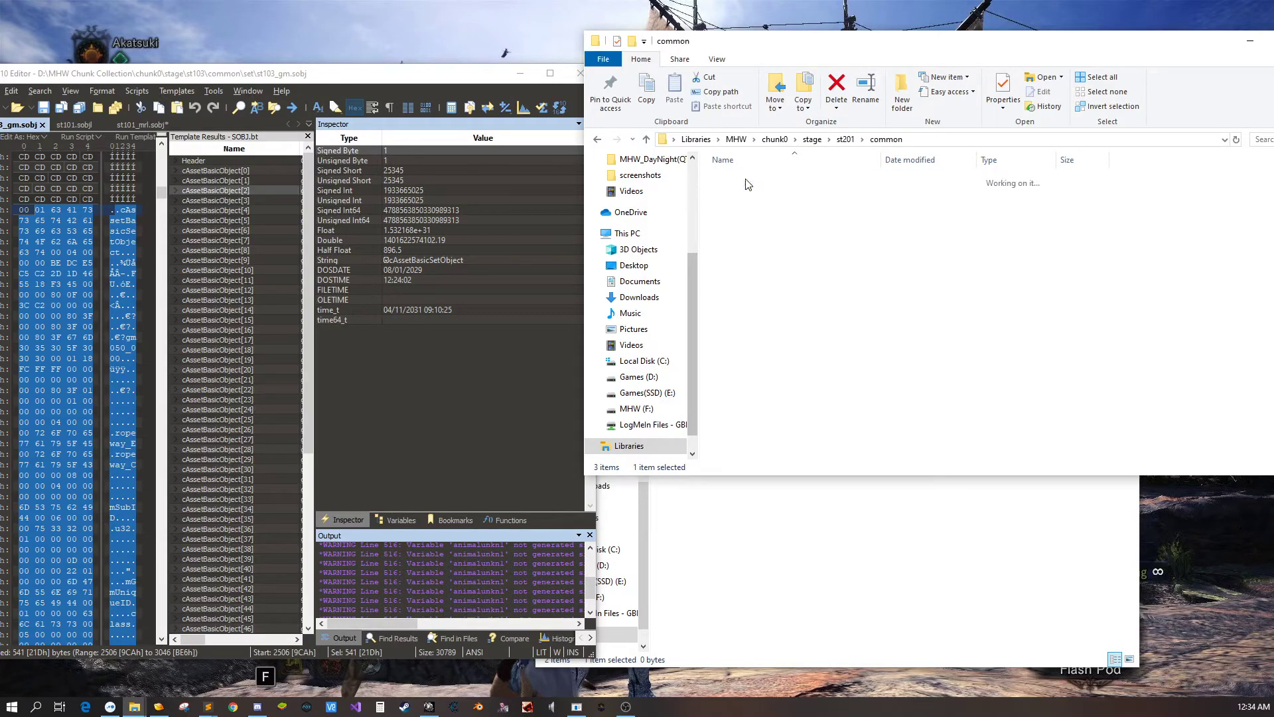
pyautogui.doubleClick(760, 290)
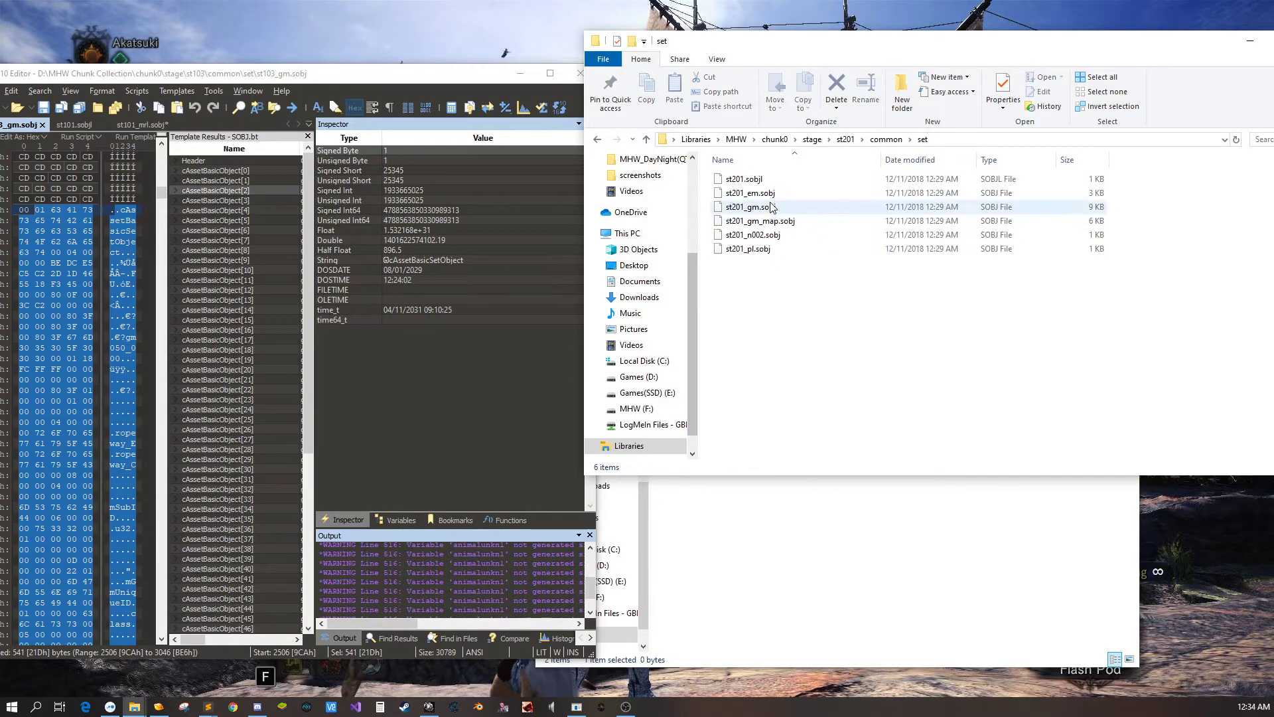
pyautogui.rightClick(770, 209)
pyautogui.click(816, 324)
# - Parse st201_gm.sobj with the SOBJ.bt template and inspect its gorl_2 to start_2 object, cAssetBasicObject[2]
pyautogui.doubleClick(345, 77)
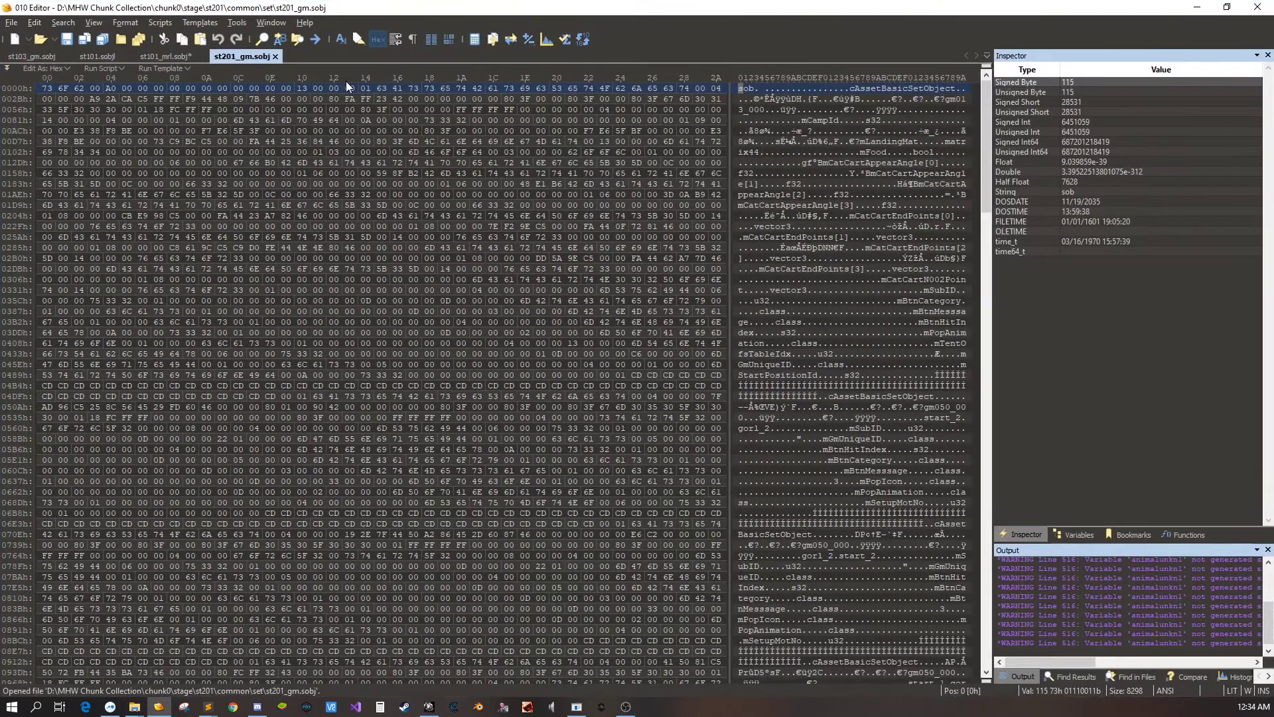
pyautogui.click(162, 68)
pyautogui.scroll(-3, 180, 192)
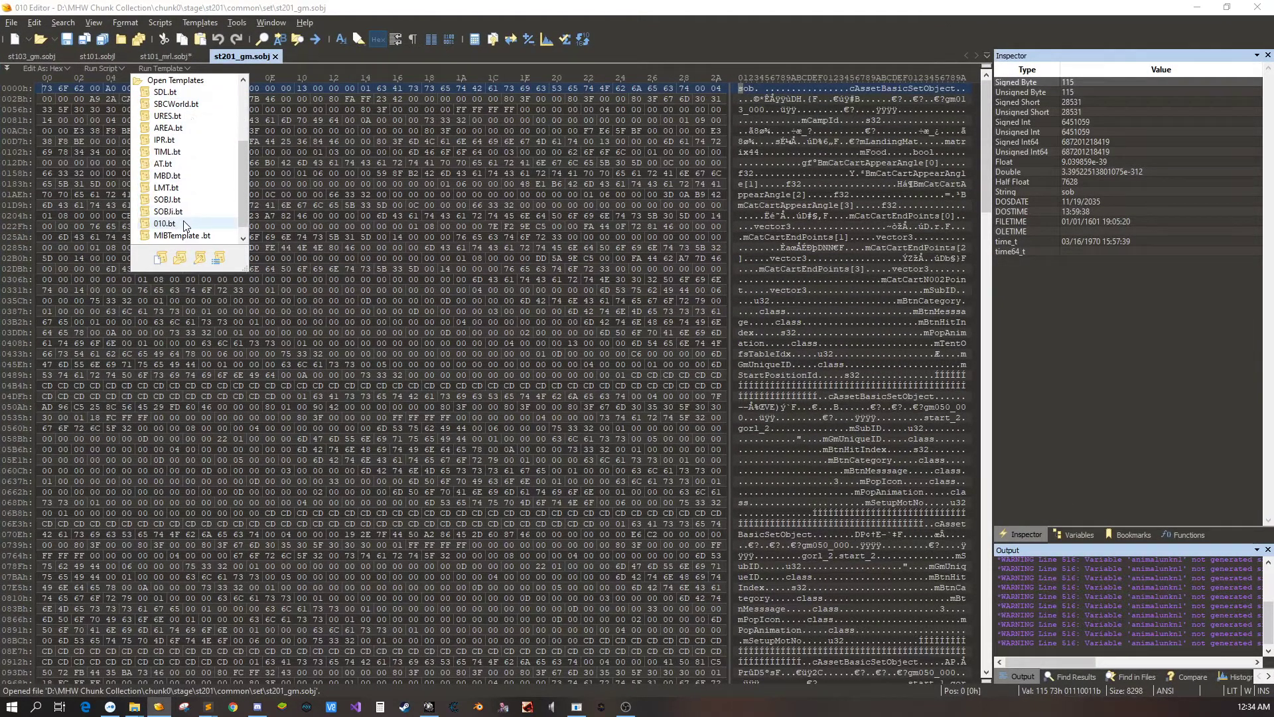
pyautogui.click(169, 199)
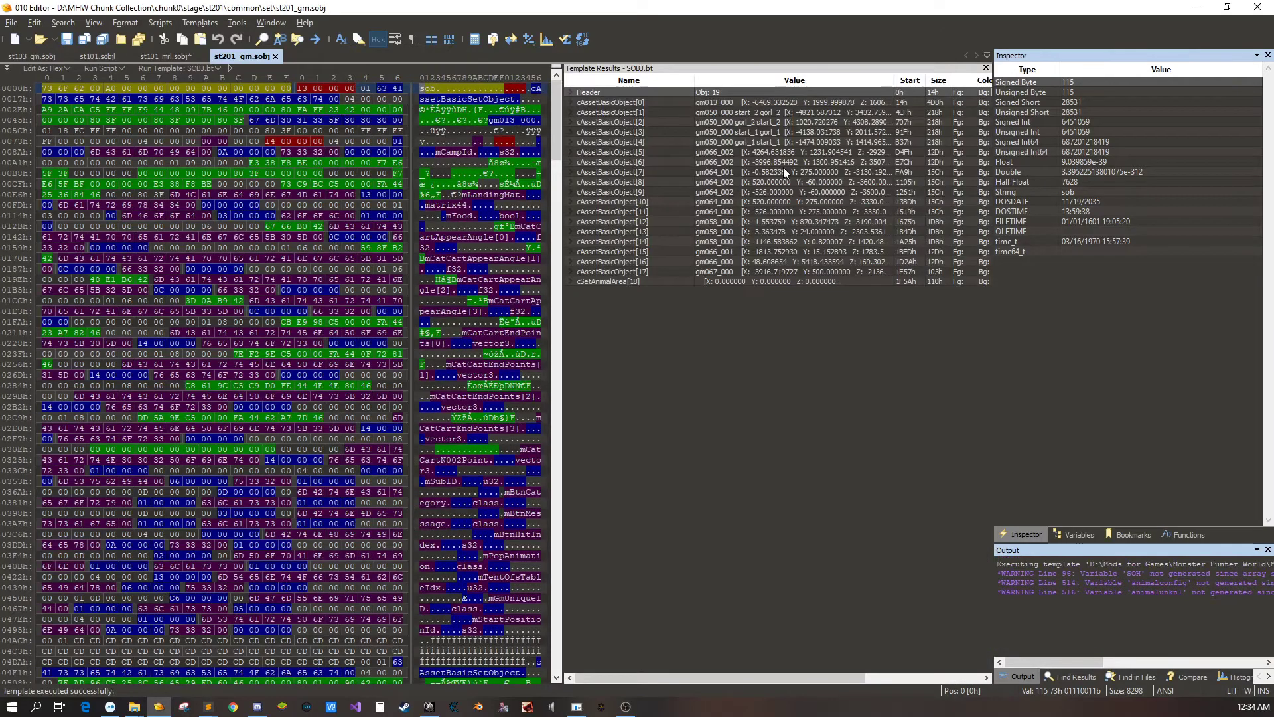
pyautogui.click(772, 124)
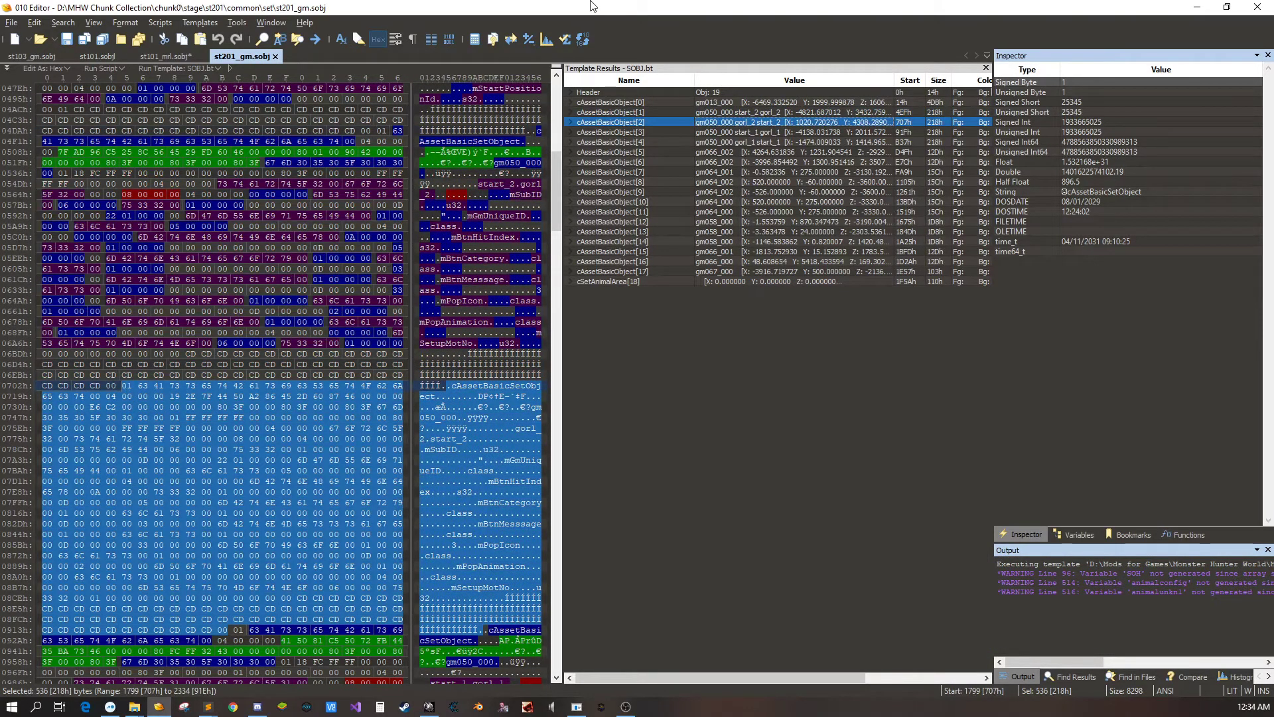
# - Open st202_gm.sobj from chunk0's stage\st202\common\set folder in 010 Editor
pyautogui.doubleClick(604, 8)
pyautogui.click(914, 338)
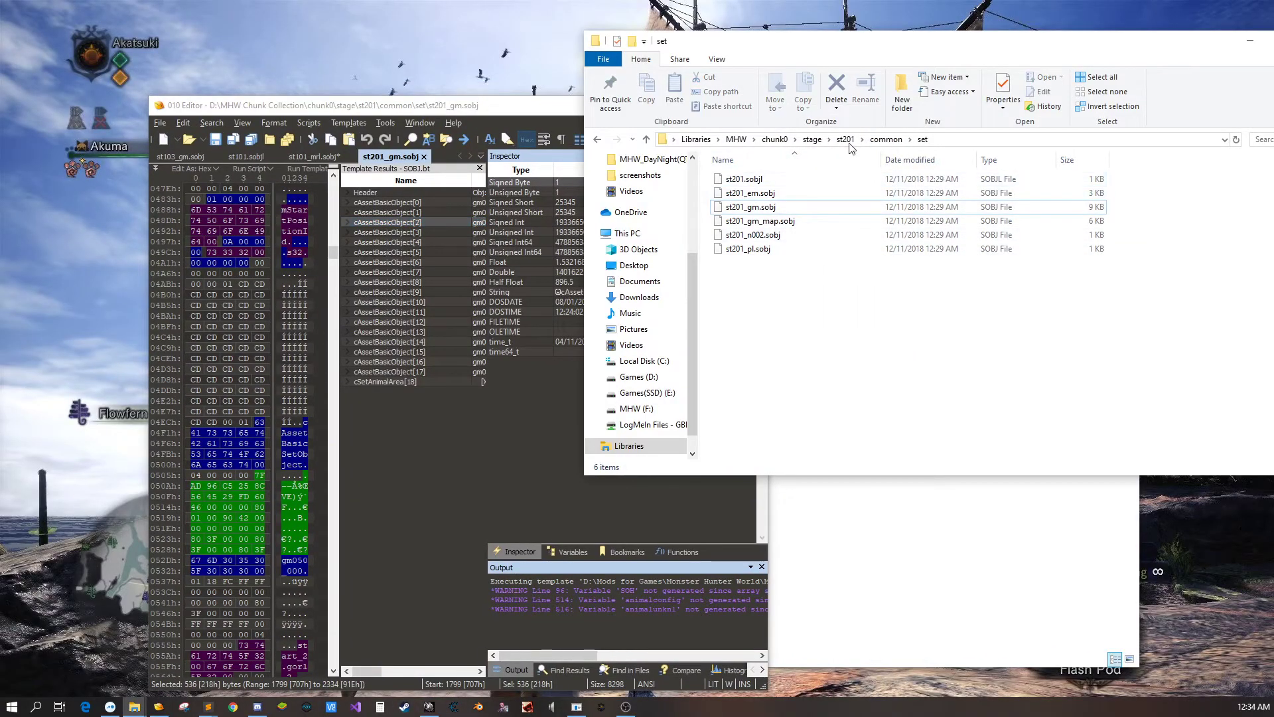
pyautogui.click(829, 140)
pyautogui.click(812, 140)
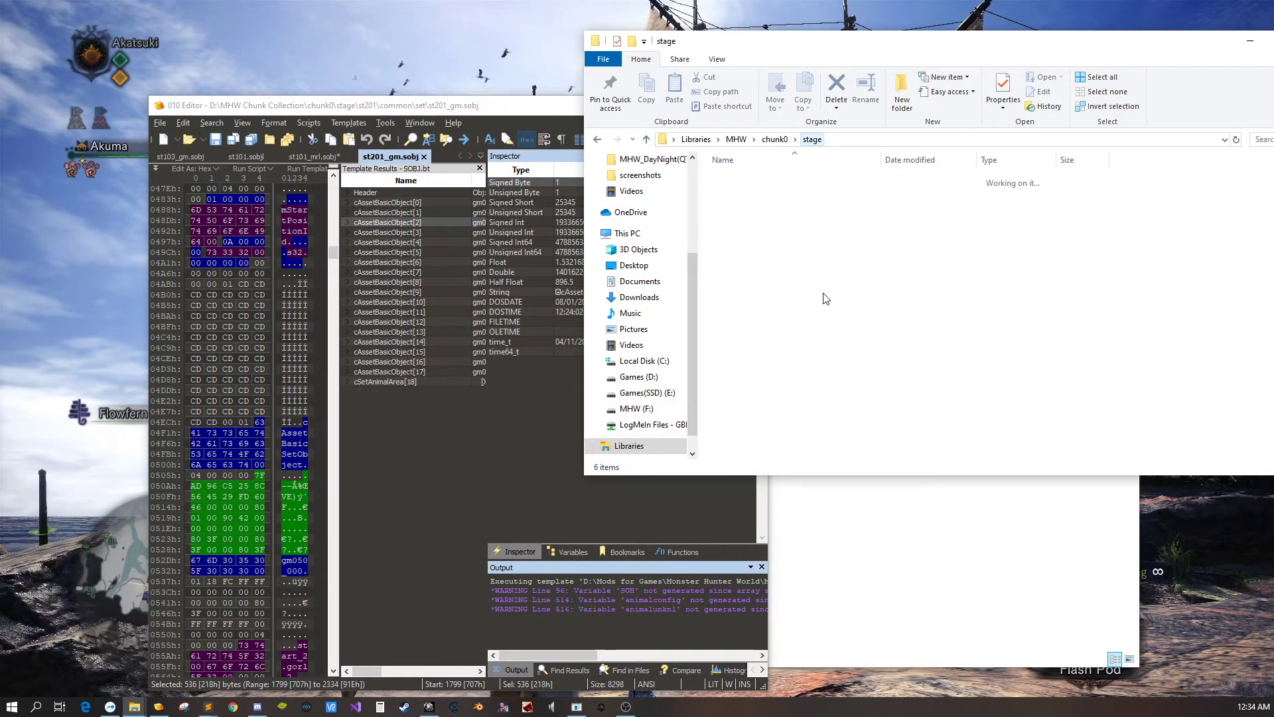
pyautogui.doubleClick(759, 333)
pyautogui.doubleClick(758, 181)
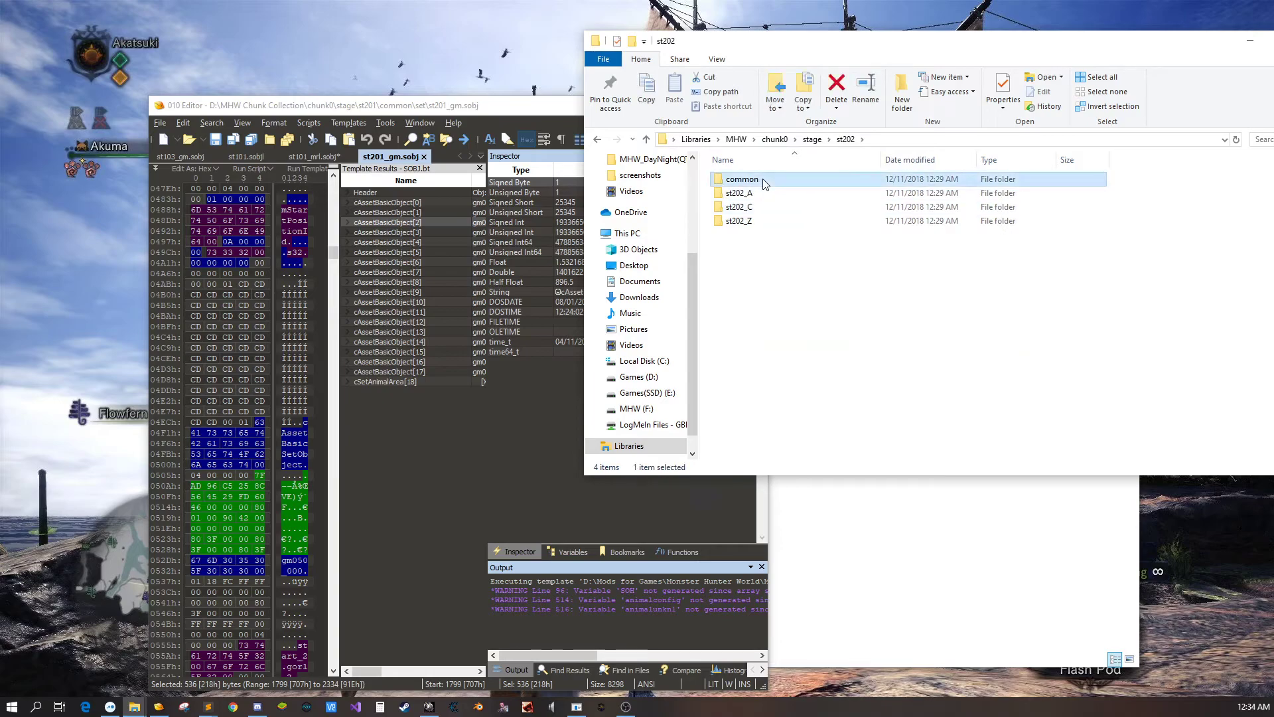
pyautogui.click(748, 293)
pyautogui.doubleClick(748, 293)
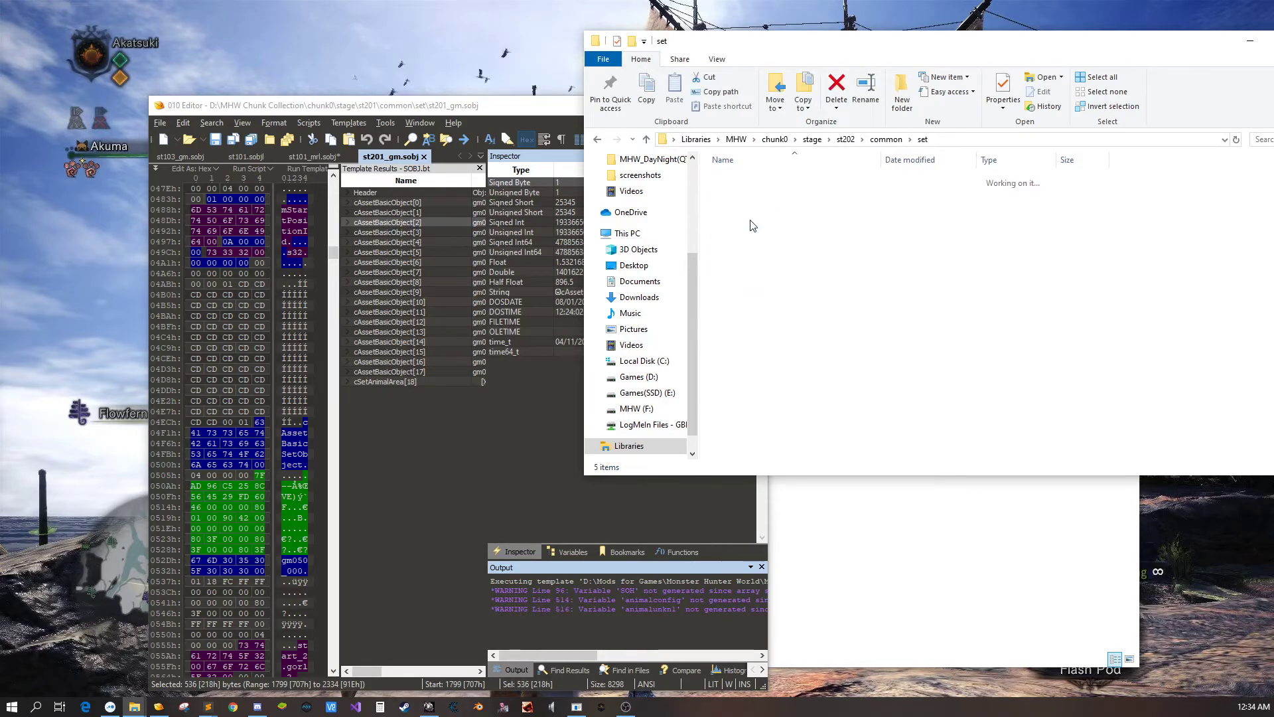
pyautogui.rightClick(764, 211)
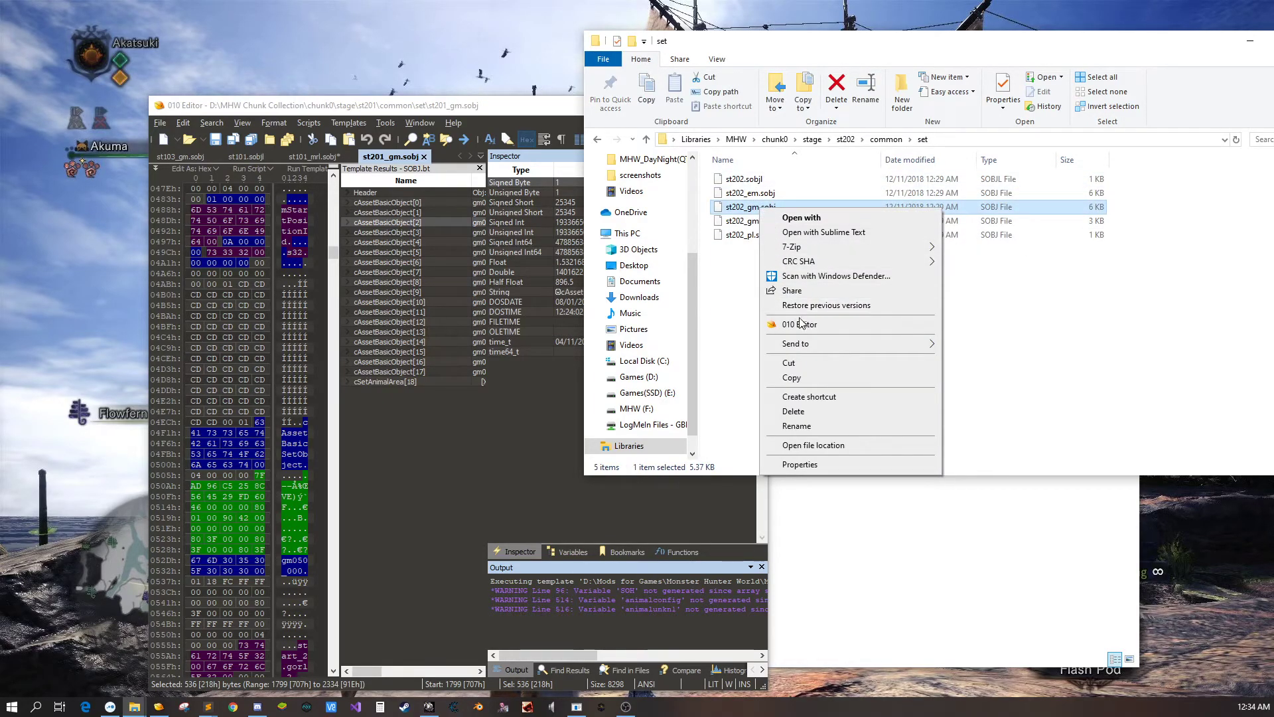
pyautogui.click(777, 324)
# - Parse st202_gm.sobj with the SOBJ.bt template
pyautogui.doubleClick(468, 106)
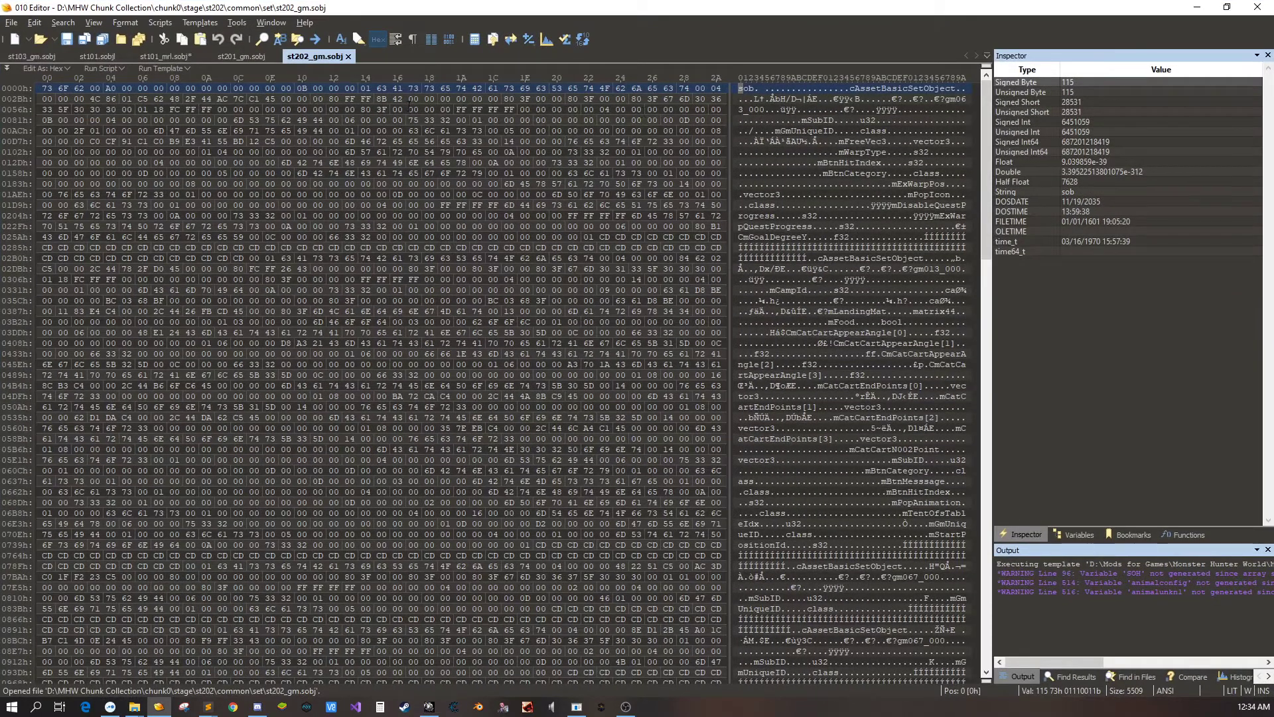
pyautogui.click(166, 70)
pyautogui.click(167, 200)
# - Look through the parsed objects of st202_gm.sobj for paired ropelift entries of the gm050_000 type
pyautogui.click(761, 102)
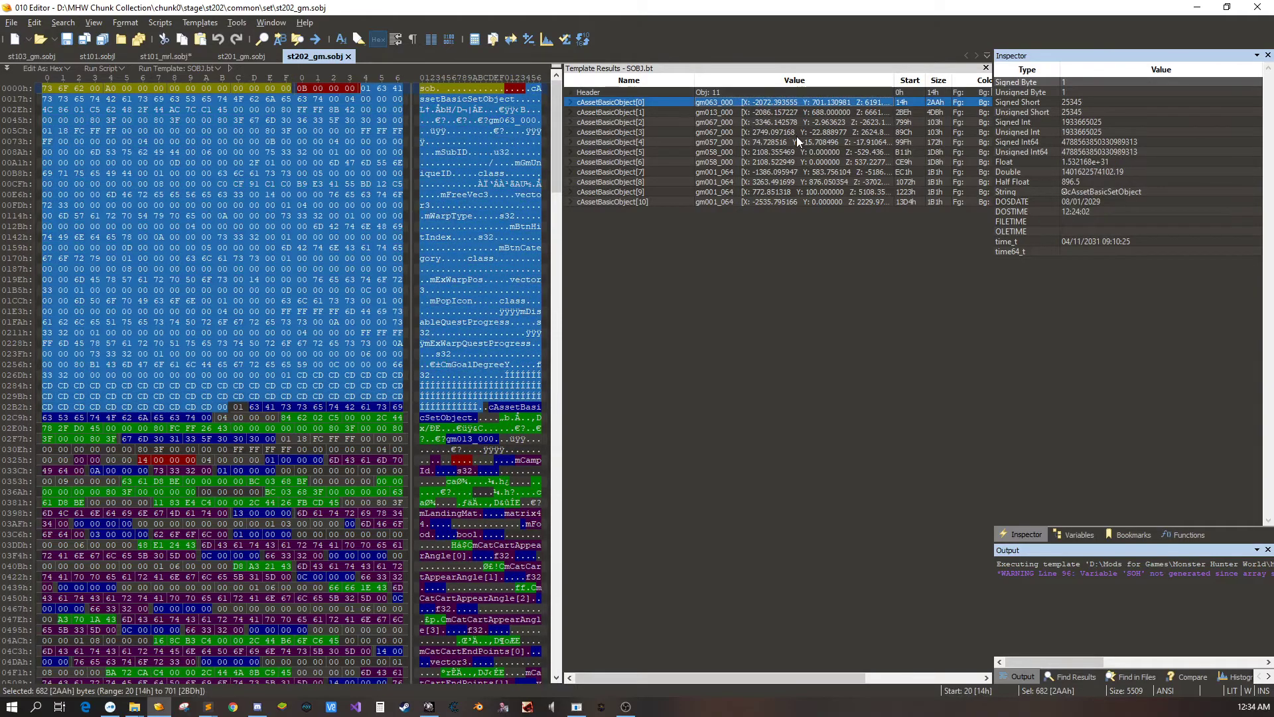
pyautogui.click(799, 152)
pyautogui.press('Up')
pyautogui.press('Up')
pyautogui.press('Up')
pyautogui.press('Up')
pyautogui.press('Up')
pyautogui.press('Down')
pyautogui.press('Down')
pyautogui.press('Down')
pyautogui.press('Down')
pyautogui.press('Down')
pyautogui.press('Down')
pyautogui.press('Down')
pyautogui.press('Down')
pyautogui.press('Down')
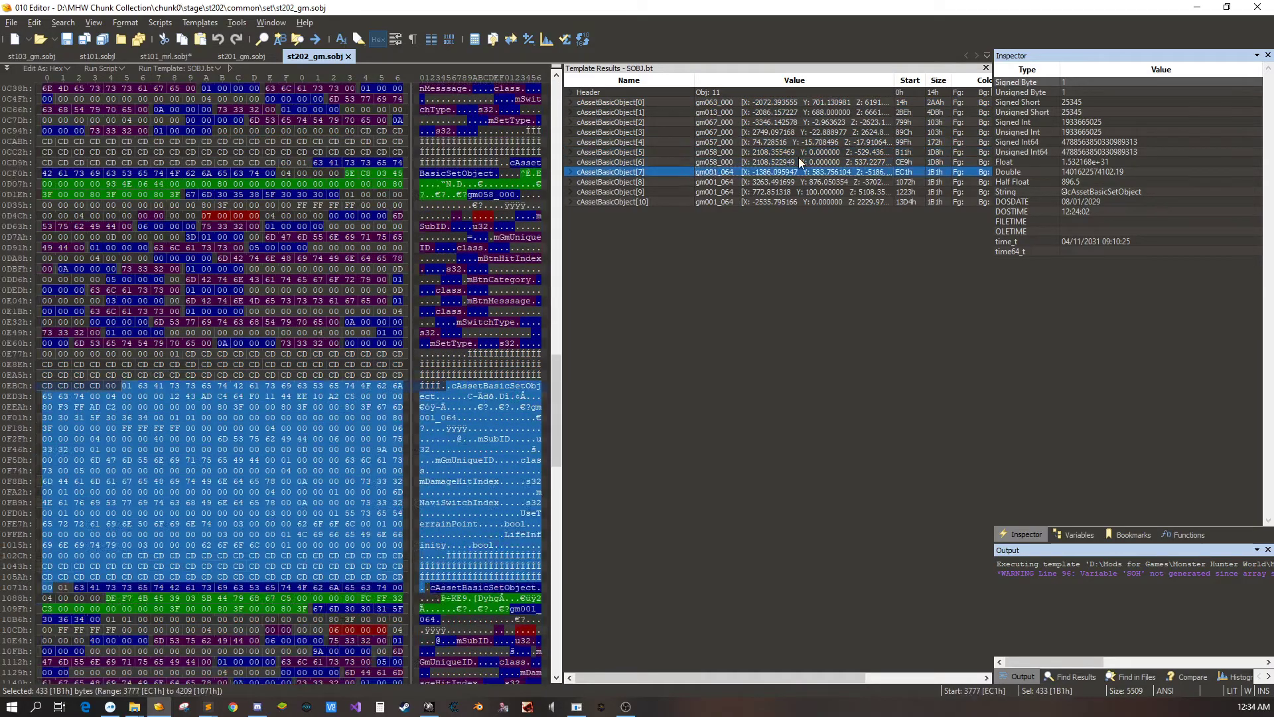
# - Compare the paired start and gorl gm050_000 objects in st201_gm.sobj with the ropeway pairs in st103_gm.sobj
pyautogui.click(229, 59)
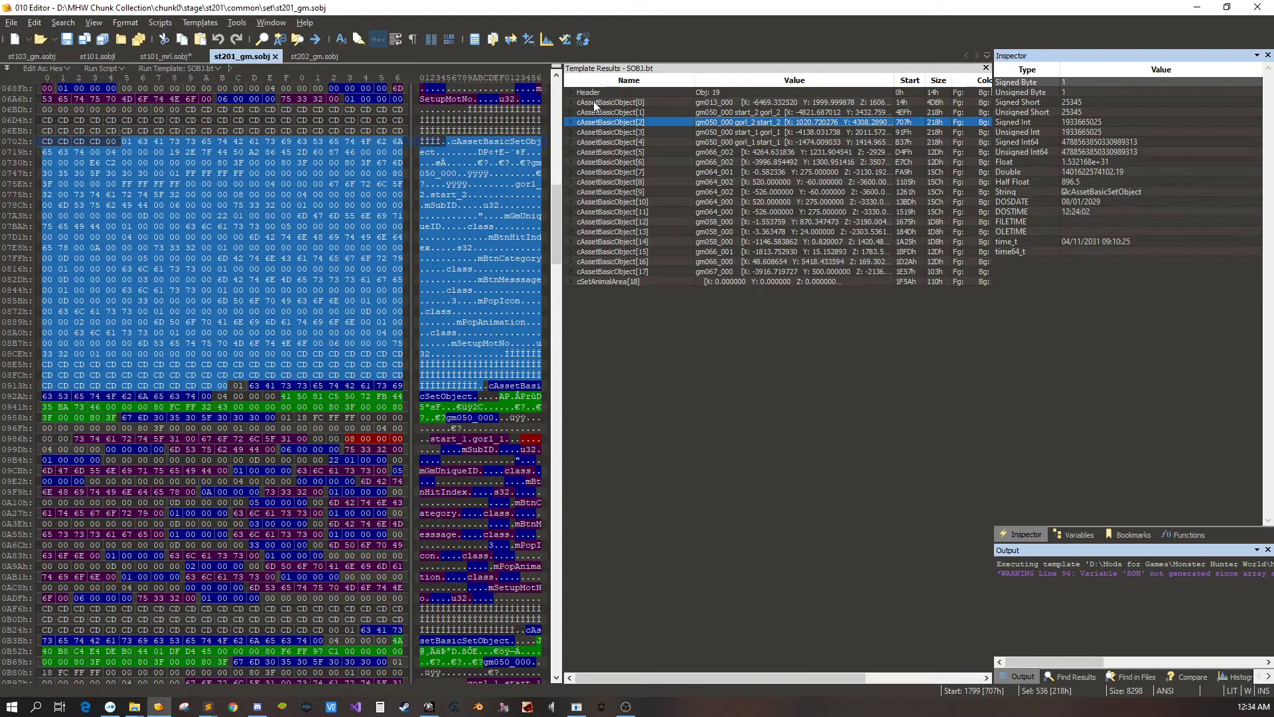
pyautogui.click(729, 142)
pyautogui.click(686, 133)
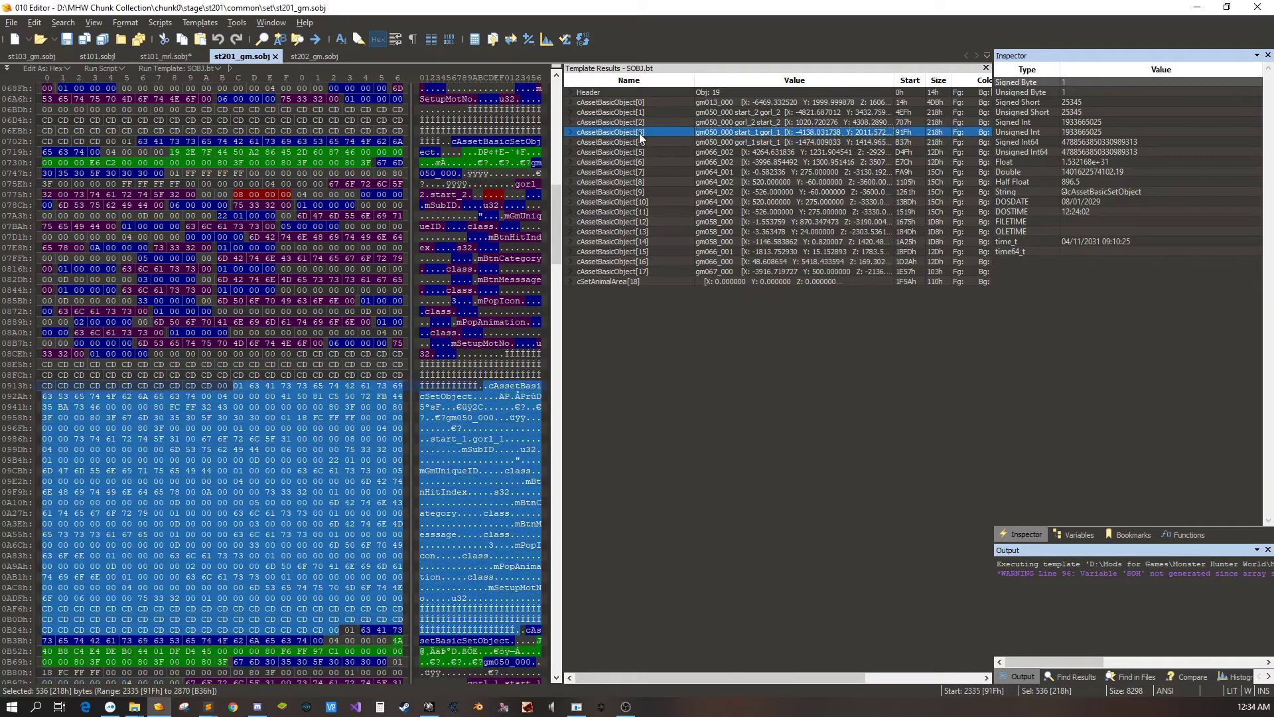
pyautogui.click(189, 55)
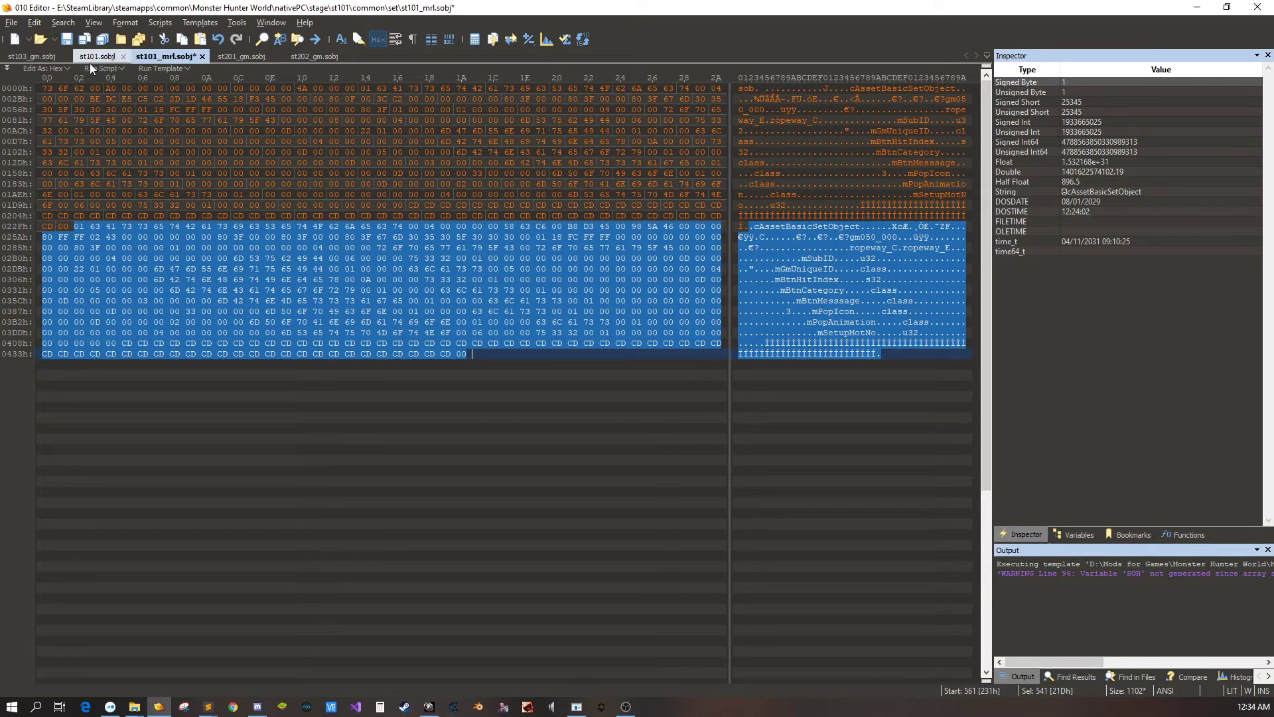
pyautogui.click(30, 57)
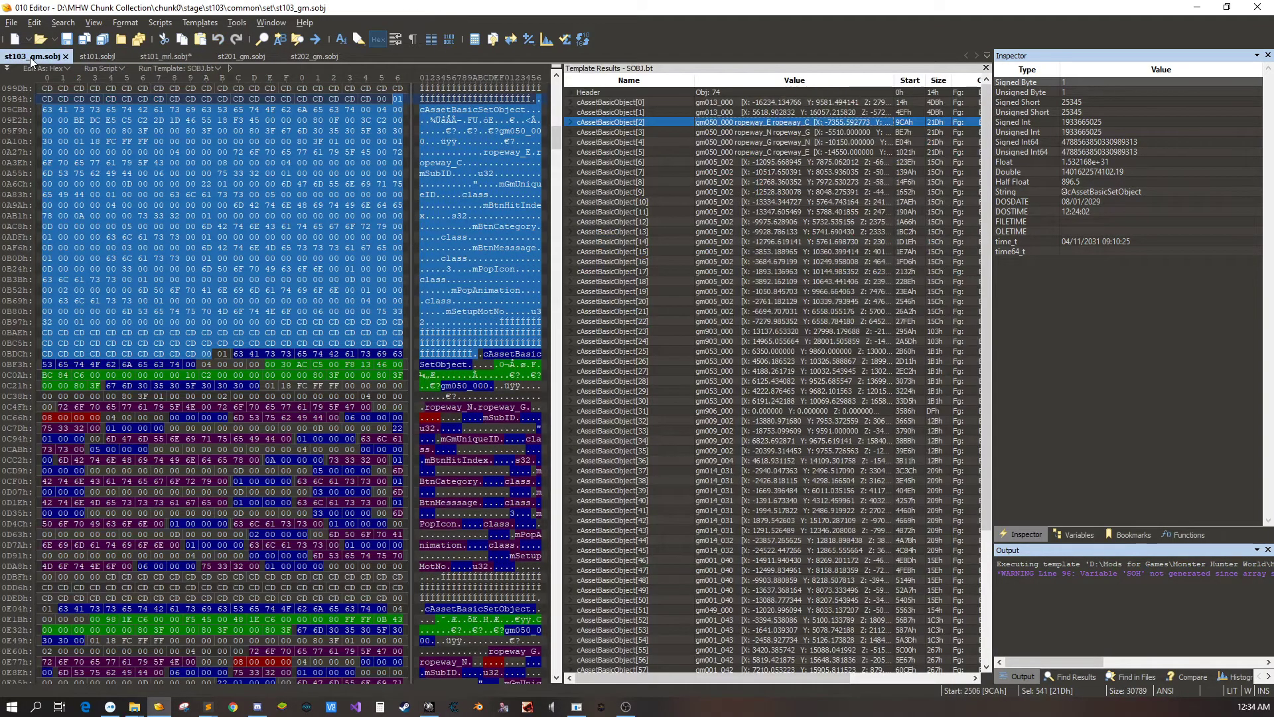
pyautogui.click(238, 57)
pyautogui.click(756, 112)
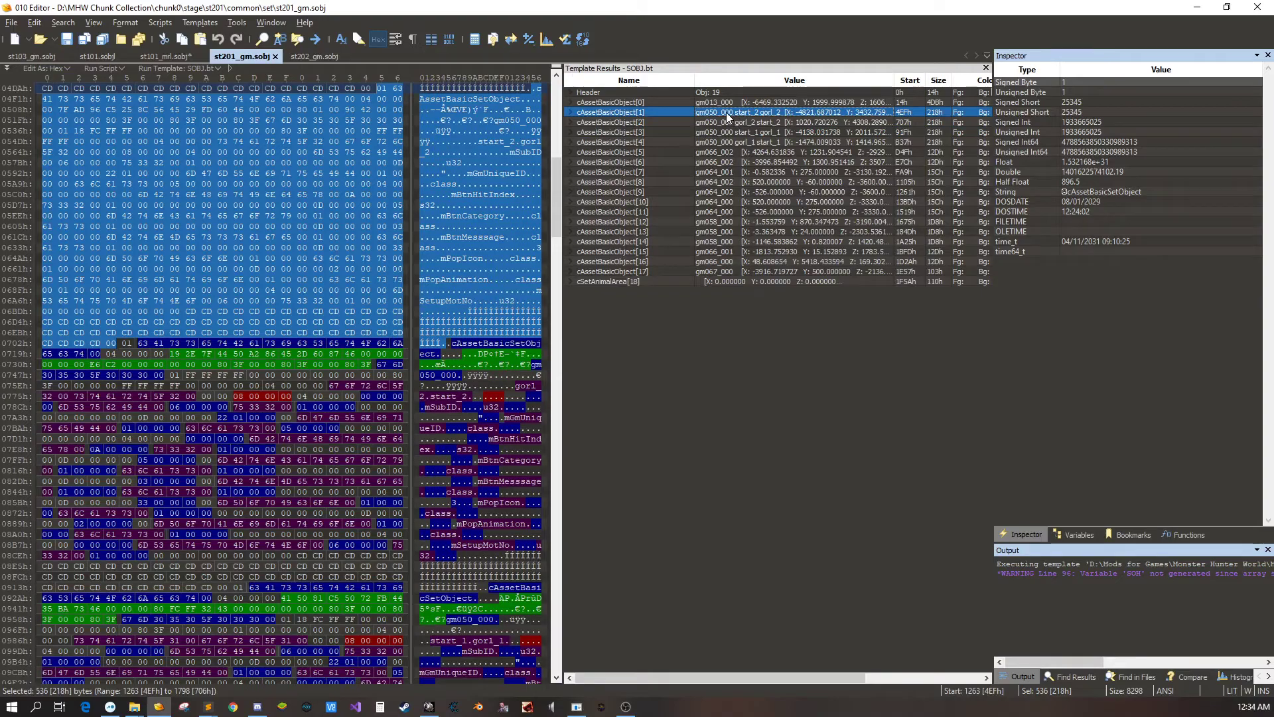
pyautogui.click(746, 124)
pyautogui.click(755, 124)
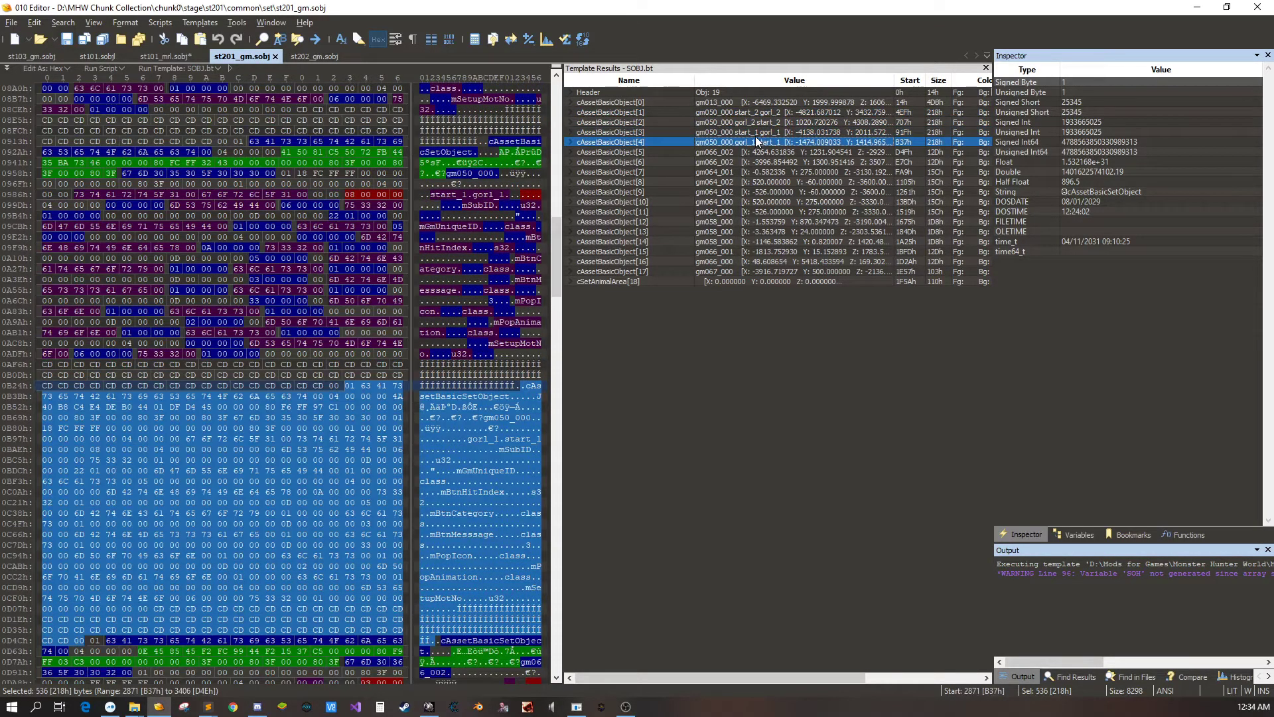
pyautogui.click(748, 114)
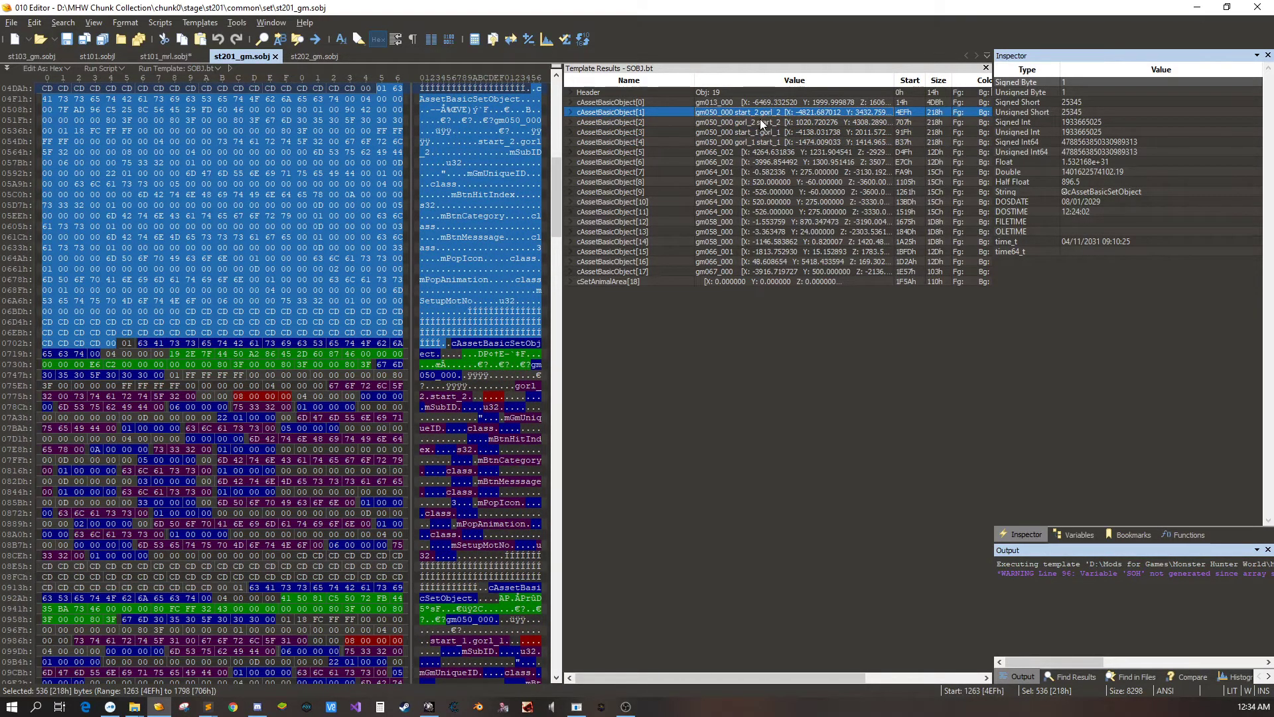
pyautogui.click(760, 121)
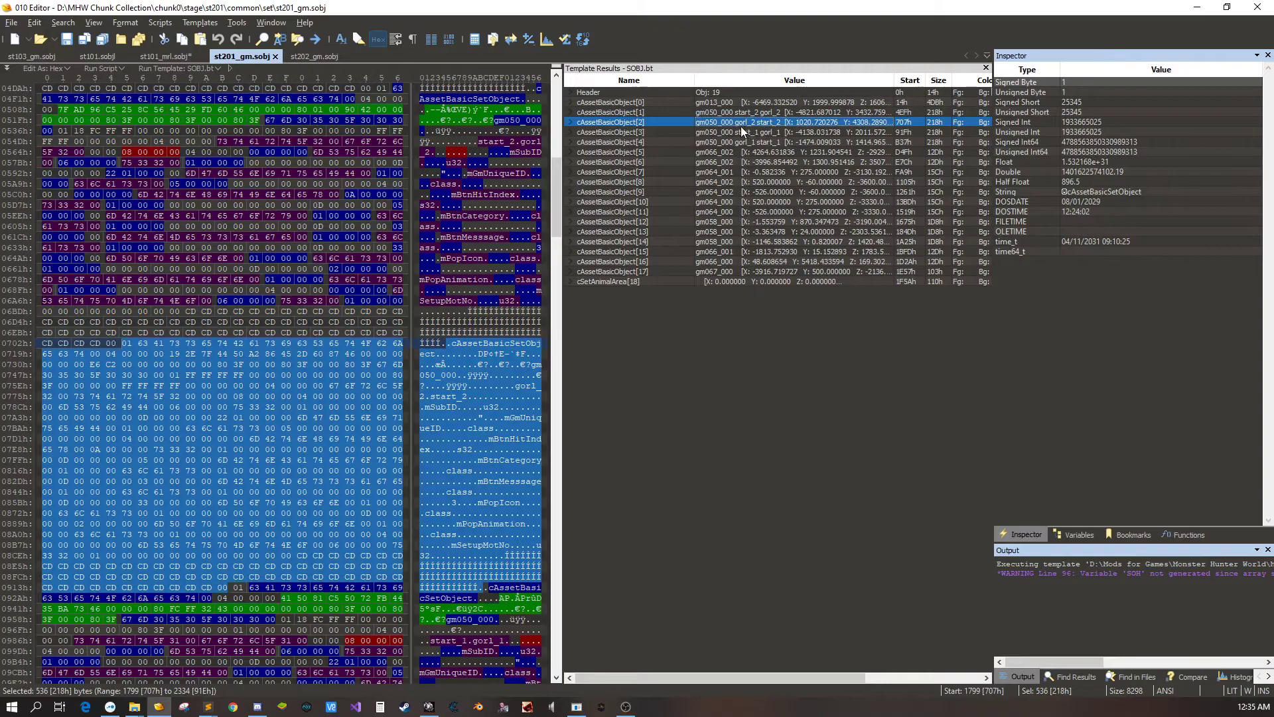
pyautogui.click(41, 57)
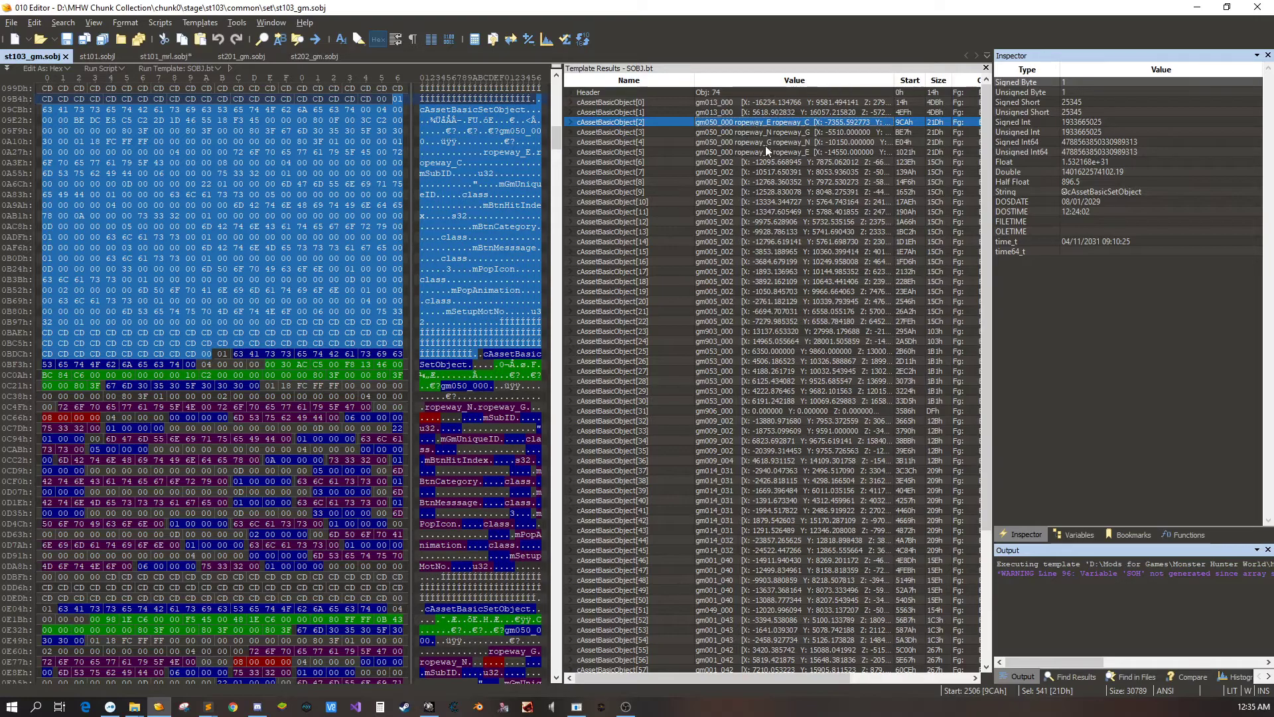
# - Close the reference files st201_gm.sobj and st202_gm.sobj and return to st101_mrl.sobj
pyautogui.click(152, 60)
pyautogui.click(255, 57)
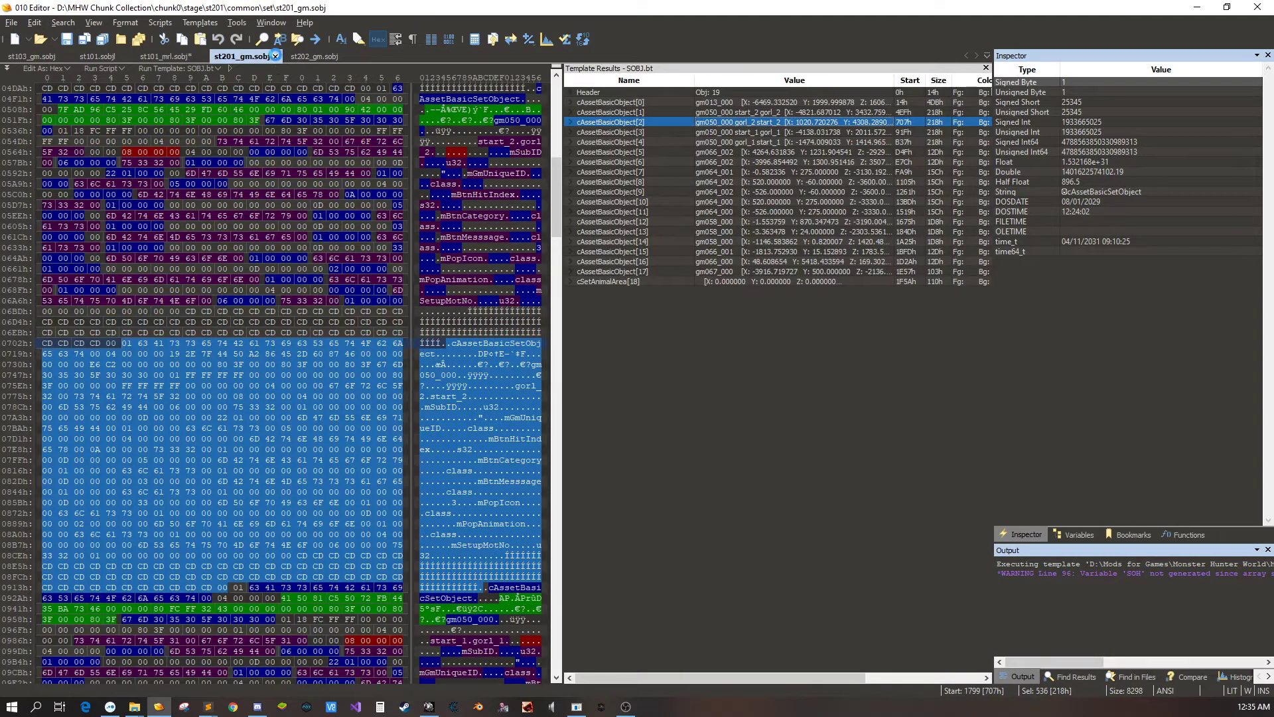
pyautogui.click(276, 56)
pyautogui.click(276, 56)
pyautogui.click(494, 142)
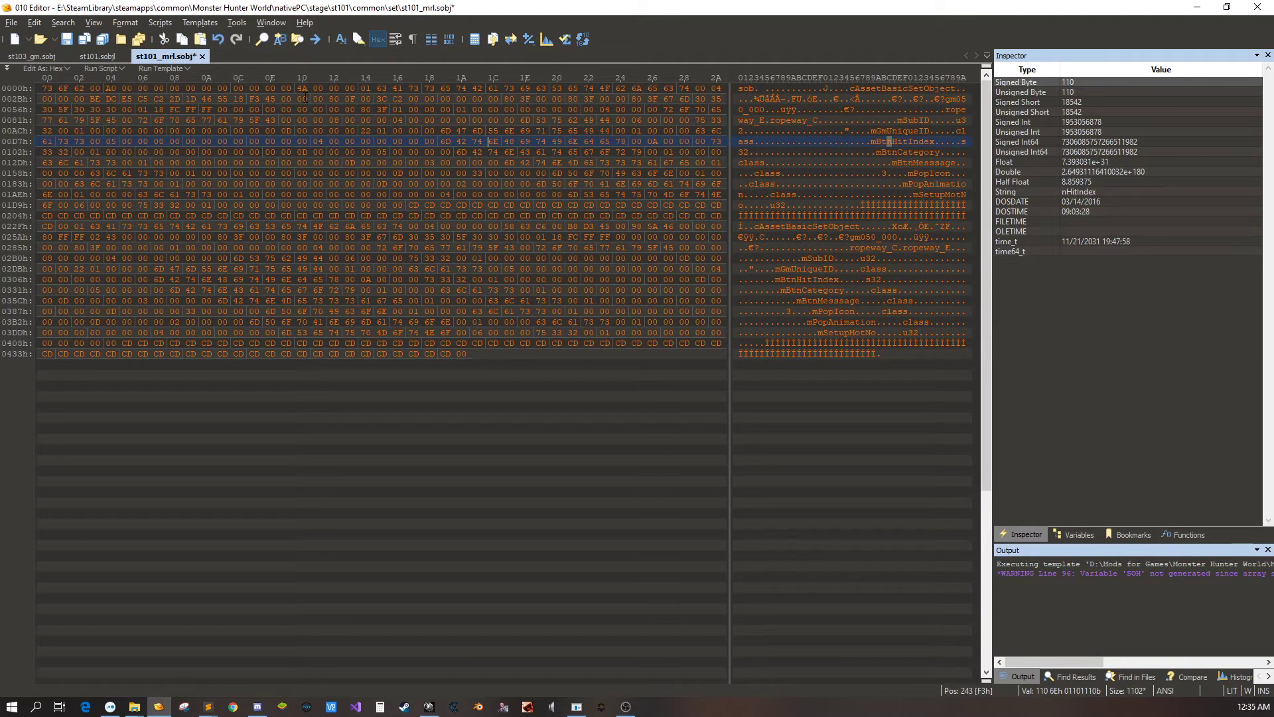
# - Parse st101_mrl.sobj with the SOBJ.bt template and set the header's Object Count to 2
pyautogui.click(153, 67)
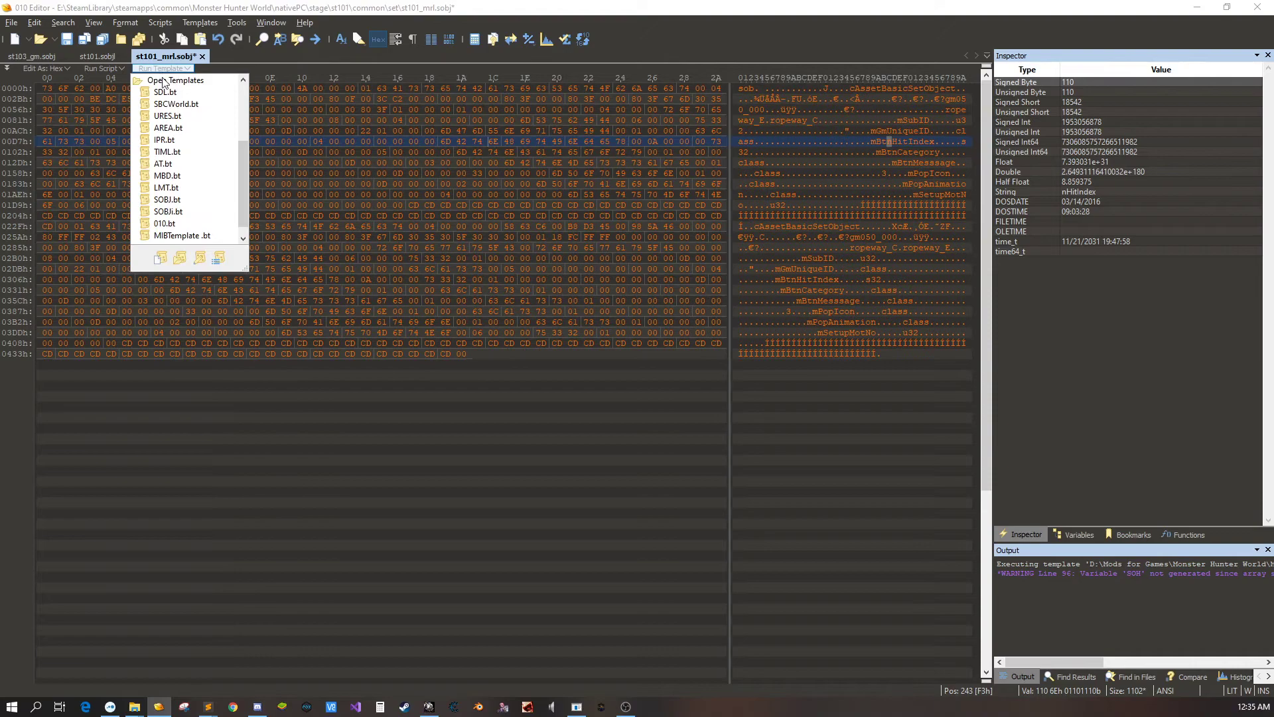
pyautogui.click(170, 211)
pyautogui.click(579, 91)
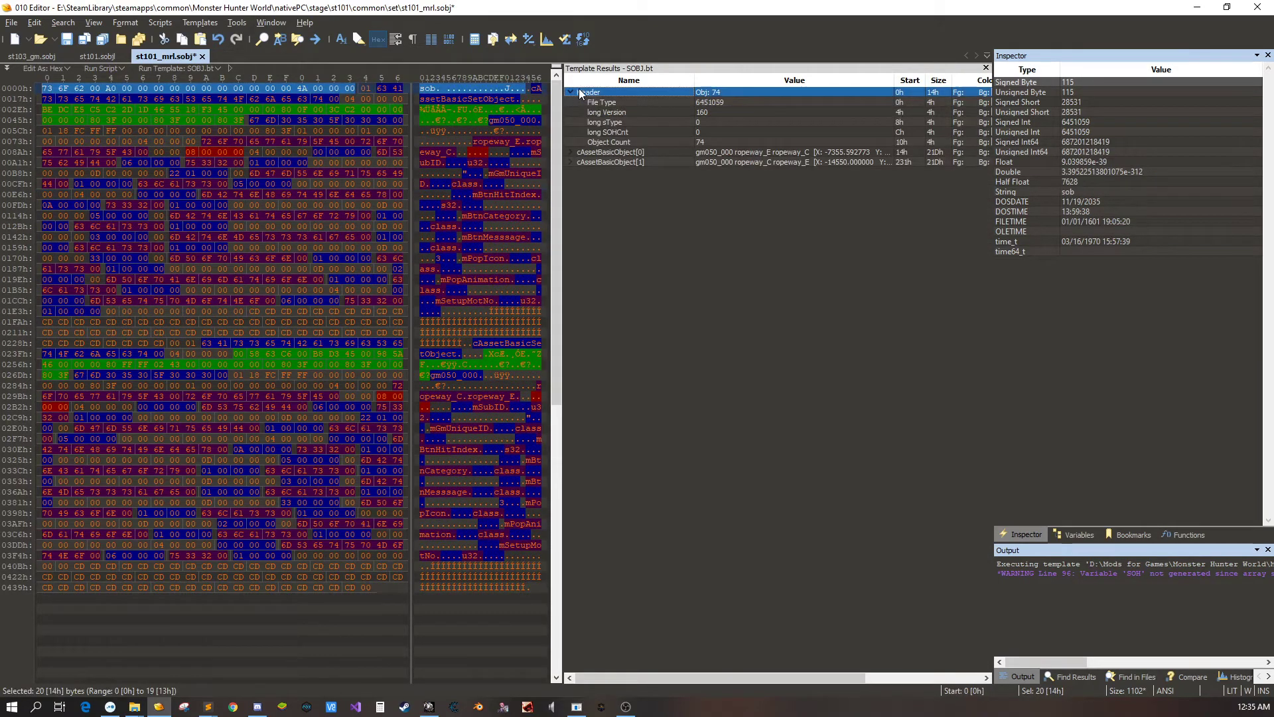
pyautogui.doubleClick(713, 141)
pyautogui.write('2')
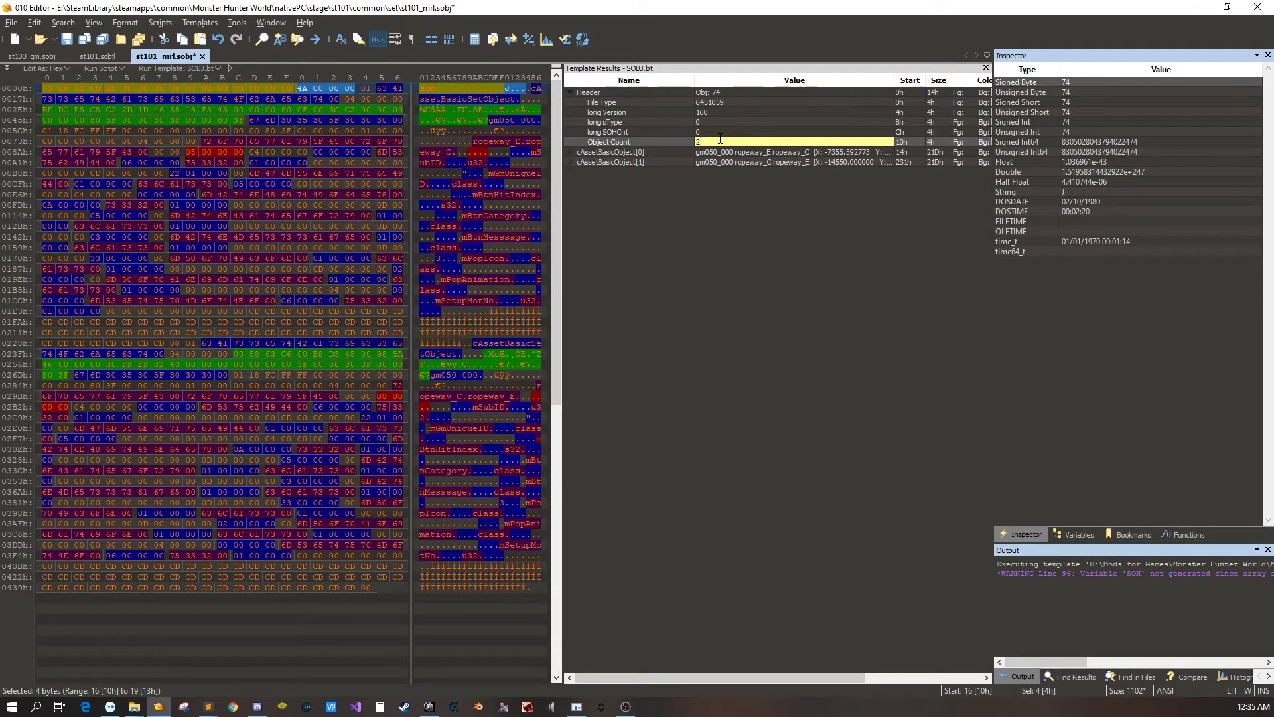
pyautogui.press('Return')
pyautogui.click(494, 343)
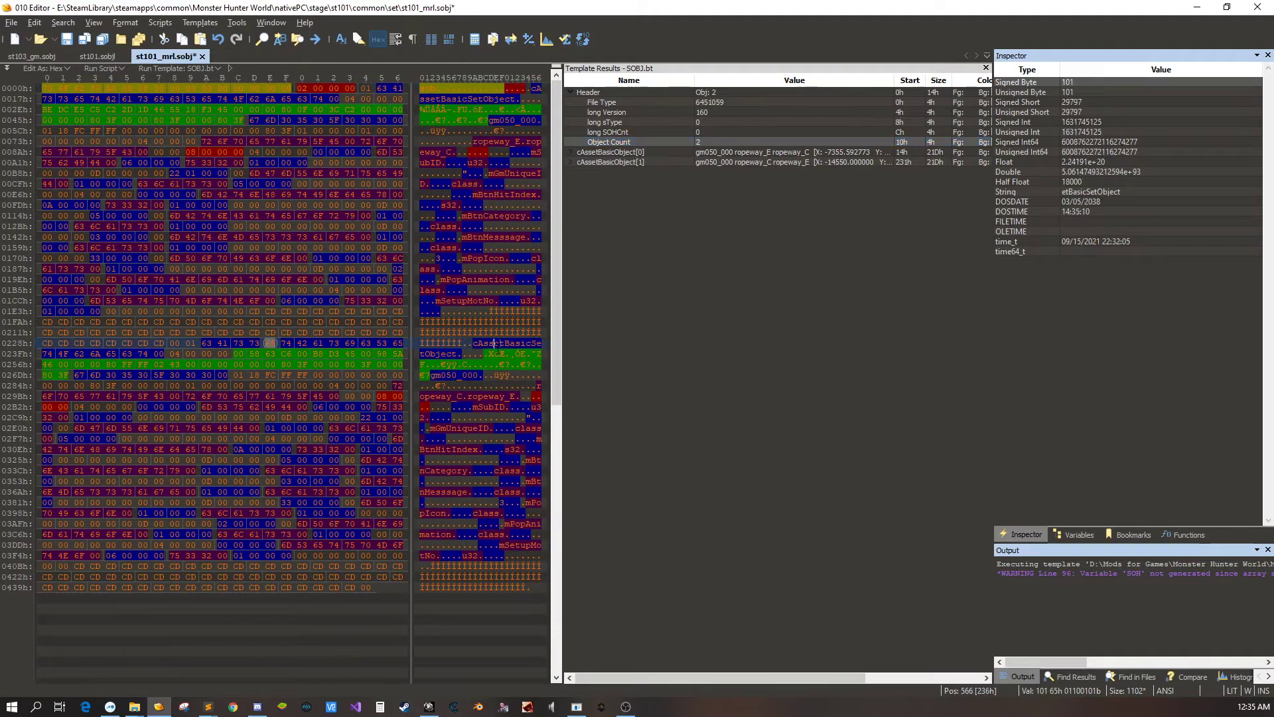
# - Save st101_mrl.sobj and parse st101.sobjl with the SOBJ.bt template
pyautogui.click(611, 152)
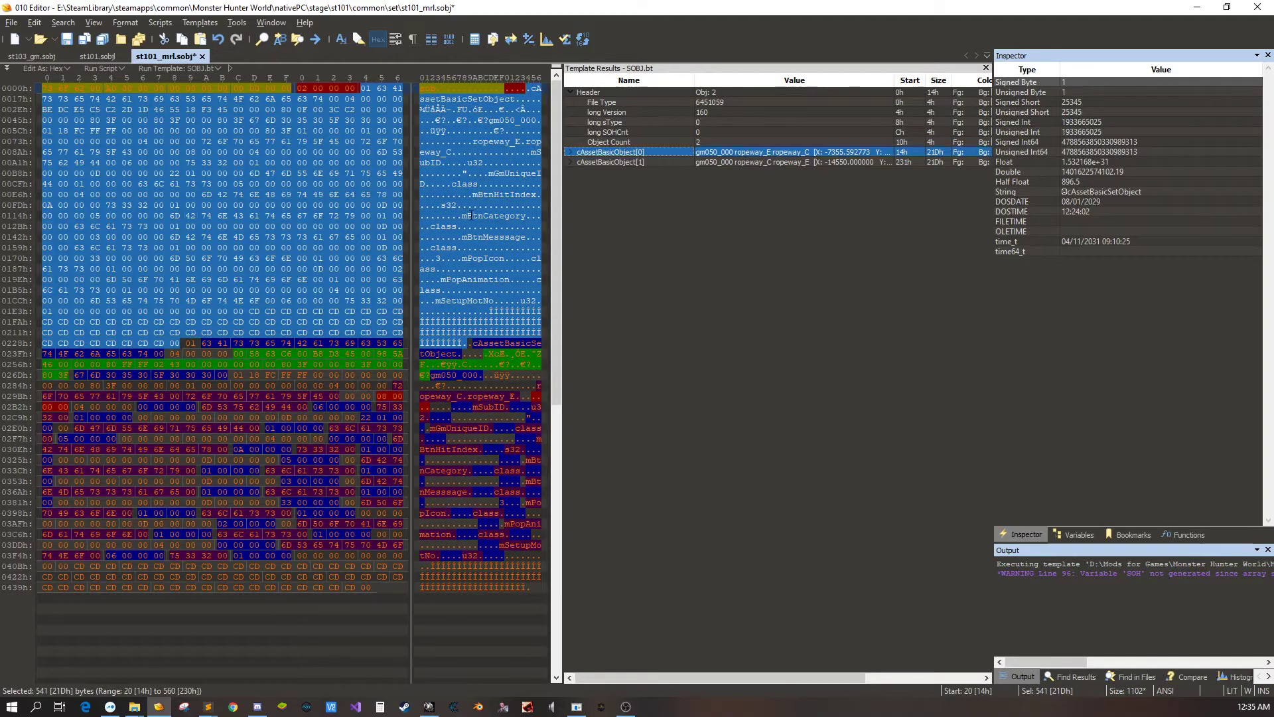
pyautogui.click(190, 216)
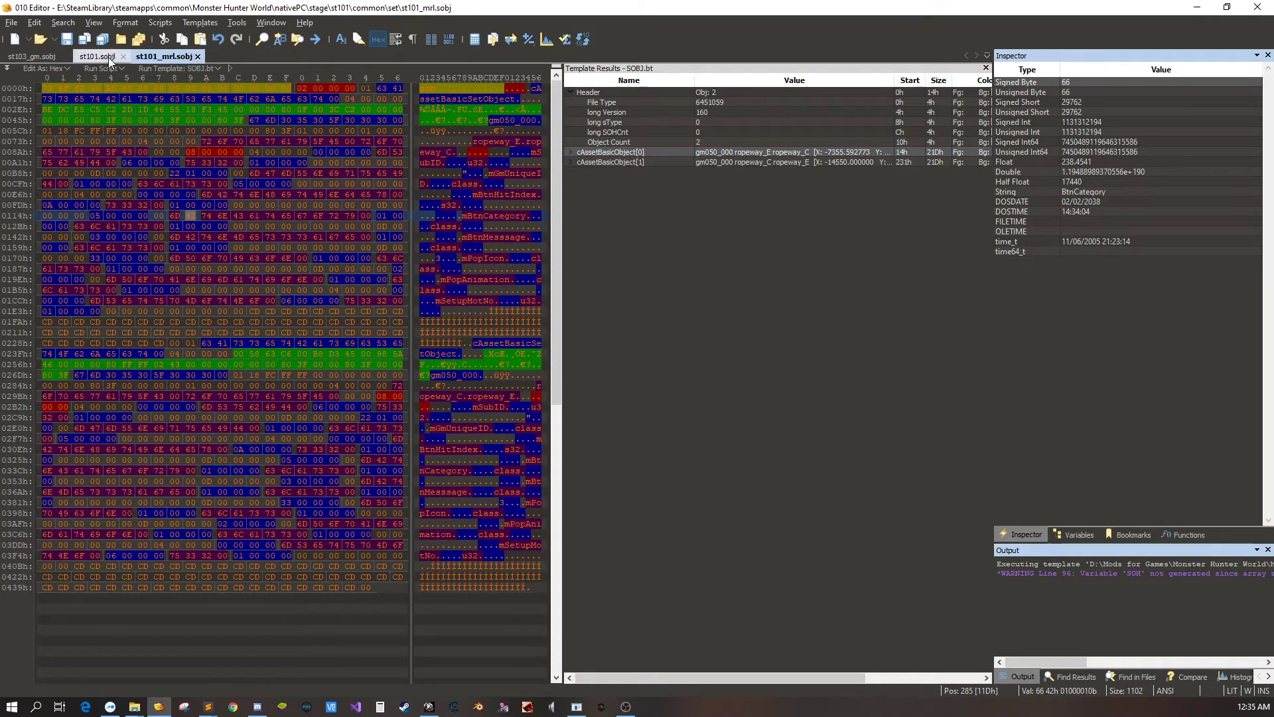
pyautogui.click(102, 57)
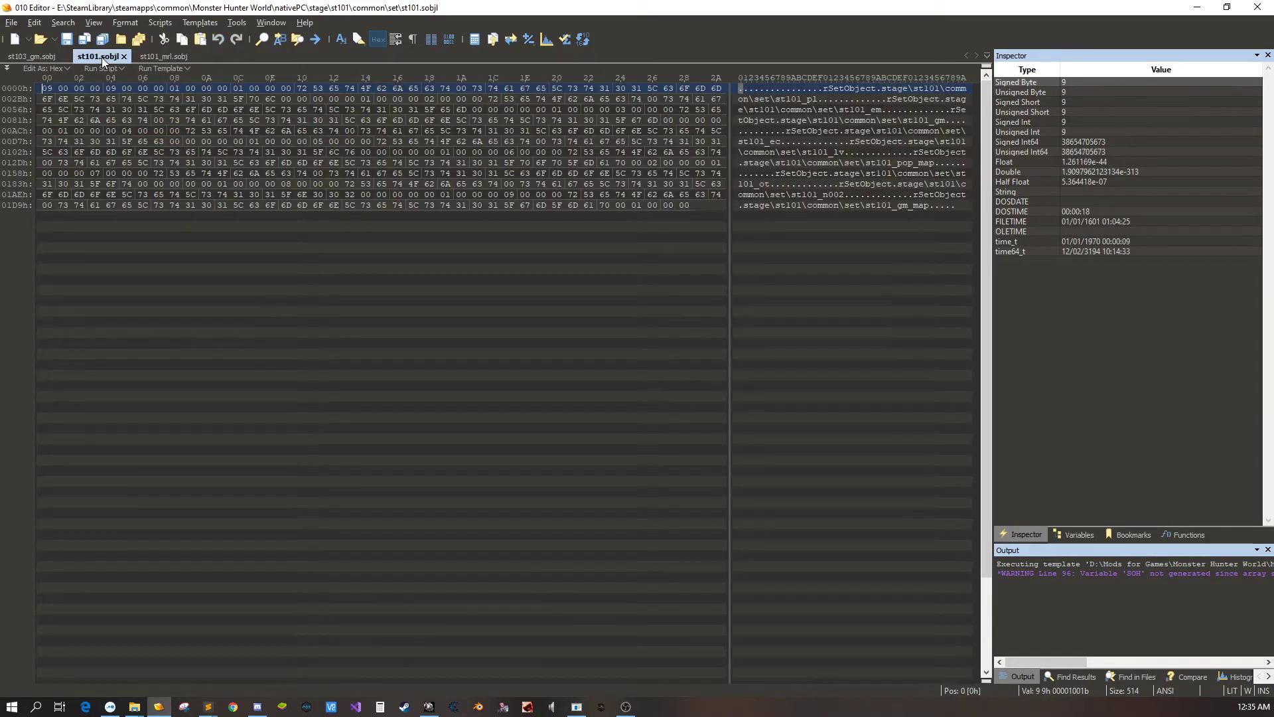
pyautogui.click(169, 69)
pyautogui.click(172, 211)
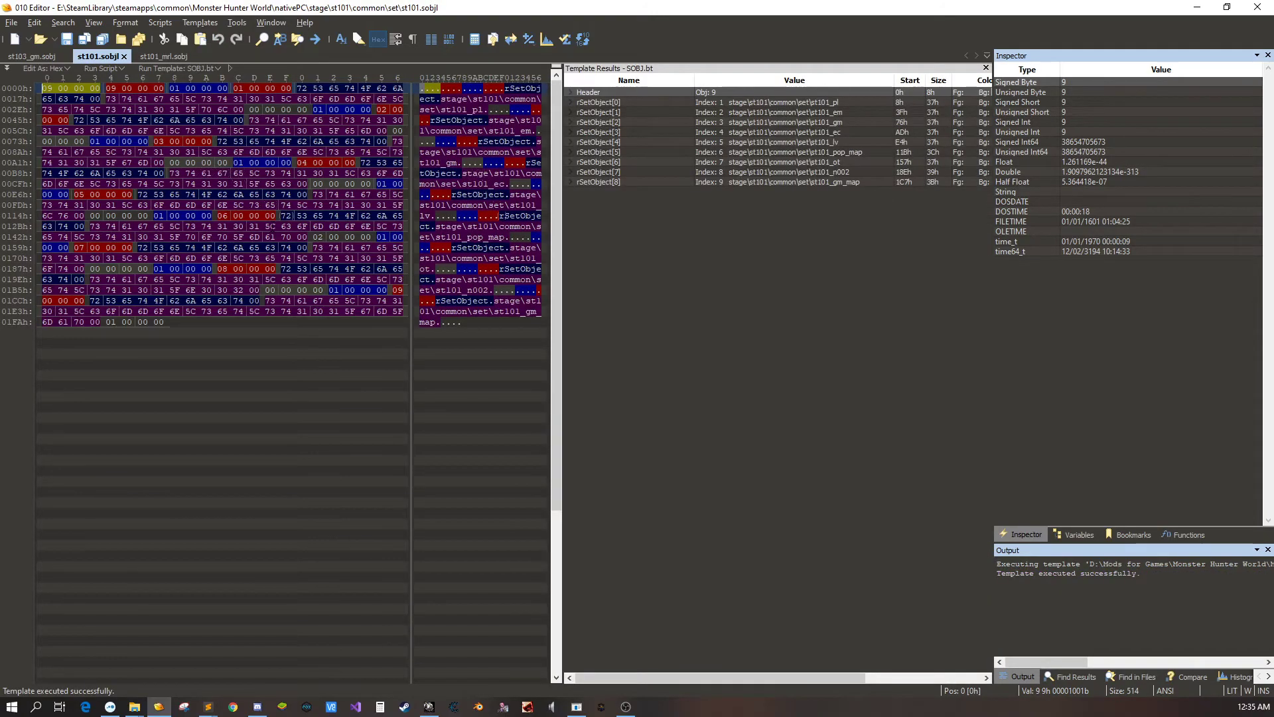
# - Set the Object Count in the header of st101.sobjl to 10
pyautogui.click(624, 182)
pyautogui.click(571, 93)
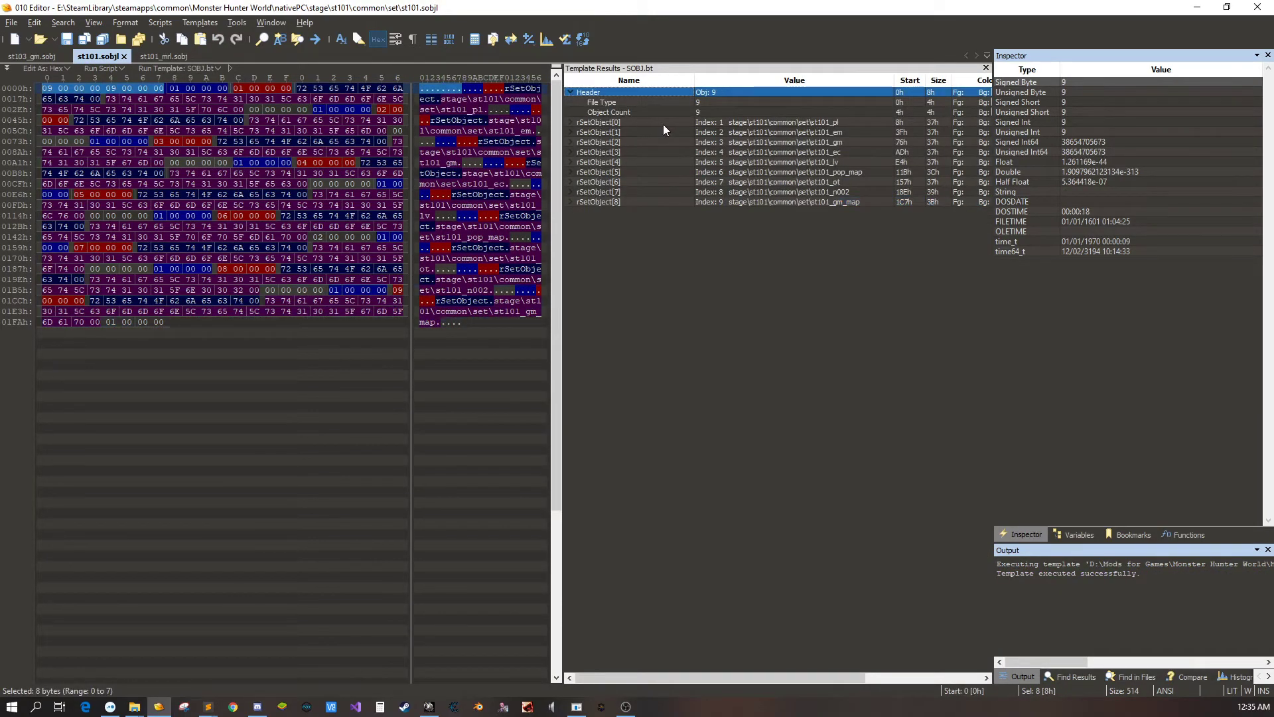
pyautogui.doubleClick(705, 113)
pyautogui.write('10')
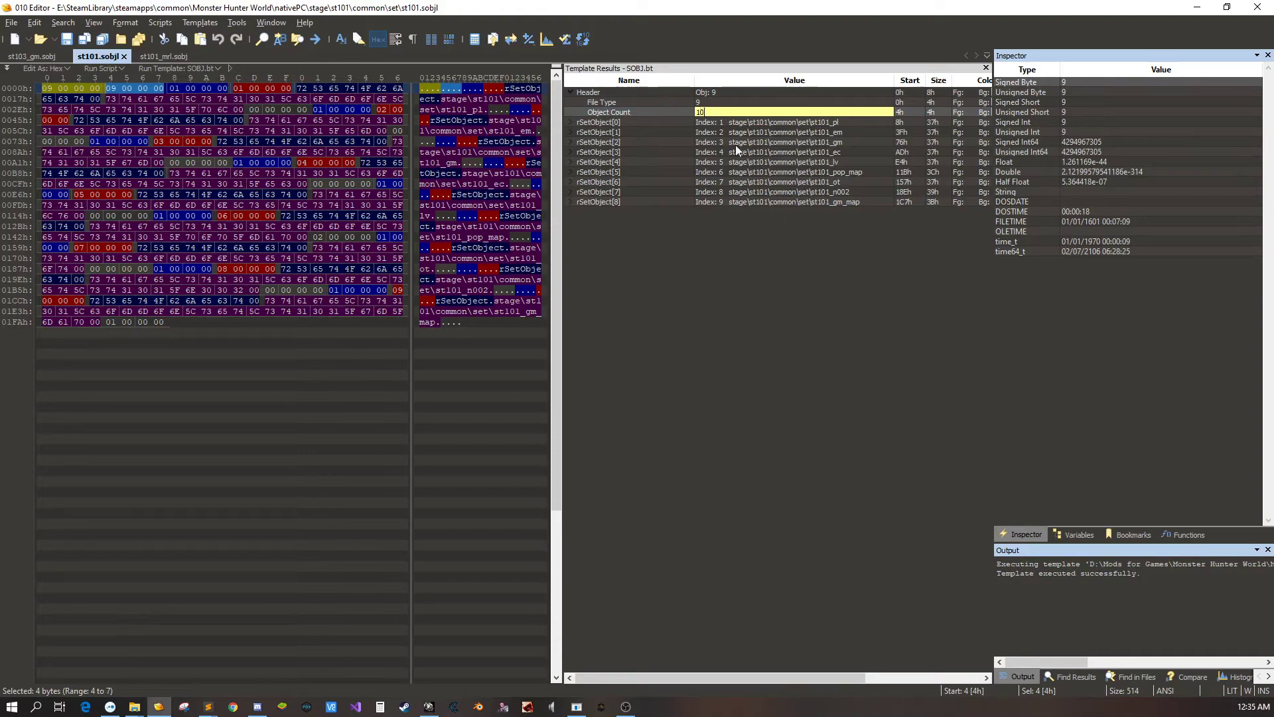
# - Duplicate the final st101_gm_map rSetObject entry at the end of st101.sobjl and parse the file again
pyautogui.click(745, 182)
pyautogui.click(747, 202)
pyautogui.rightClick(453, 300)
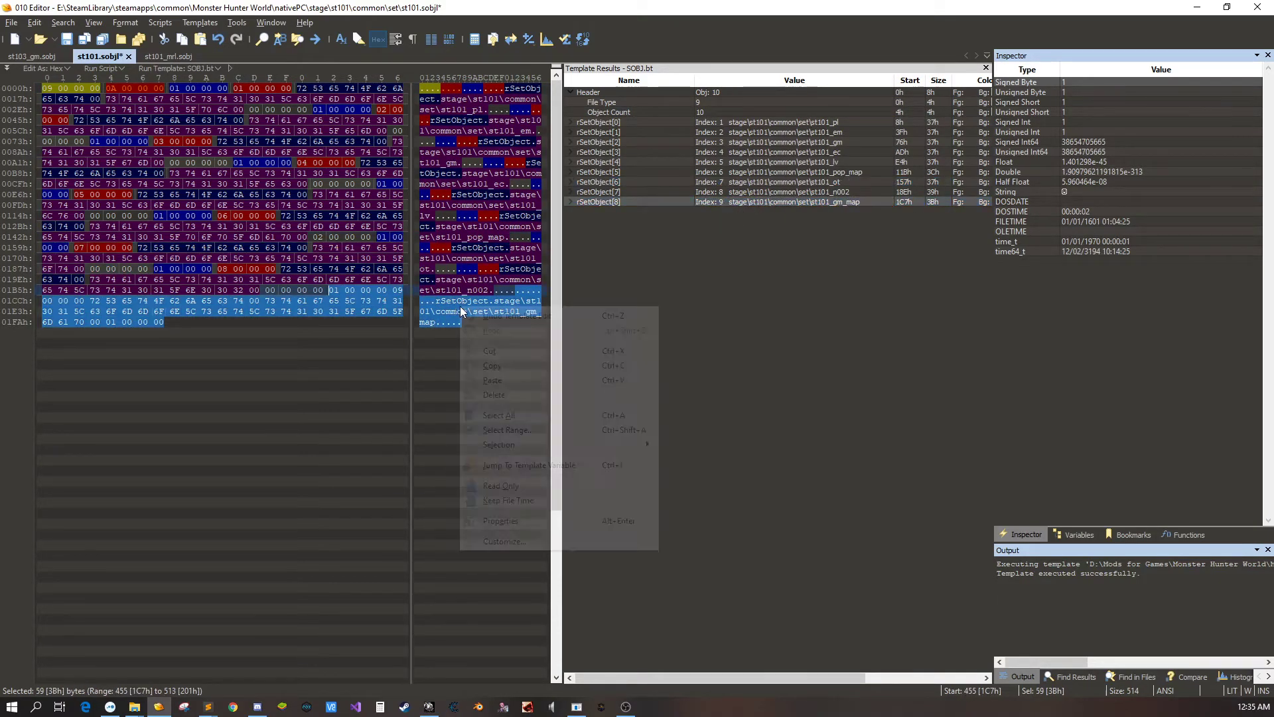
pyautogui.click(487, 365)
pyautogui.click(490, 332)
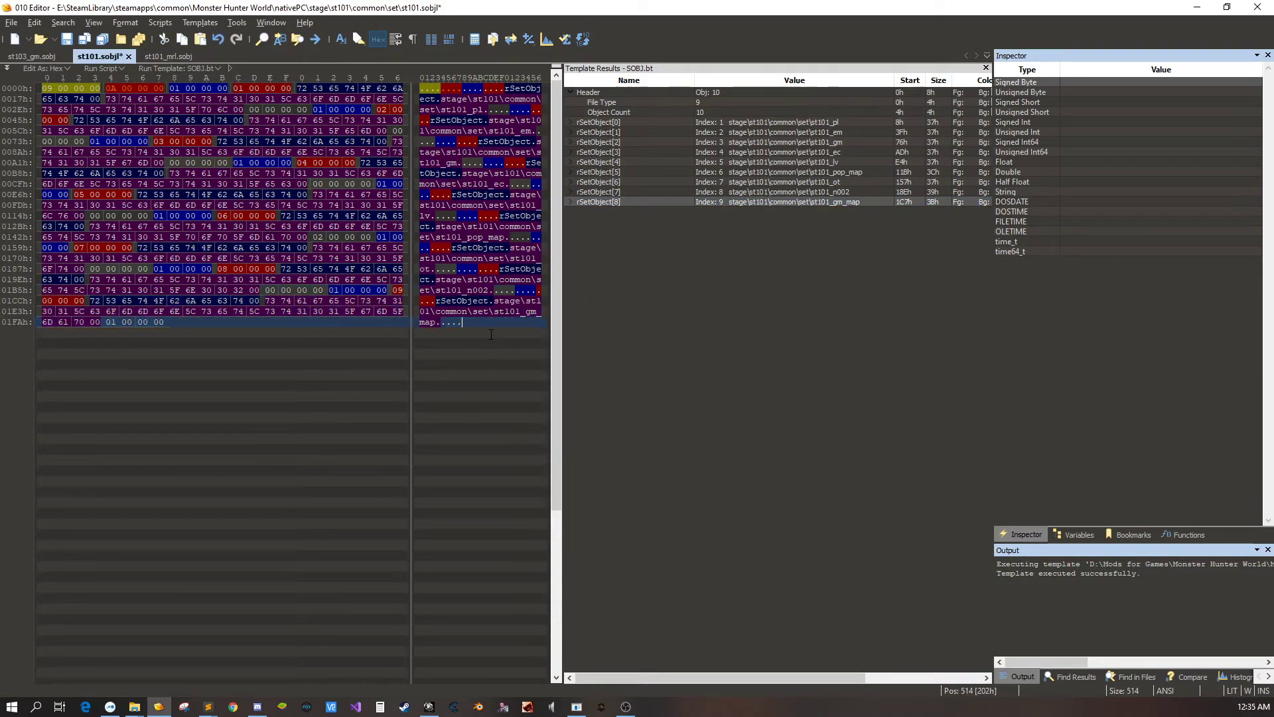
pyautogui.hotkey('ctrl', 'v')
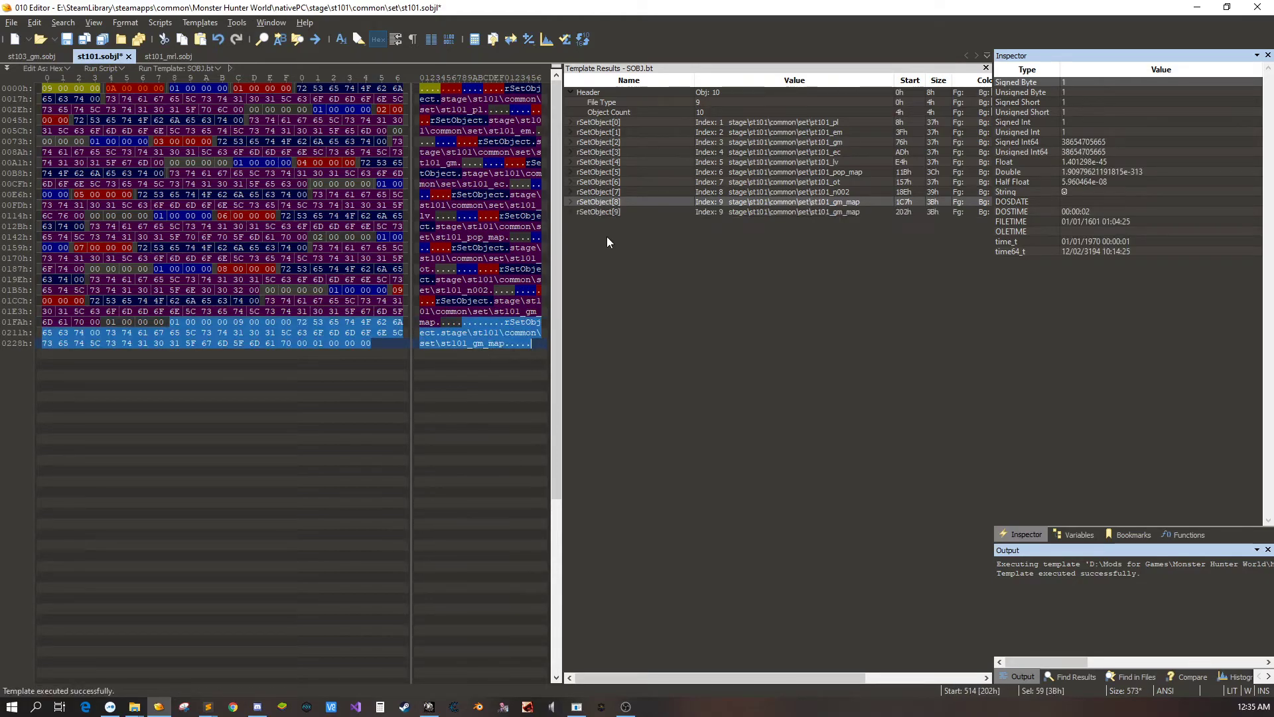
# - Replace gm_map with mrl in the appended entry so its path ends in st101_mrl
pyautogui.click(593, 202)
pyautogui.click(588, 212)
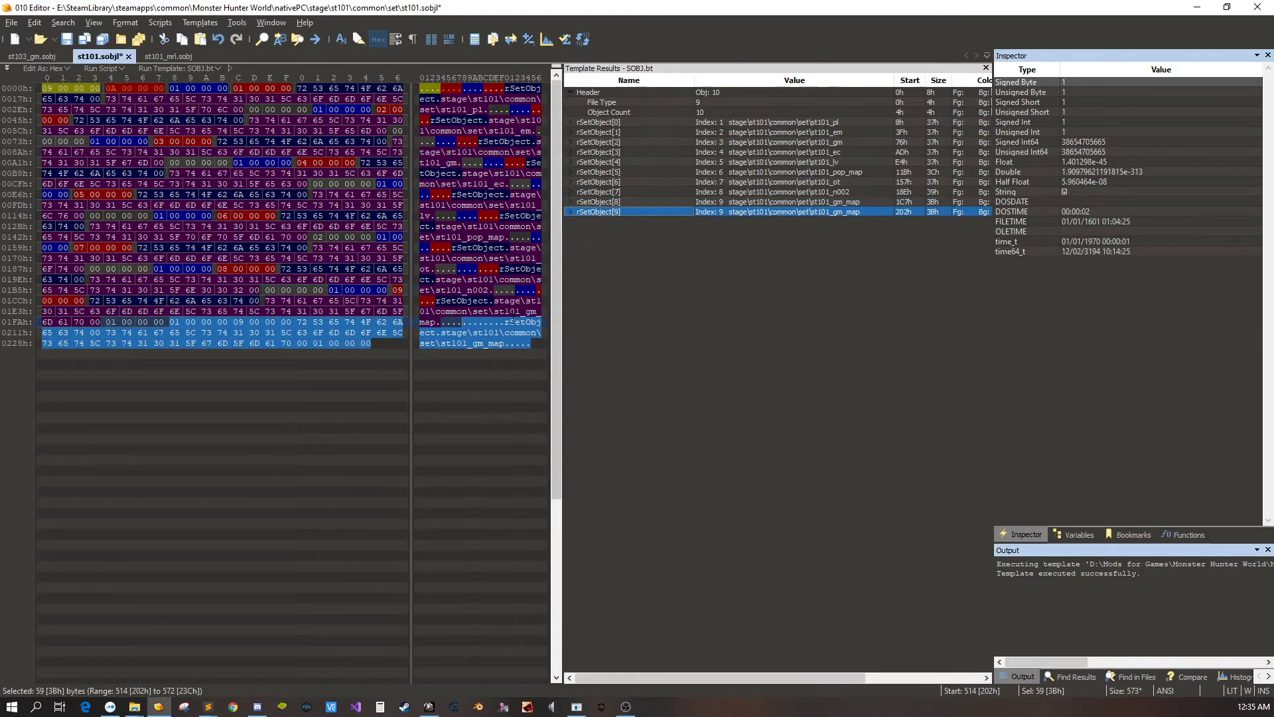
pyautogui.click(484, 350)
pyautogui.moveTo(473, 345); pyautogui.dragTo(505, 346)
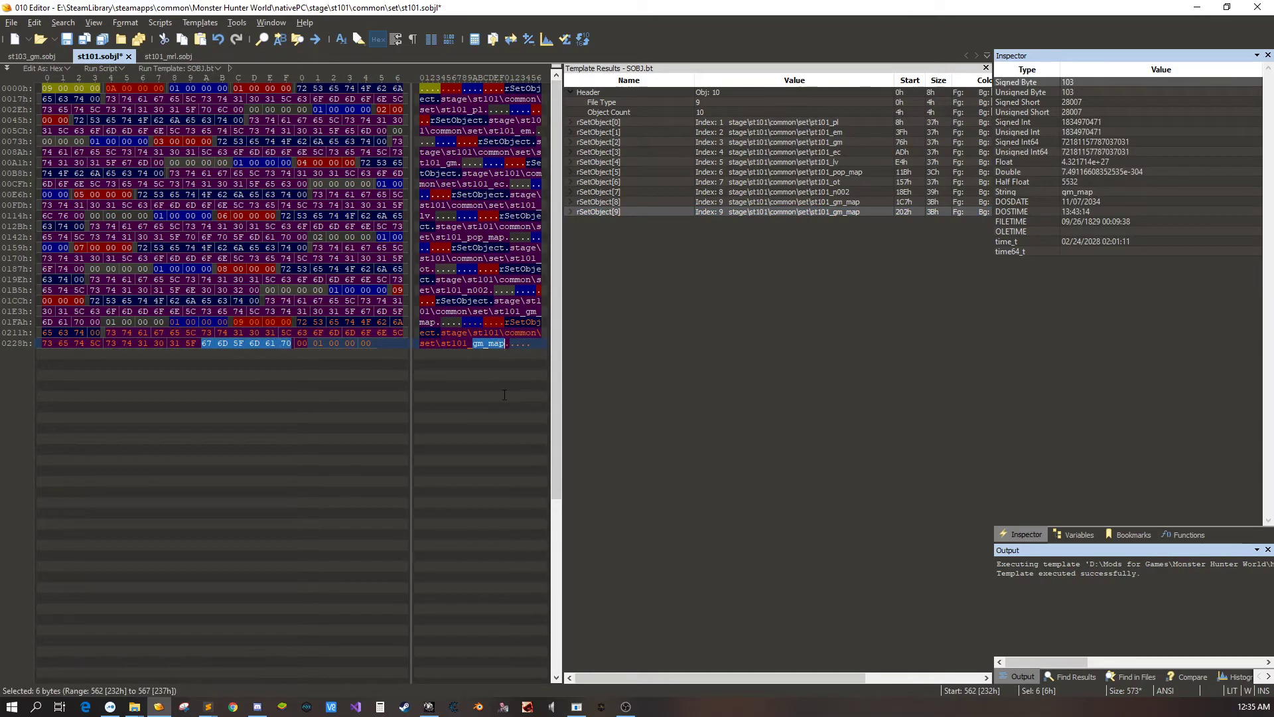
pyautogui.write('m')
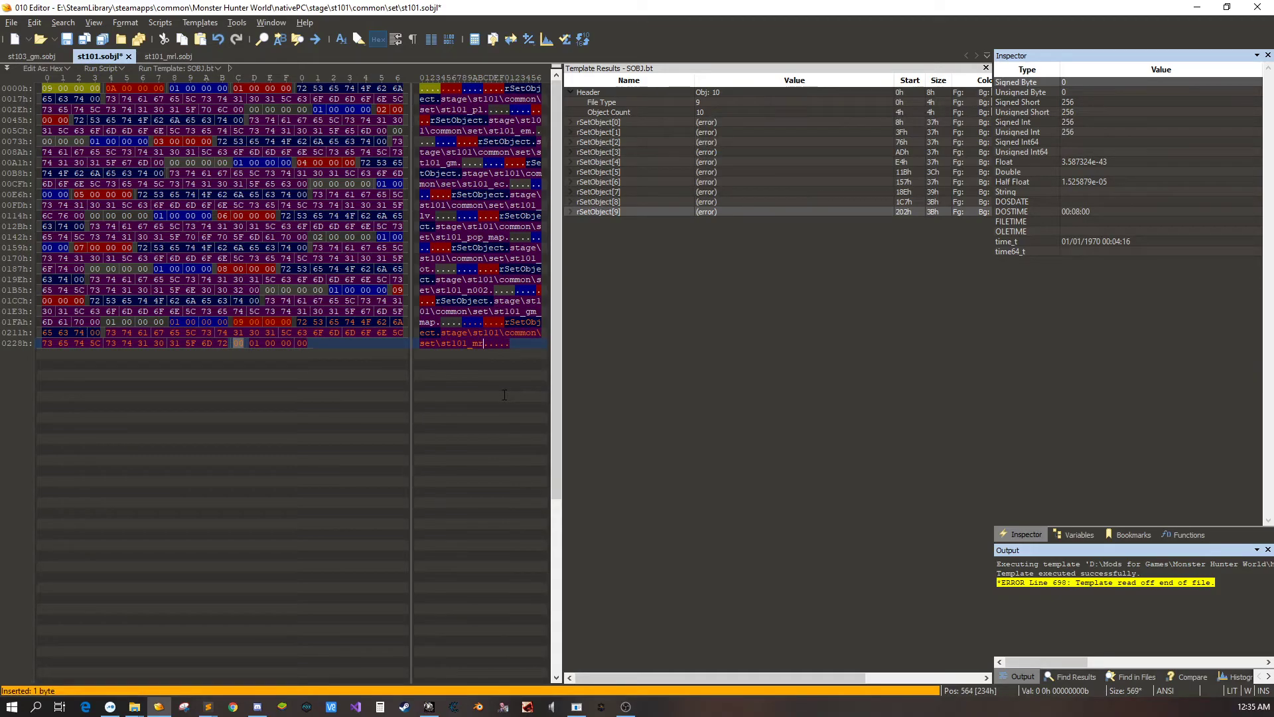
pyautogui.write('rl')
# - Replace the 01 byte after the st101_mrl path with 00 and parse st101.sobjl again
pyautogui.press('Right')
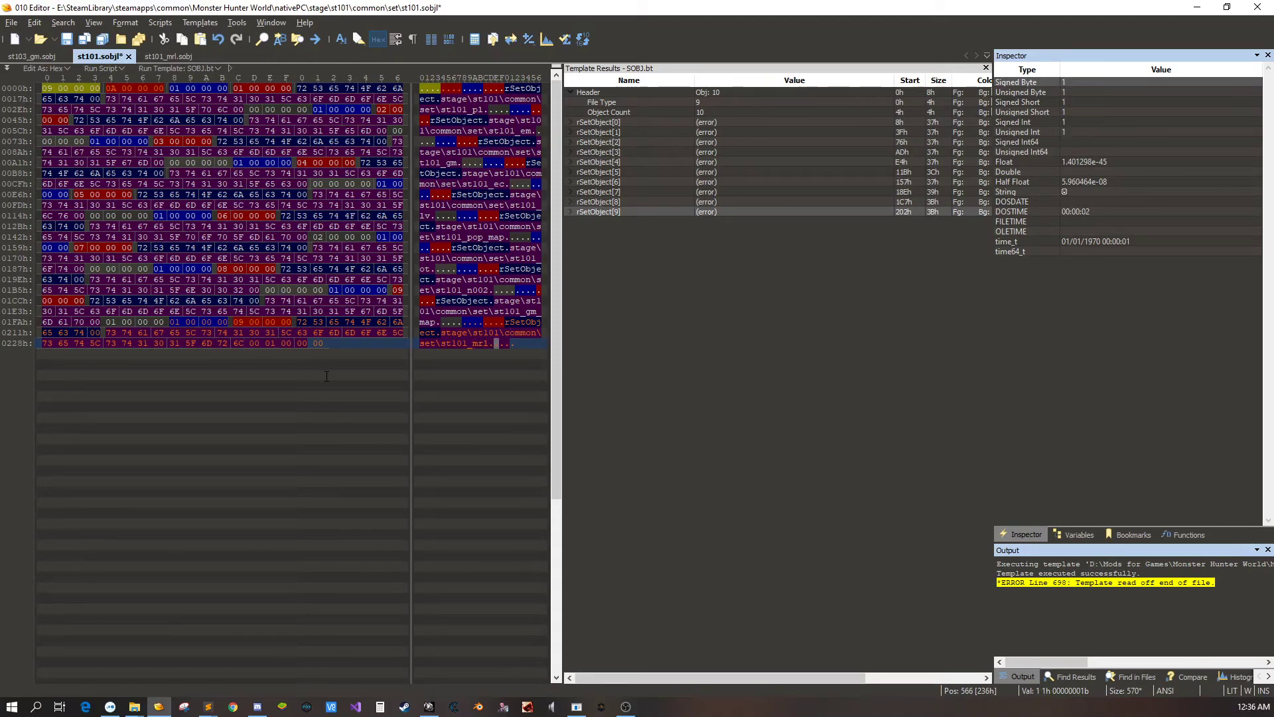
pyautogui.press('Delete')
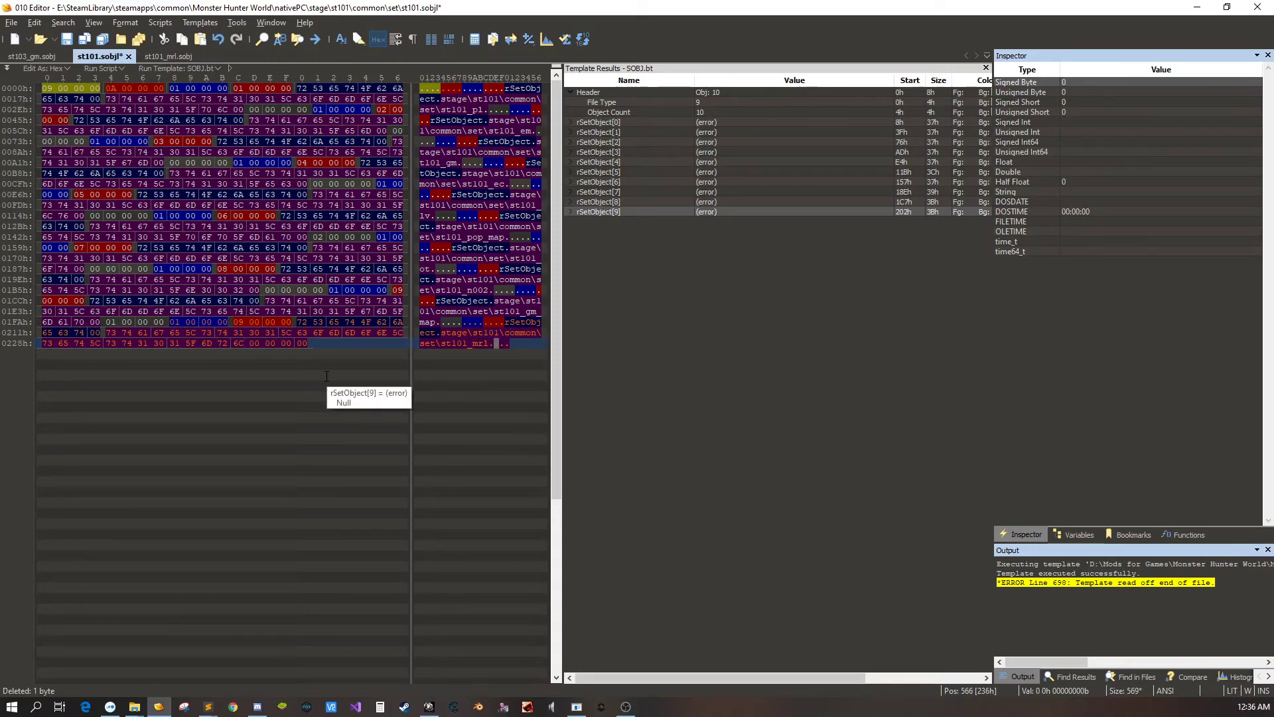
pyautogui.write('00')
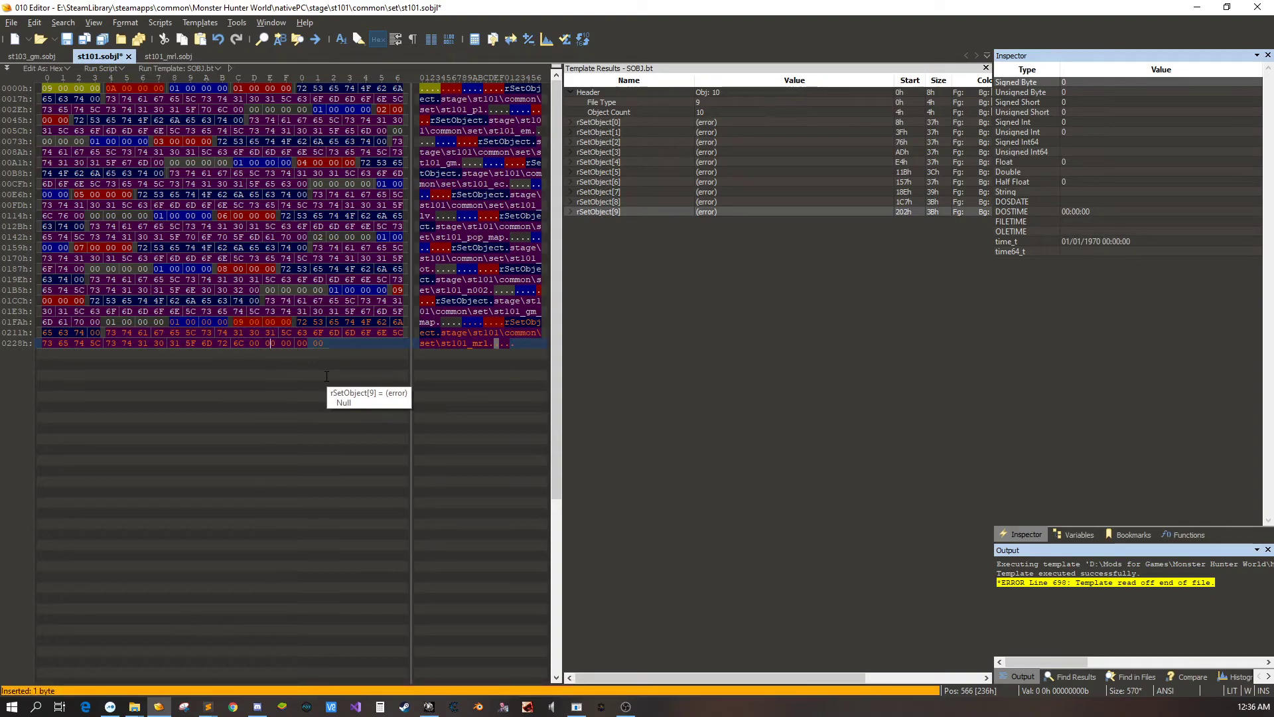
pyautogui.click(342, 411)
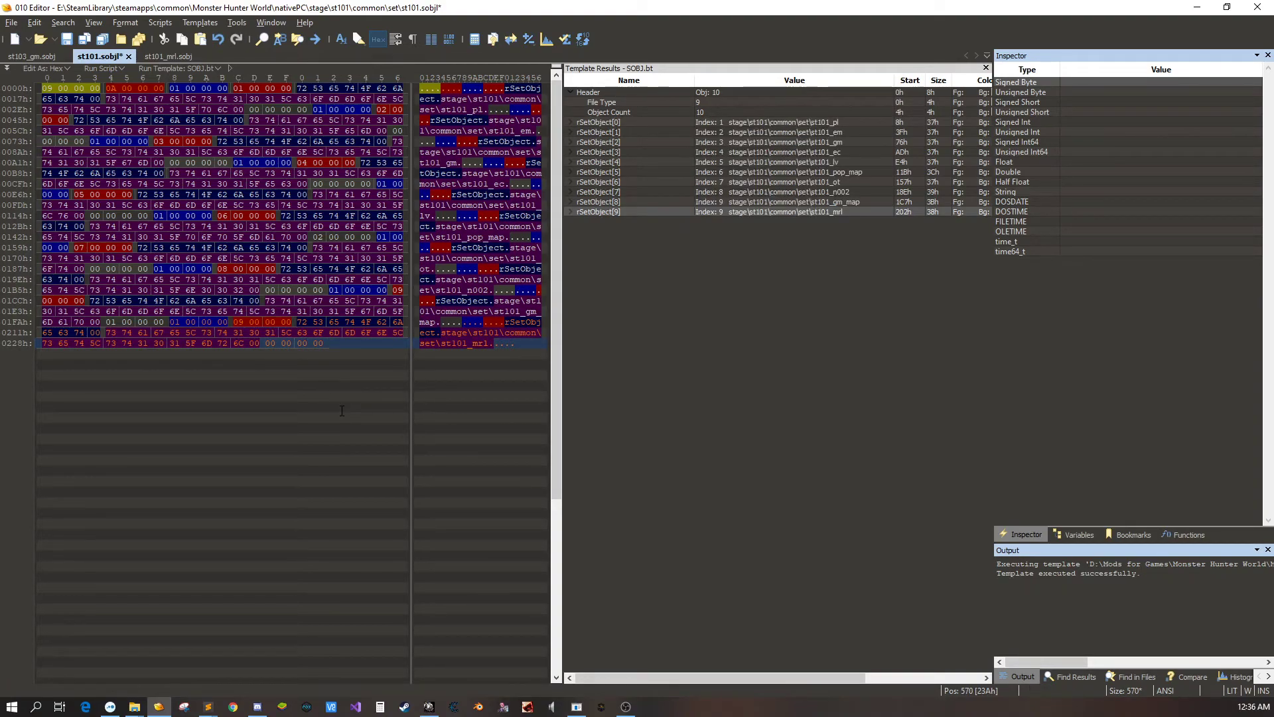
# - Check the four bytes that close the st101_gm_map entry and save st101.sobjl
pyautogui.click(107, 322)
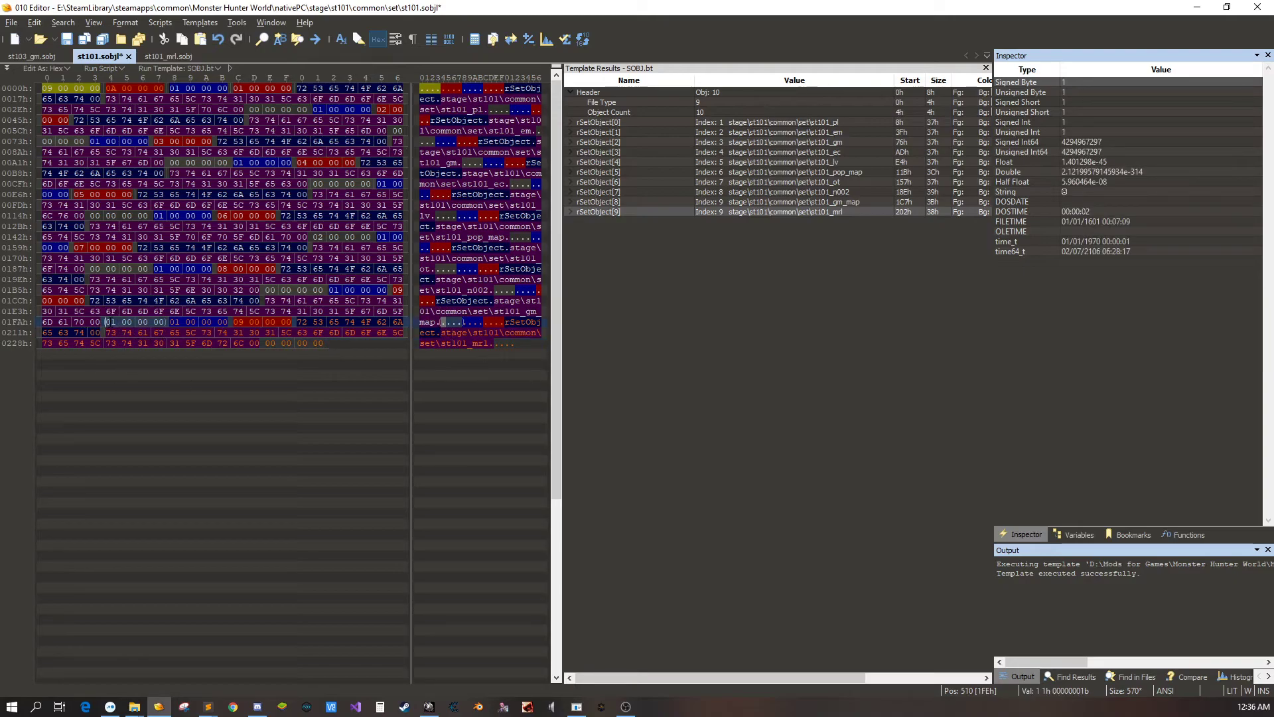
pyautogui.hotkey('shift', 'Right')
pyautogui.hotkey('shift', 'Right')
pyautogui.hotkey('shift', 'Right')
pyautogui.hotkey('shift', 'Right')
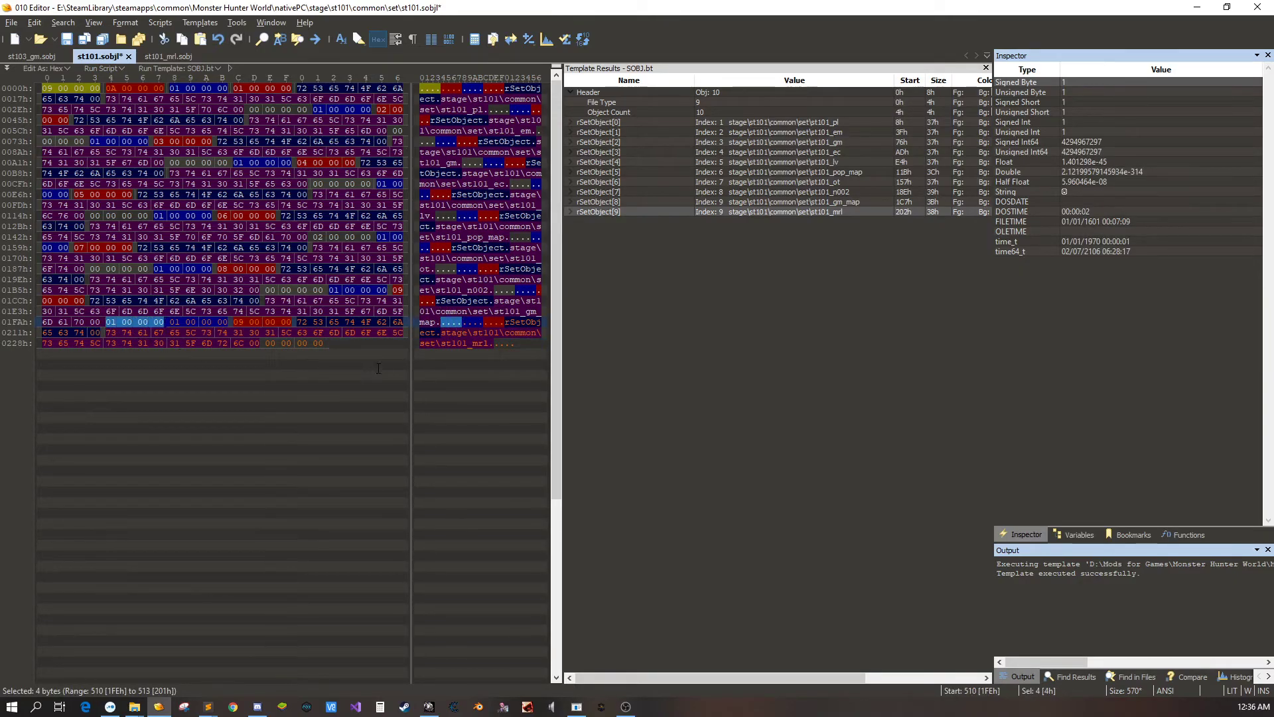
pyautogui.hotkey('ctrl', 'z')
pyautogui.hotkey('ctrl', 's')
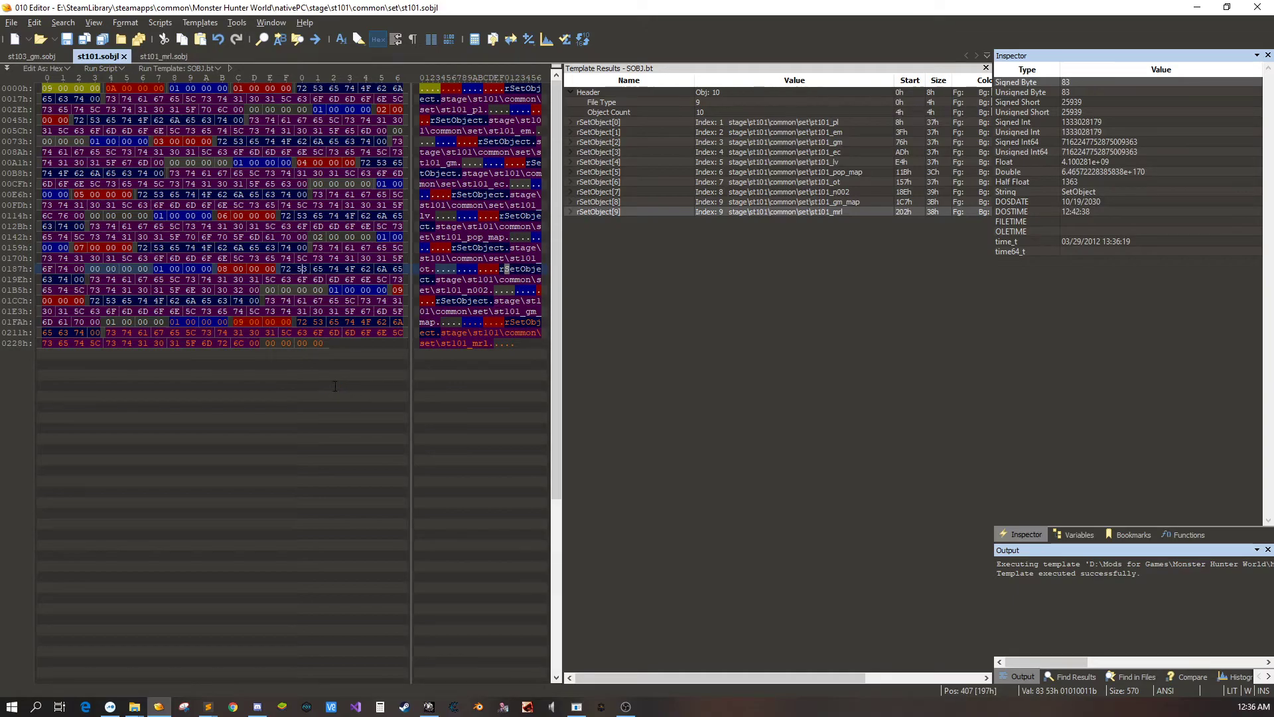
pyautogui.click(167, 59)
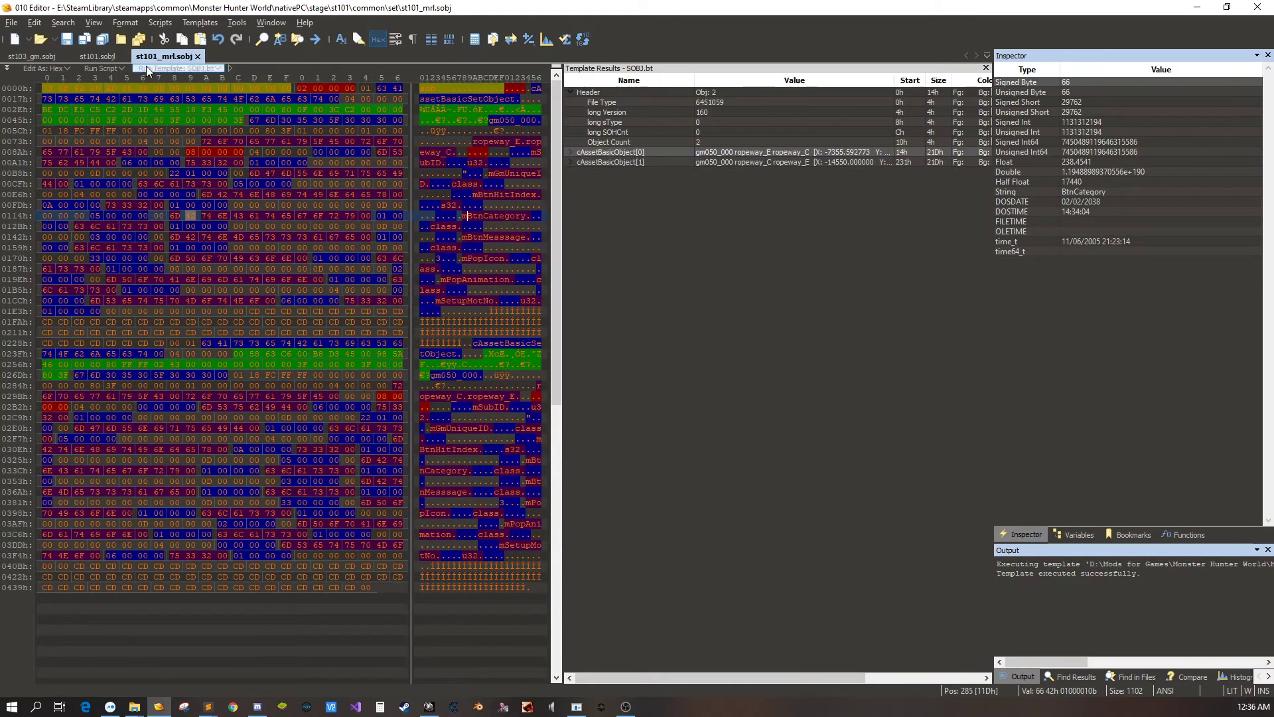
pyautogui.click(100, 56)
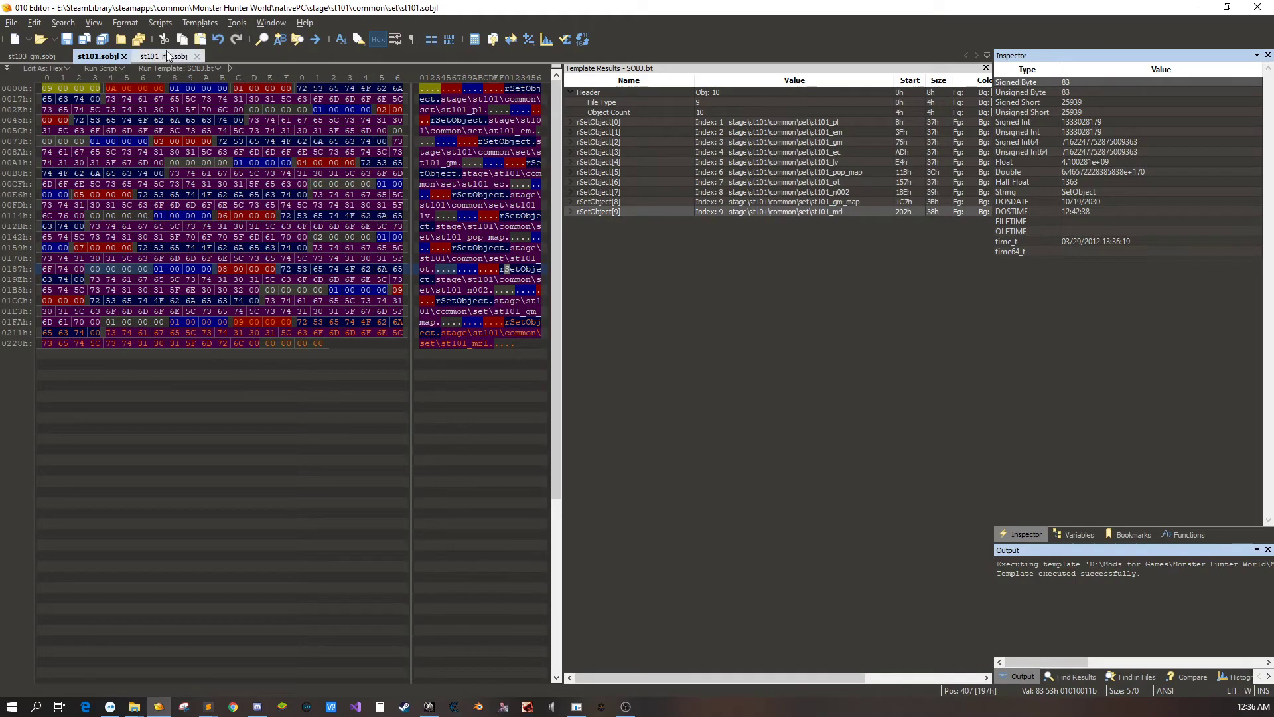
pyautogui.click(138, 59)
pyautogui.click(105, 57)
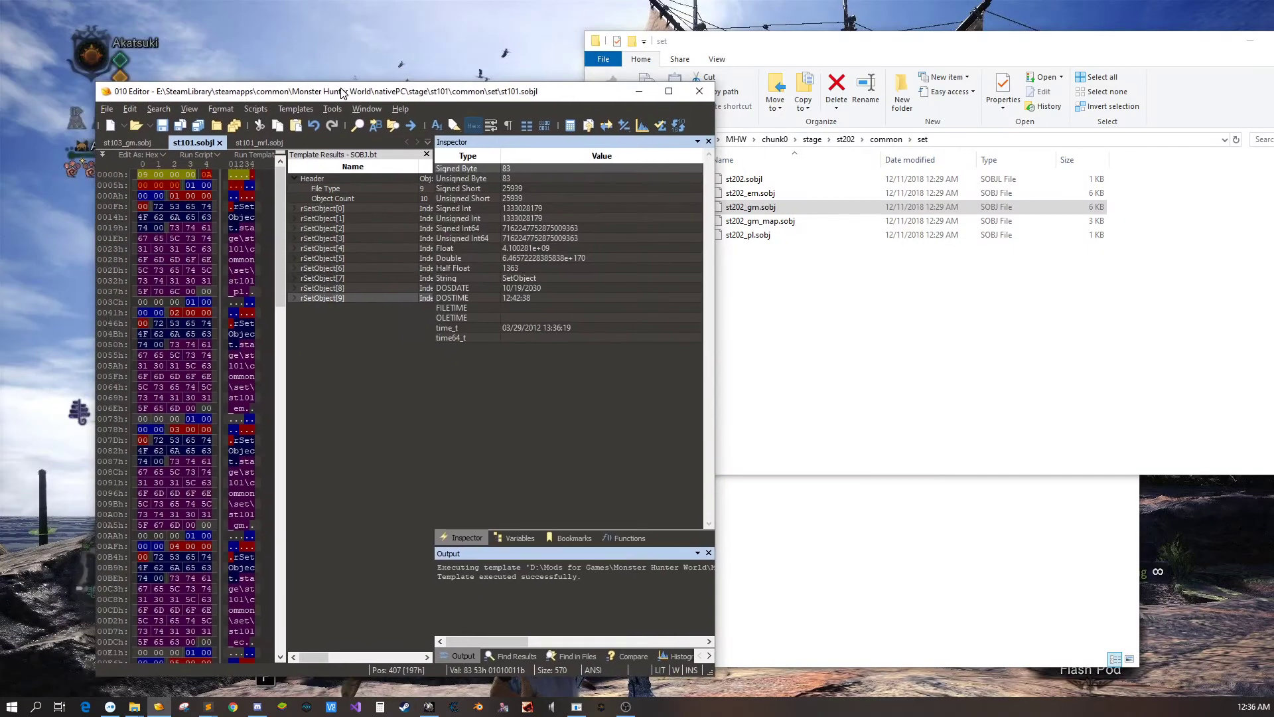
# - Switch to the Monster Hunter World game and walk the hunter through the camp to scout ropelift positions
pyautogui.doubleClick(245, 7)
pyautogui.click(244, 8)
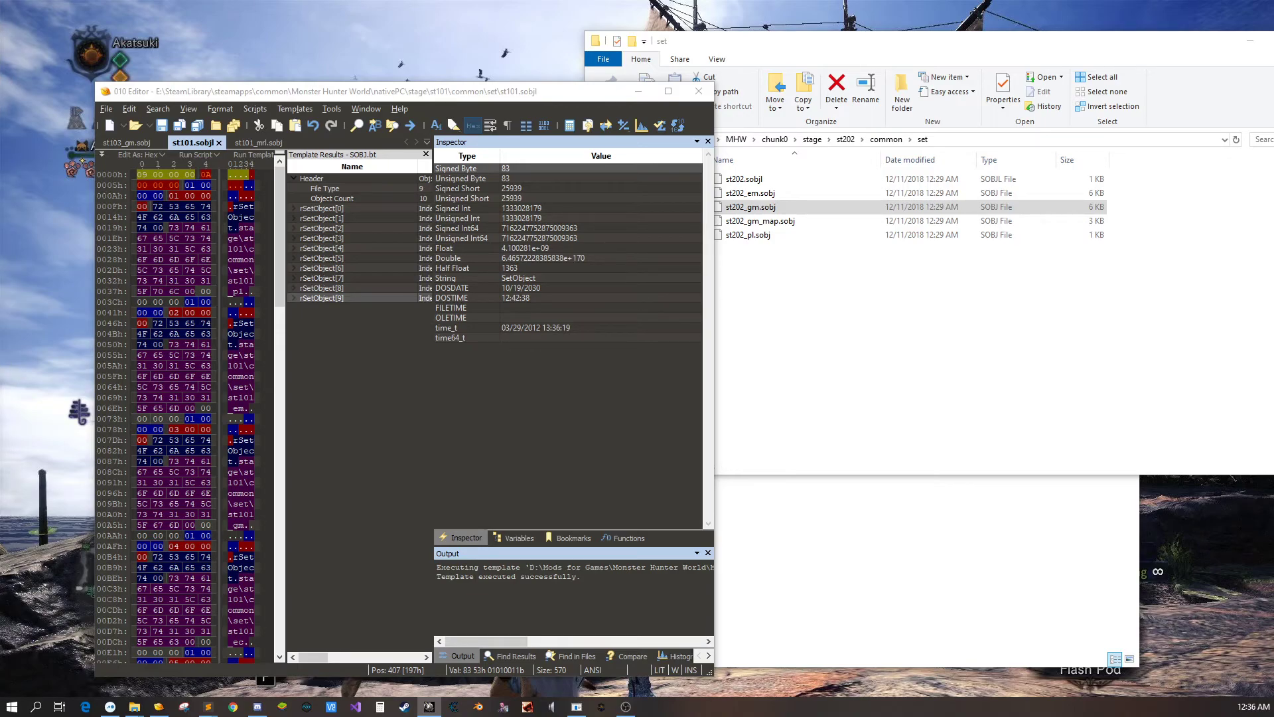
pyautogui.hotkey('alt', 'Tab')
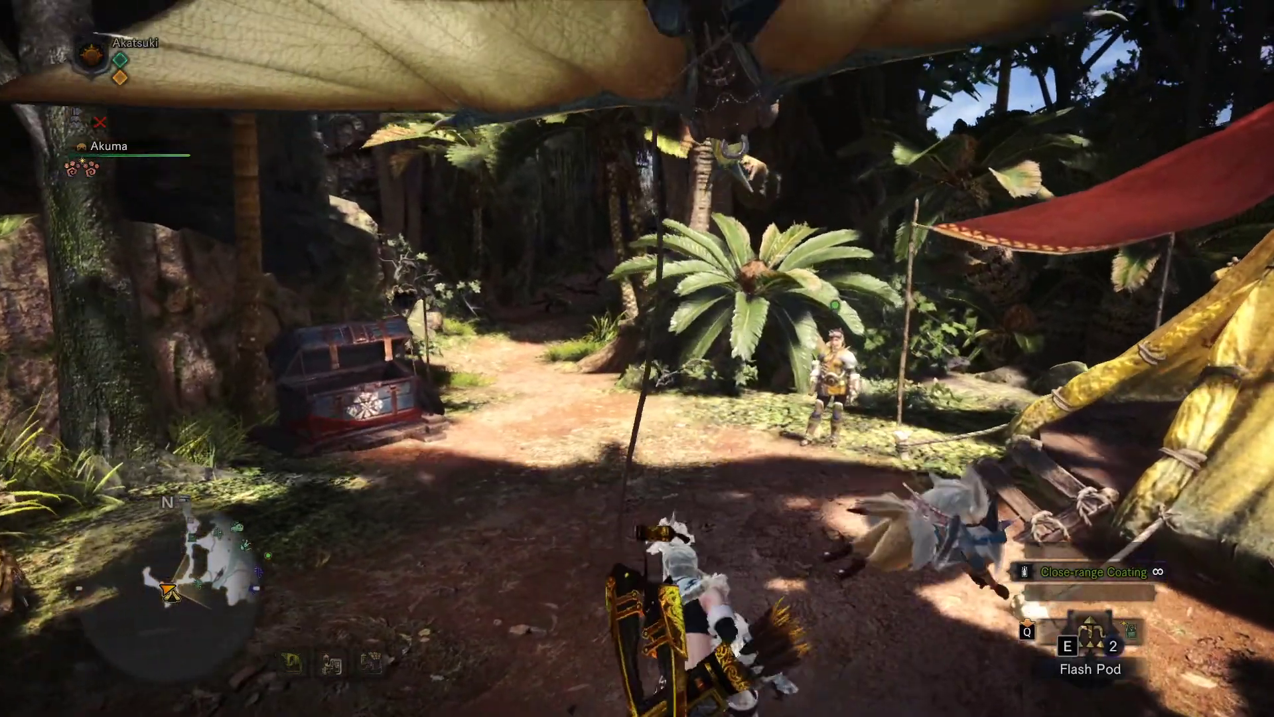
pyautogui.press('w')
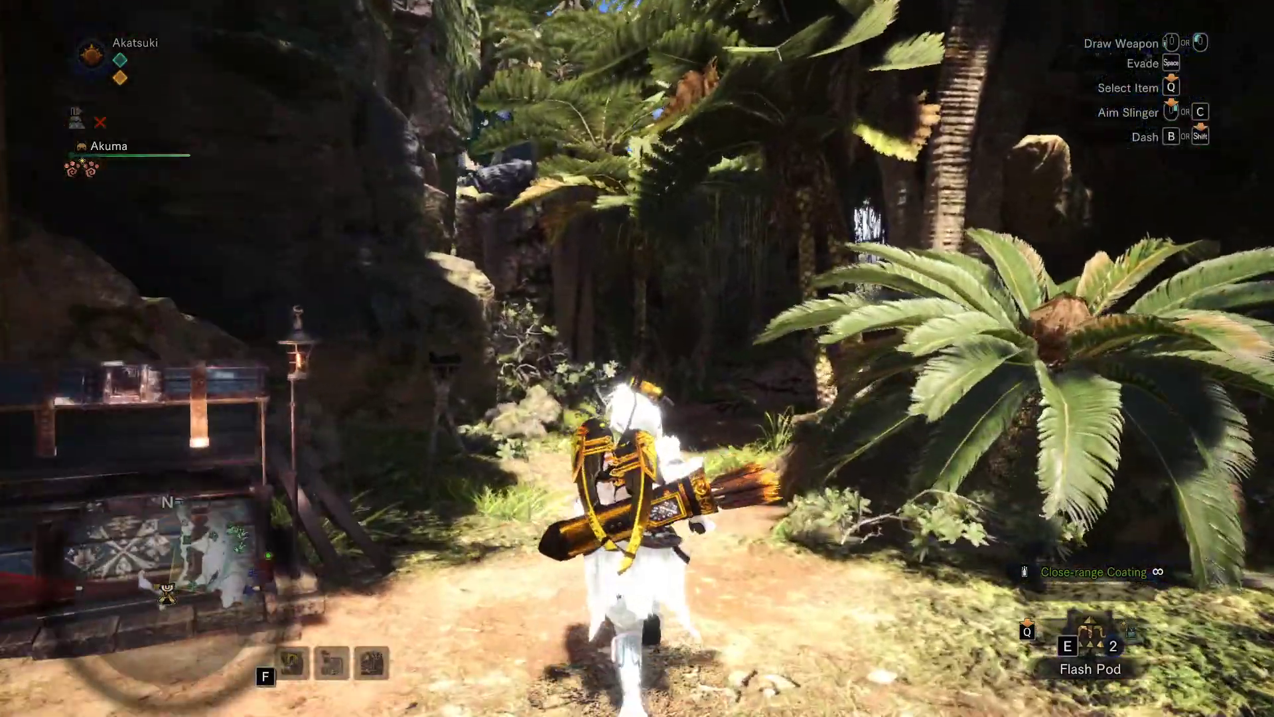
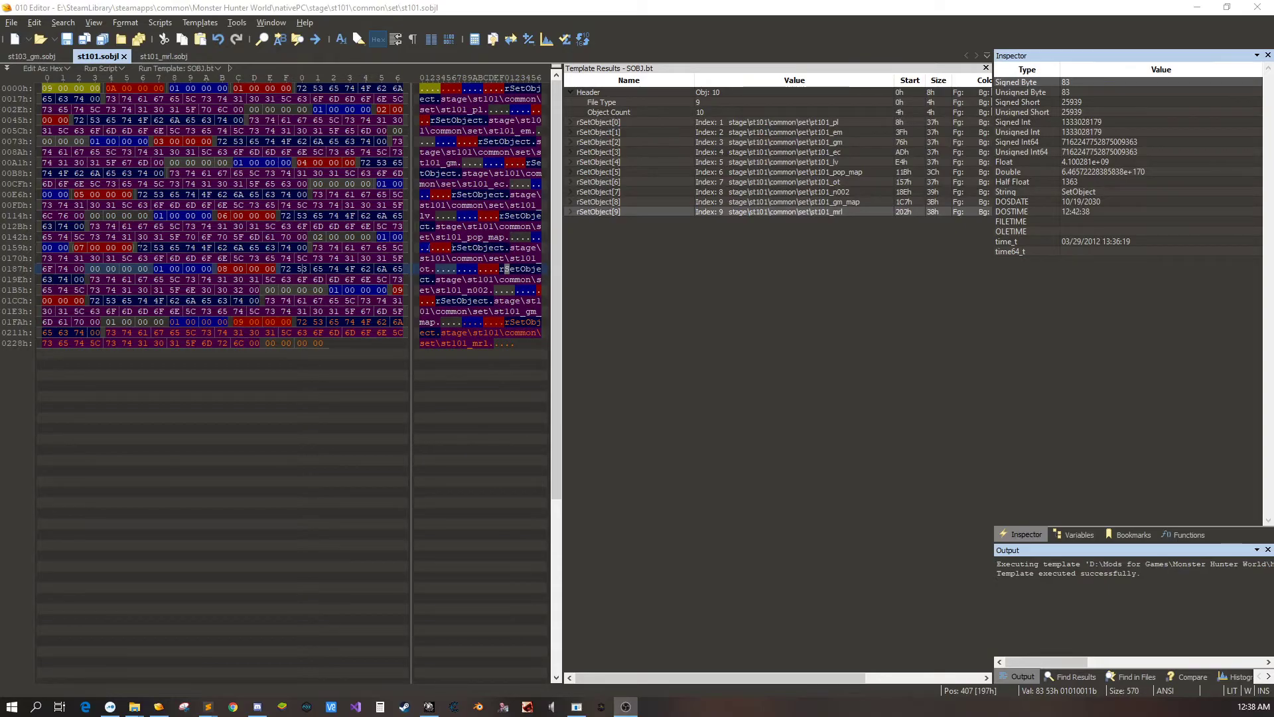
# - In st101_mrl.sobj, set the first ropeway object's spawn position to X 15973, Y 3353 and Z 25792
pyautogui.click(163, 57)
pyautogui.click(572, 152)
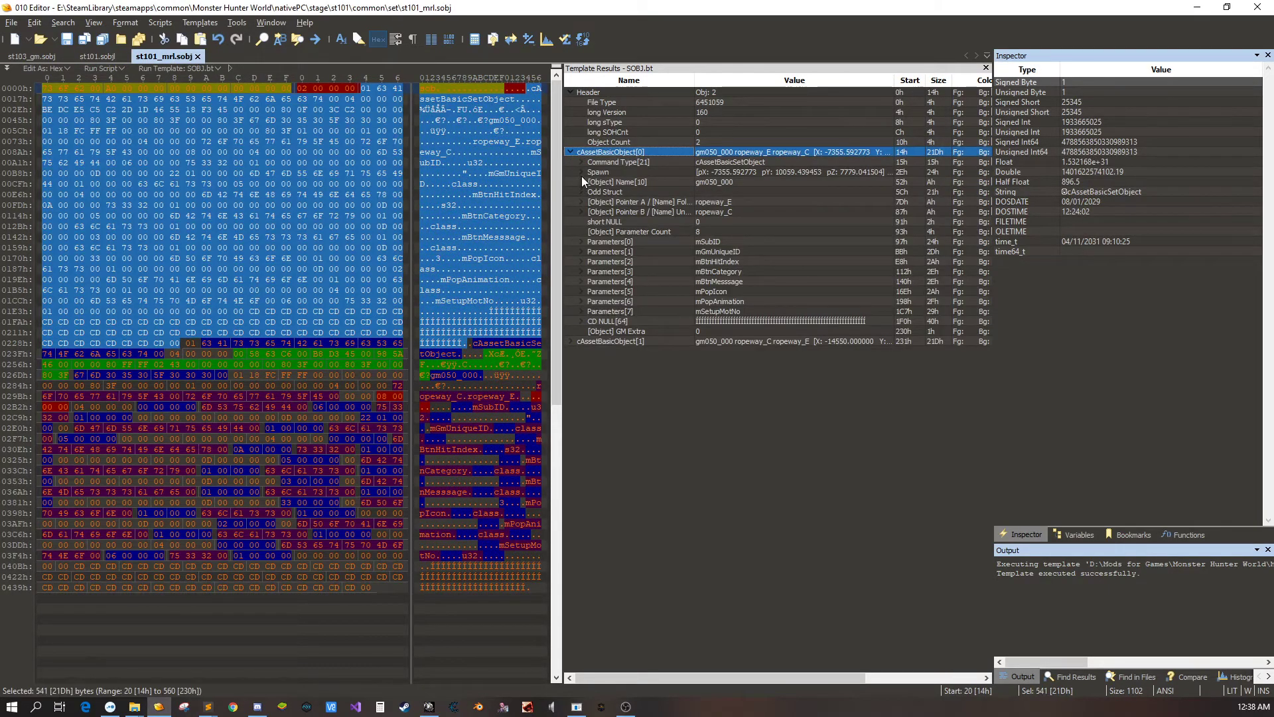
pyautogui.click(581, 172)
pyautogui.click(734, 180)
pyautogui.click(734, 179)
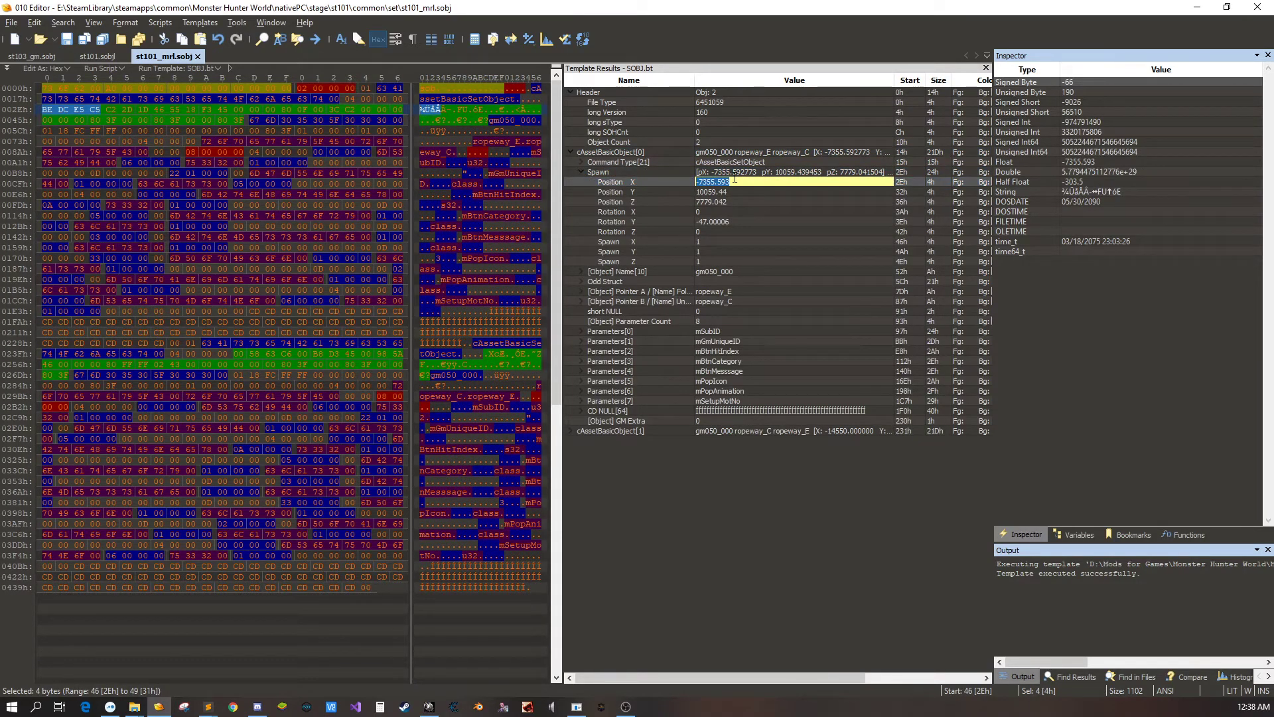
pyautogui.write('15973')
pyautogui.press('Return')
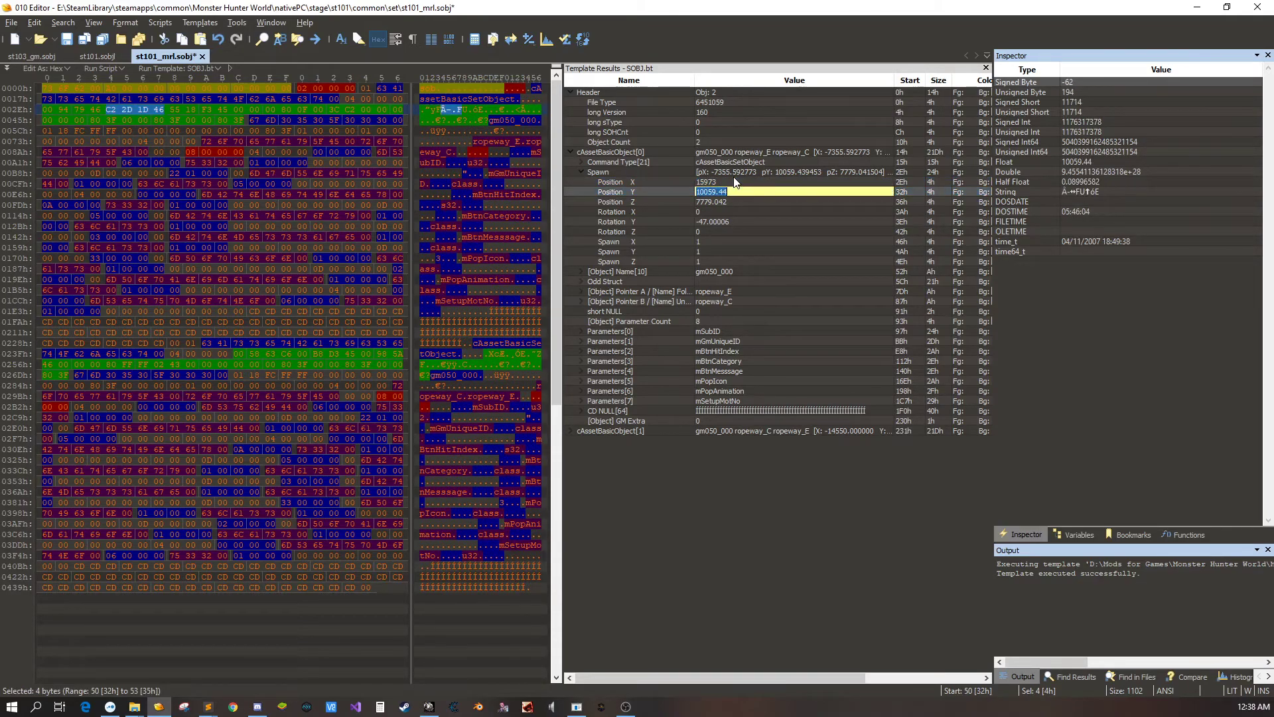
pyautogui.write('3353')
pyautogui.press('Return')
pyautogui.write('25792')
pyautogui.press('Return')
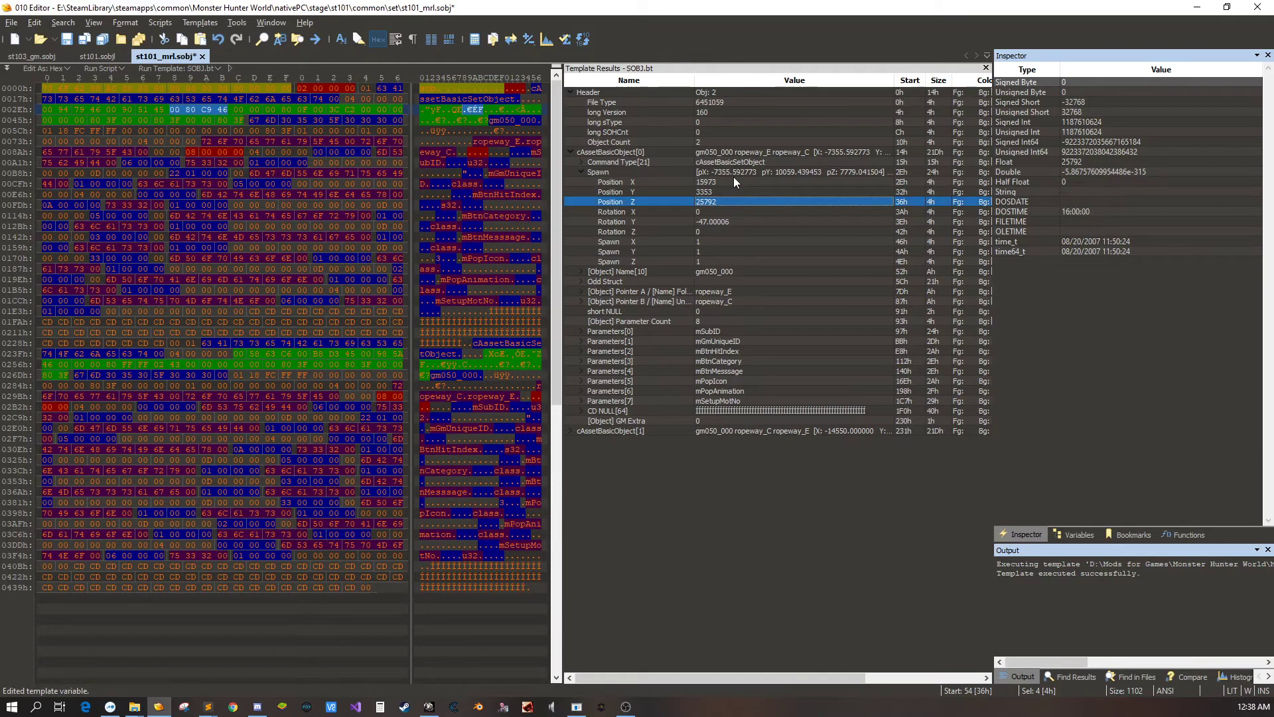
pyautogui.click(579, 173)
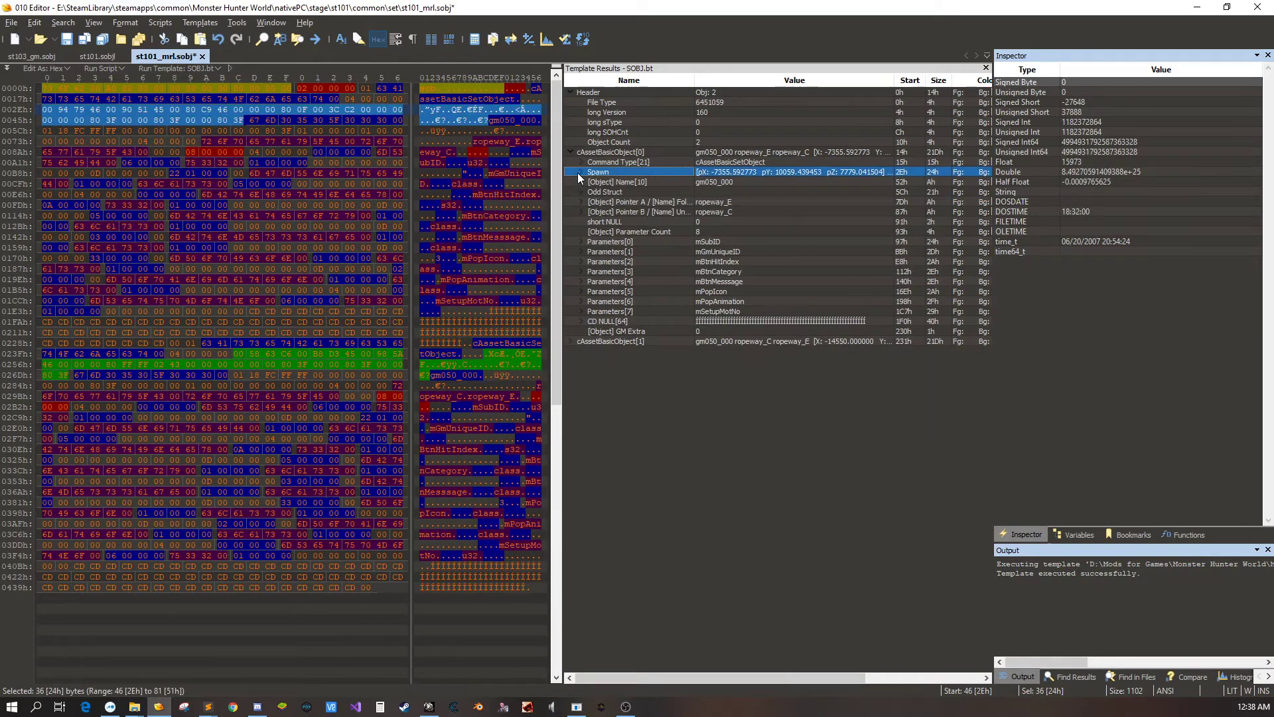
# - Inspect the mSetupMotNo and mPopAnimation parameters of the first ropeway object in st101_mrl.sobj
pyautogui.click(724, 312)
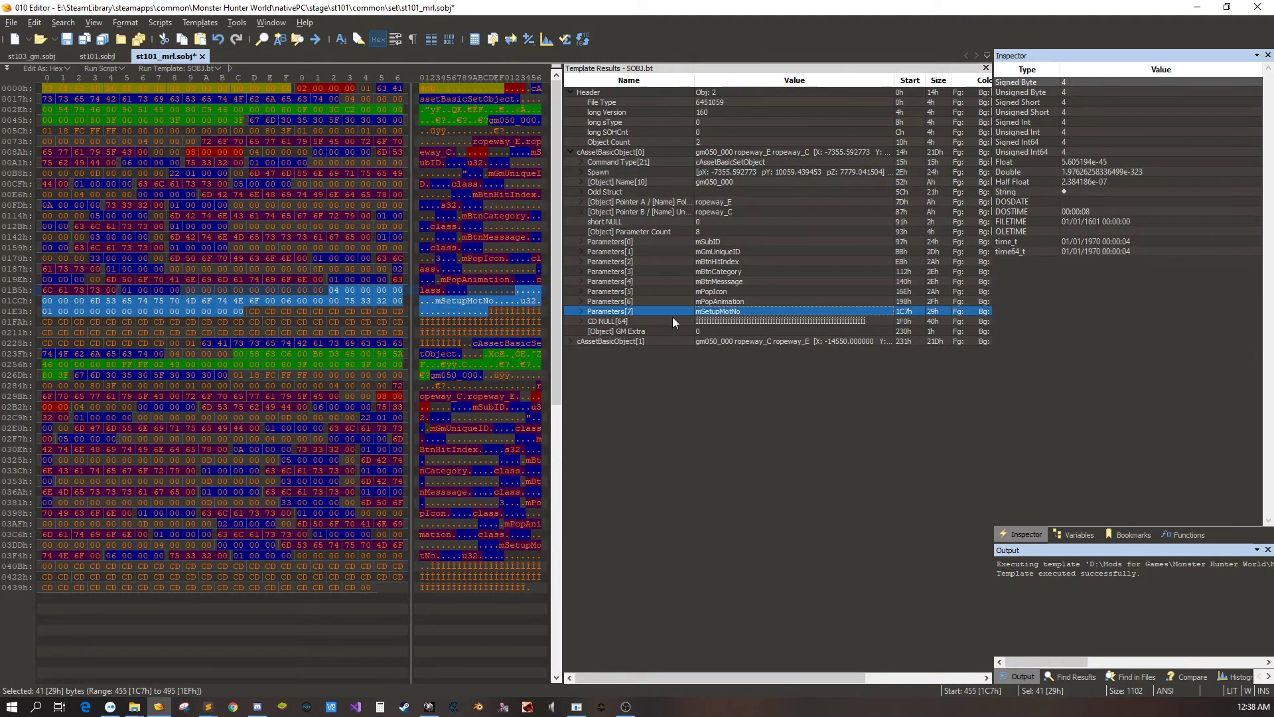
pyautogui.click(581, 312)
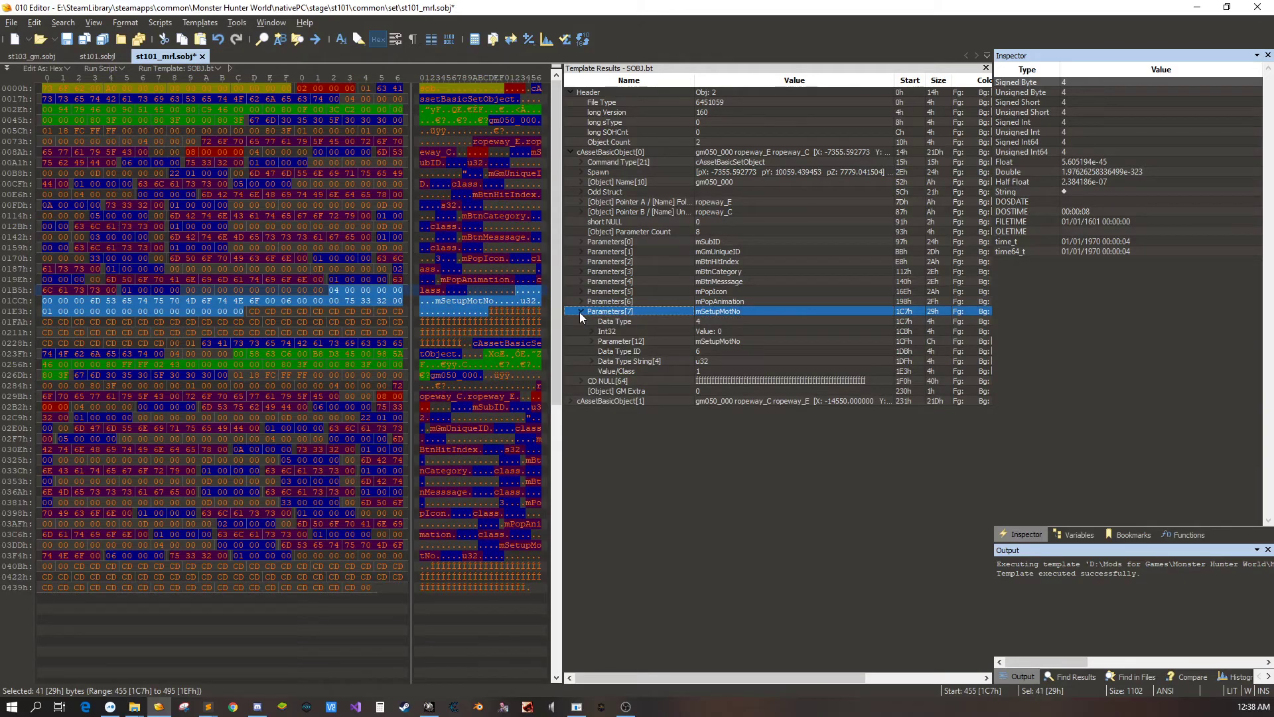
pyautogui.click(579, 312)
pyautogui.click(580, 301)
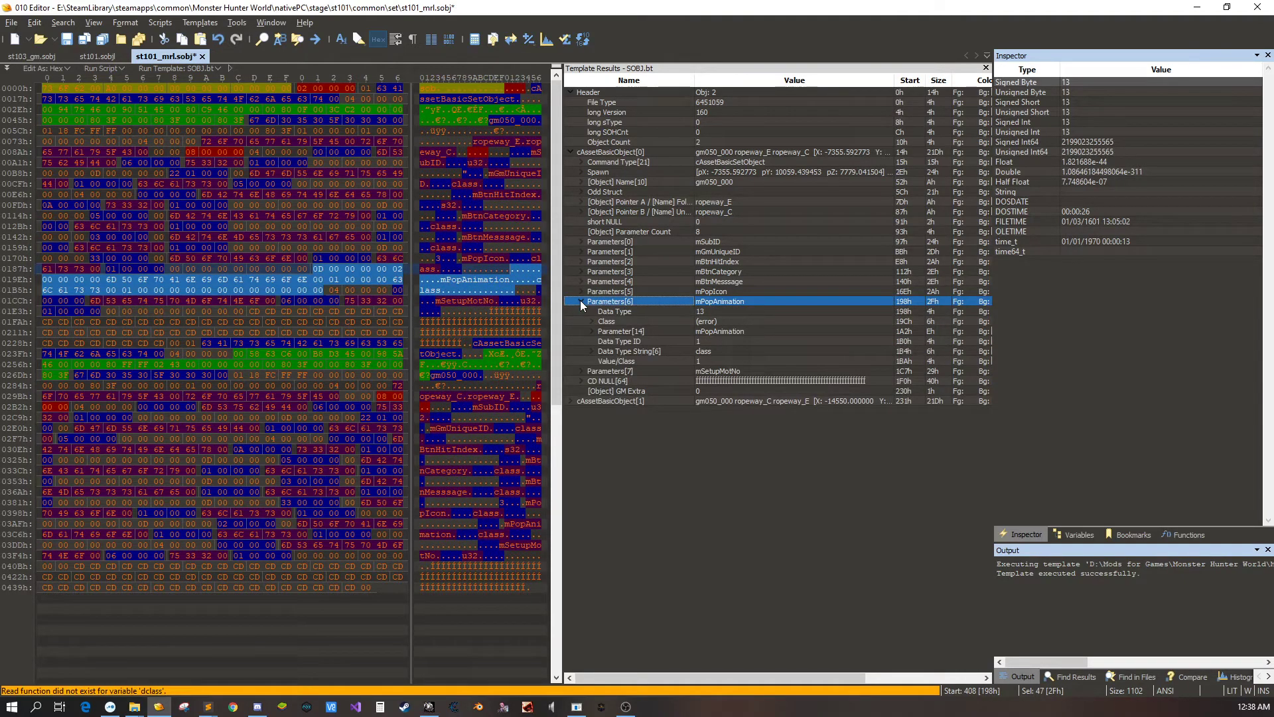
pyautogui.click(586, 321)
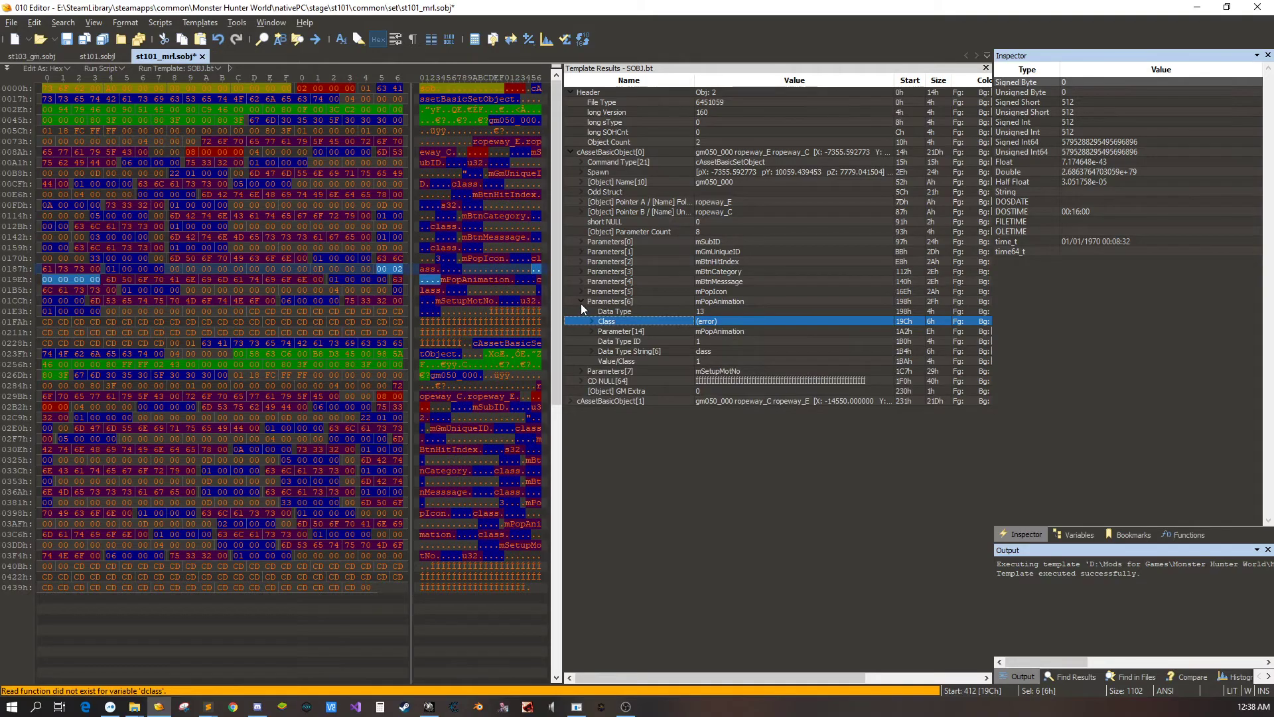
pyautogui.click(581, 302)
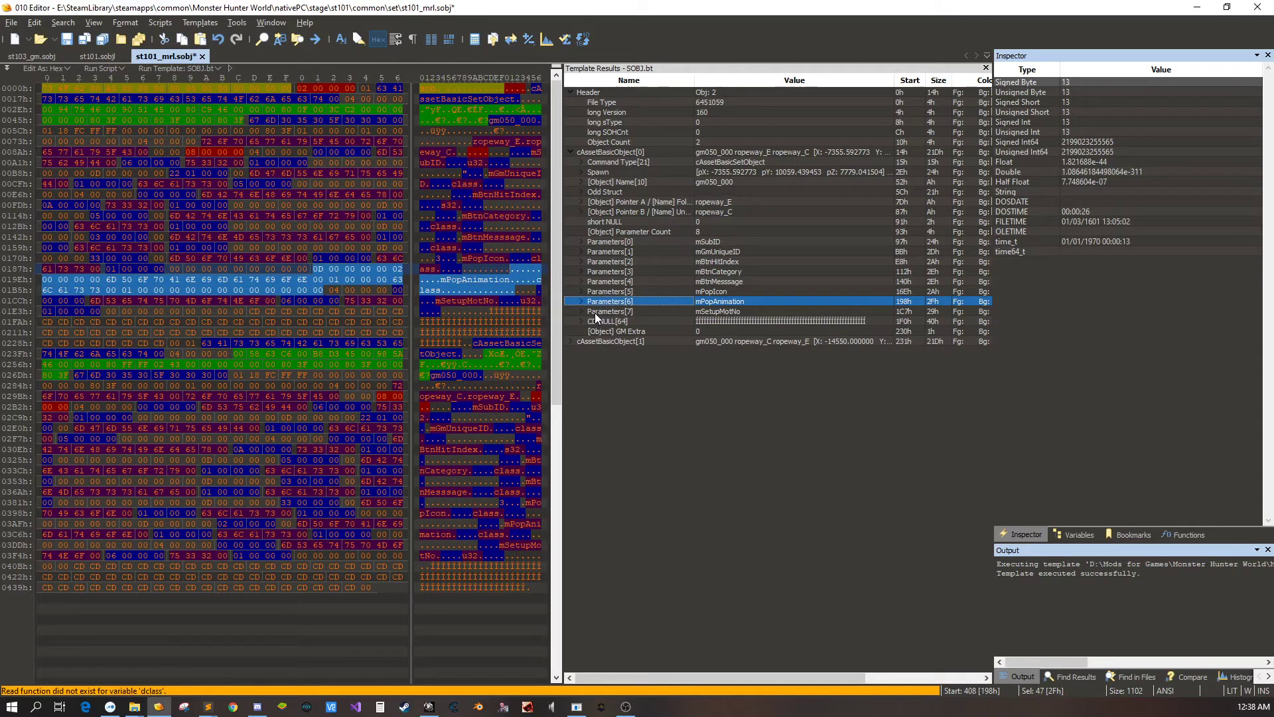
# - Collapse the first ropeway object, expand the second one and select its Spawn entry
pyautogui.click(569, 152)
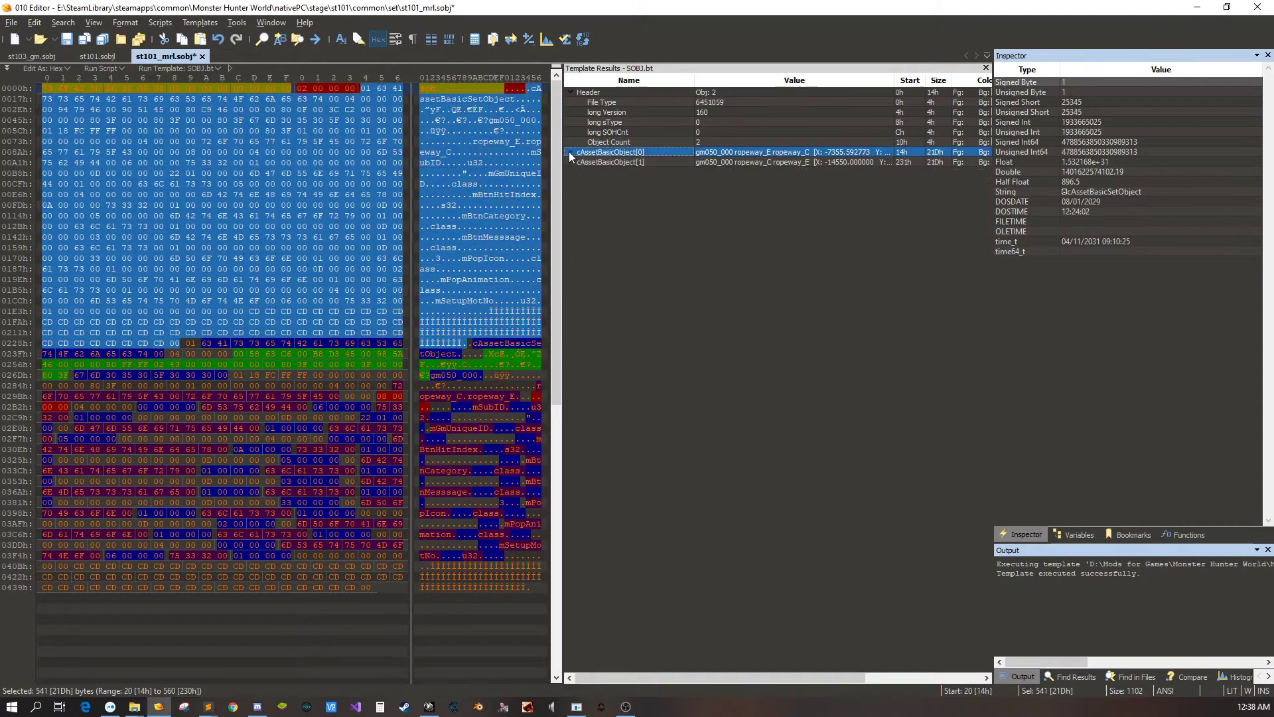
pyautogui.click(571, 161)
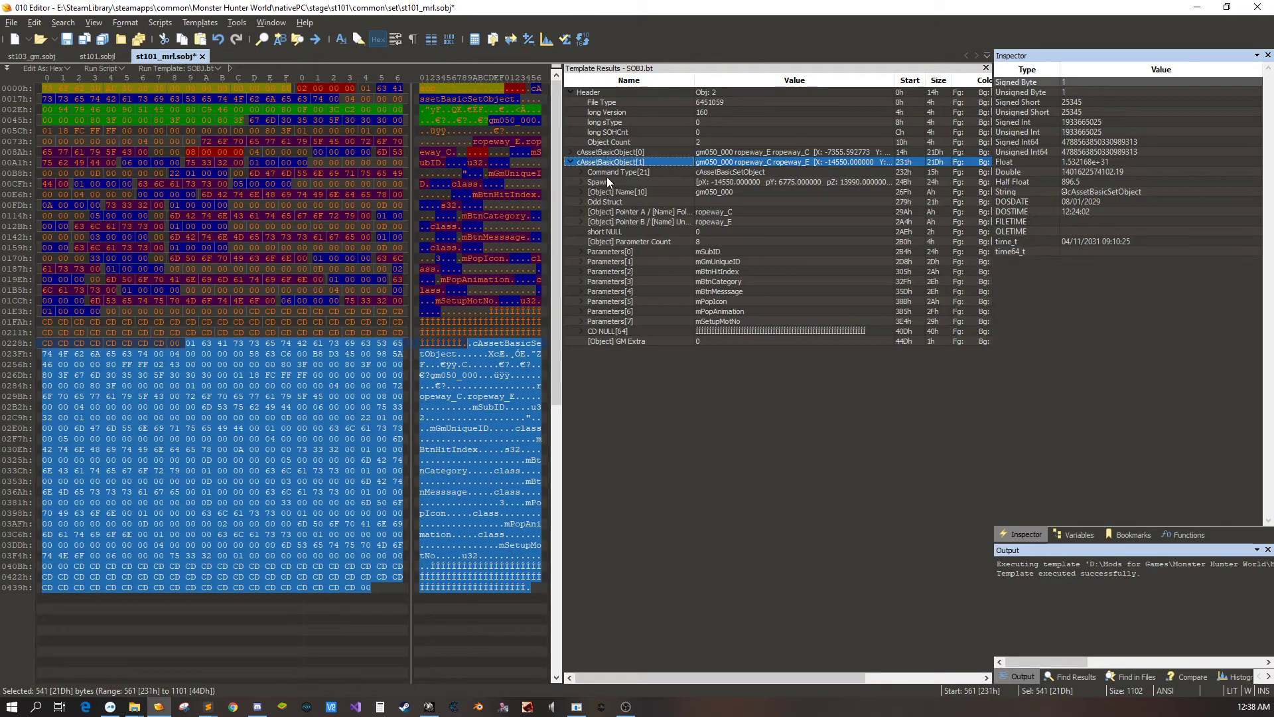
pyautogui.click(607, 182)
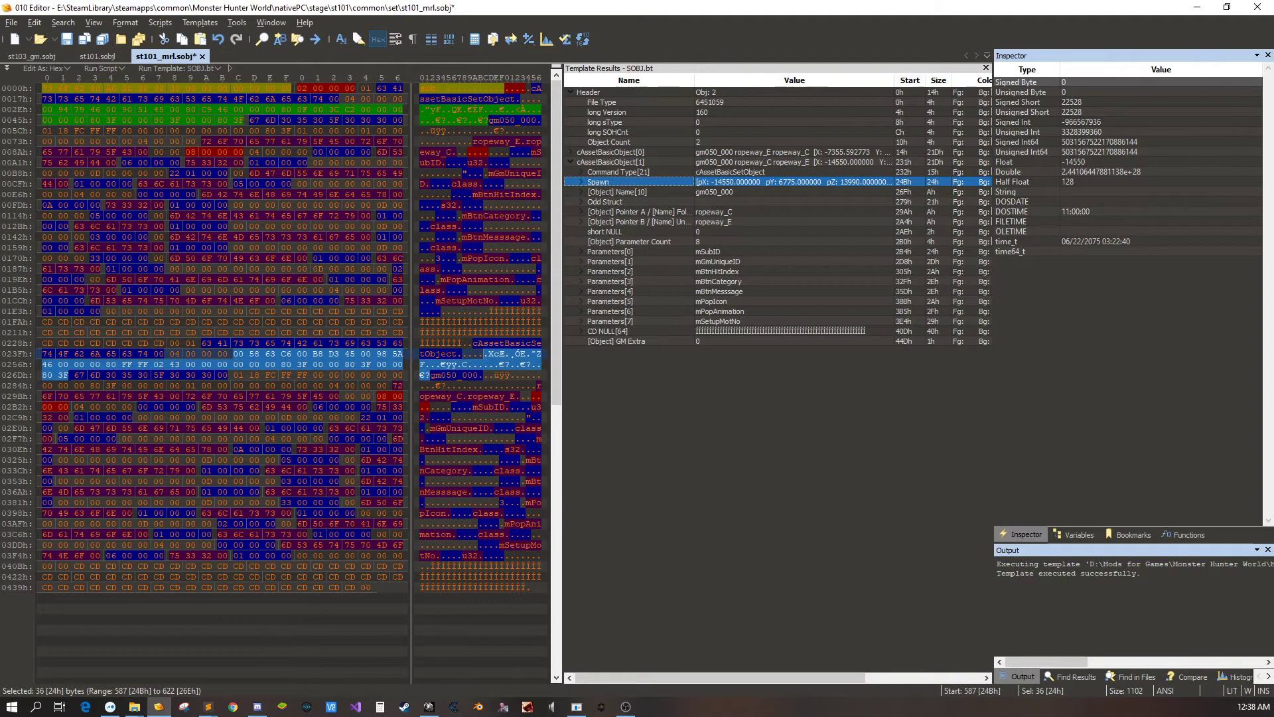
# - Switch to the Monster Hunter World game and run the hunter to the seaside cliff facing the rock pillars to scout the second ropelift position
pyautogui.hotkey('alt', 'Tab')
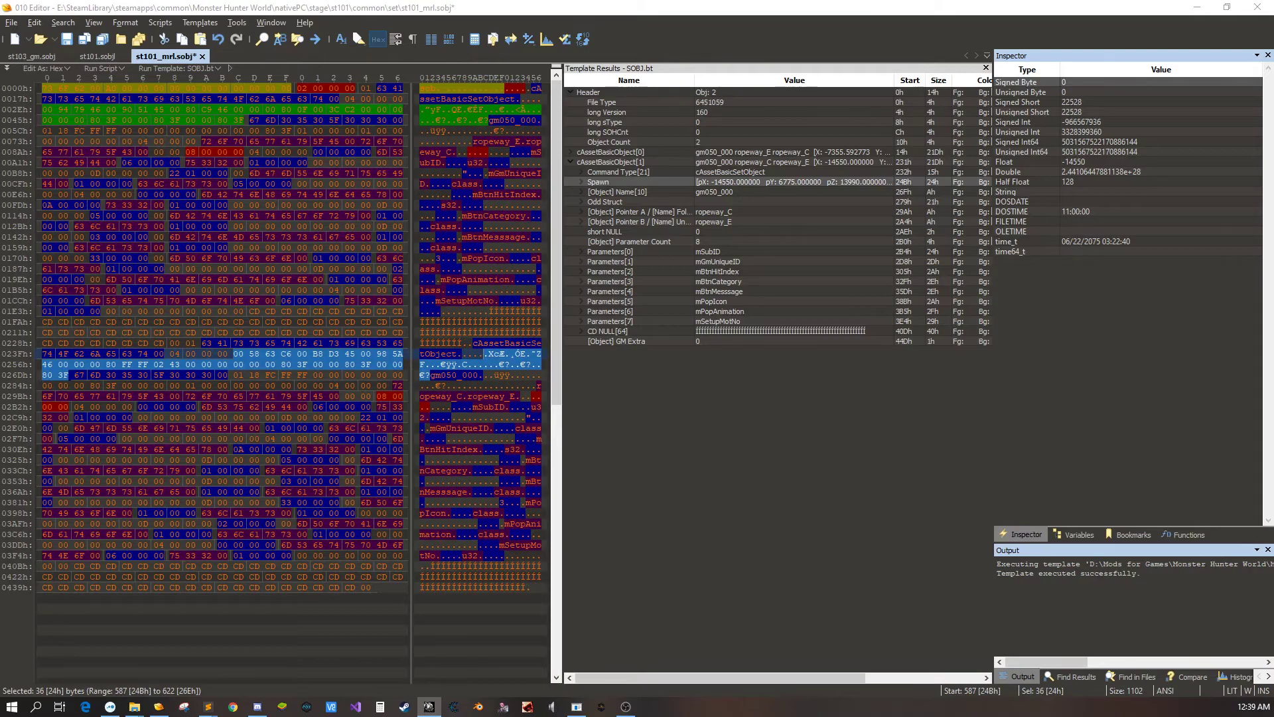
pyautogui.hotkey('alt', 'Tab')
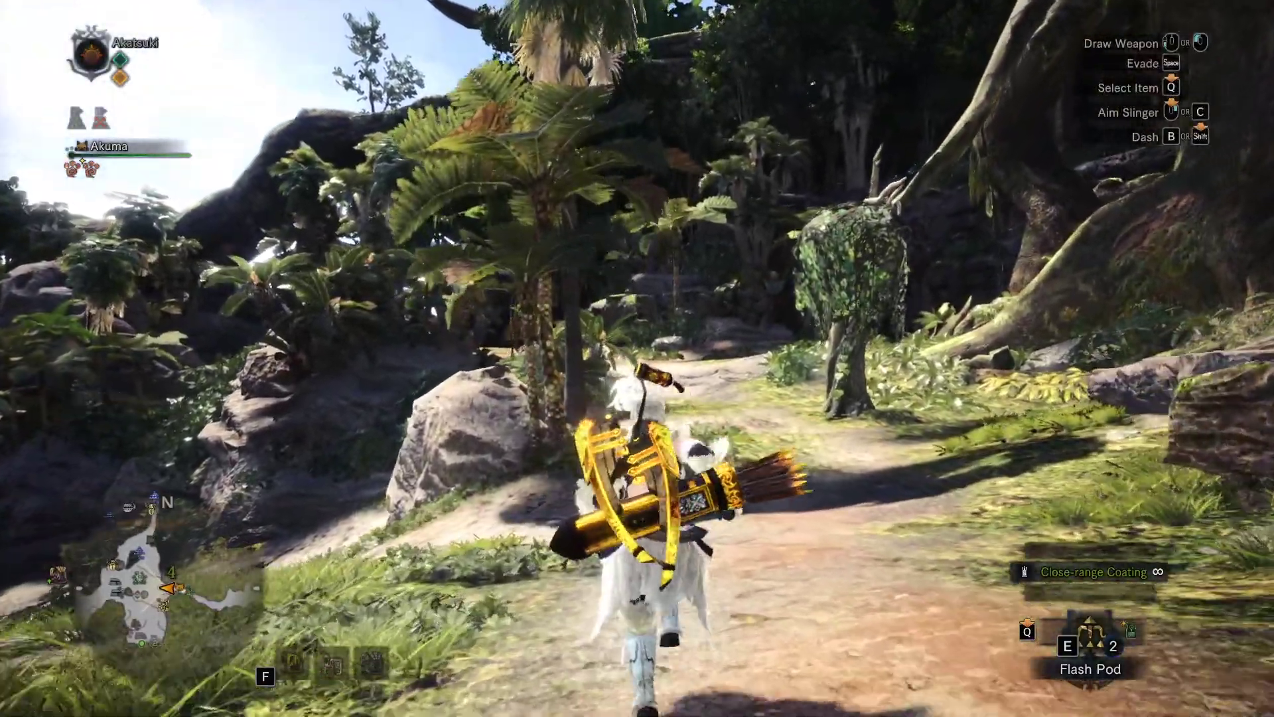
pyautogui.press('d')
pyautogui.press('w')
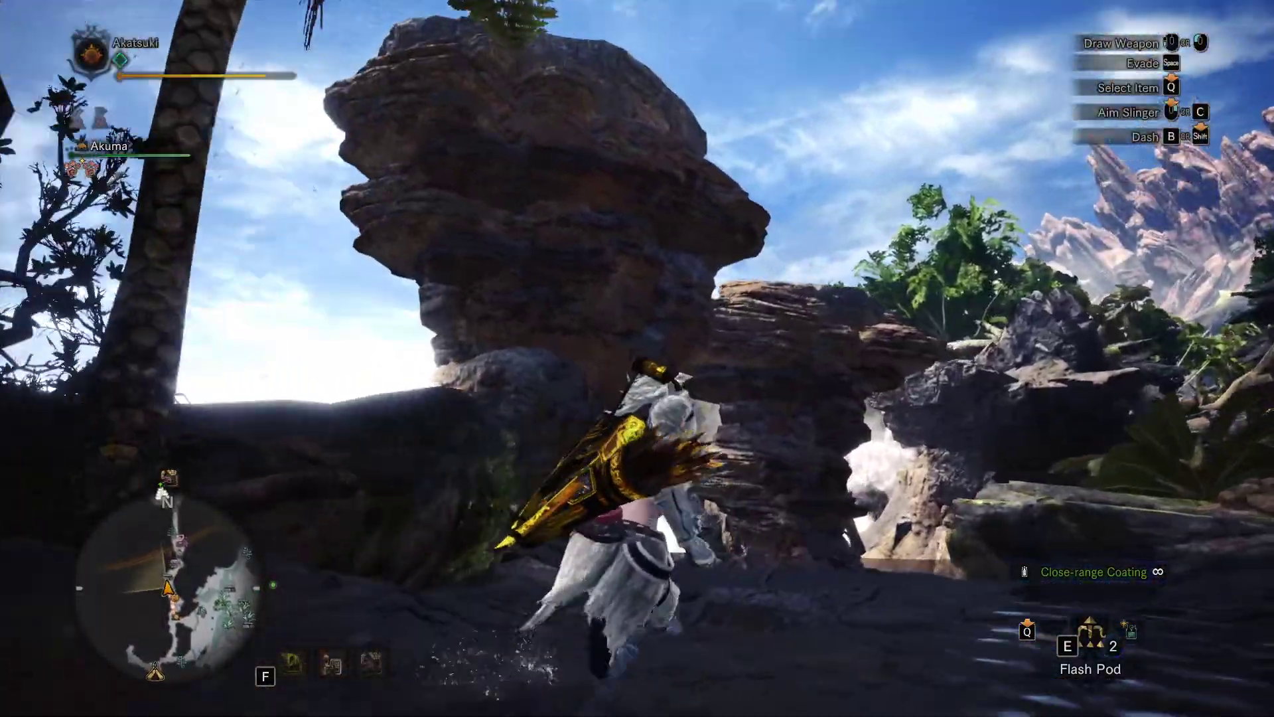
pyautogui.press('f')
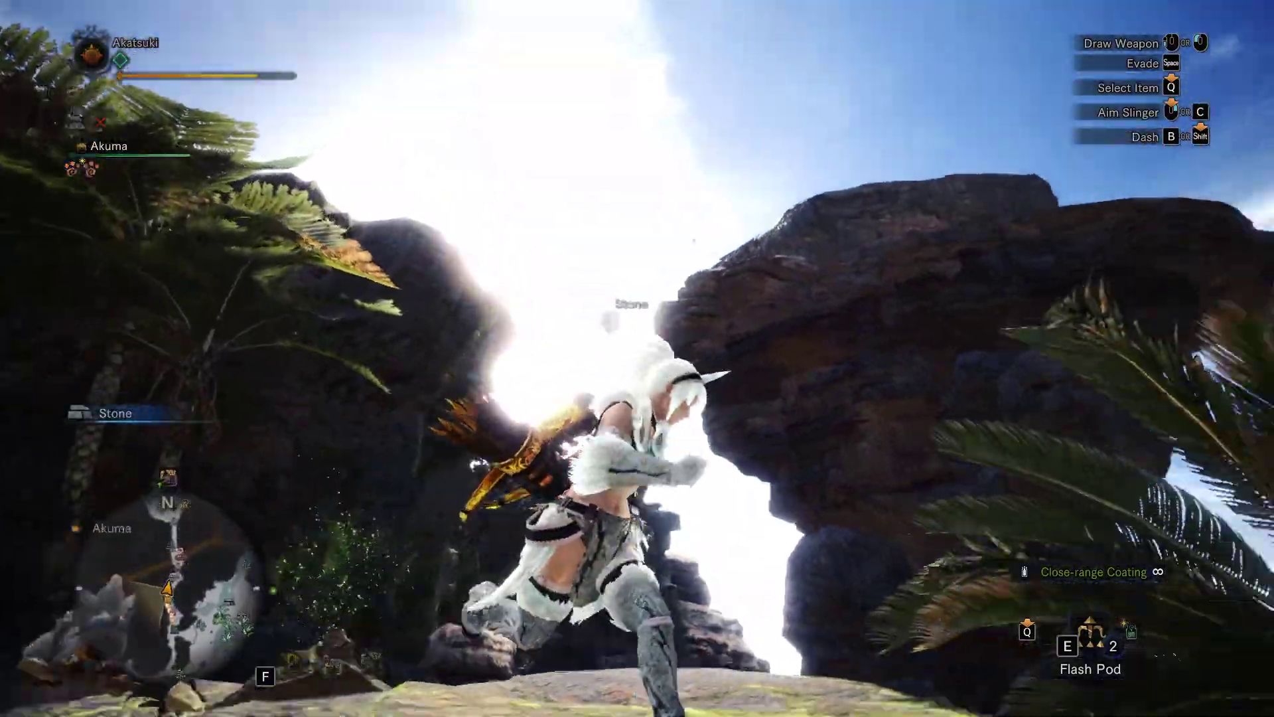
pyautogui.press('w')
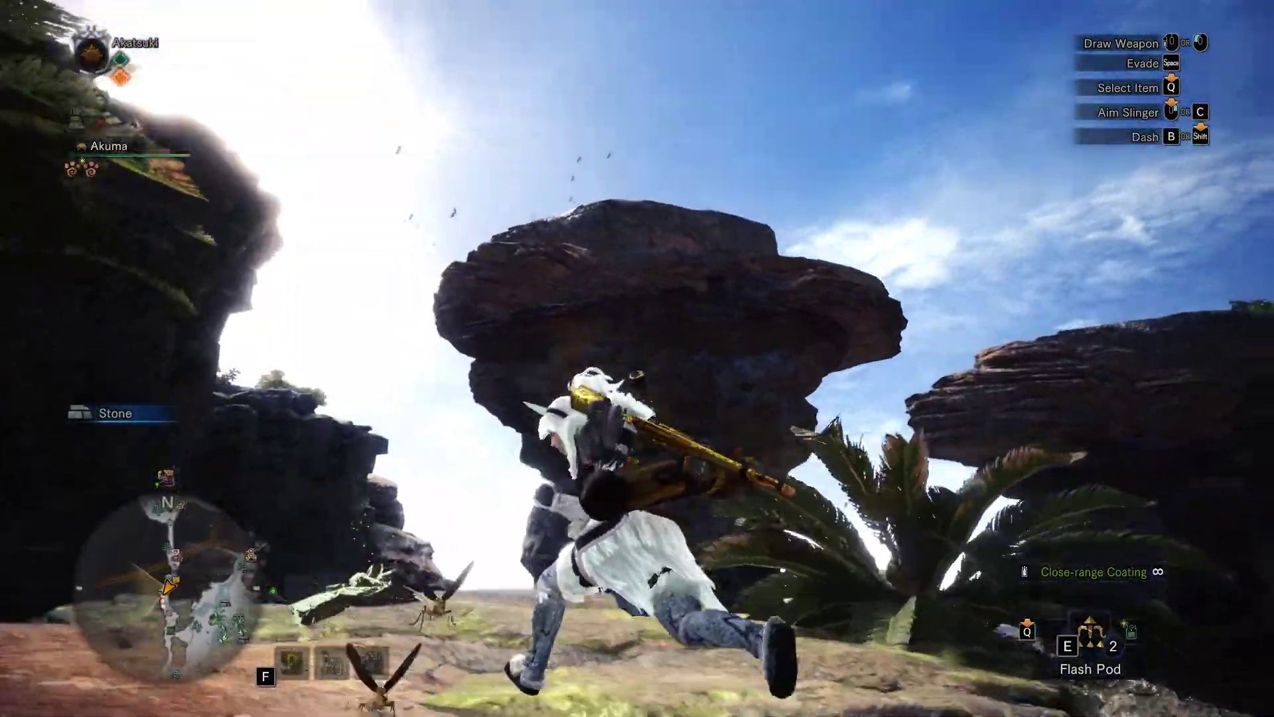
pyautogui.press('w')
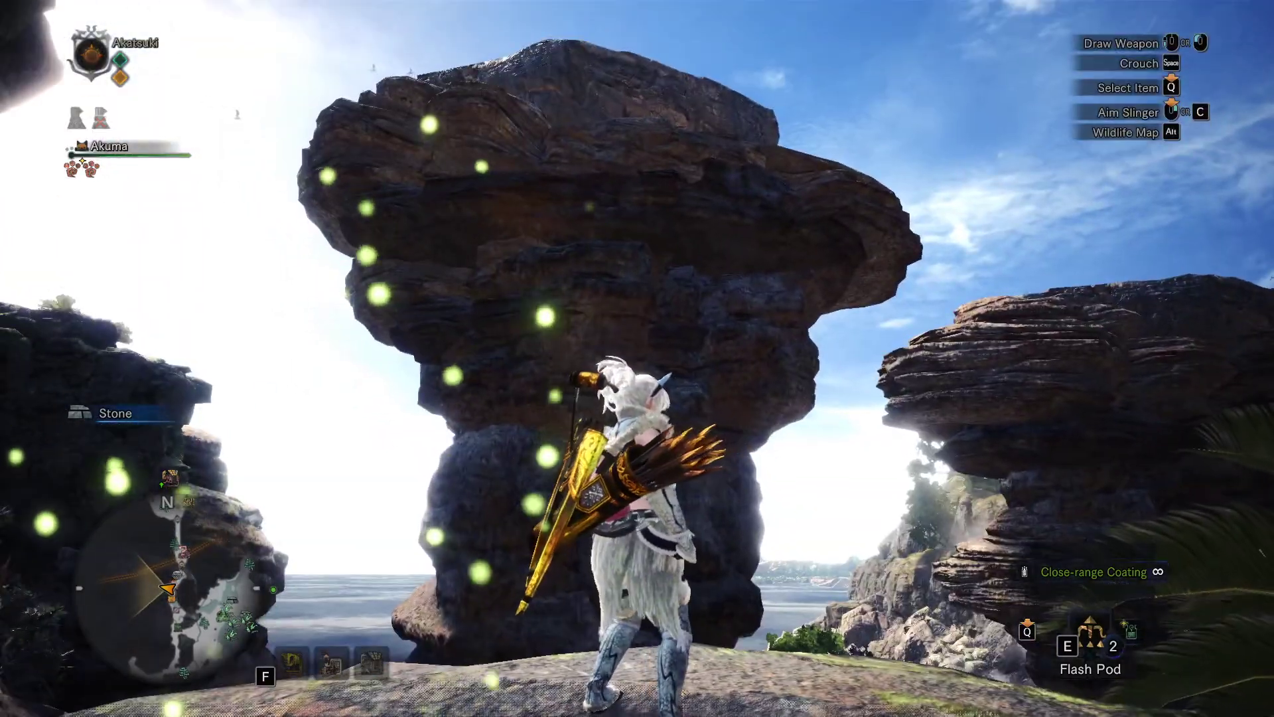
pyautogui.press('w')
pyautogui.press('w')
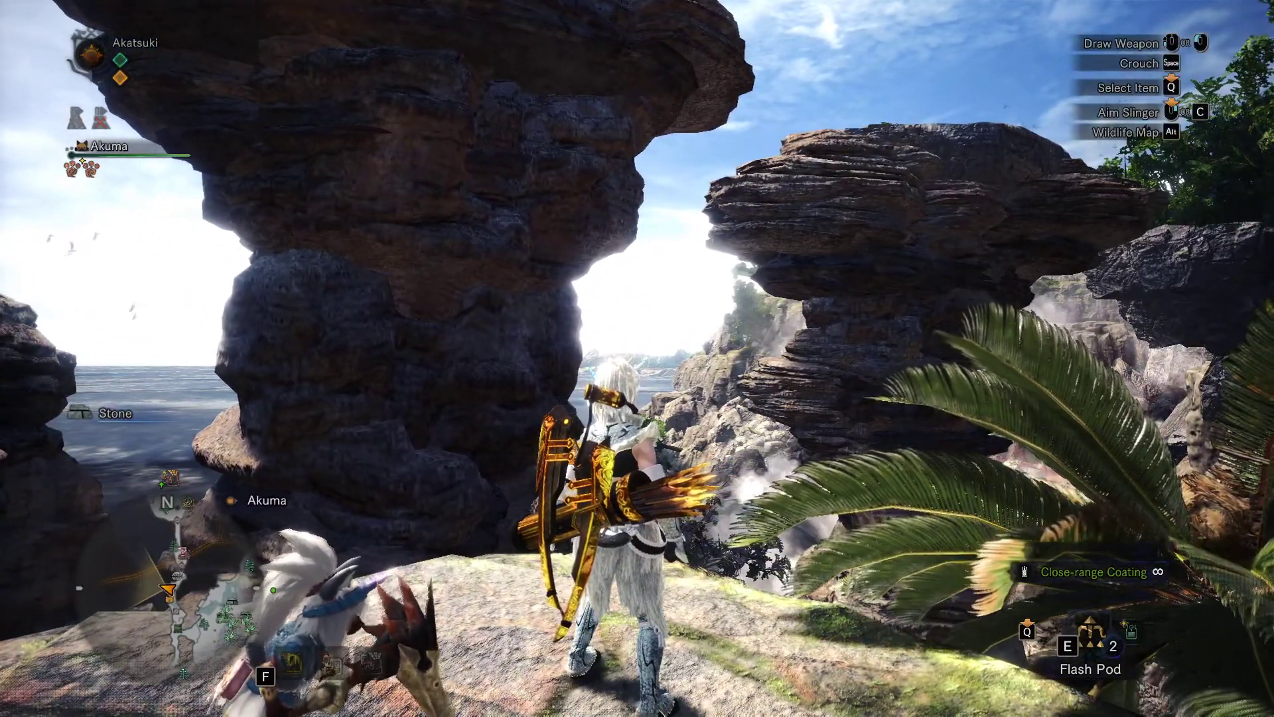
pyautogui.press('c')
pyautogui.press('m')
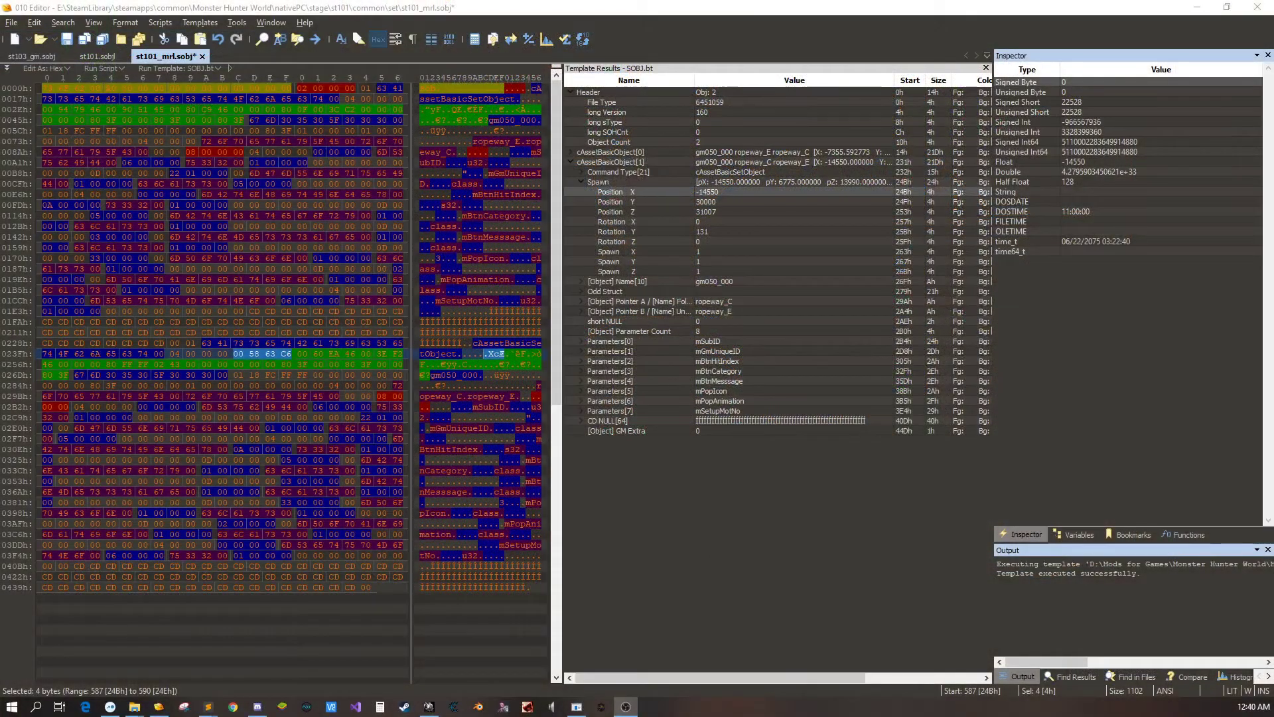
# - Set the second ropeway object's spawn Position X to -50000 and save st101_mrl.sobj
pyautogui.doubleClick(704, 192)
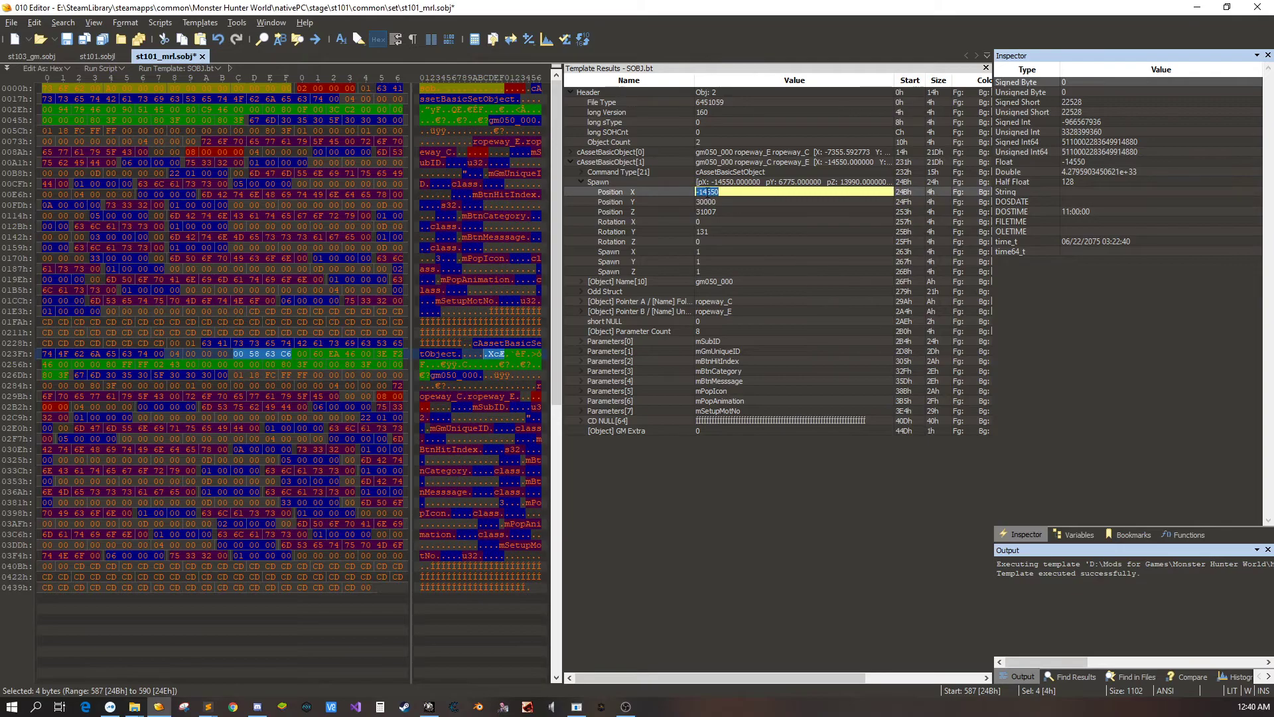
pyautogui.write('-50000')
pyautogui.press('Return')
pyautogui.hotkey('ctrl', 's')
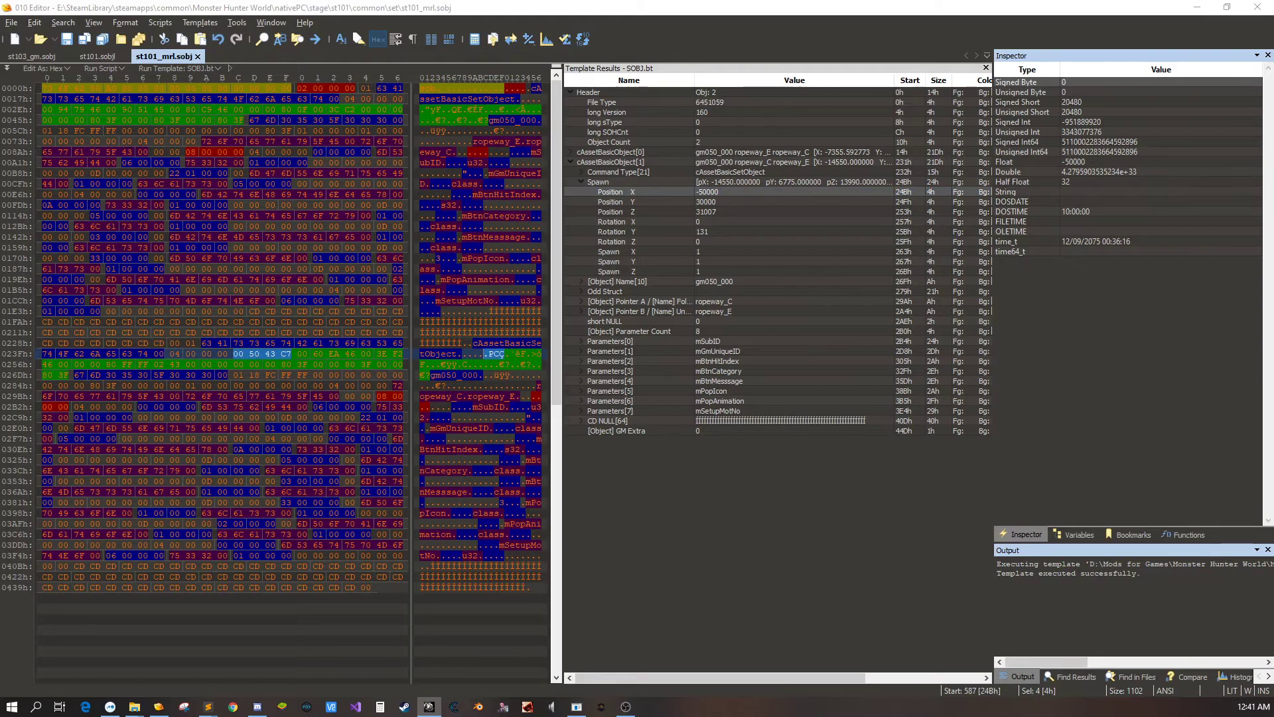
# - Switch to Monster Hunter World, depart for an Ancient Forest camp on a High Rank expedition and check the area map
pyautogui.hotkey('alt', 'Tab')
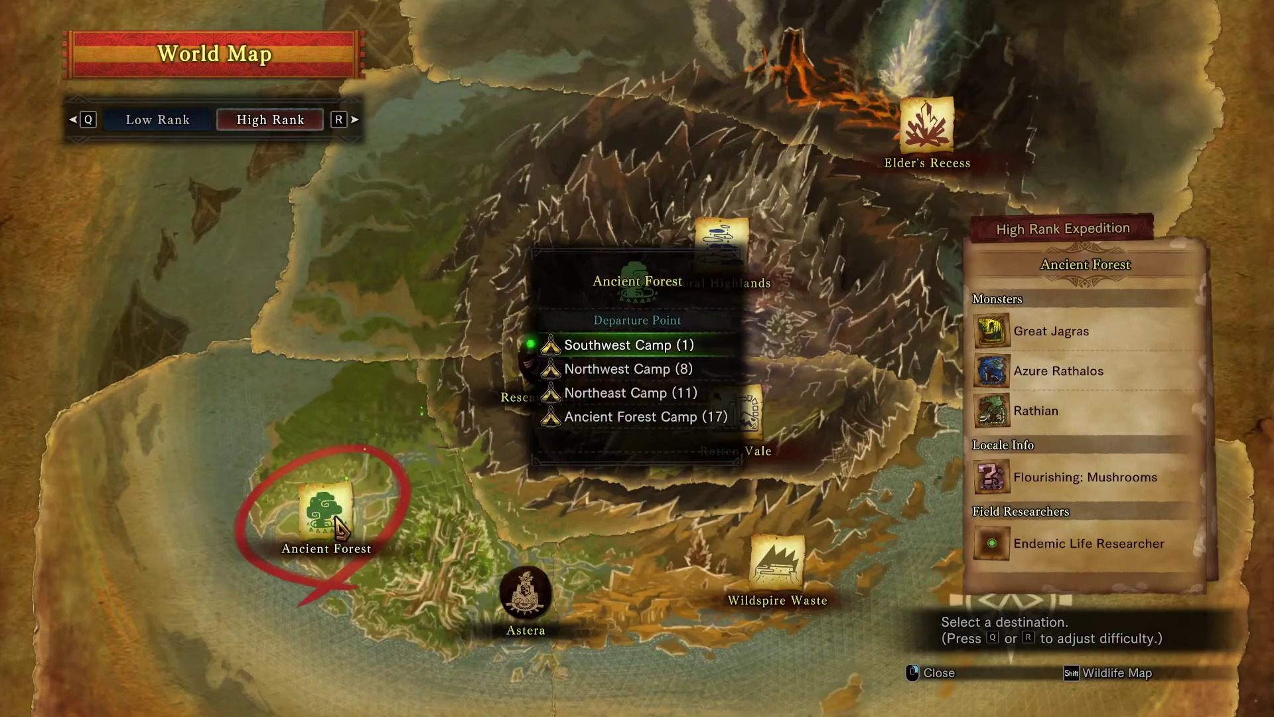
pyautogui.press('Return')
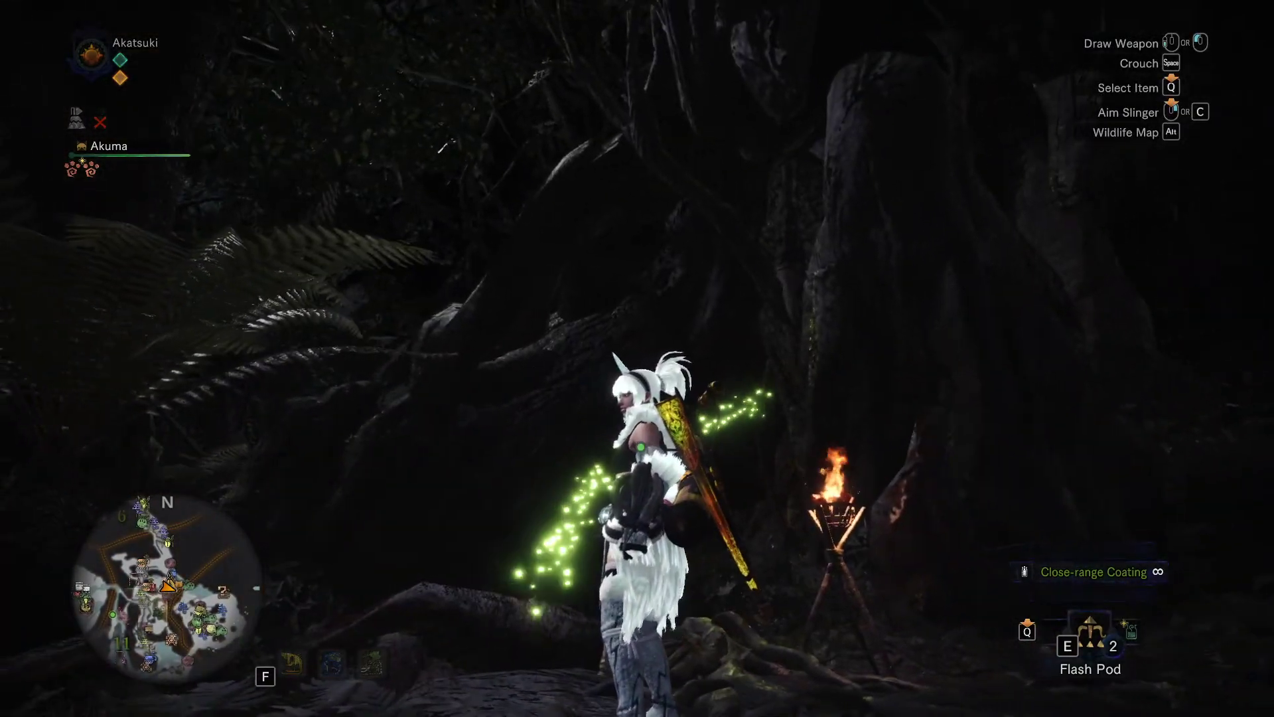
pyautogui.press('m')
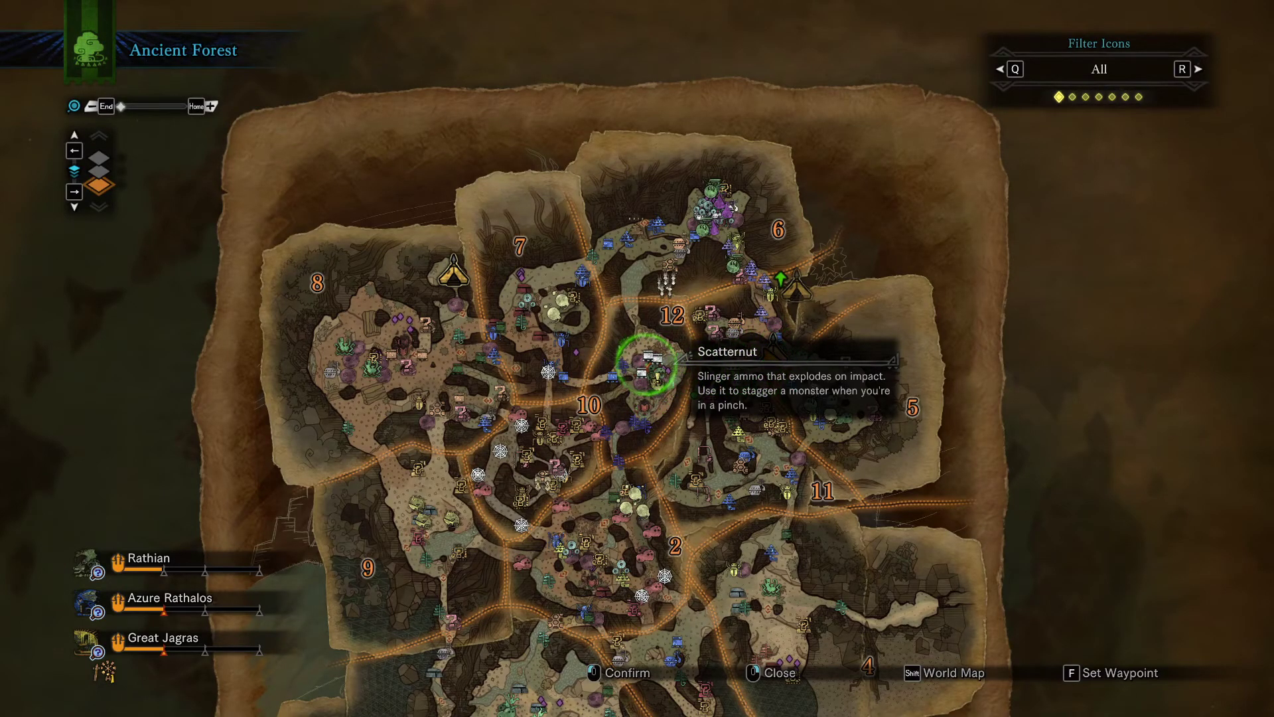
pyautogui.press('m')
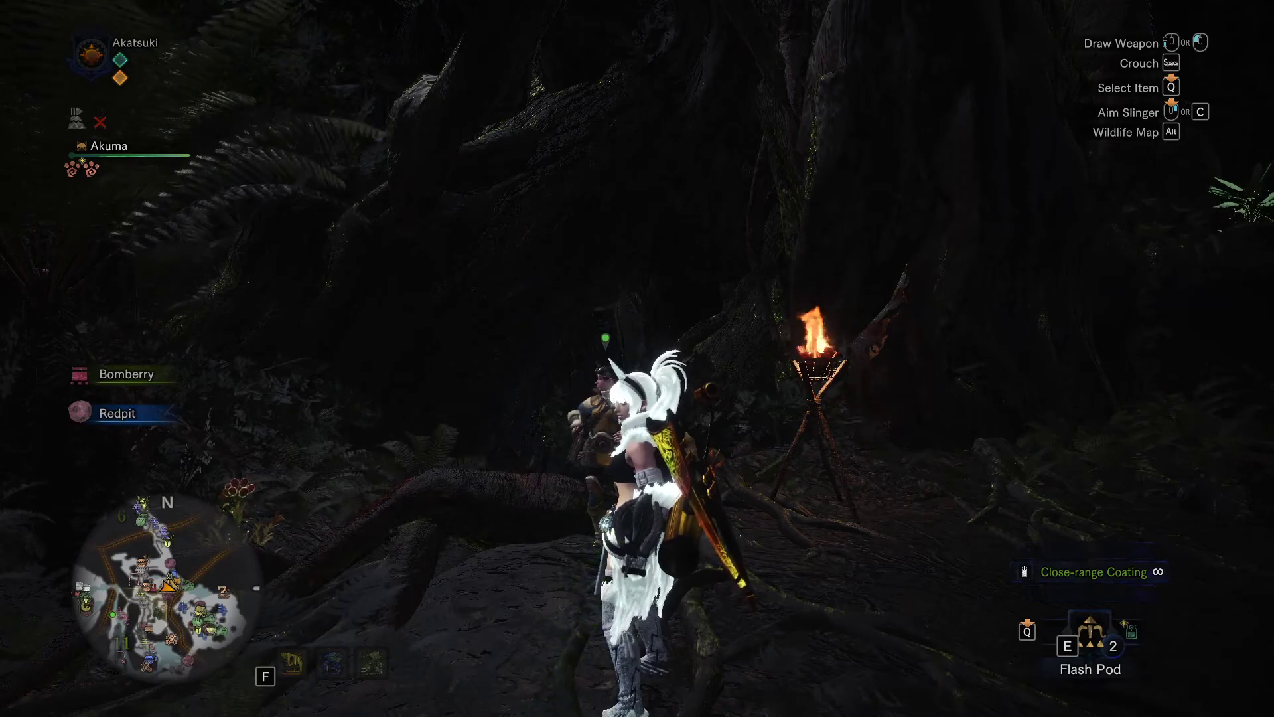
# - Run the hunter out of the Ancient Forest camp and through the dark woods to Area 5
pyautogui.press('w')
pyautogui.press('w')
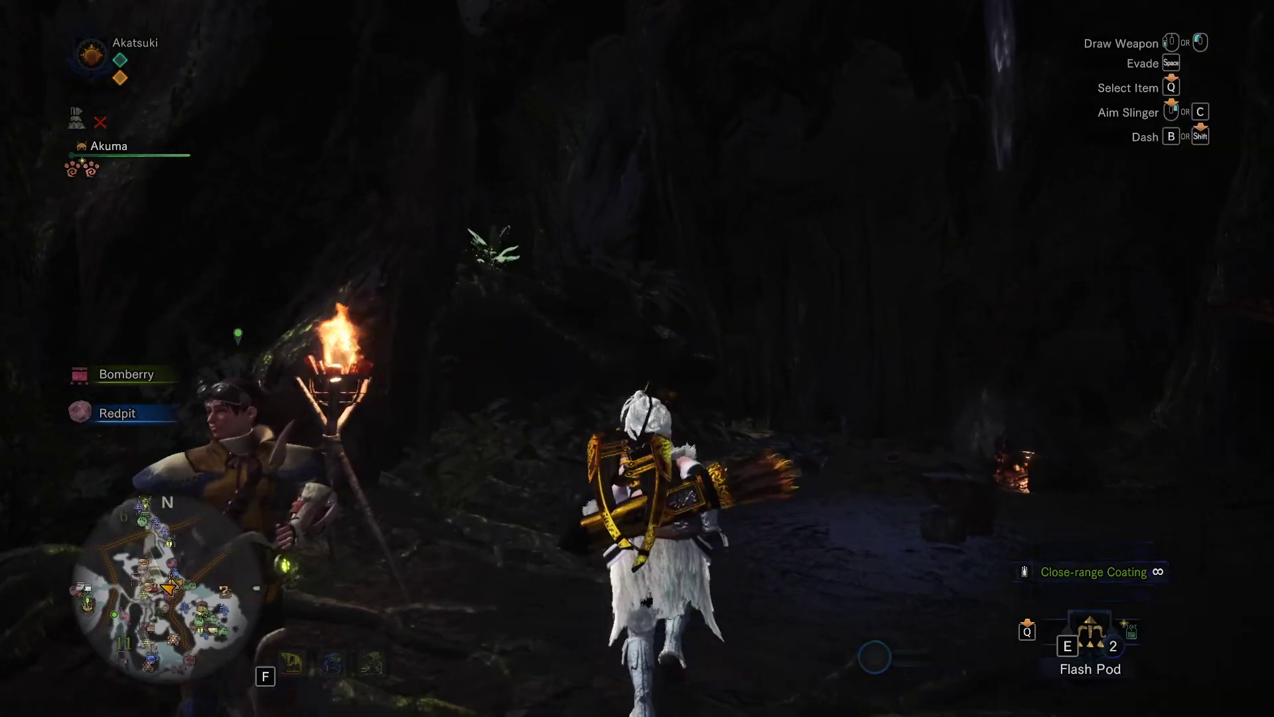
pyautogui.press('w')
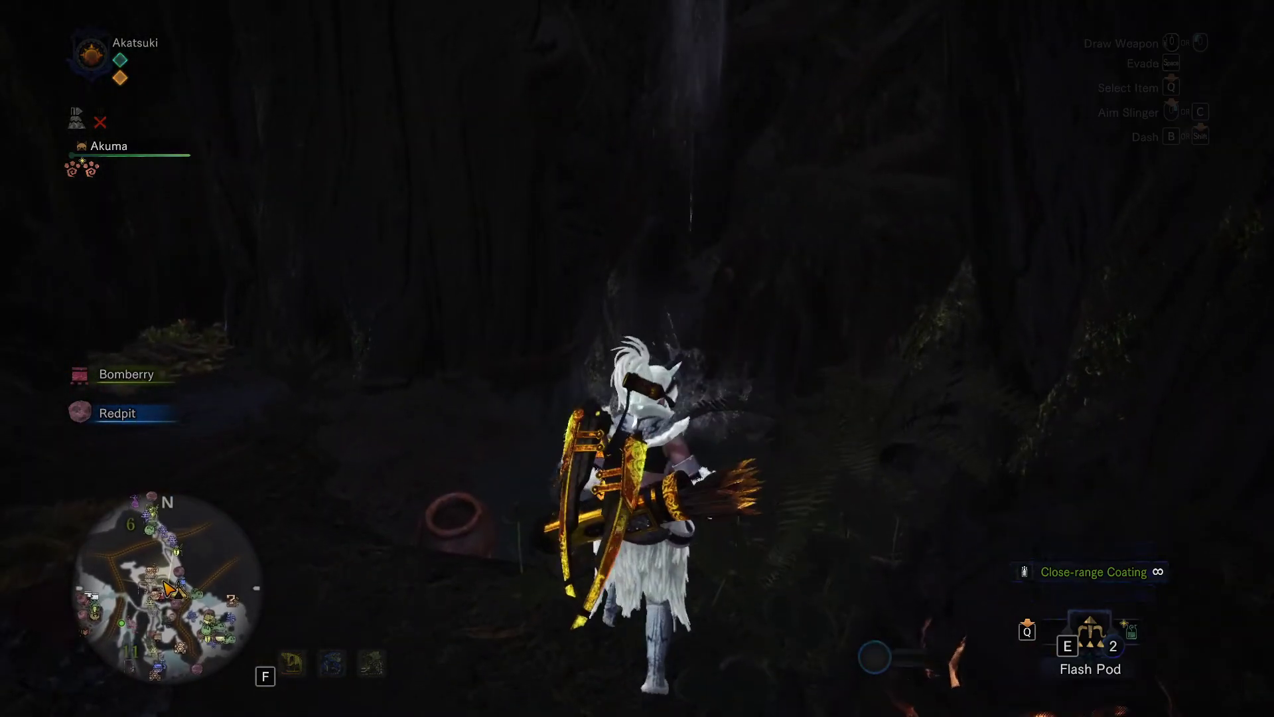
pyautogui.press('w')
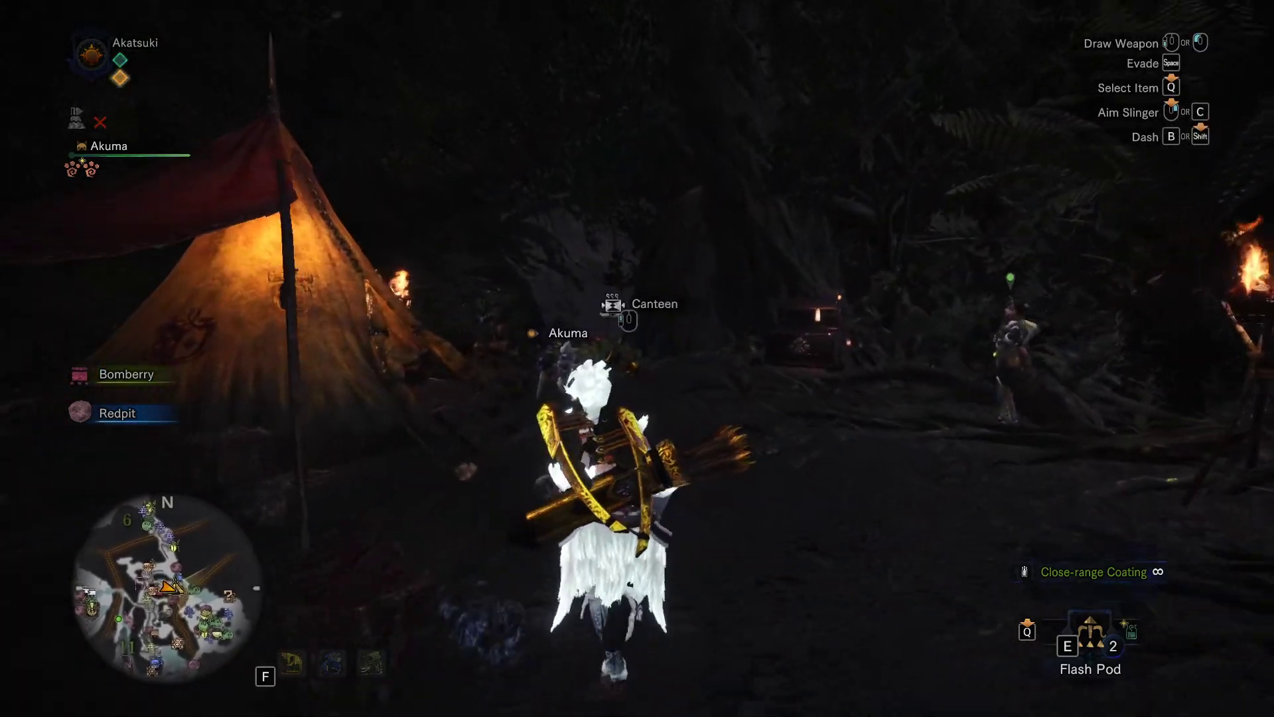
pyautogui.press('w')
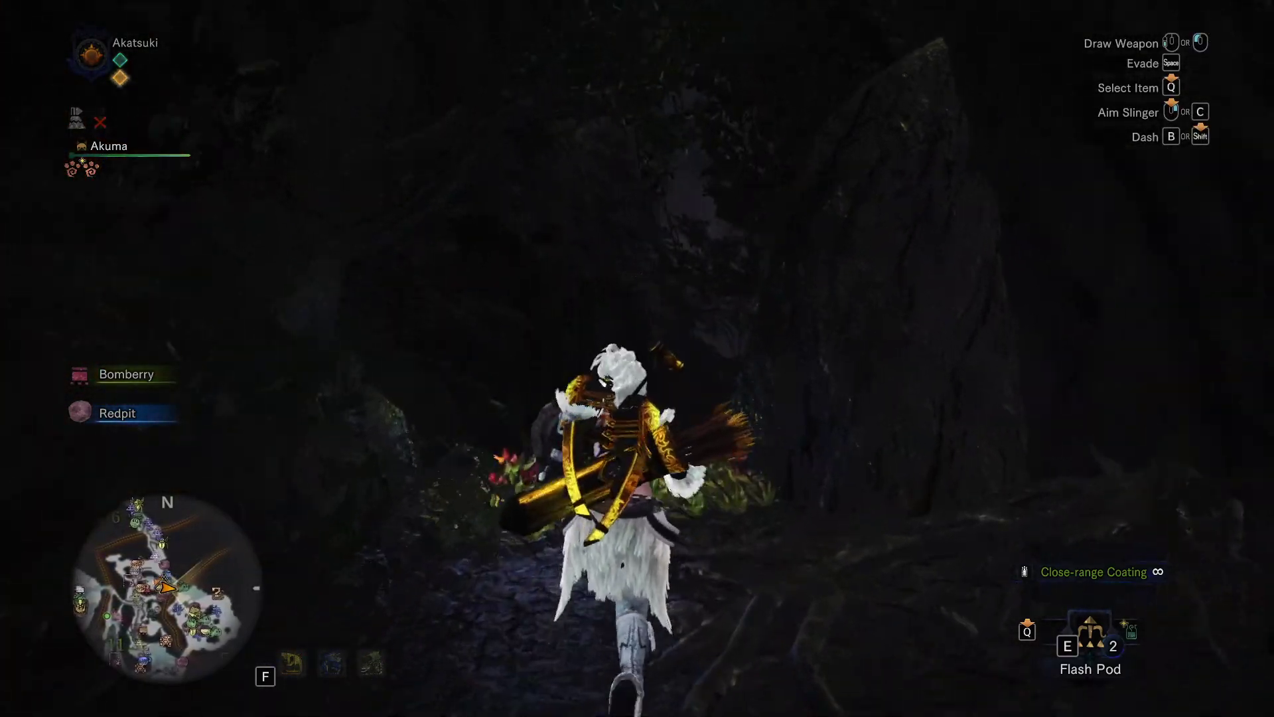
pyautogui.press('w')
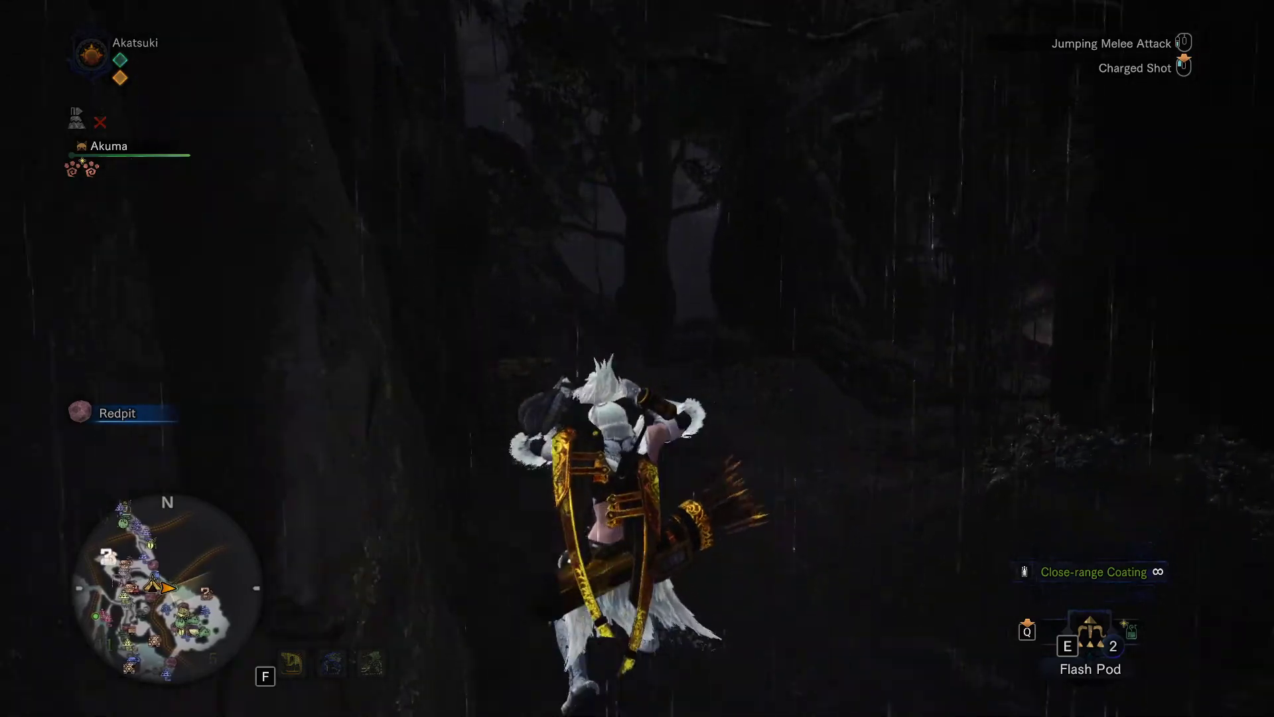
pyautogui.press('w')
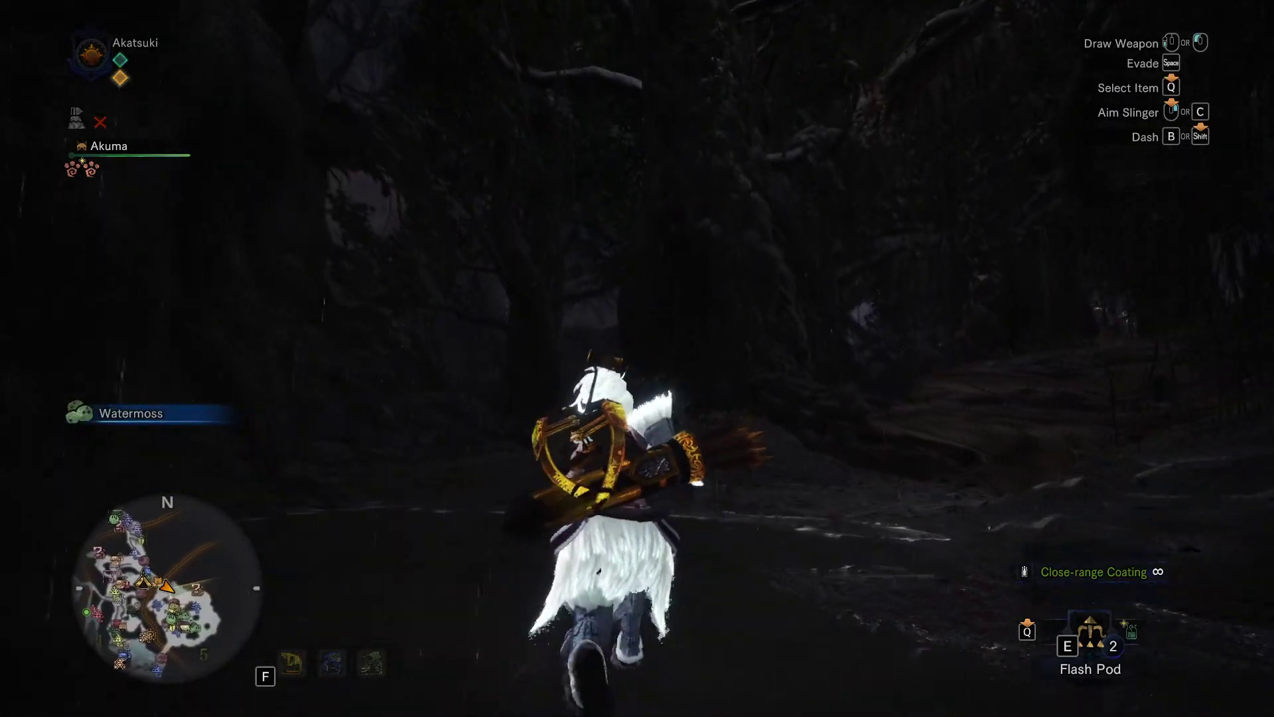
pyautogui.press('w')
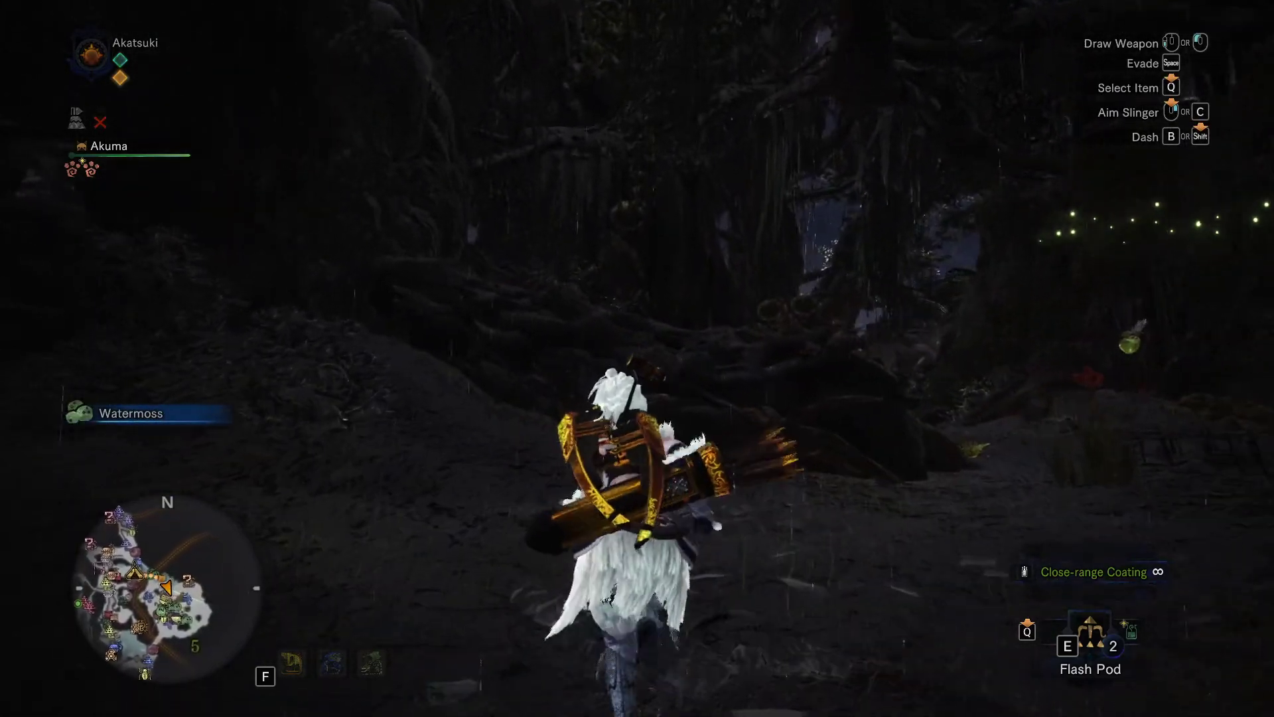
# - Run the hunter south through Area 5, past the fallen trunks, to the open coastal ground of Area 4
pyautogui.press('w')
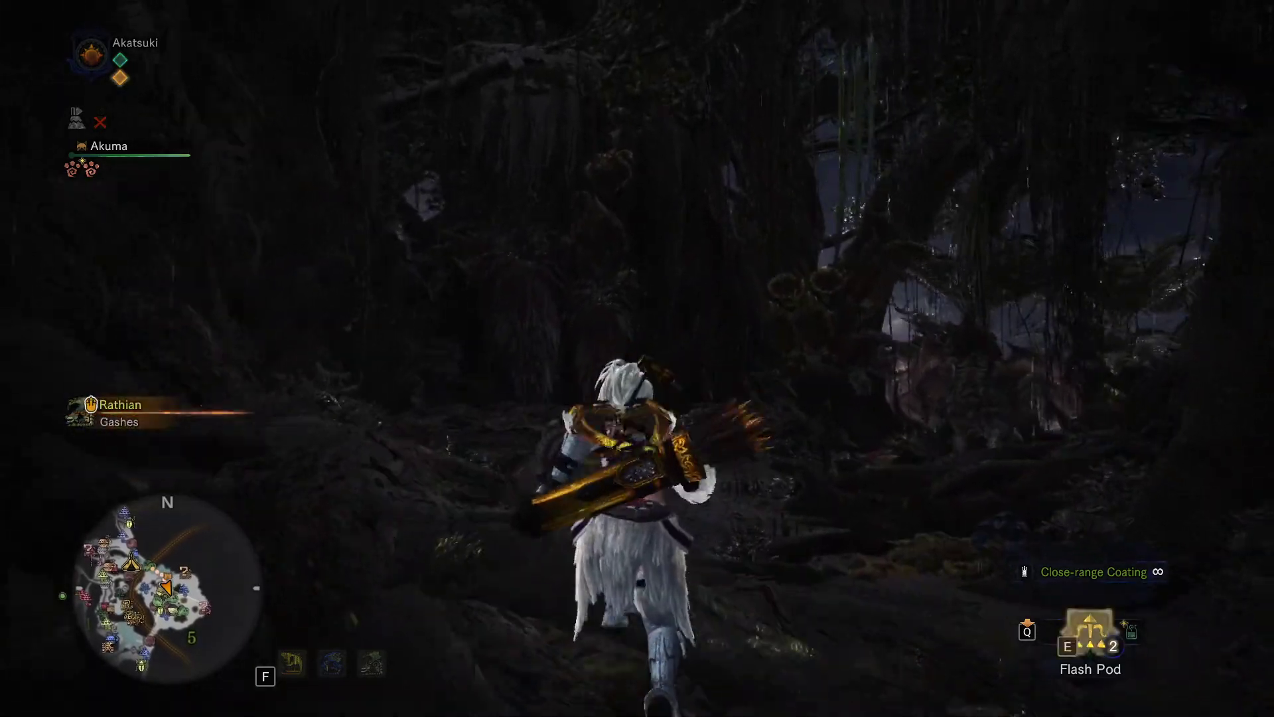
pyautogui.press('w')
pyautogui.press('shift')
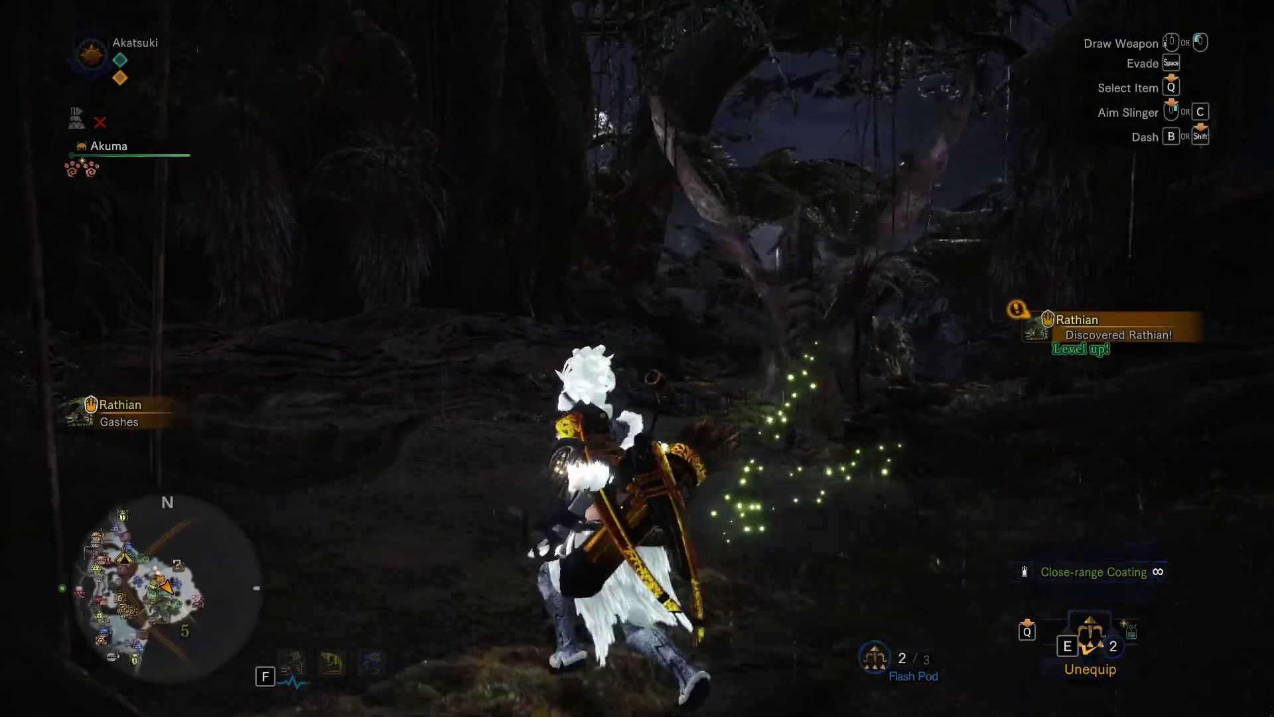
pyautogui.press('w')
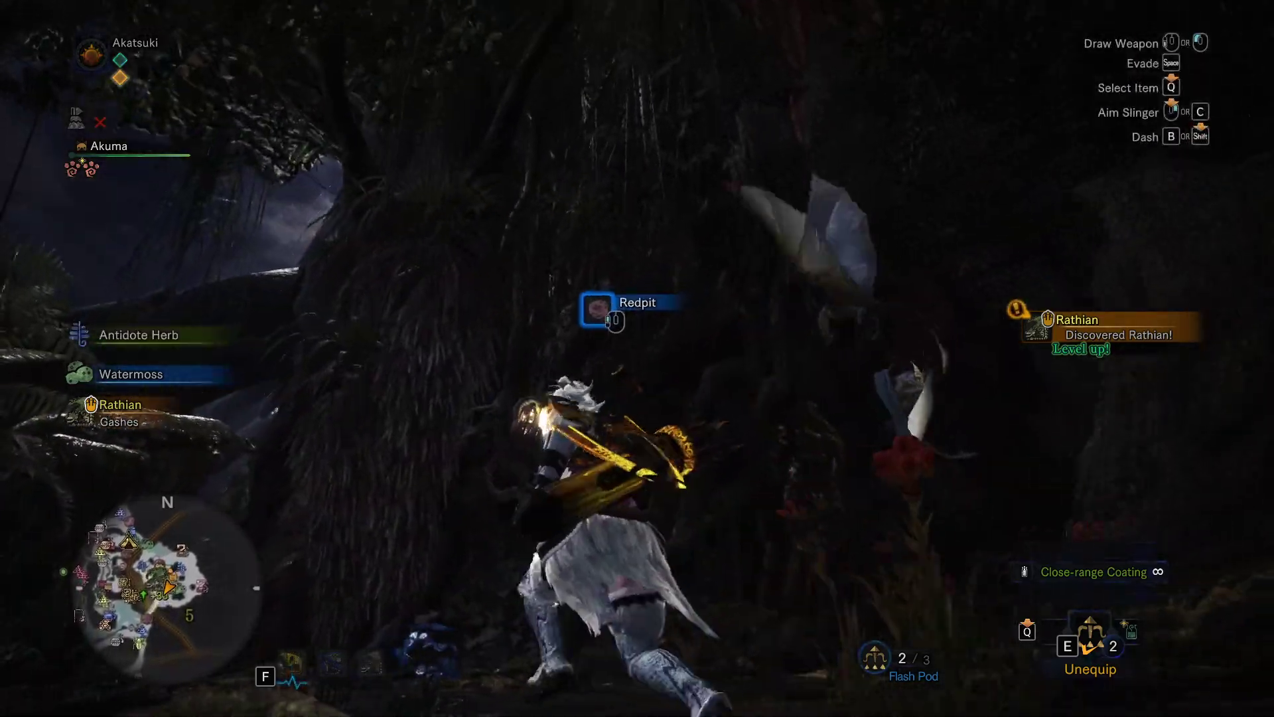
pyautogui.press('w')
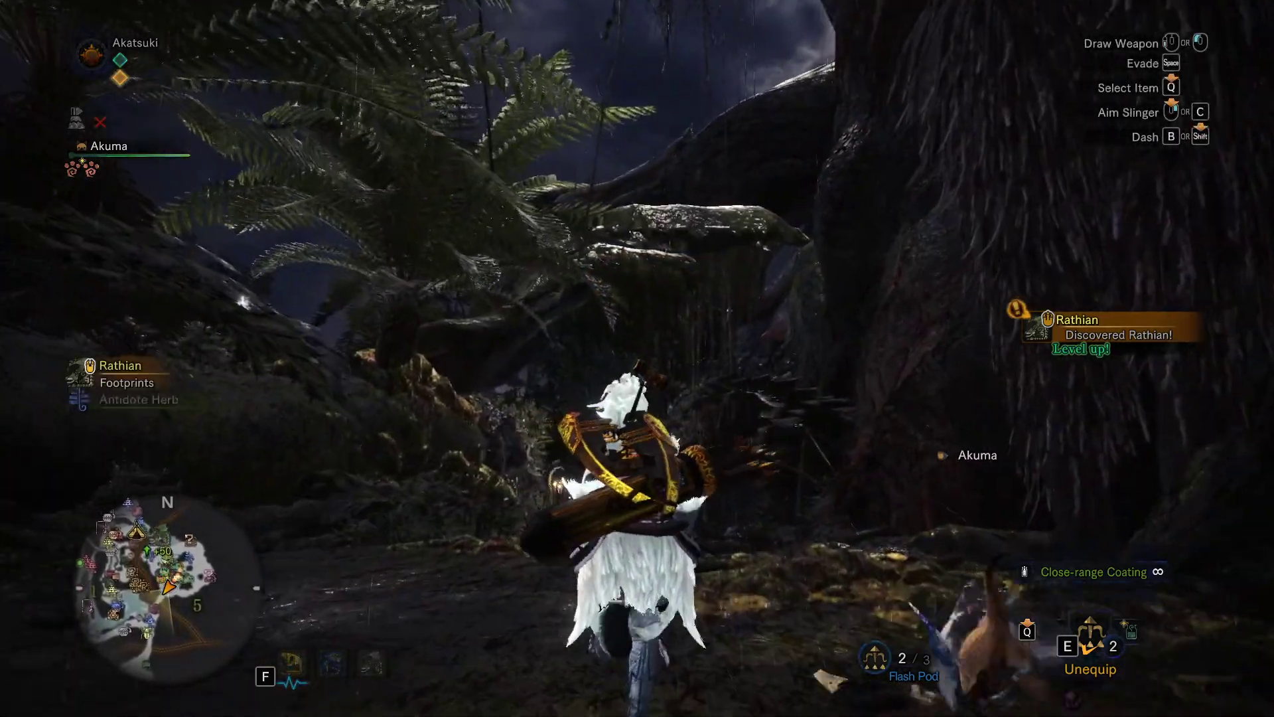
pyautogui.press('w')
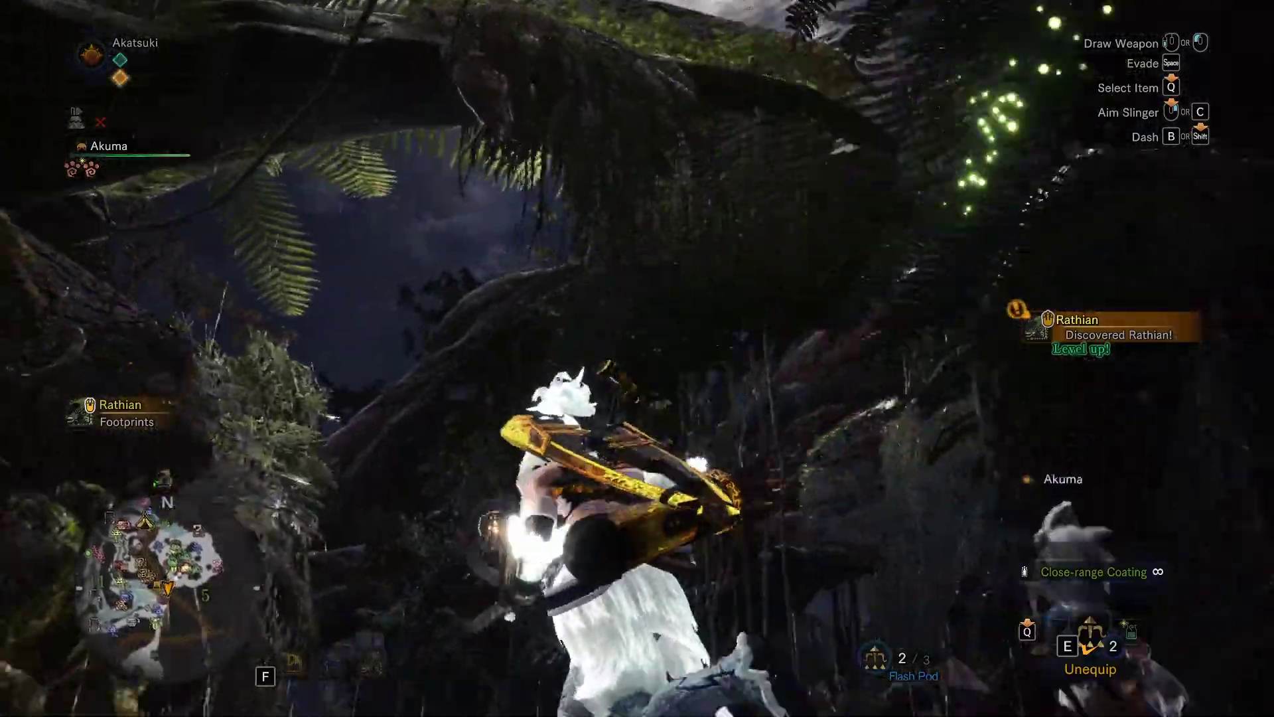
pyautogui.press('w')
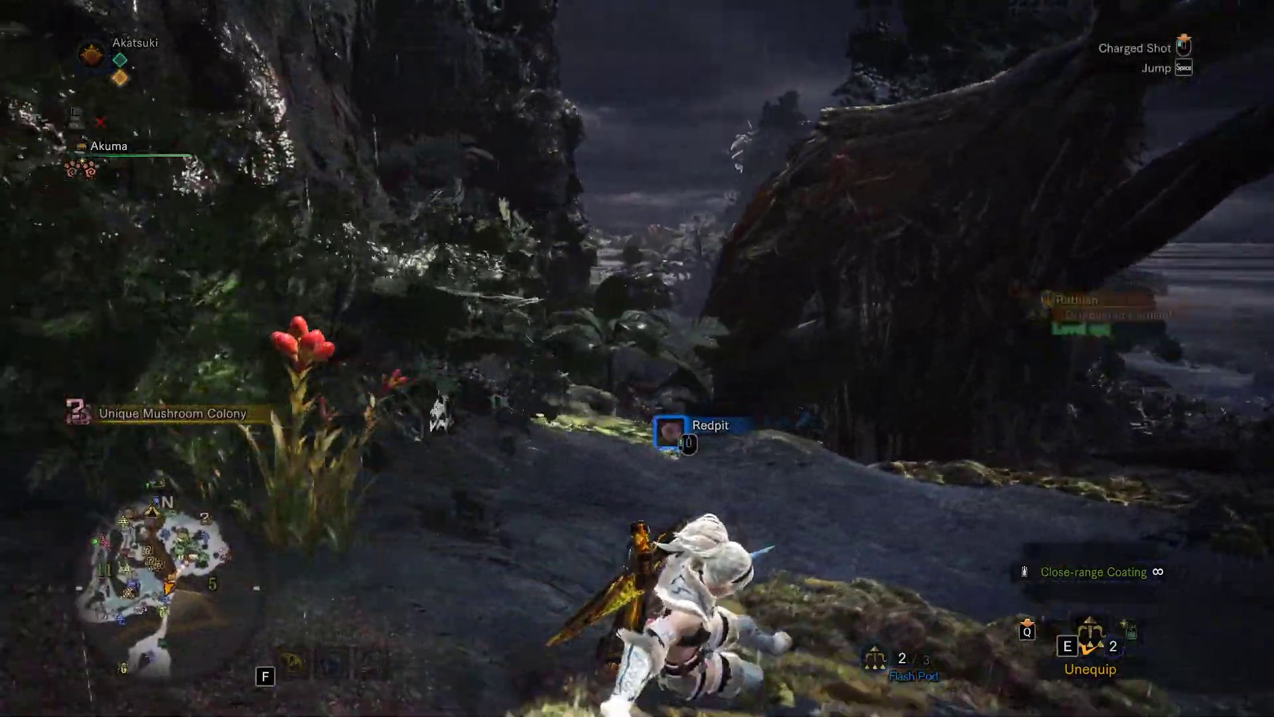
pyautogui.press('w')
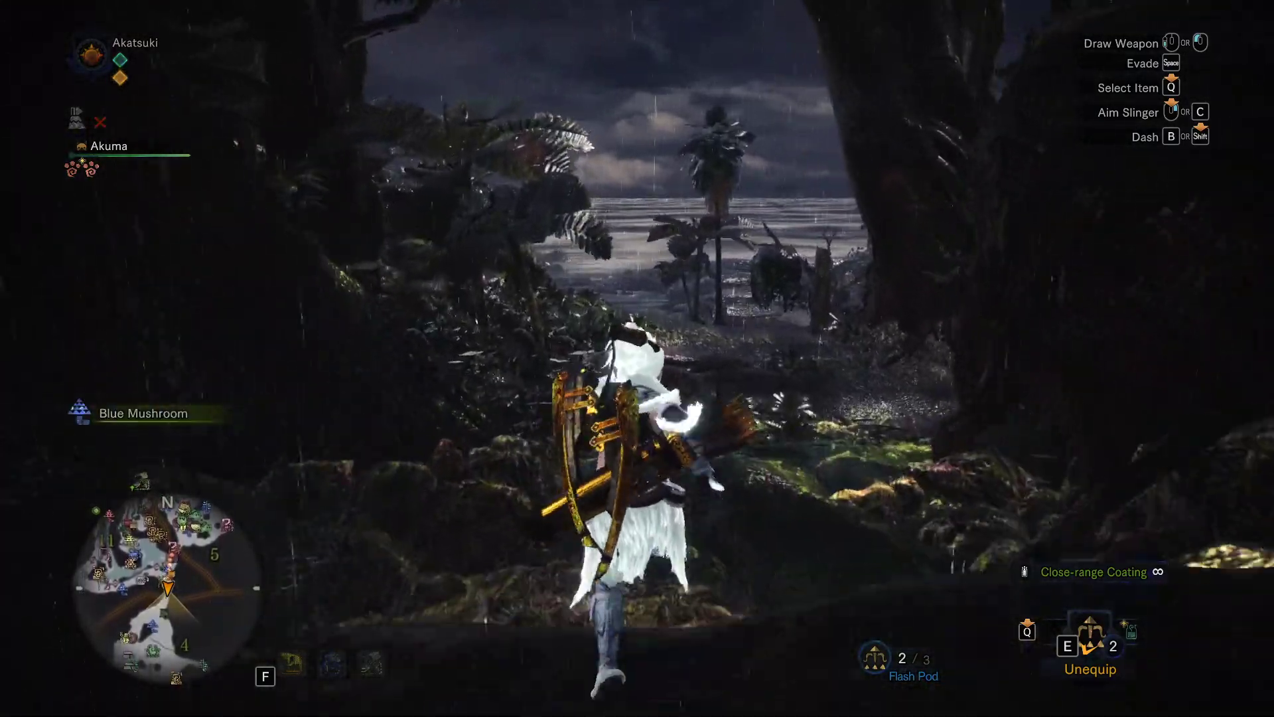
pyautogui.press('w')
pyautogui.press('w')
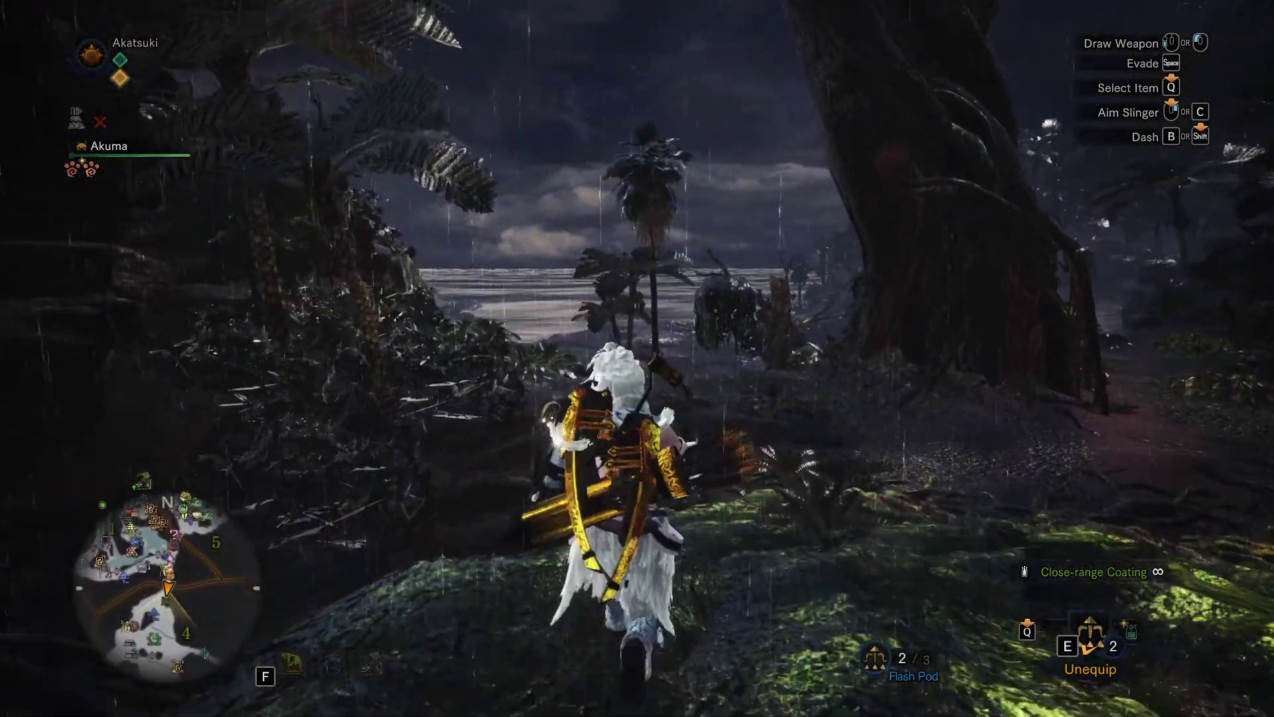
pyautogui.press('w')
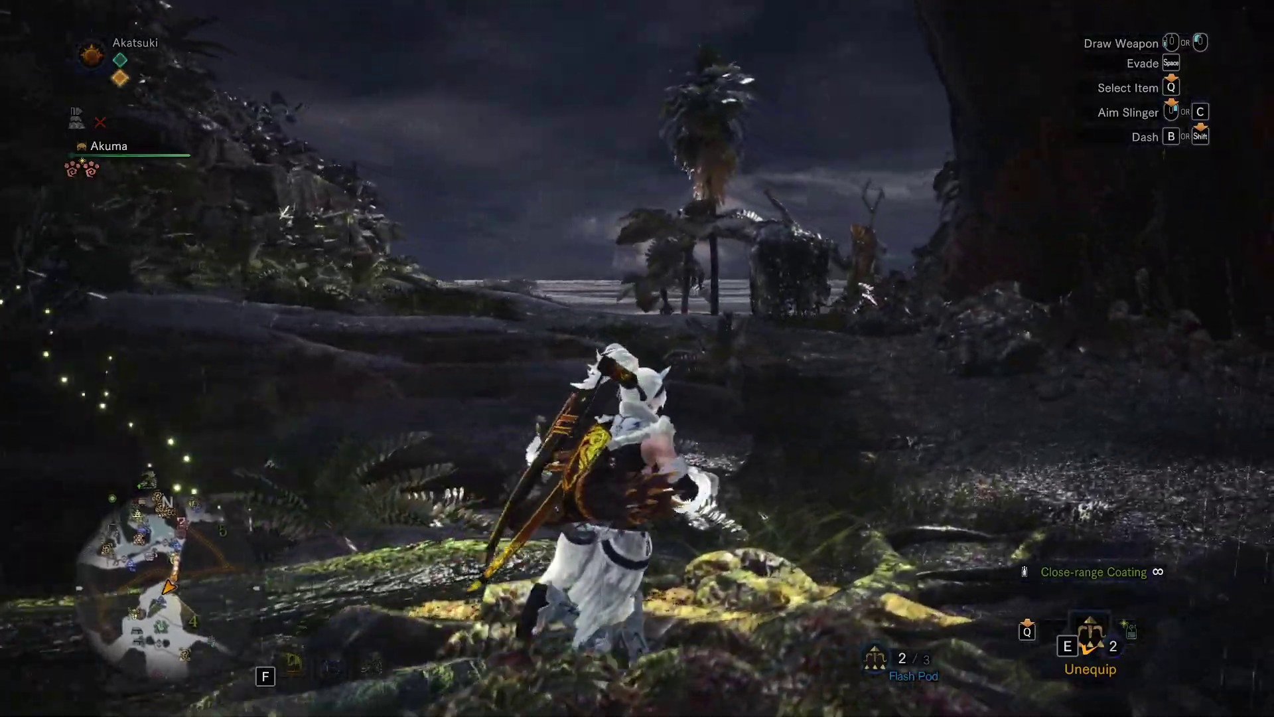
# - Follow the eastern path out of Area 4 to the newly placed ropelift station near the wooden gate
pyautogui.press('w')
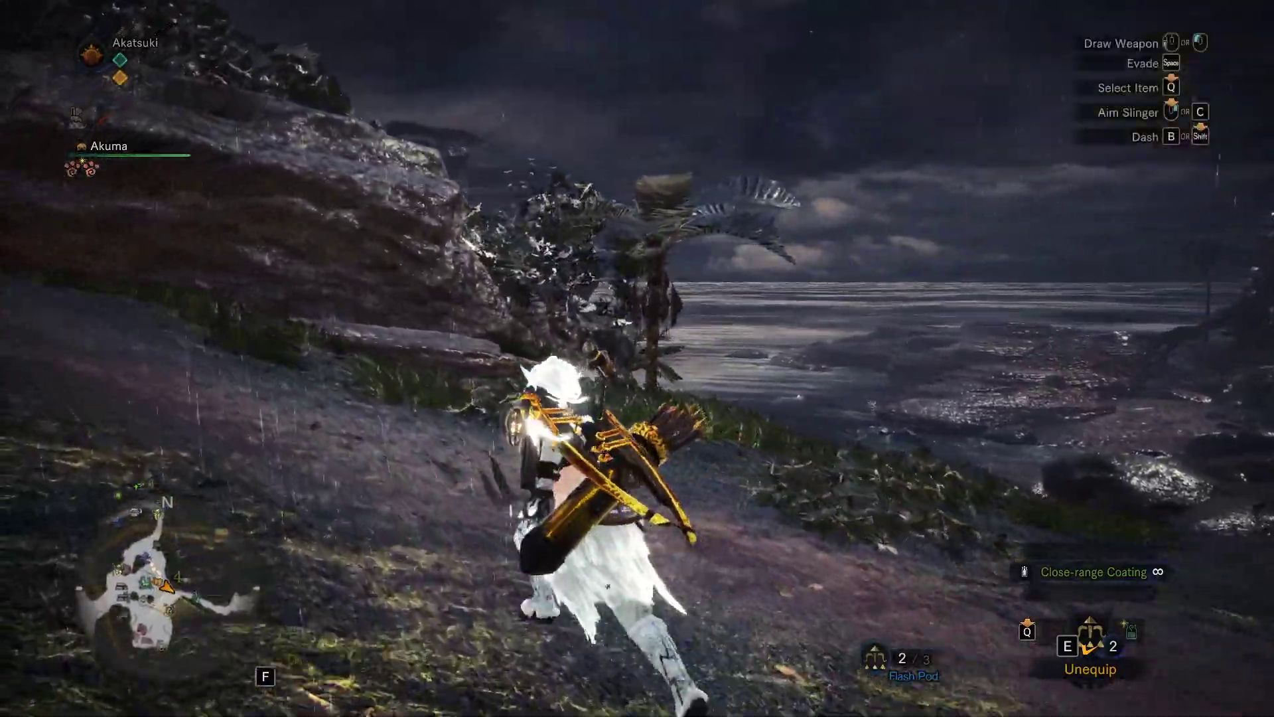
pyautogui.press('w')
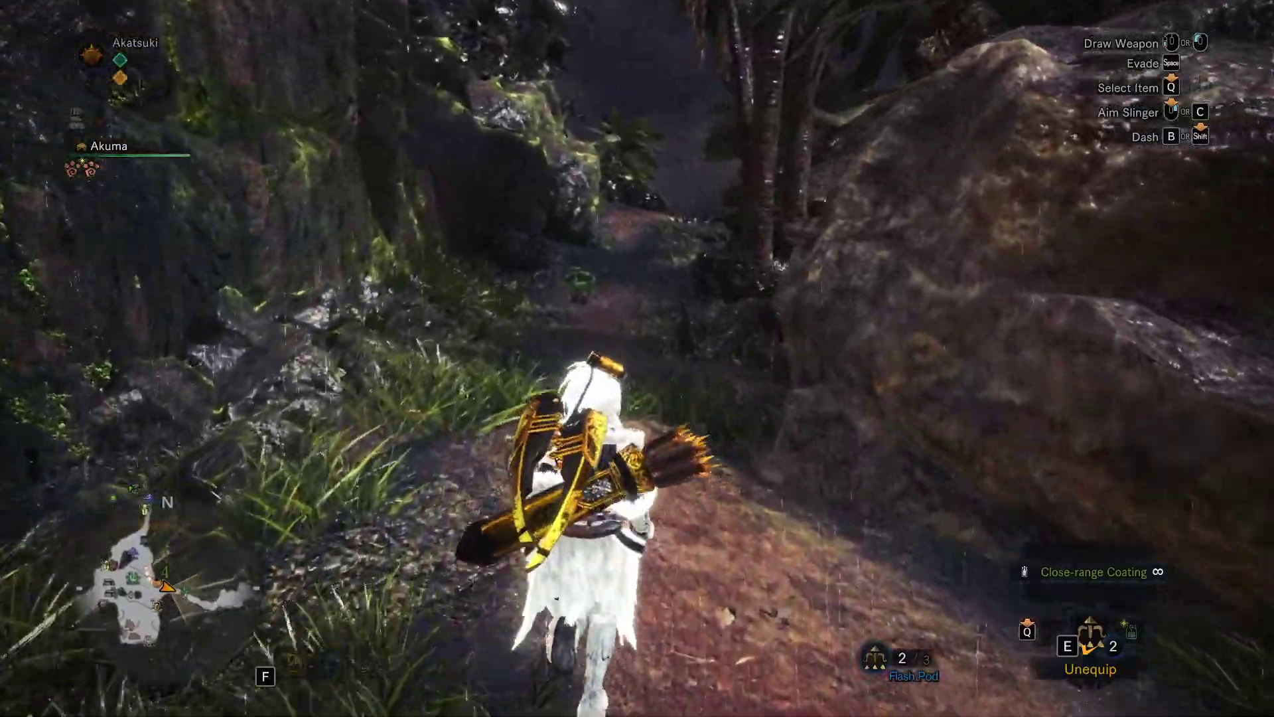
pyautogui.press('w')
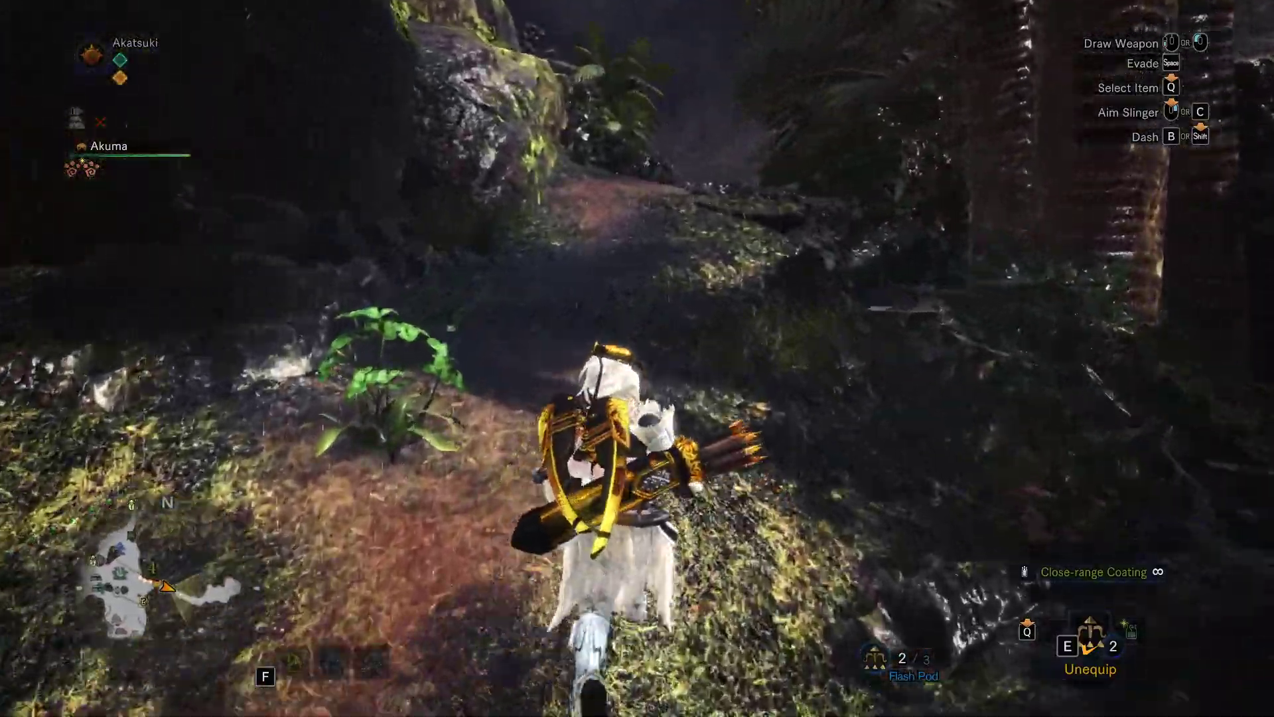
pyautogui.press('w')
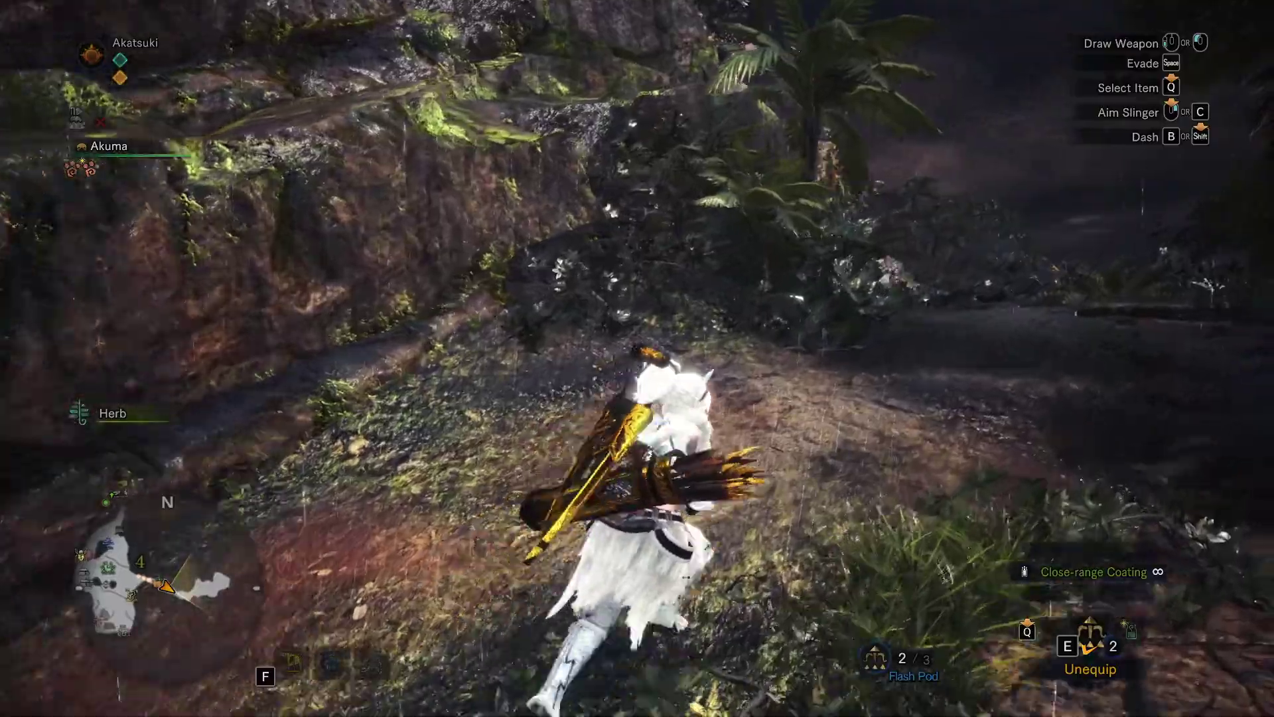
pyautogui.press('w')
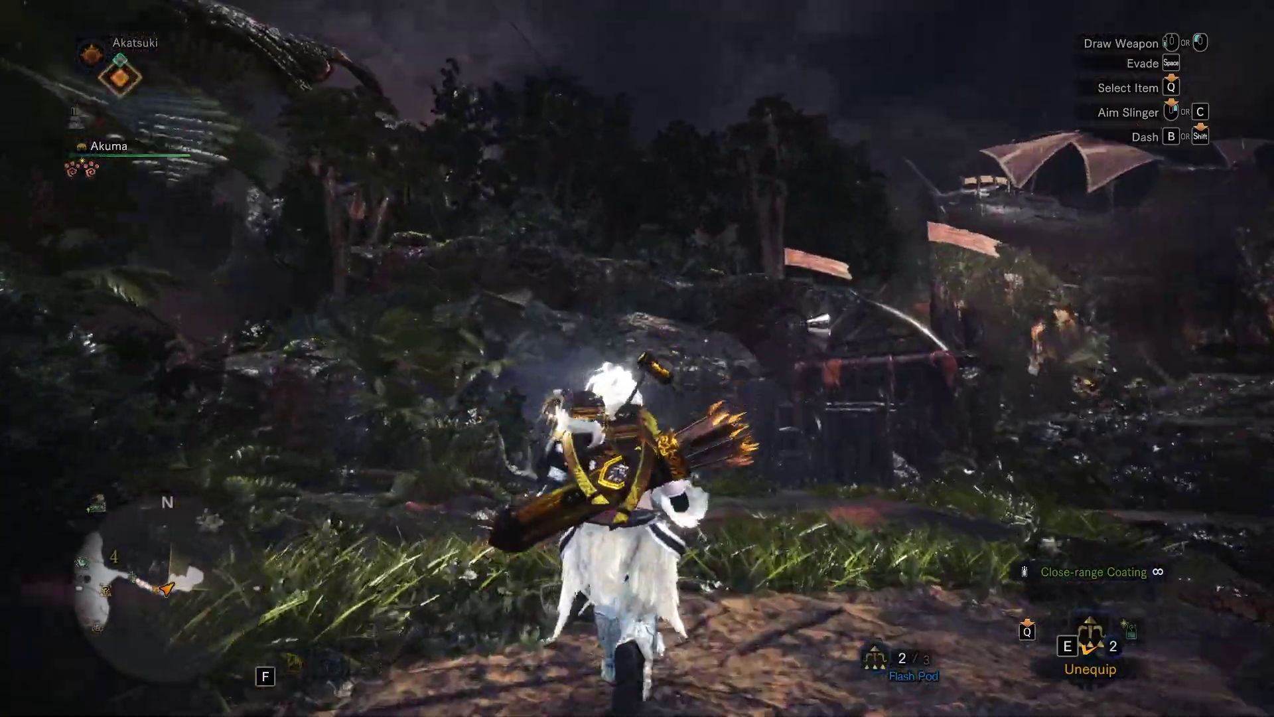
pyautogui.press('w')
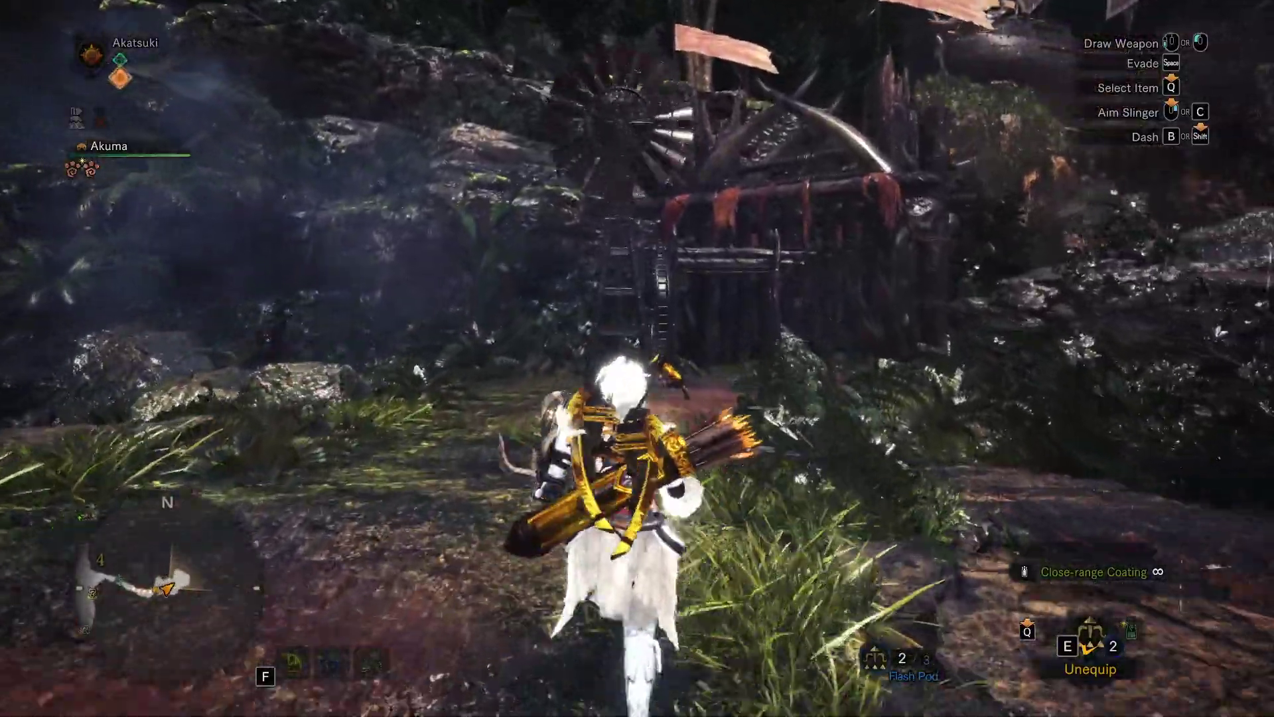
pyautogui.press('w')
pyautogui.press('w')
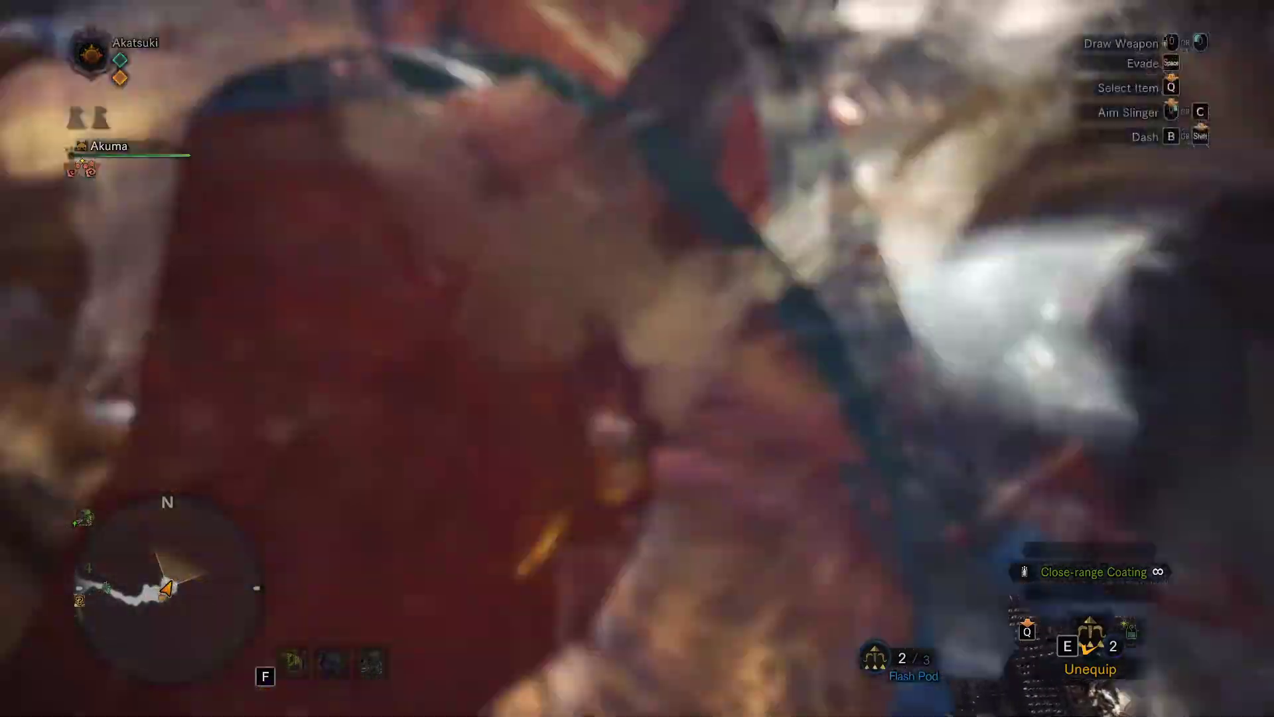
# - Examine the first station's wheels and overhead cables and ride the ropelift to the far platform
pyautogui.press('s')
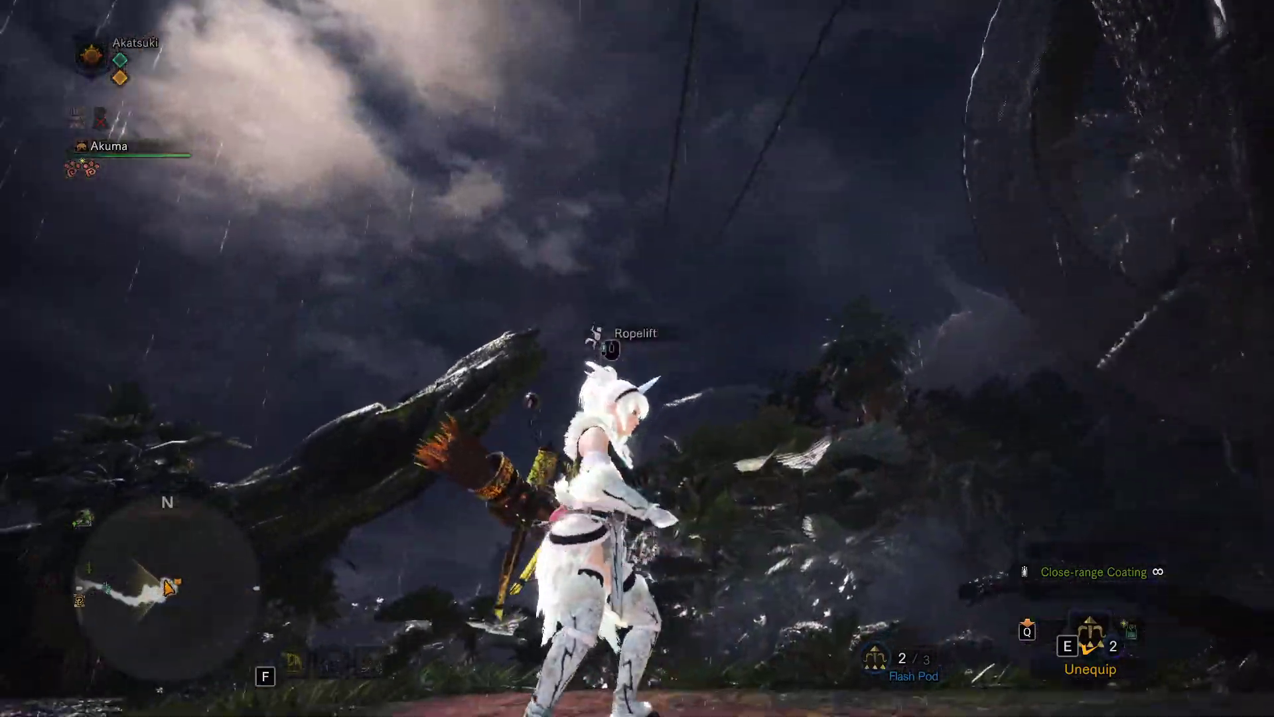
pyautogui.press('s')
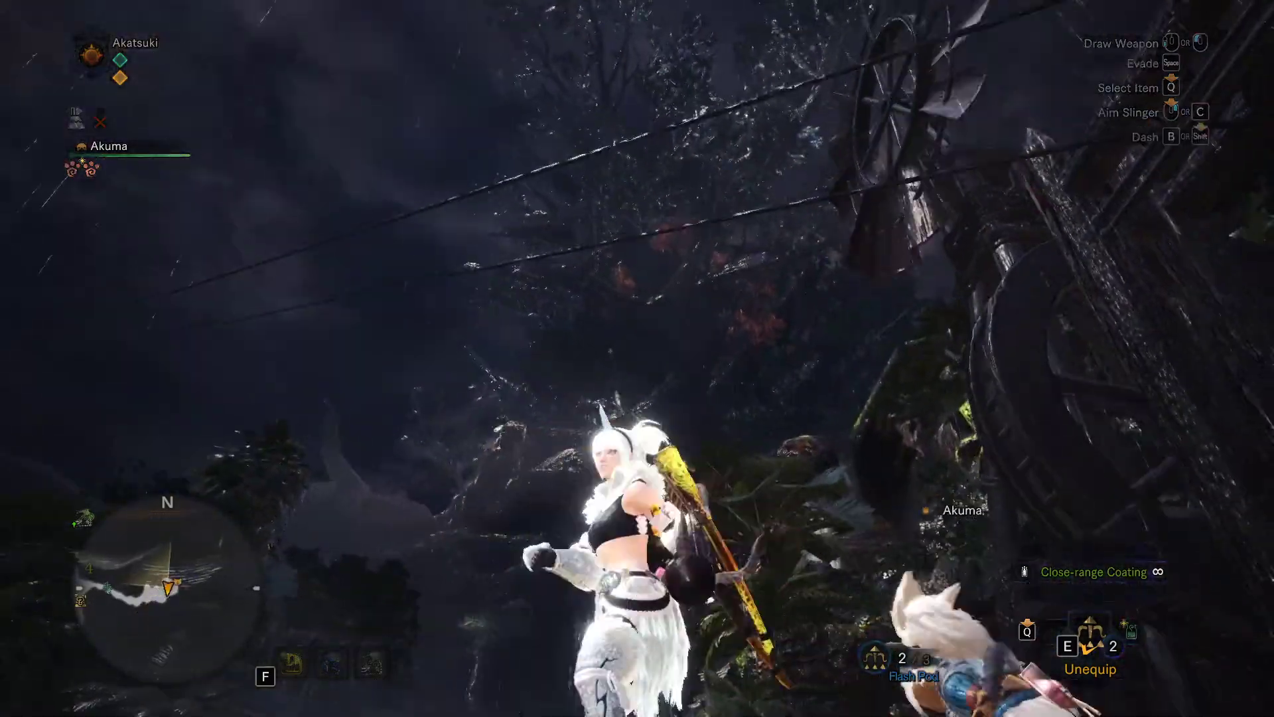
pyautogui.press('w')
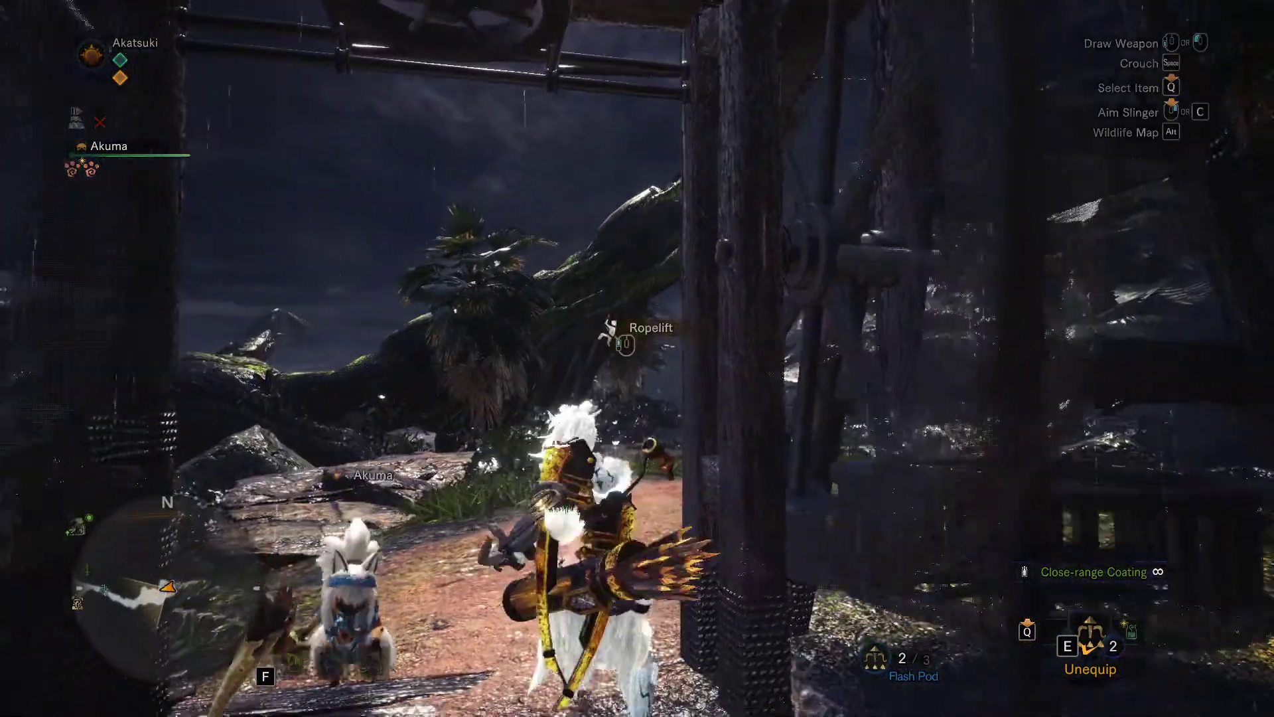
pyautogui.press('f')
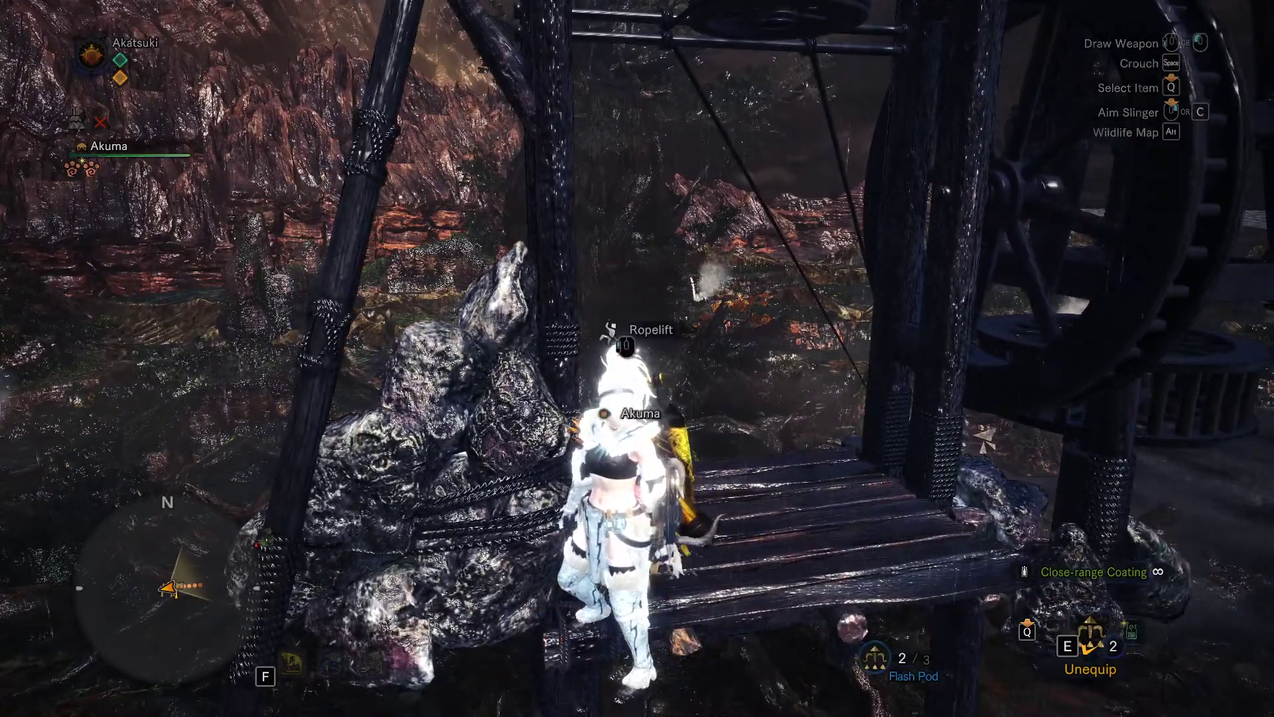
# - Look around the far platform's surroundings and ride the ropelift back to the first station
pyautogui.press('w')
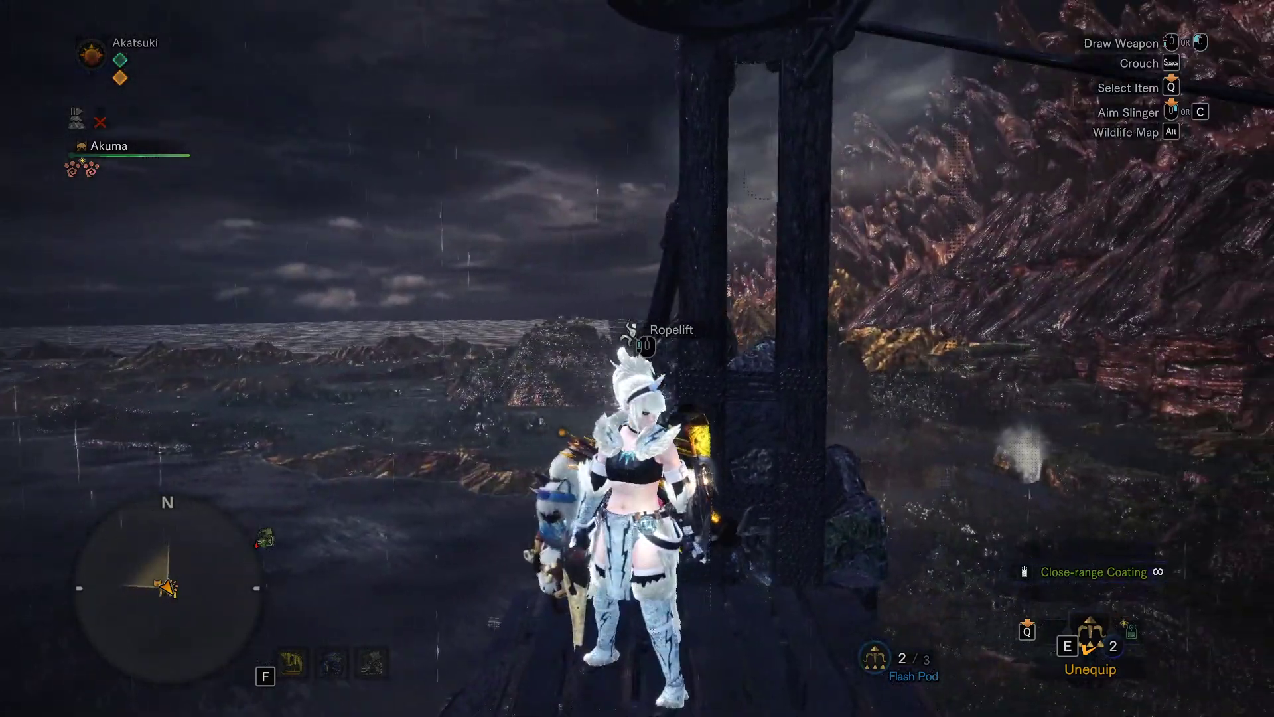
pyautogui.press('w')
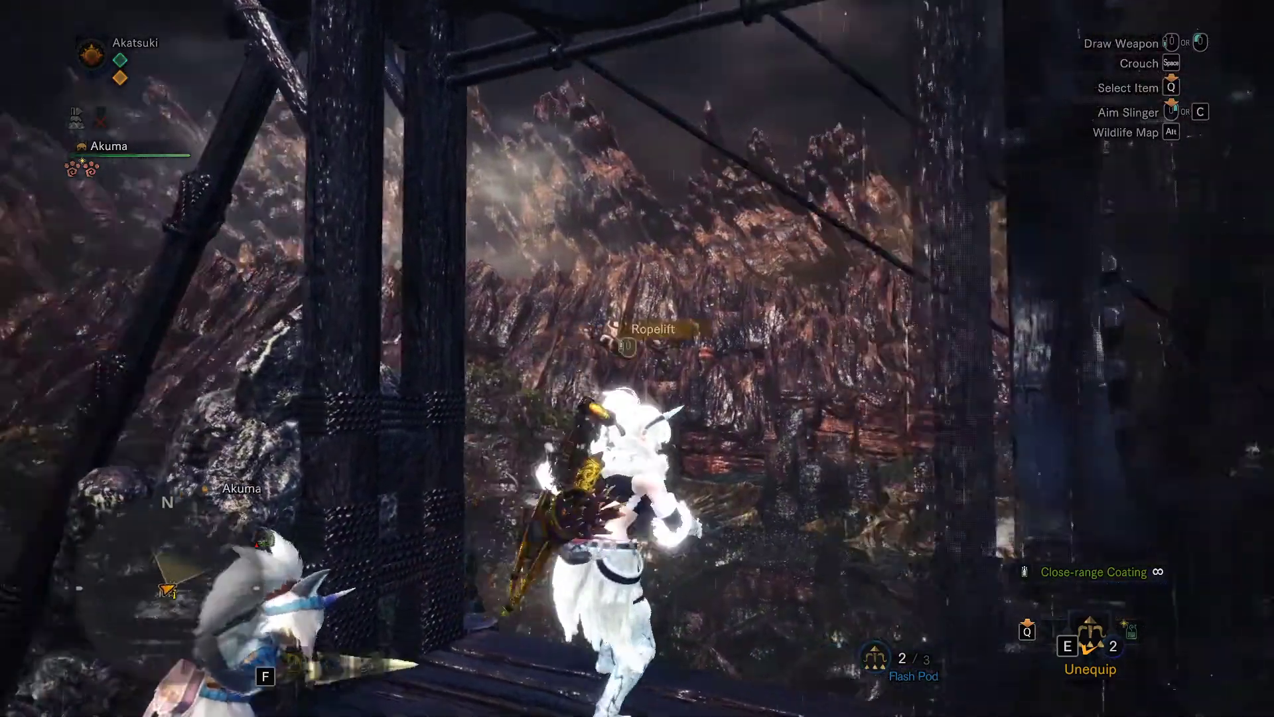
pyautogui.click(637, 359)
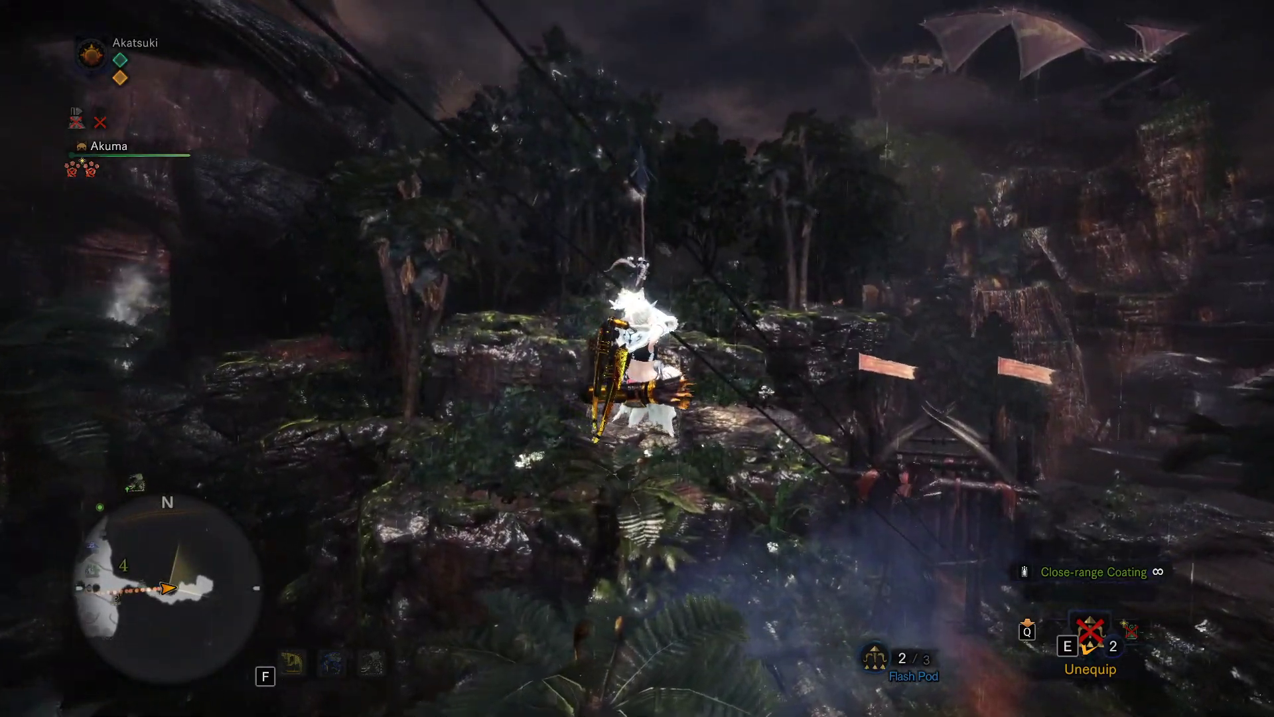
# - Walk the hunter around the first station and against its post and rock weights to check the model's collision
pyautogui.press('w')
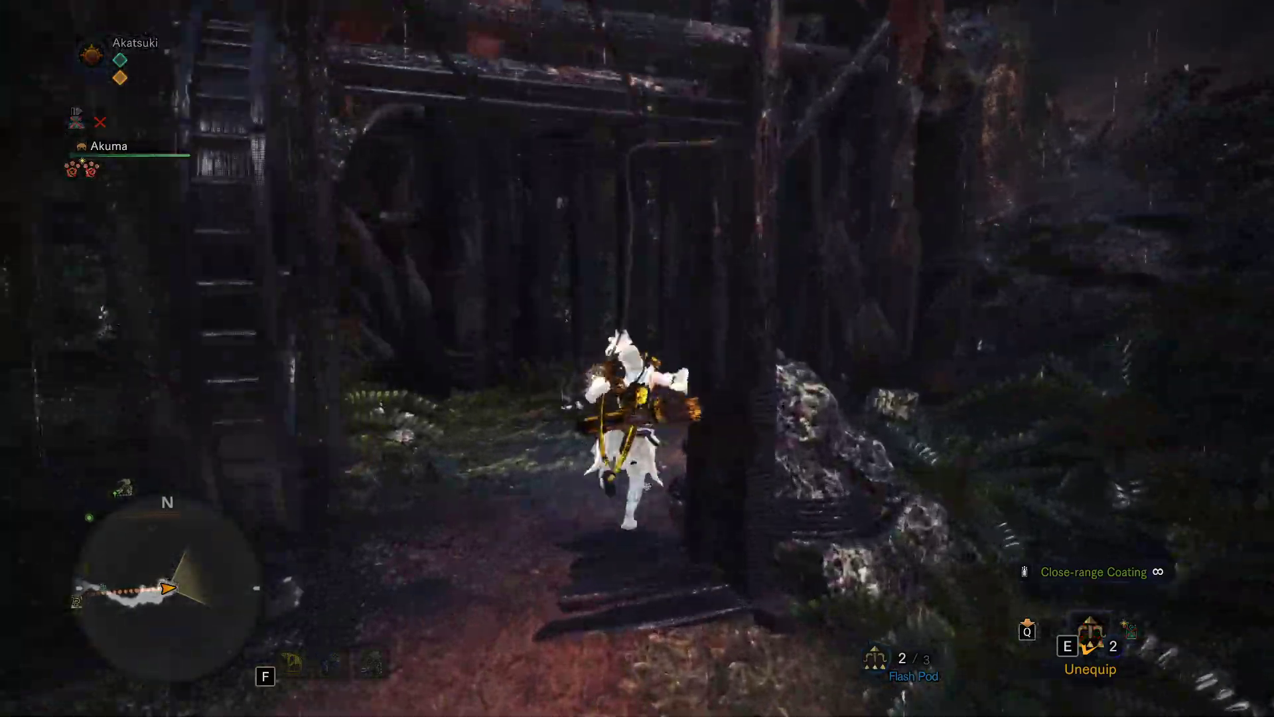
pyautogui.press('w')
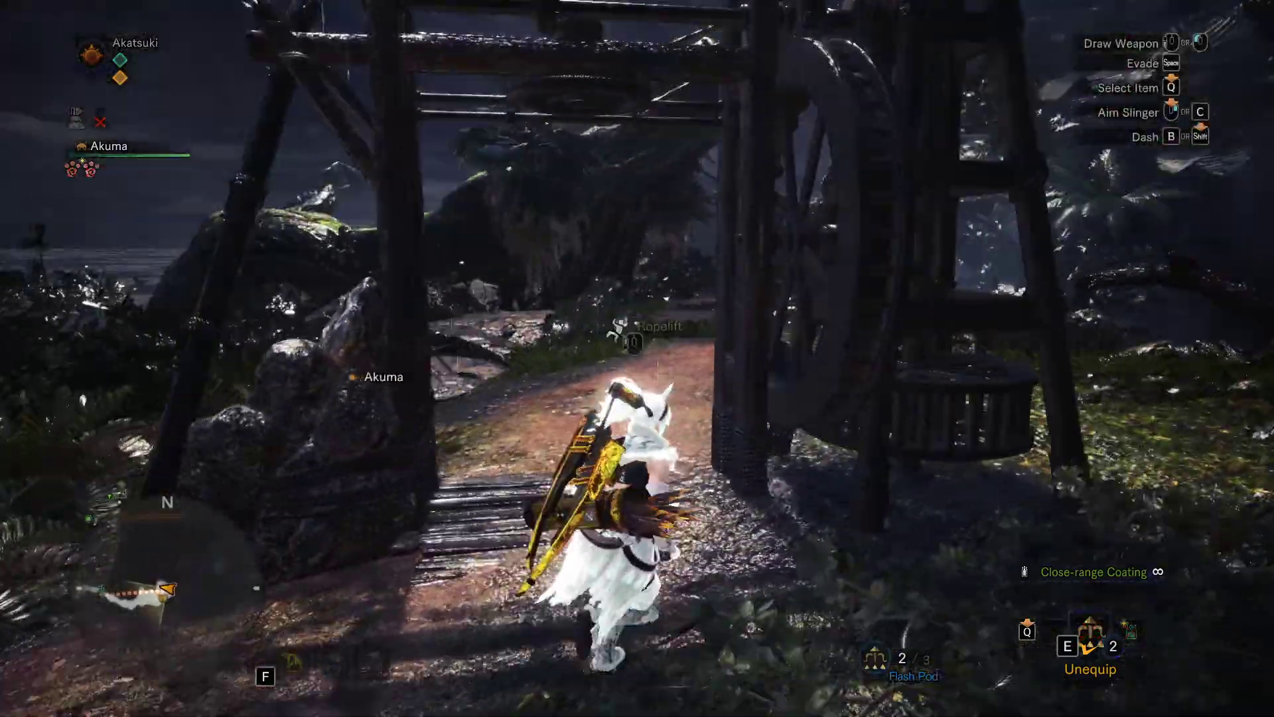
pyautogui.press('w')
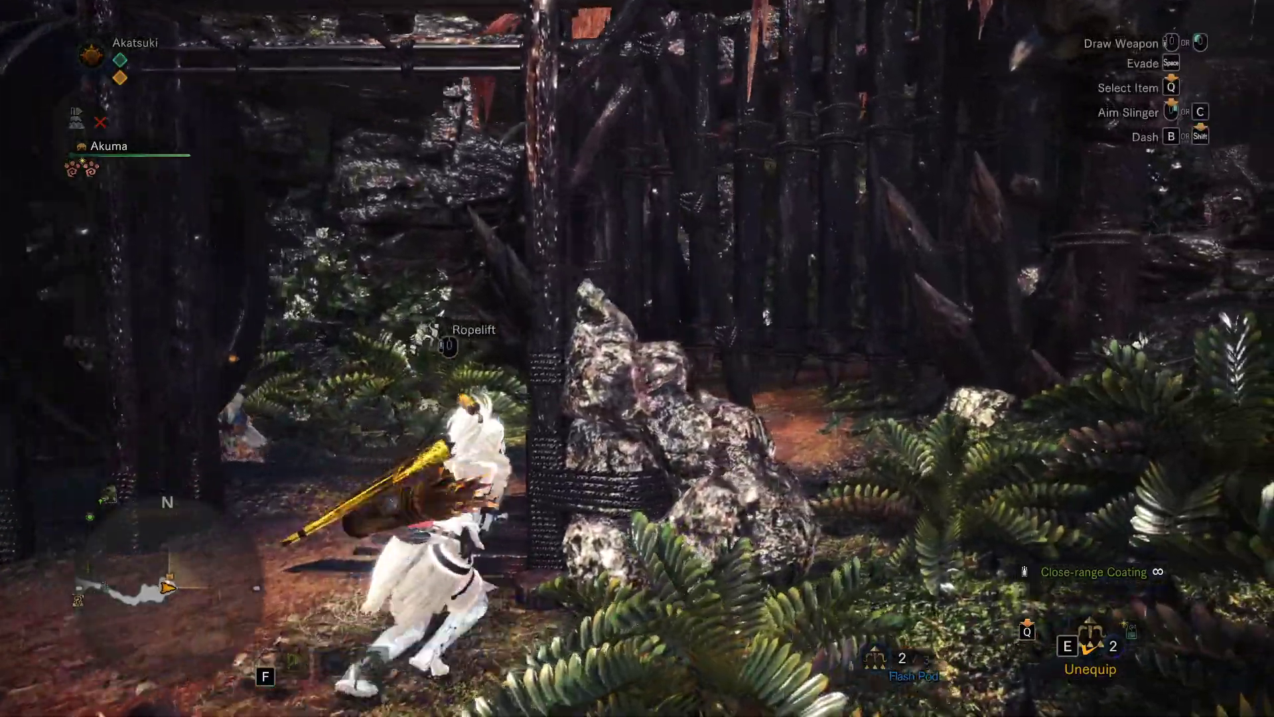
pyautogui.press('w')
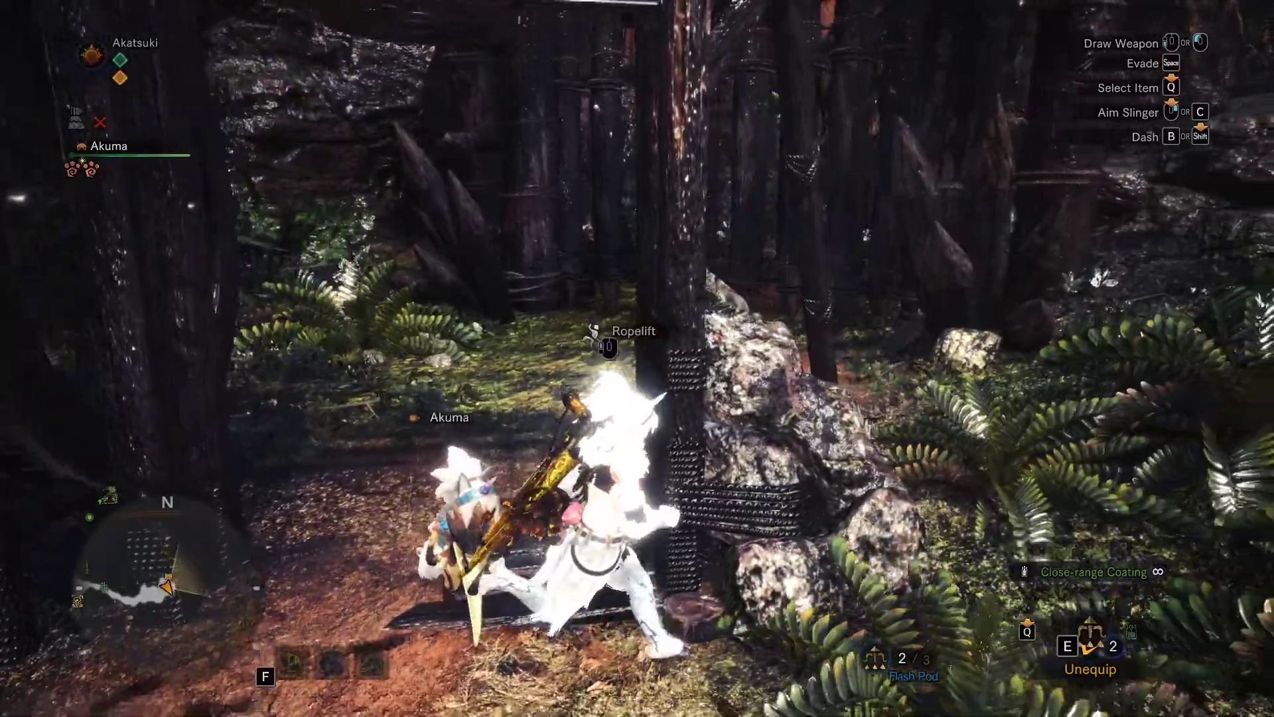
pyautogui.press('d')
pyautogui.press('w')
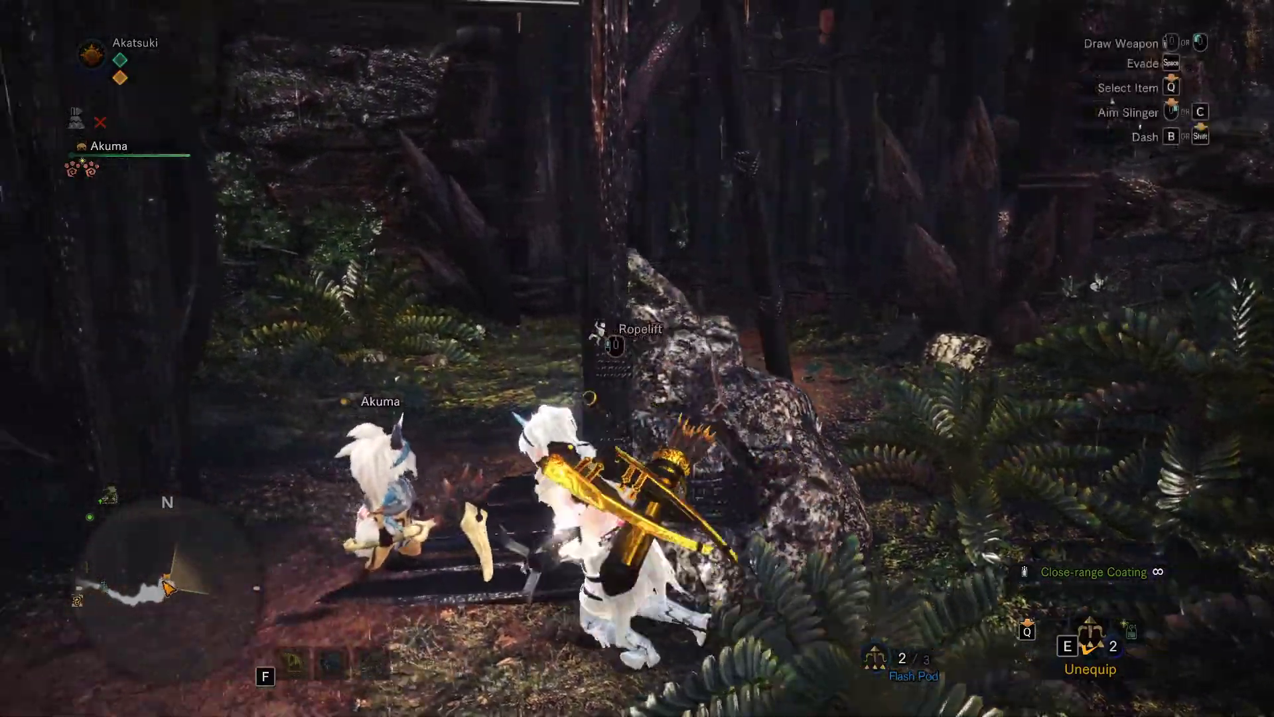
# - Walk the hunter around the first ropelift station and turn the hunter to face the camera on its wooden platform
pyautogui.press('w')
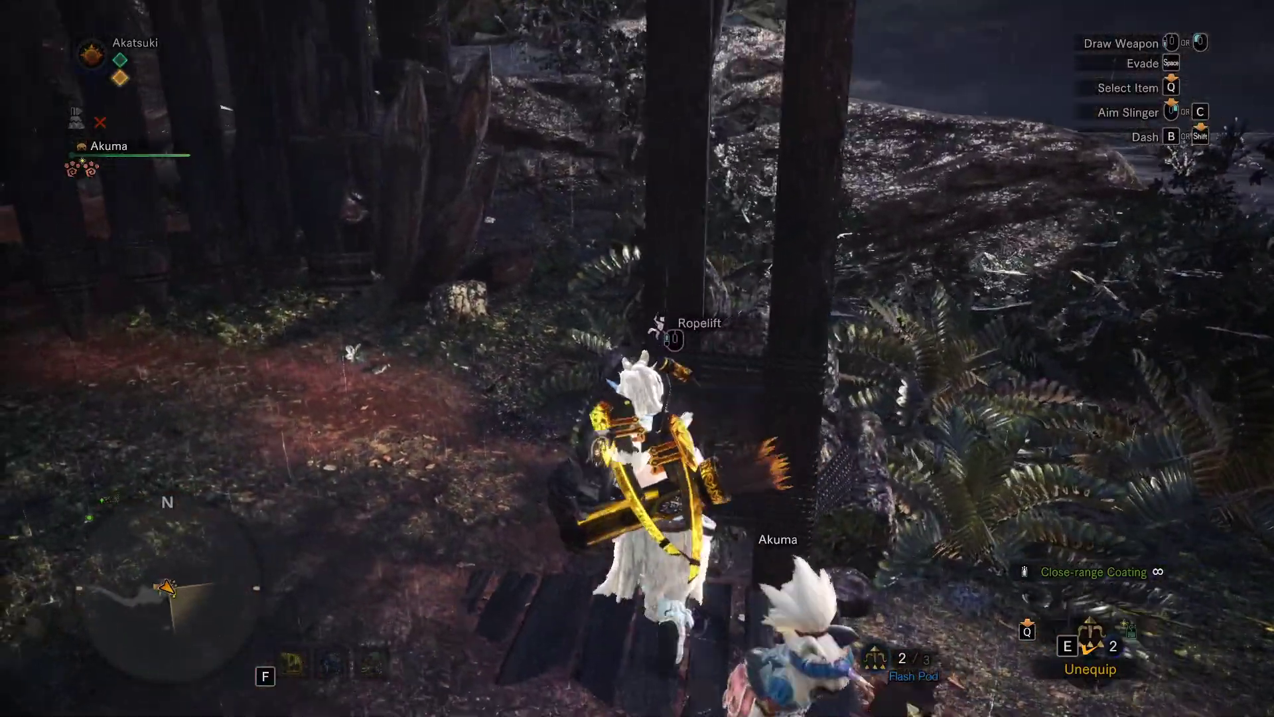
pyautogui.press('w')
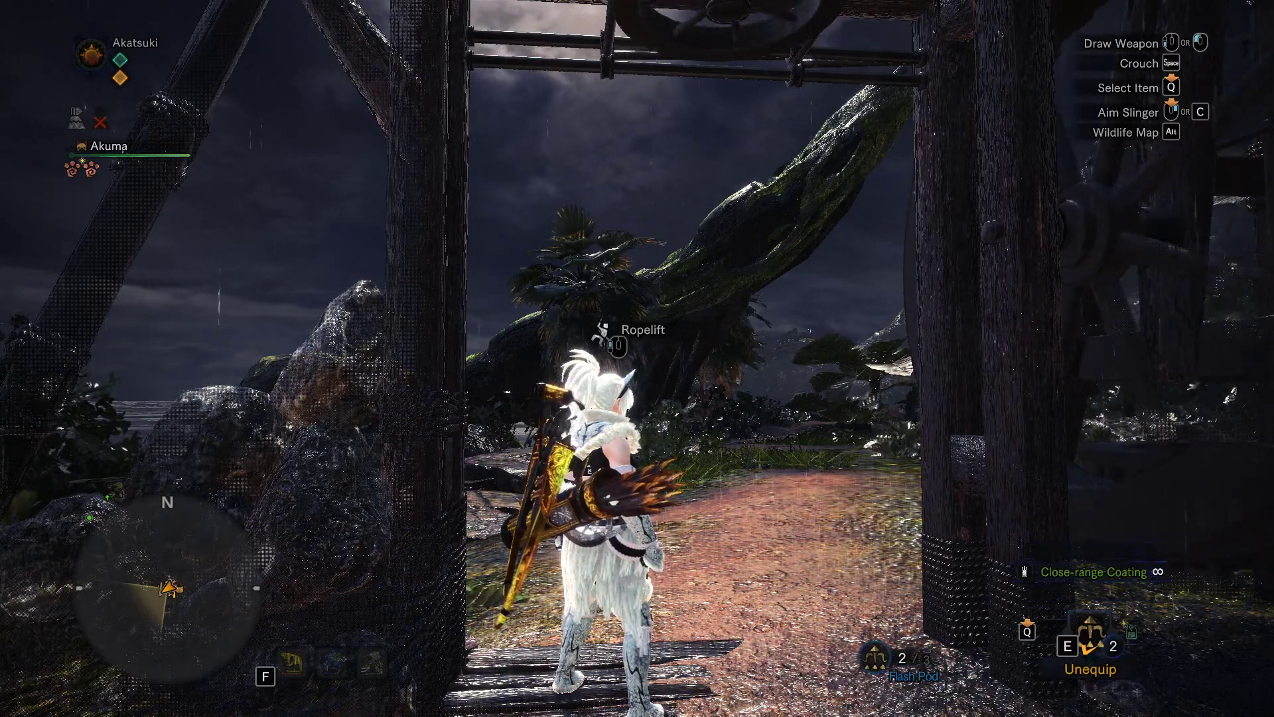
pyautogui.press('s')
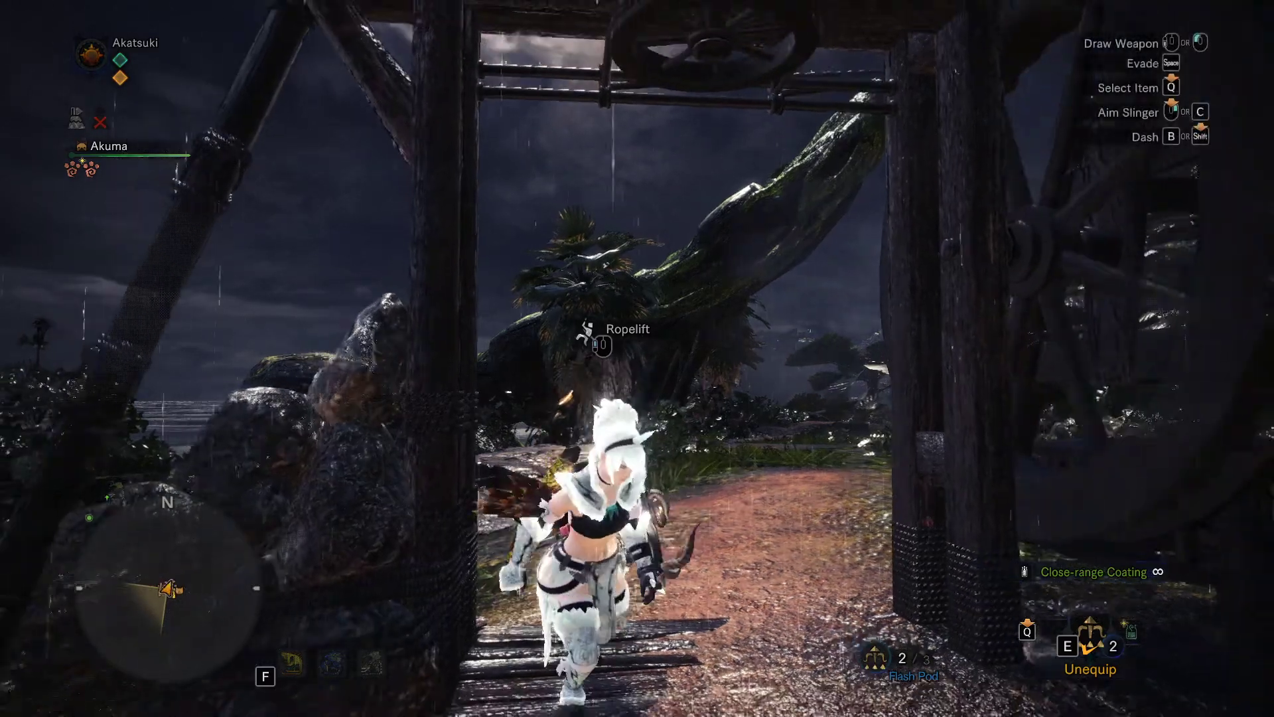
# - Open the list of gestures the hunter can perform
pyautogui.press('Escape')
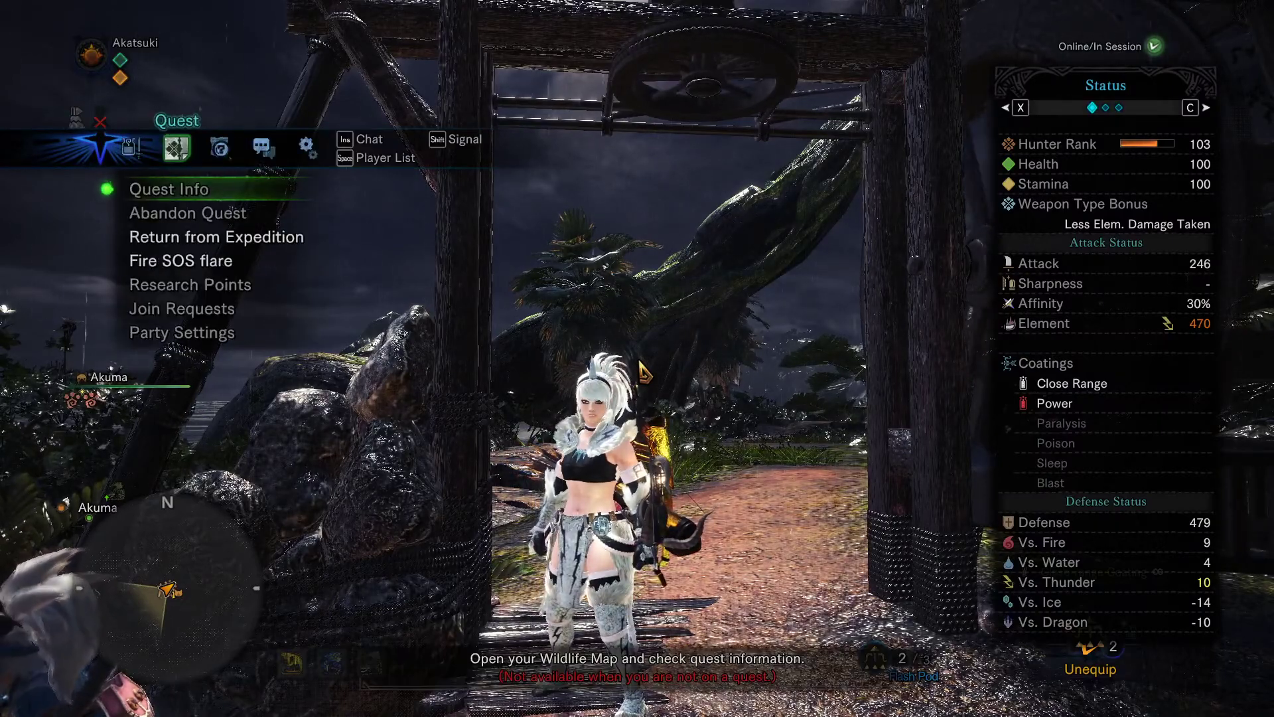
pyautogui.press('Right')
pyautogui.press('Right')
pyautogui.press('Return')
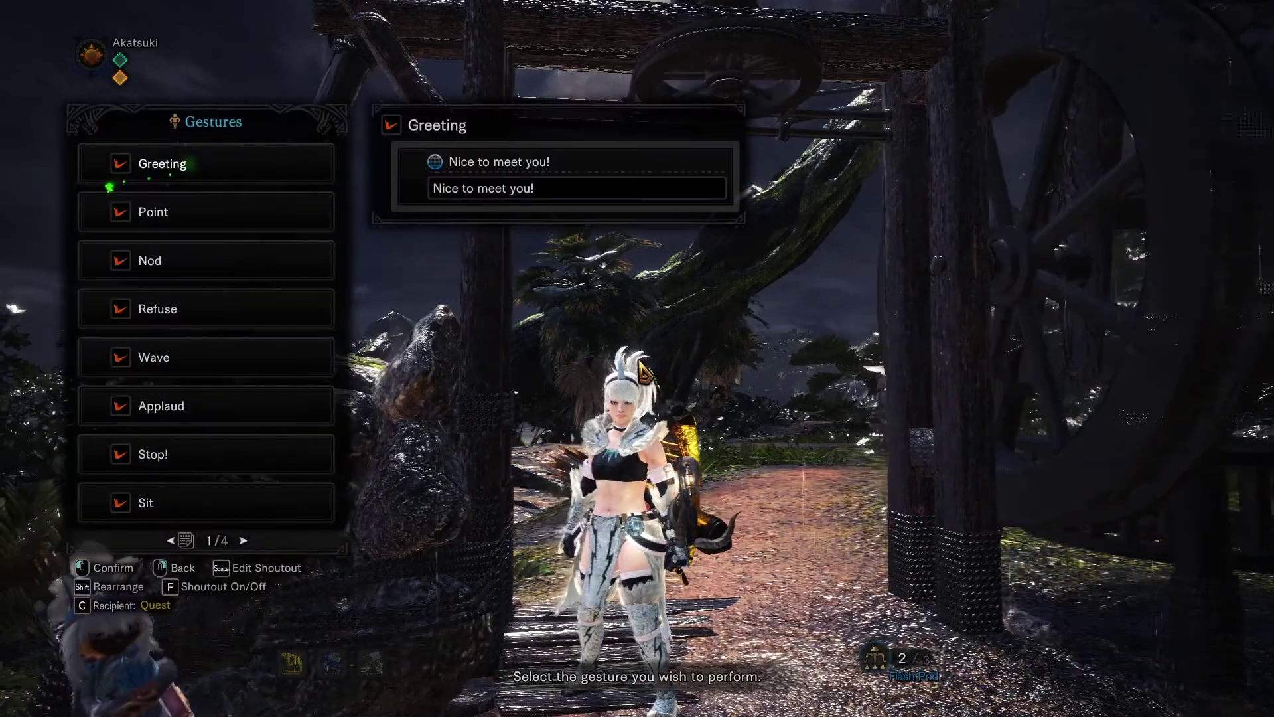
# - Look through the pages of the gesture list for a farewell gesture, ending on the first page
pyautogui.press('Up')
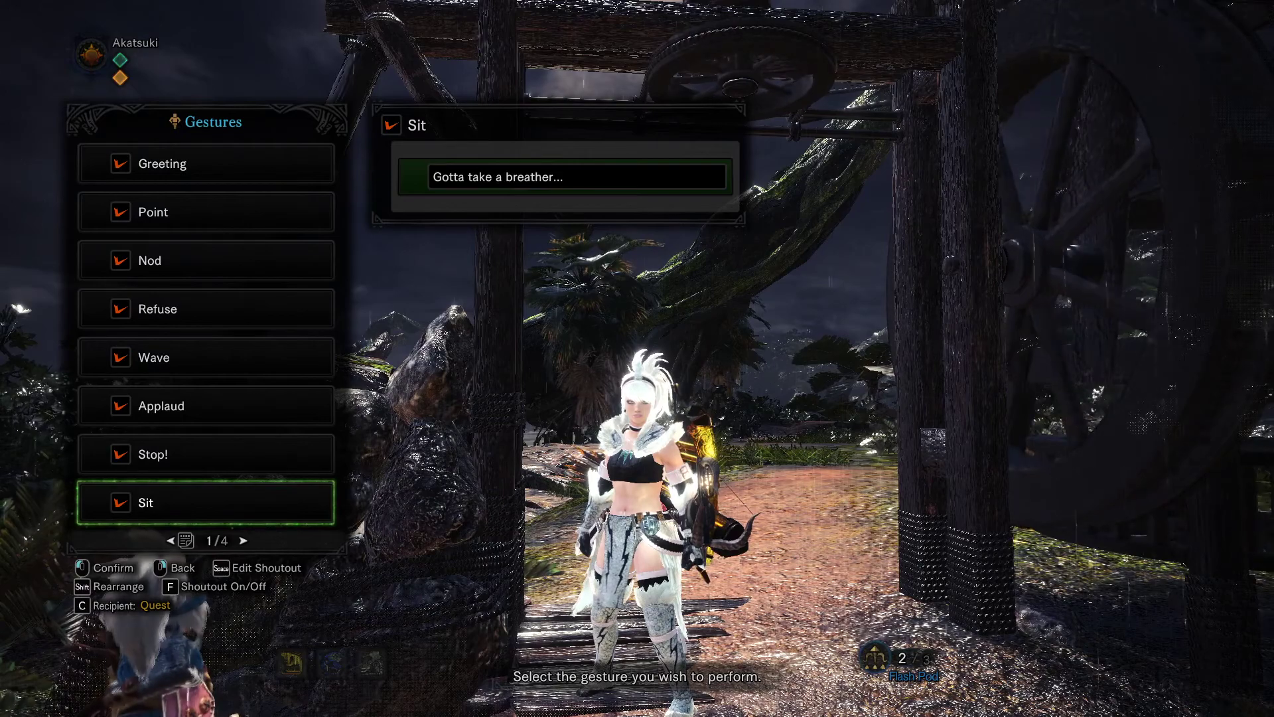
pyautogui.press('Right')
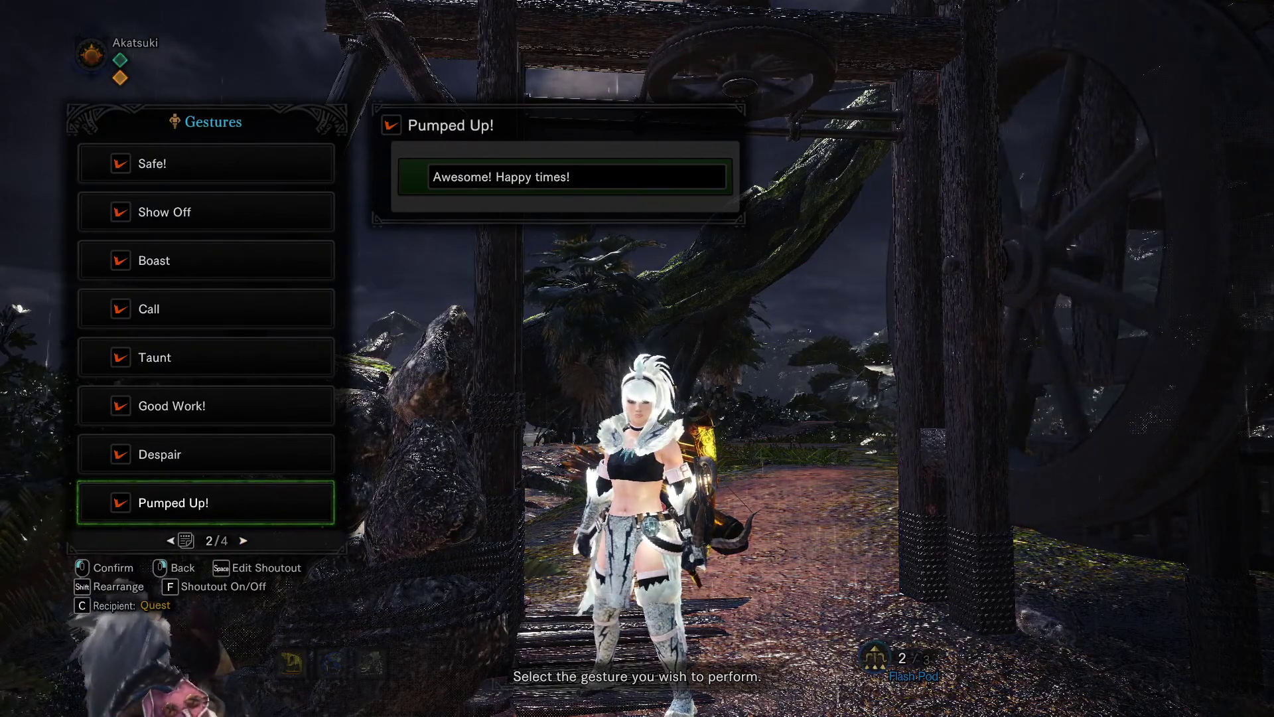
pyautogui.press('Left')
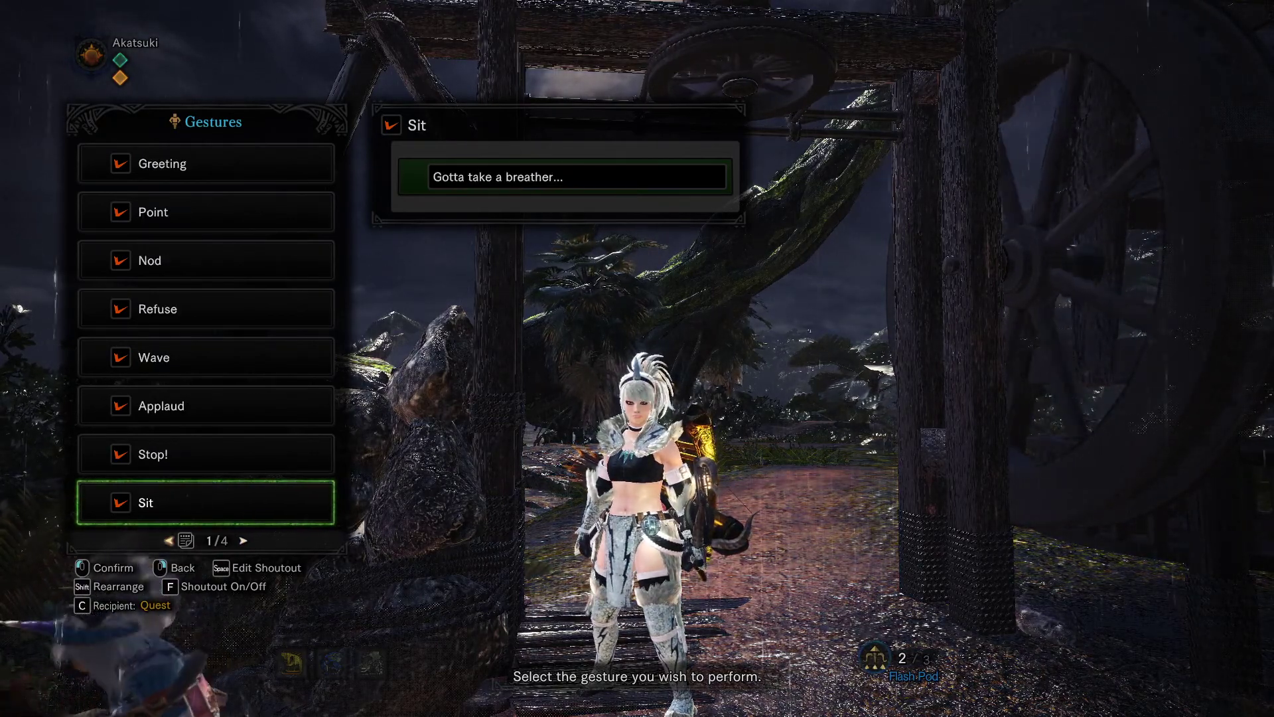
pyautogui.press('Right')
pyautogui.press('Left')
pyautogui.press('Left')
pyautogui.press('Left')
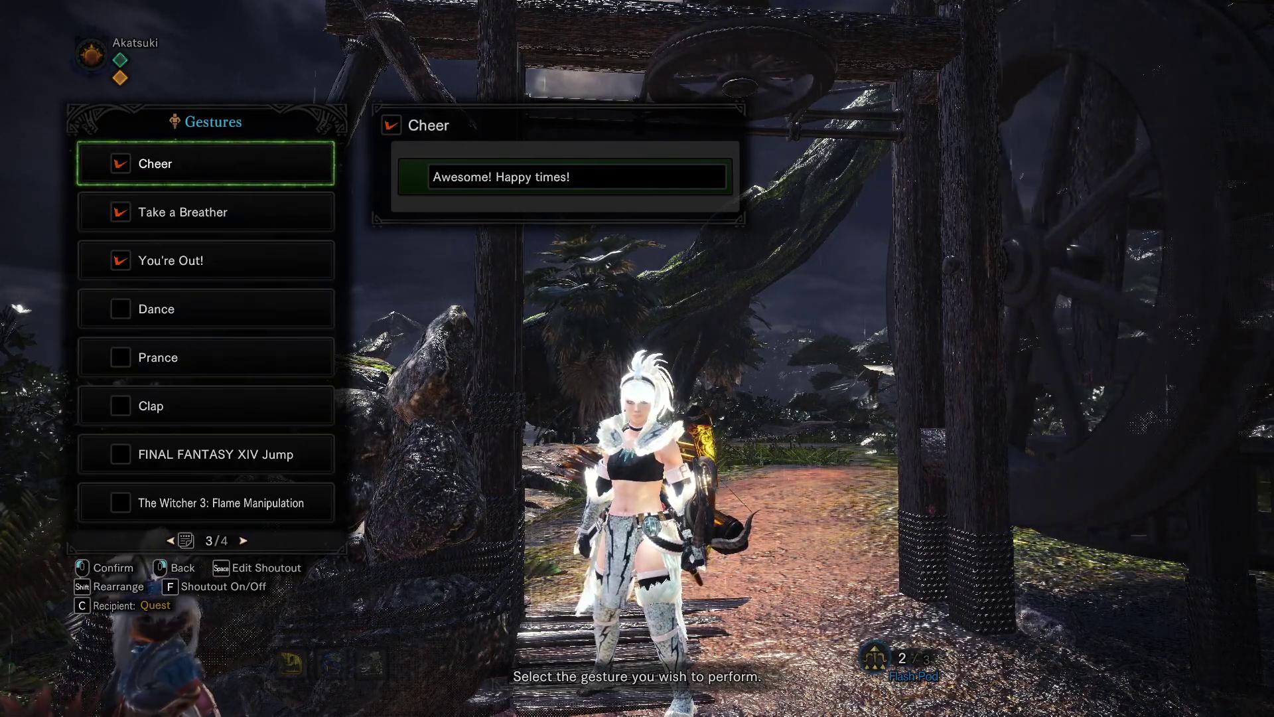
pyautogui.press('Left')
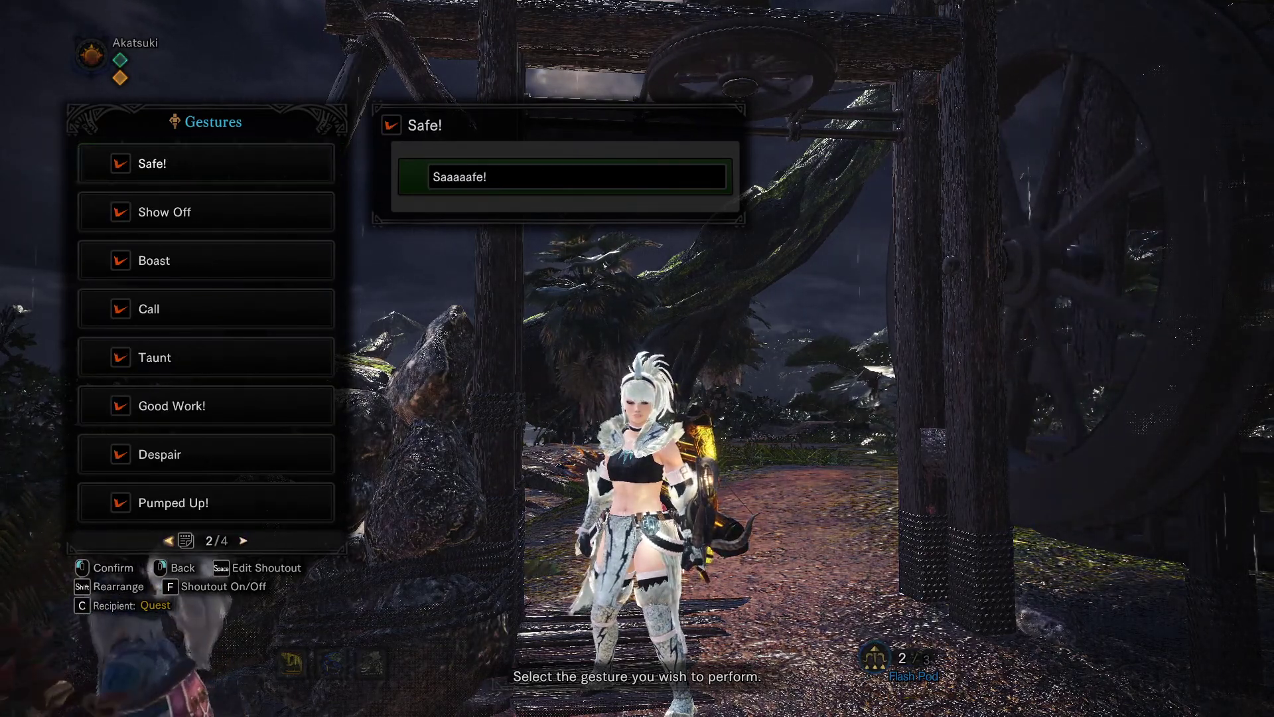
pyautogui.press('Left')
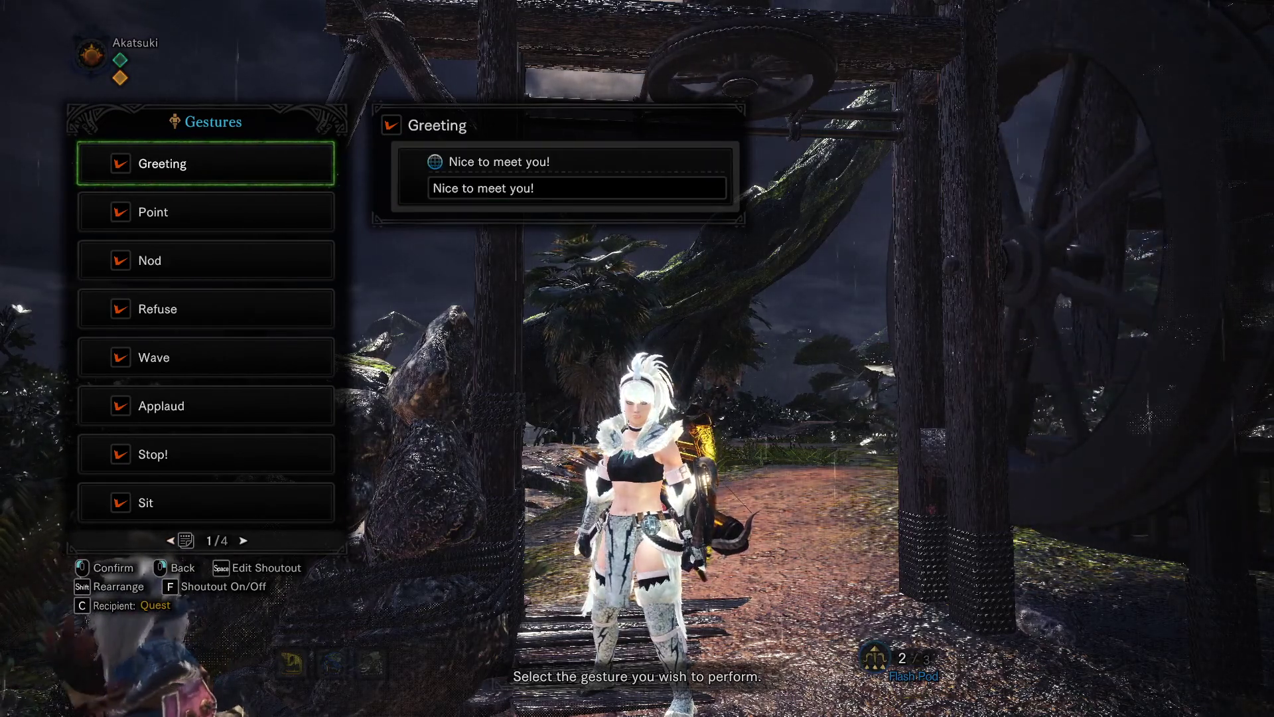
# - Make the hunter perform the Wave gesture with its "See you later!" shoutout
pyautogui.press('Down')
pyautogui.press('Down')
pyautogui.press('Down')
pyautogui.press('Down')
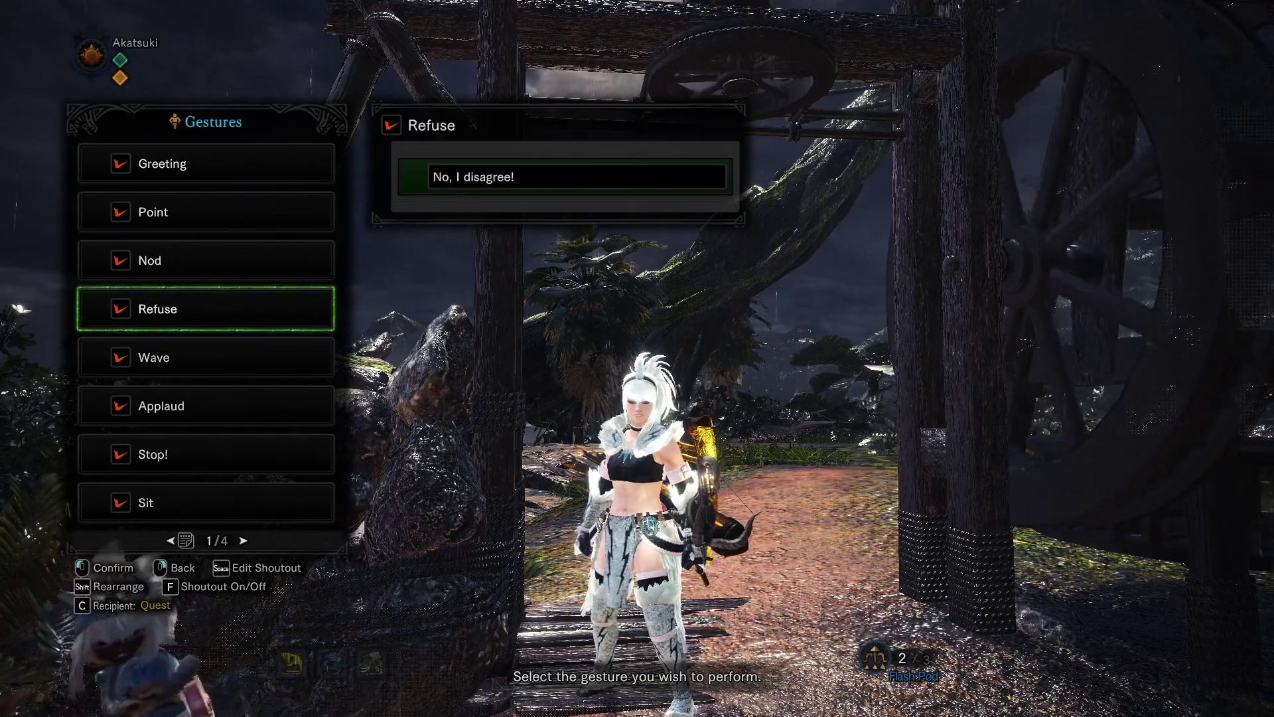
pyautogui.press('Return')
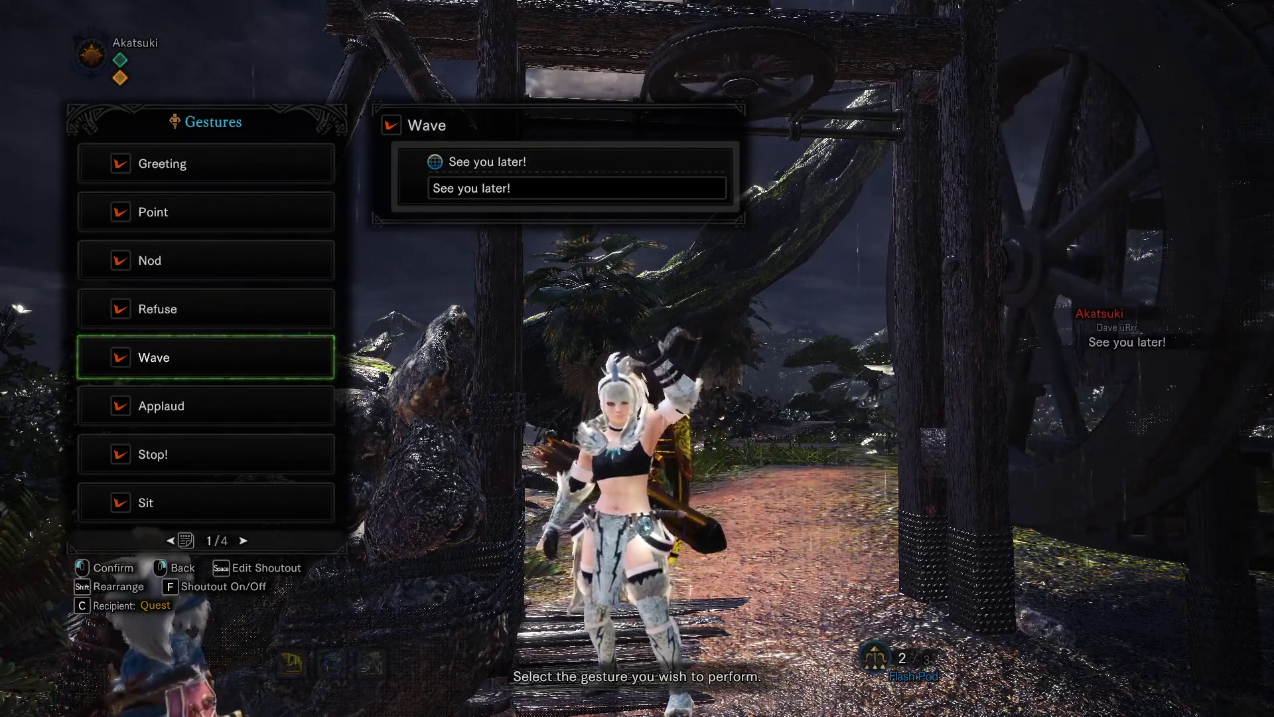